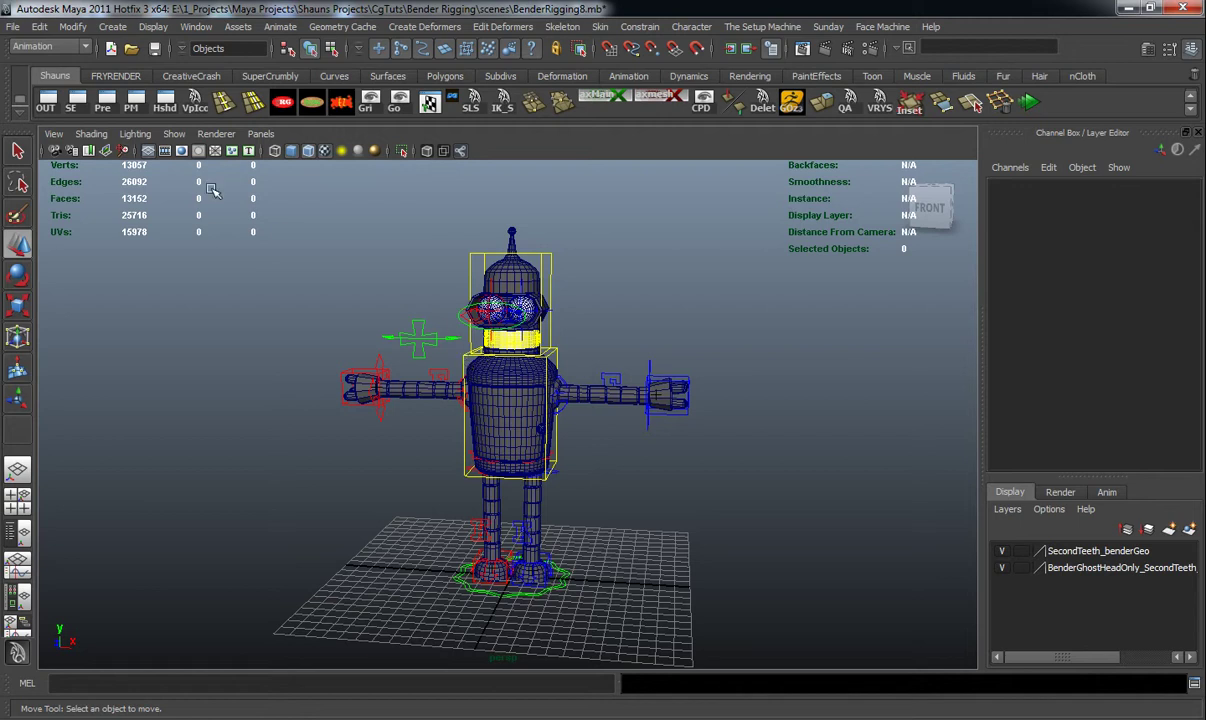
# Step: Import the chef hat model with its controls into the robot rig scene
pyautogui.click(13, 26)
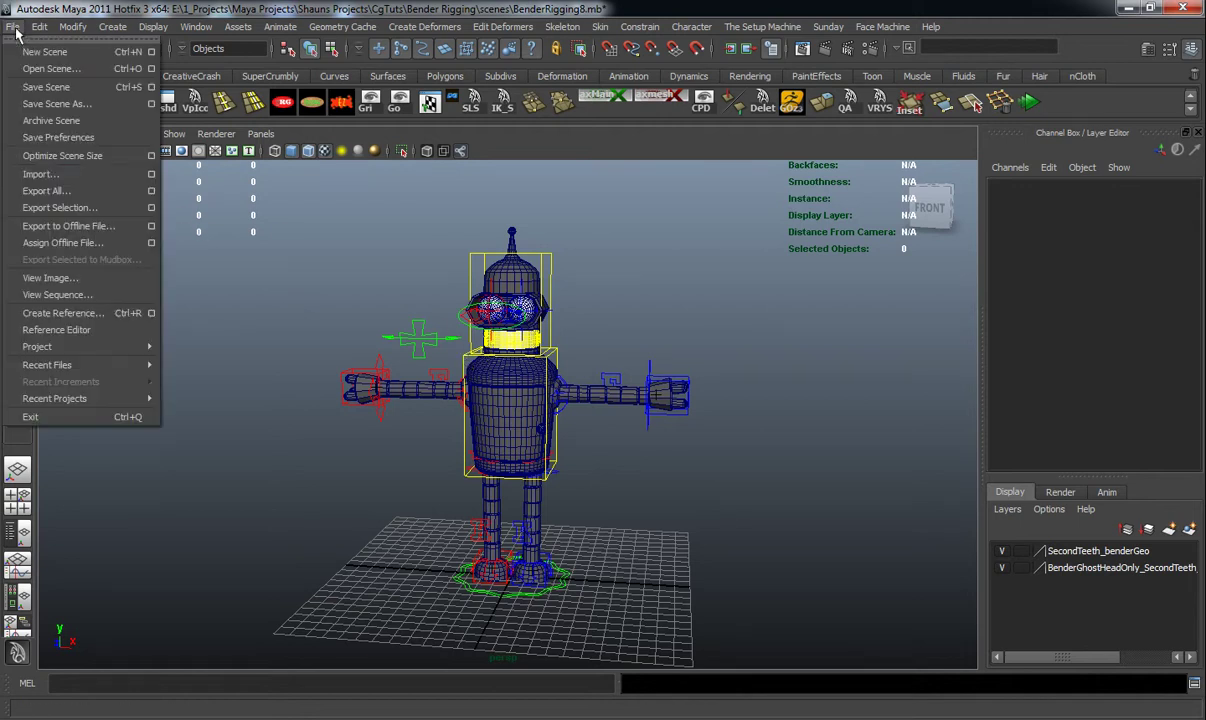
pyautogui.click(40, 169)
pyautogui.doubleClick(298, 372)
pyautogui.keyDown('alt'); pyautogui.moveTo(449, 387); pyautogui.dragTo(418, 370); pyautogui.keyUp('alt')
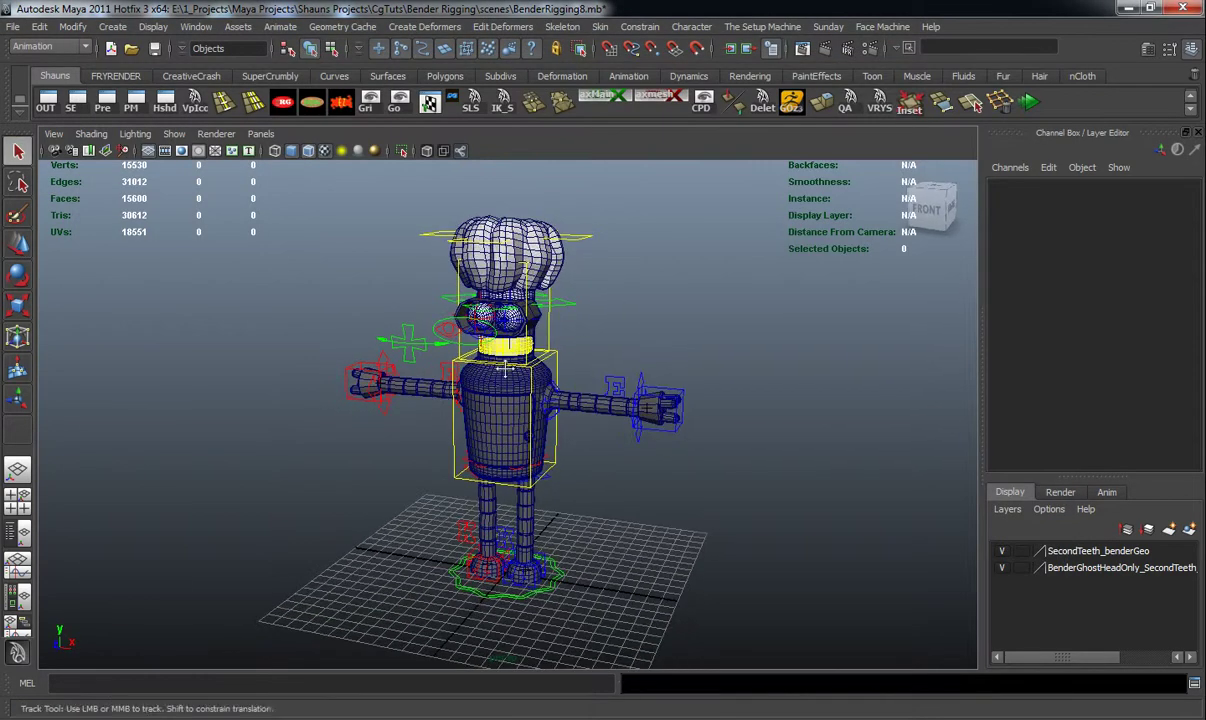
# Step: Examine the chef hat's main control curve and its channel attributes
pyautogui.scroll(5, 503, 374)
pyautogui.keyDown('alt'); pyautogui.moveTo(508, 396); pyautogui.dragTo(562, 350); pyautogui.keyUp('alt')
pyautogui.click(562, 332)
pyautogui.press('r')
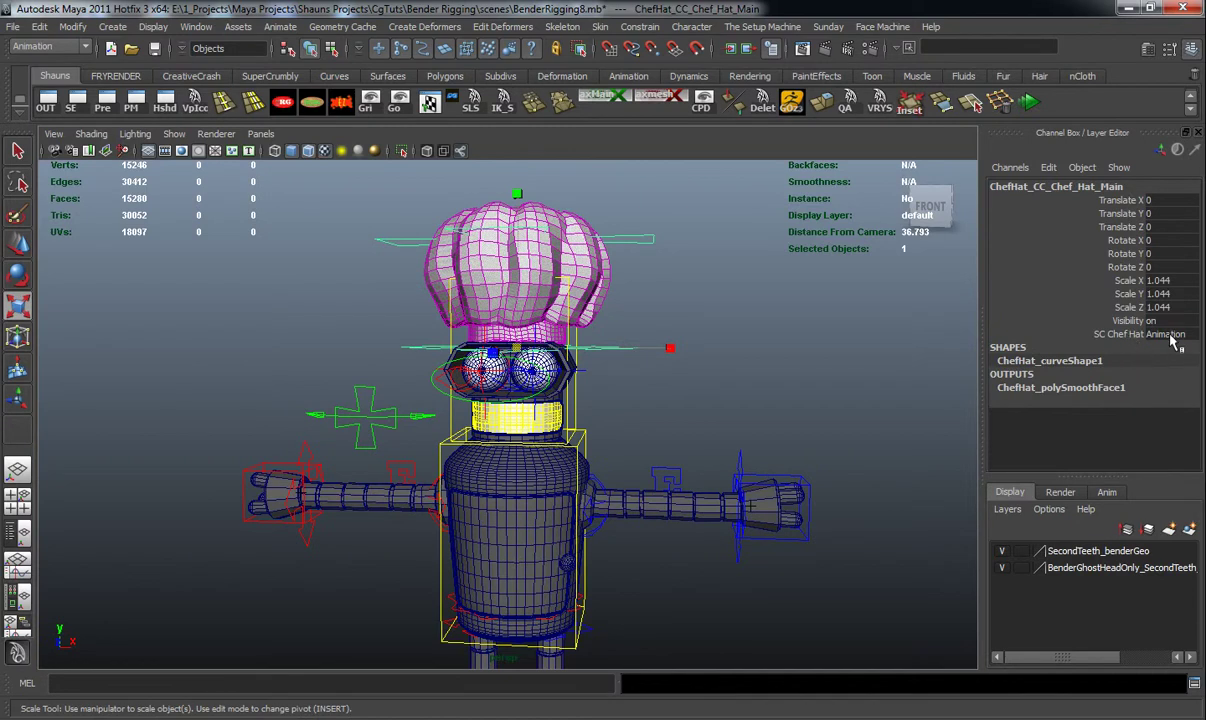
pyautogui.keyDown('alt'); pyautogui.moveTo(645, 431); pyautogui.dragTo(632, 430); pyautogui.keyUp('alt')
pyautogui.keyDown('alt'); pyautogui.moveTo(632, 430); pyautogui.dragTo(660, 344, button='middle'); pyautogui.keyUp('alt')
pyautogui.click(679, 361)
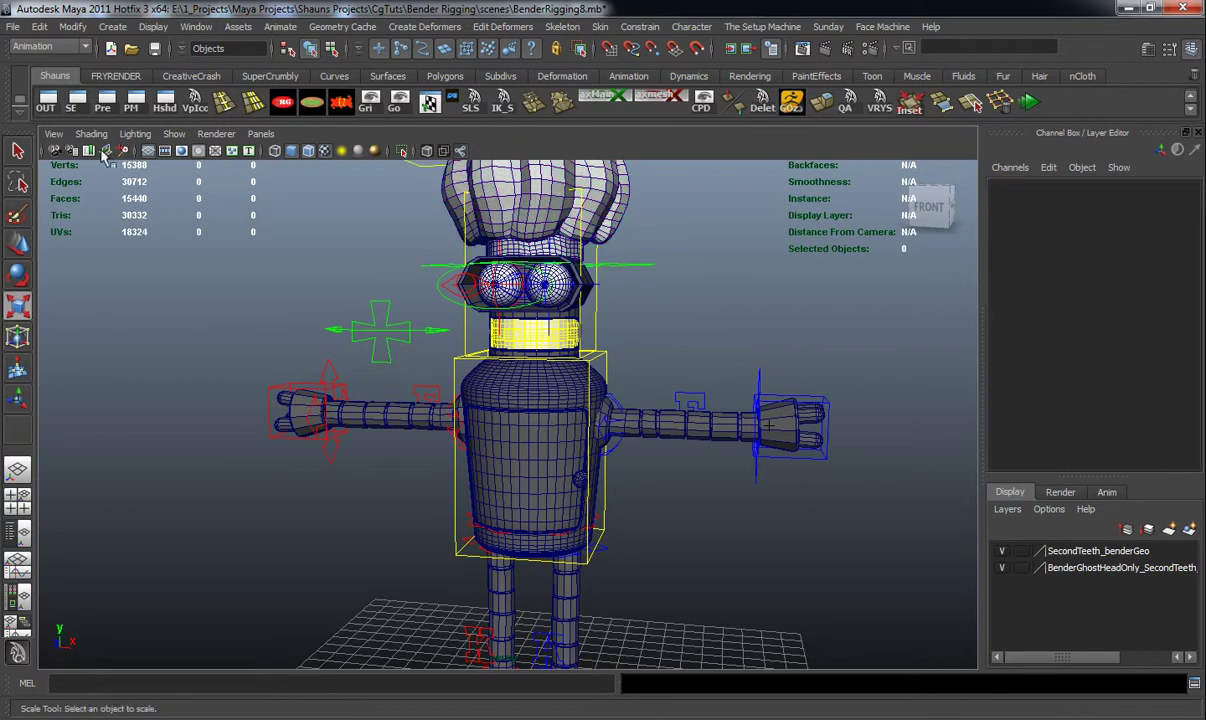
# Step: Rename the imported chef hat's top-level group as B_ChefHat
pyautogui.click(43, 107)
pyautogui.click(750, 253)
pyautogui.doubleClick(755, 254)
pyautogui.write('B_ChefHat')
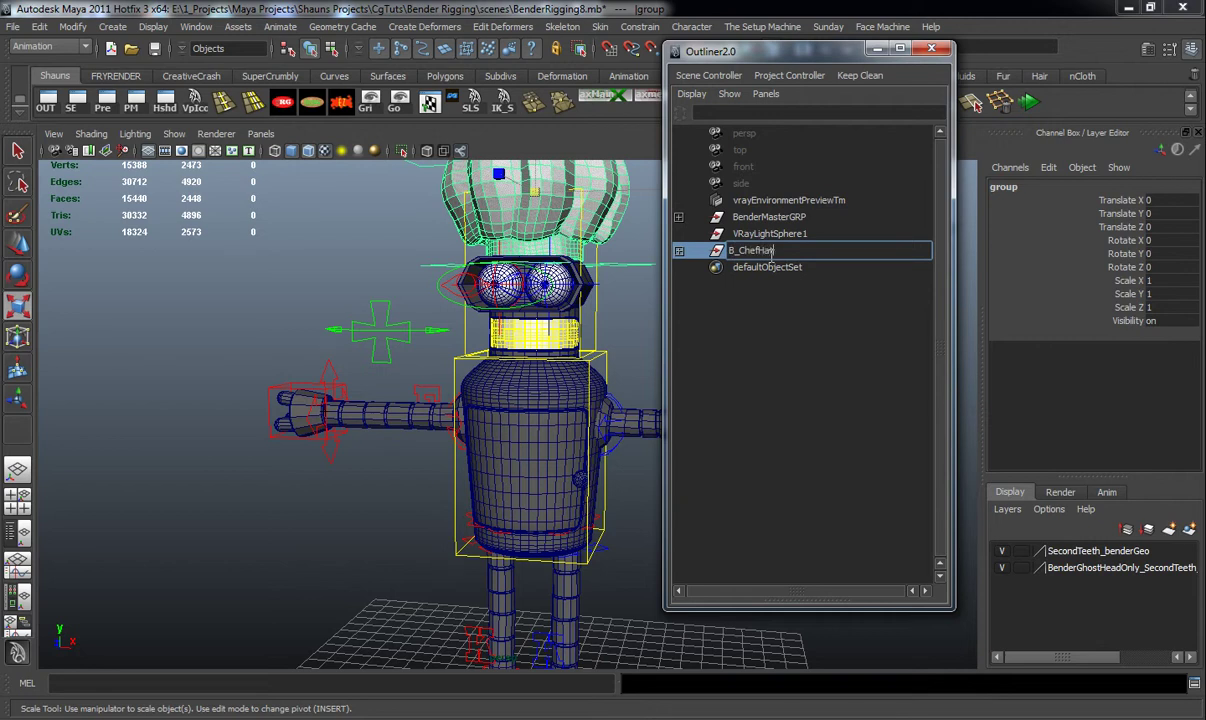
pyautogui.press('Return')
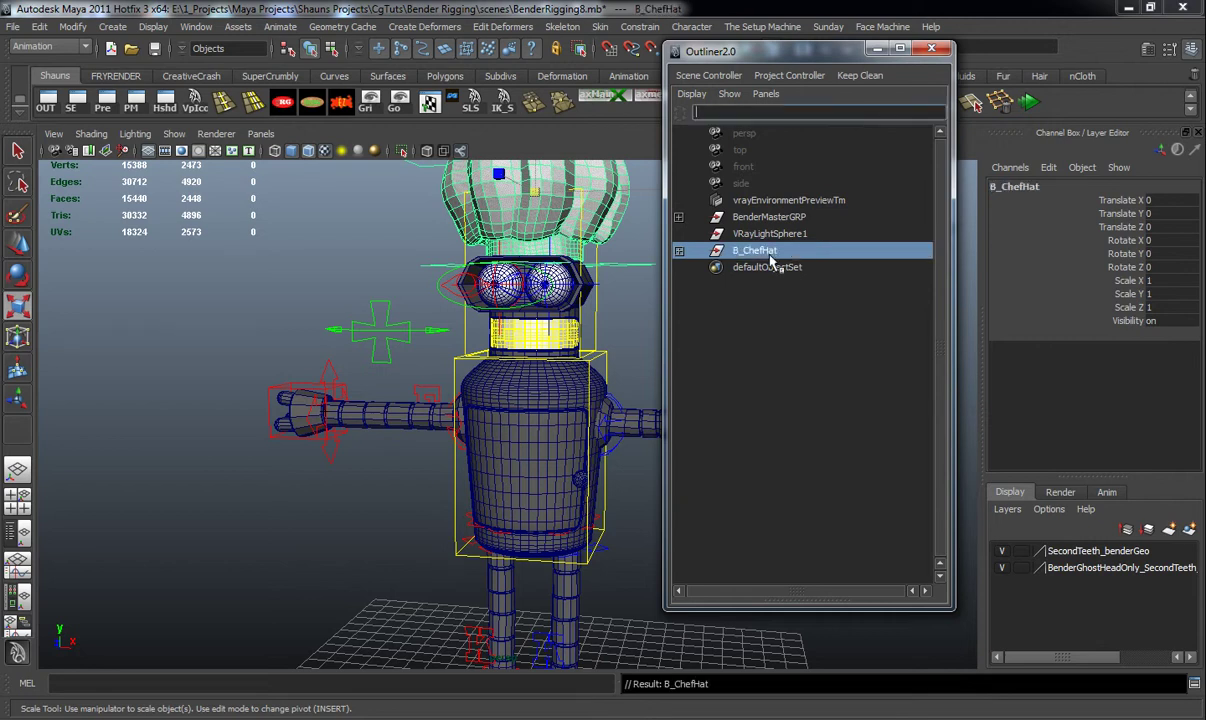
# Step: Parent the B_ChefHat group under BenderMasterGRP and clear the selection
pyautogui.moveTo(757, 257); pyautogui.dragTo(767, 217, button='middle')
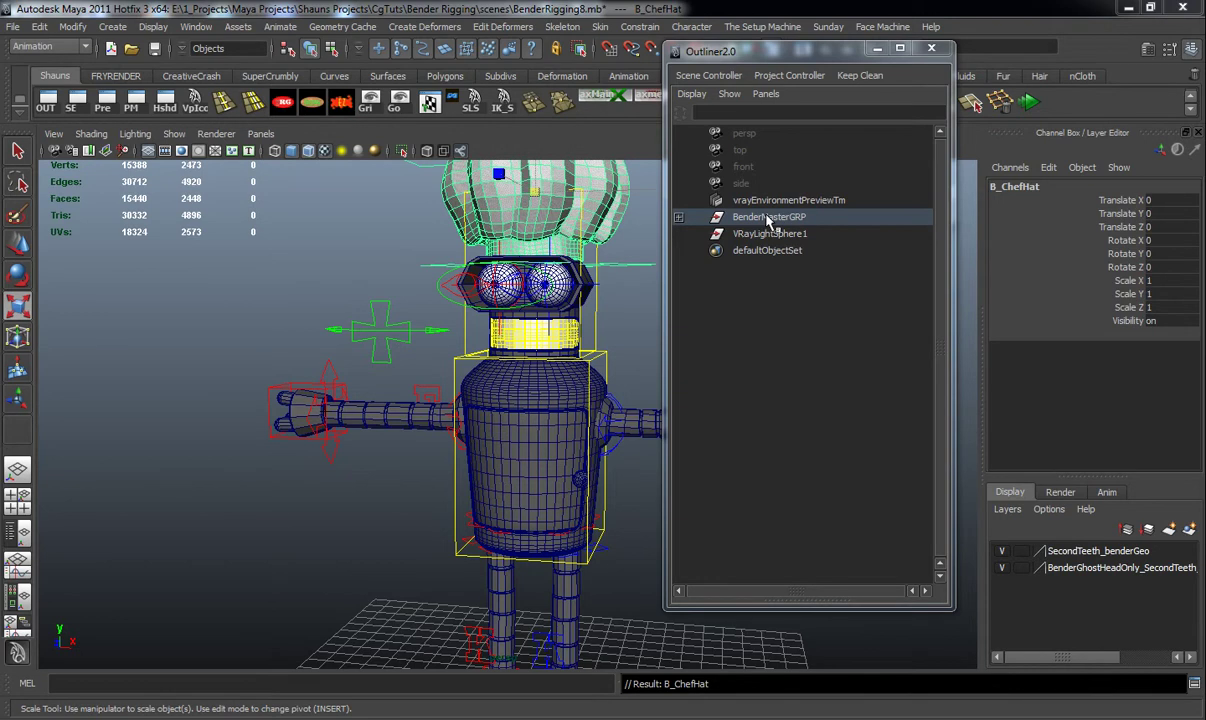
pyautogui.moveTo(792, 51); pyautogui.dragTo(1205, 153)
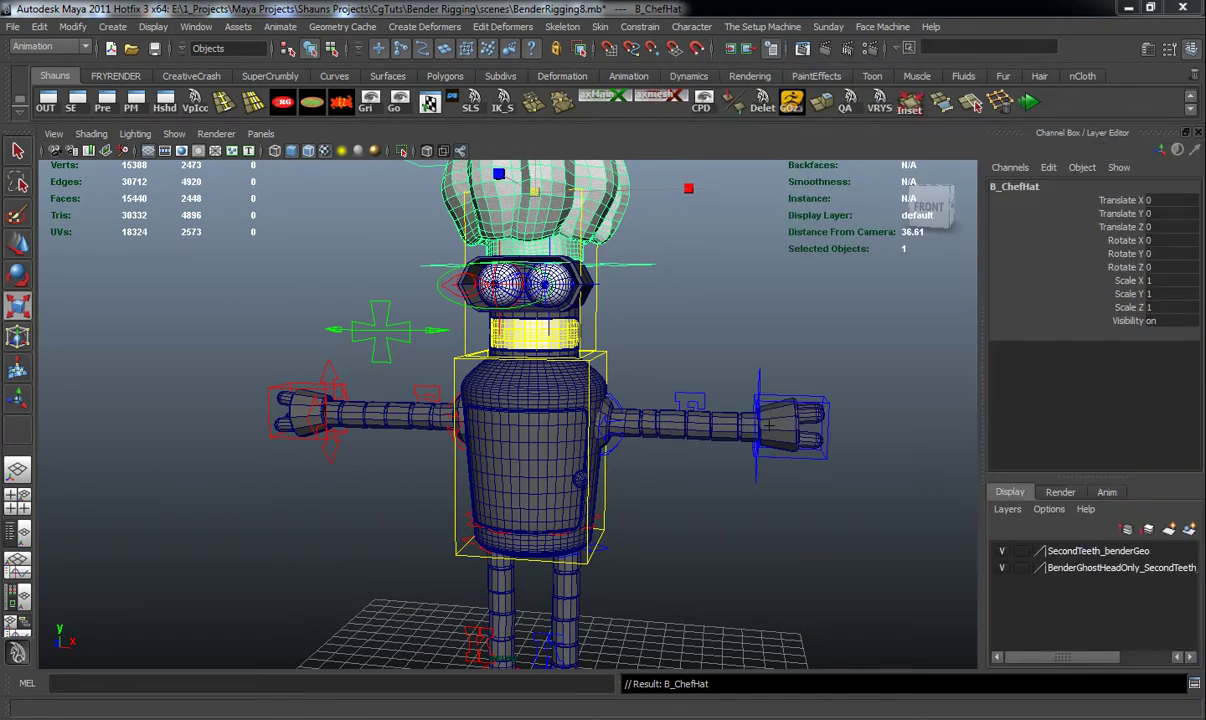
pyautogui.click(836, 275)
pyautogui.keyDown('alt'); pyautogui.moveTo(836, 275); pyautogui.dragTo(497, 344); pyautogui.keyUp('alt')
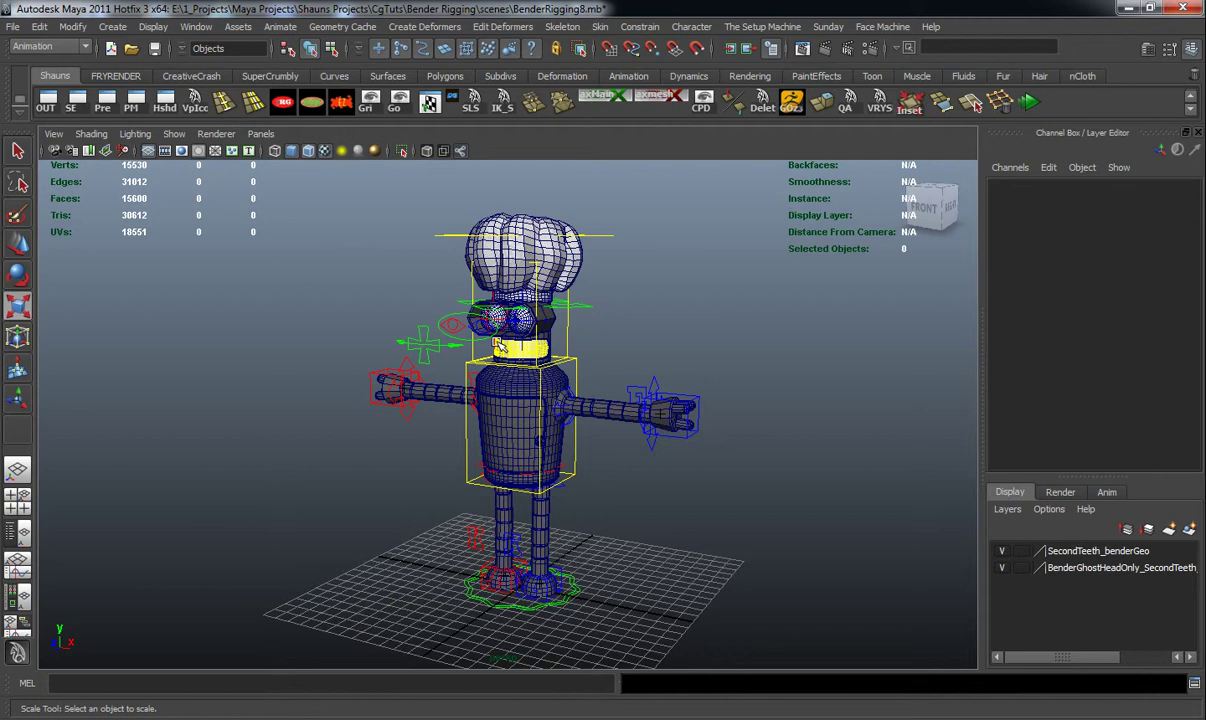
pyautogui.keyDown('alt'); pyautogui.moveTo(425, 329); pyautogui.dragTo(450, 362); pyautogui.keyUp('alt')
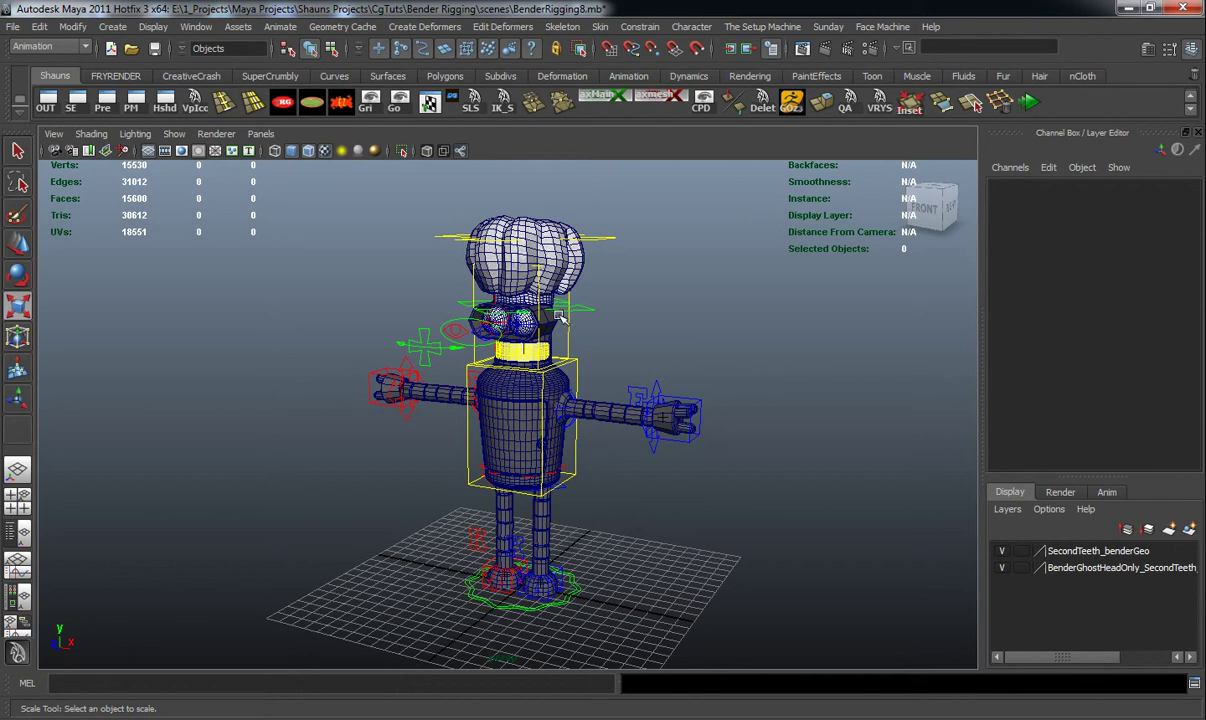
pyautogui.keyDown('alt'); pyautogui.moveTo(549, 331); pyautogui.dragTo(541, 329); pyautogui.keyUp('alt')
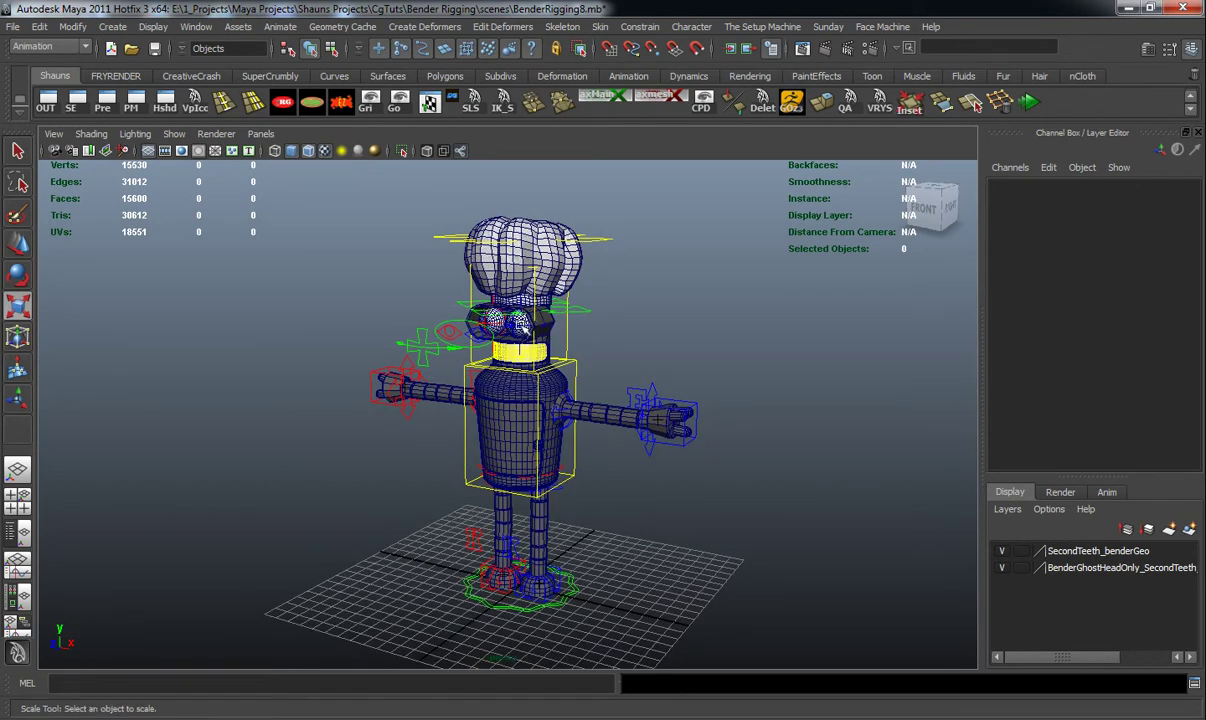
pyautogui.keyDown('alt'); pyautogui.moveTo(501, 299); pyautogui.dragTo(479, 316); pyautogui.keyUp('alt')
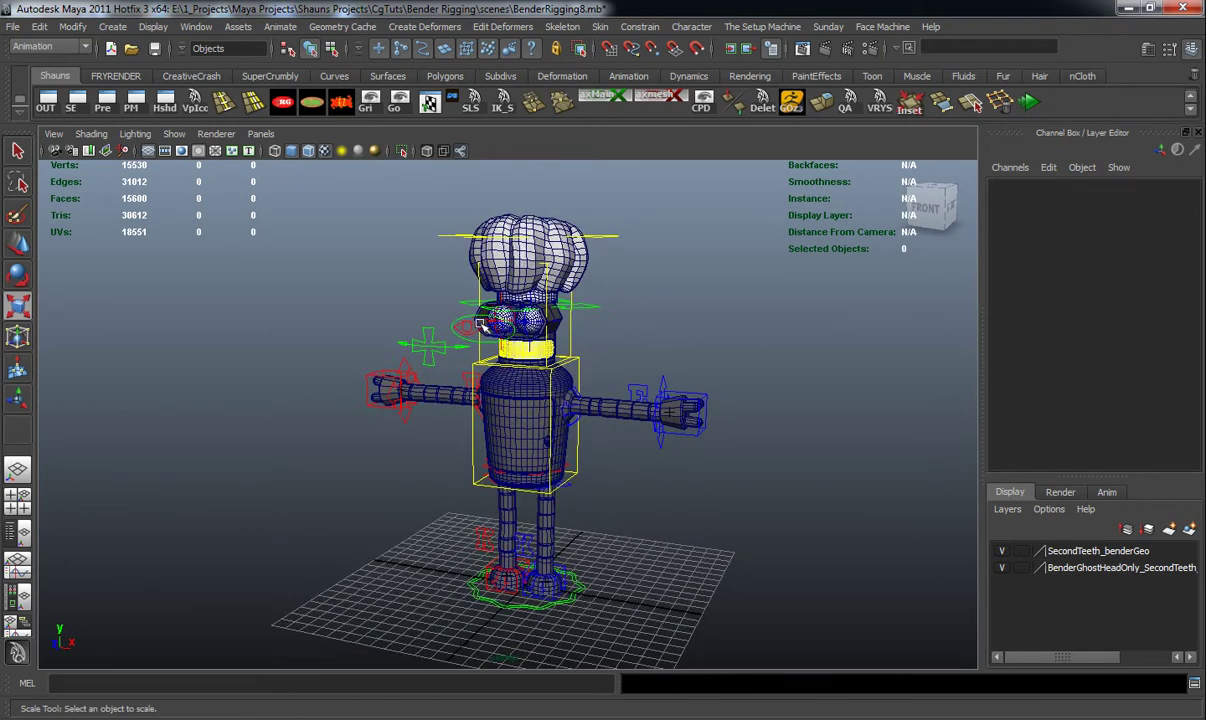
pyautogui.keyDown('alt'); pyautogui.moveTo(458, 334); pyautogui.dragTo(486, 342); pyautogui.keyUp('alt')
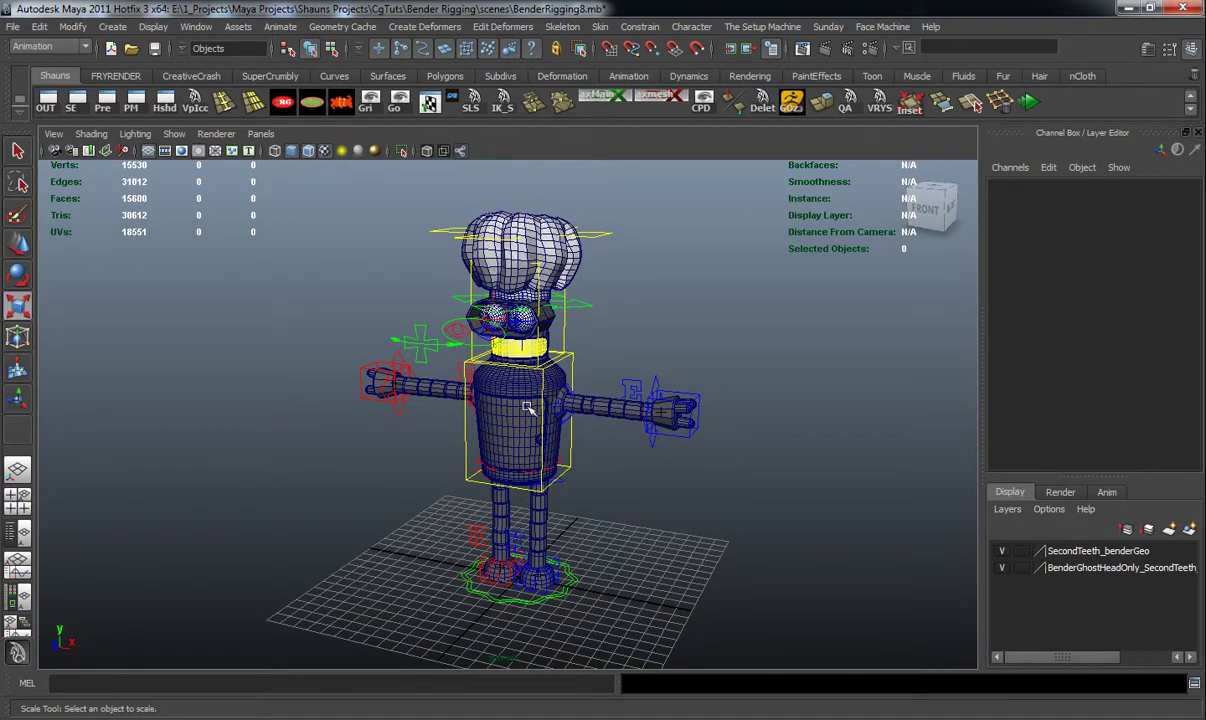
pyautogui.keyDown('alt'); pyautogui.moveTo(536, 350); pyautogui.dragTo(522, 395); pyautogui.keyUp('alt')
# Step: Add a displayable integer attribute named ChefHat to the head controller CC_head
pyautogui.scroll(4, 527, 392)
pyautogui.moveTo(574, 324); pyautogui.dragTo(582, 358)
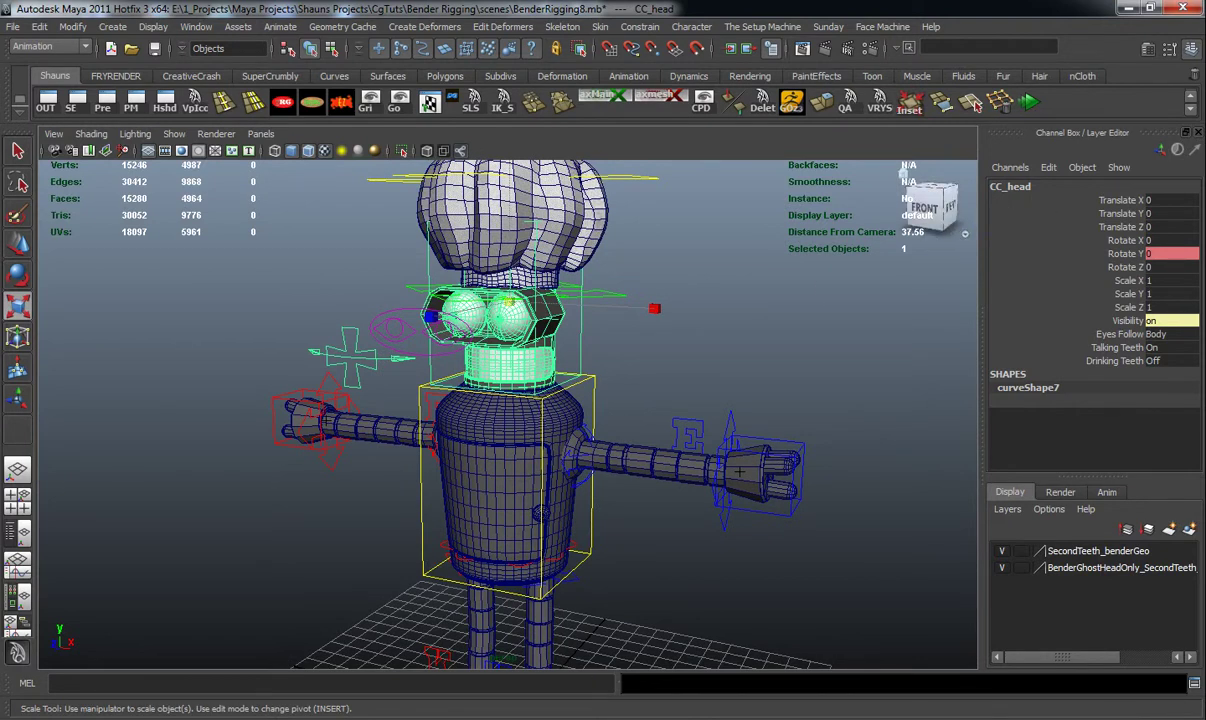
pyautogui.moveTo(934, 118); pyautogui.dragTo(808, 113)
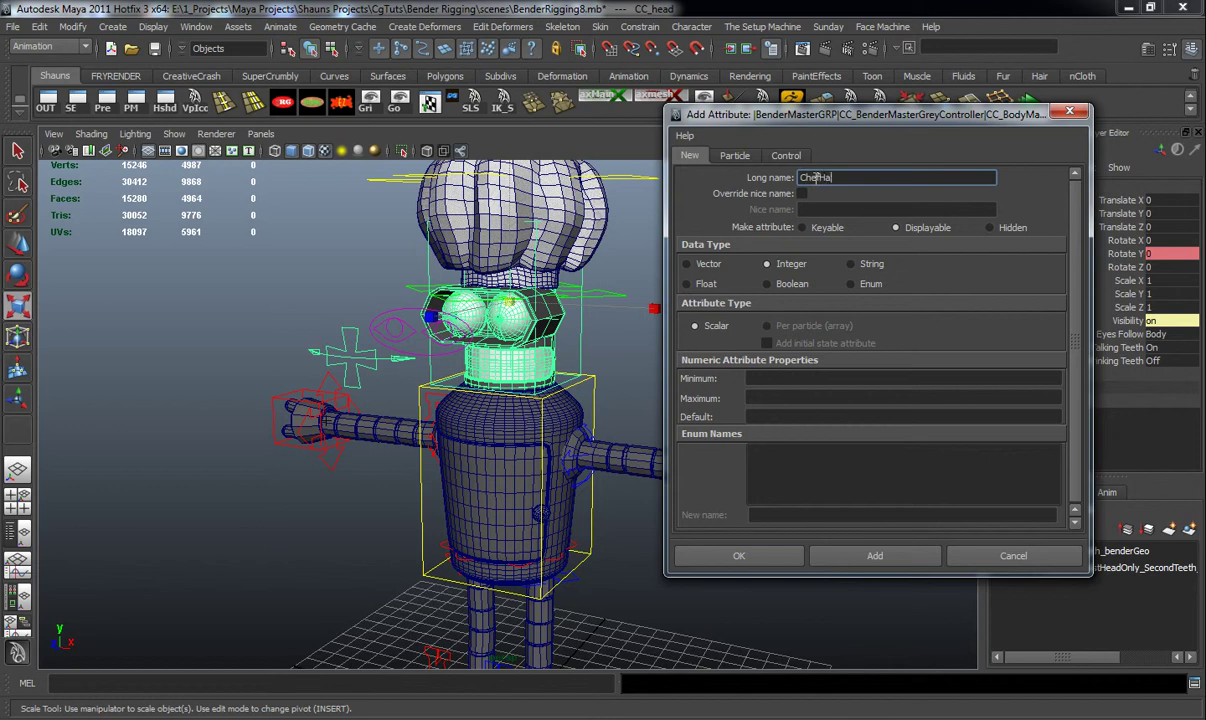
pyautogui.click(875, 556)
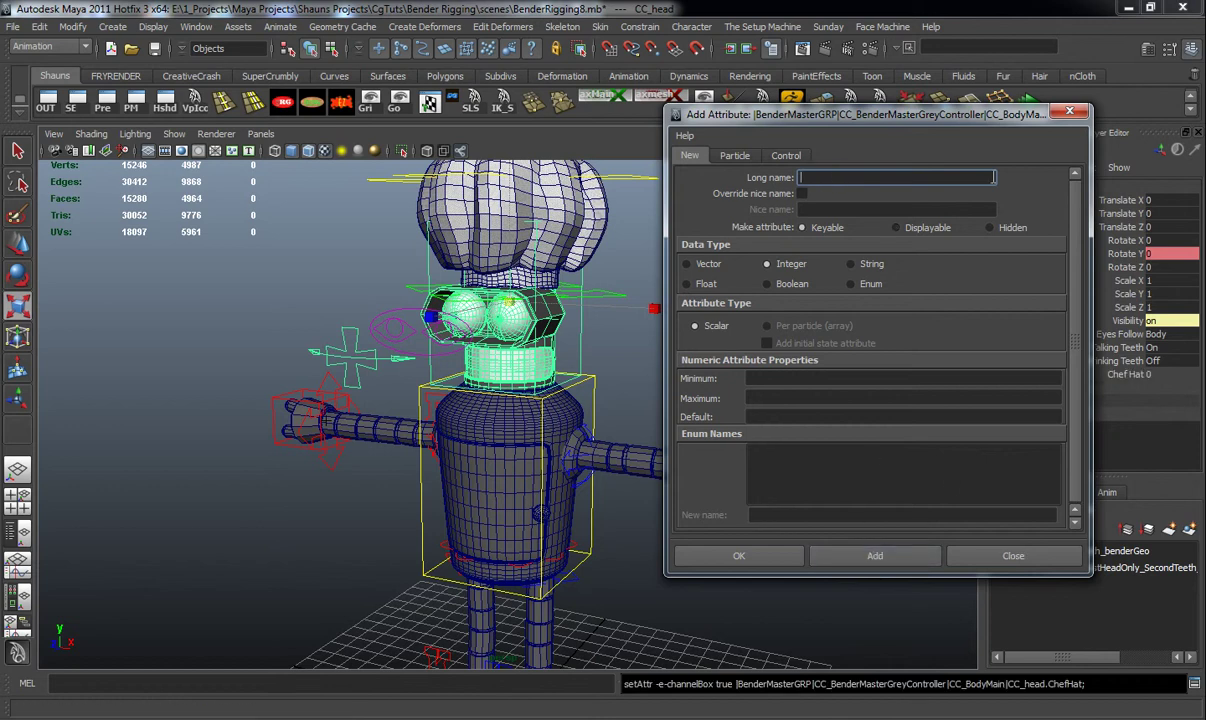
pyautogui.moveTo(997, 130); pyautogui.dragTo(851, 128)
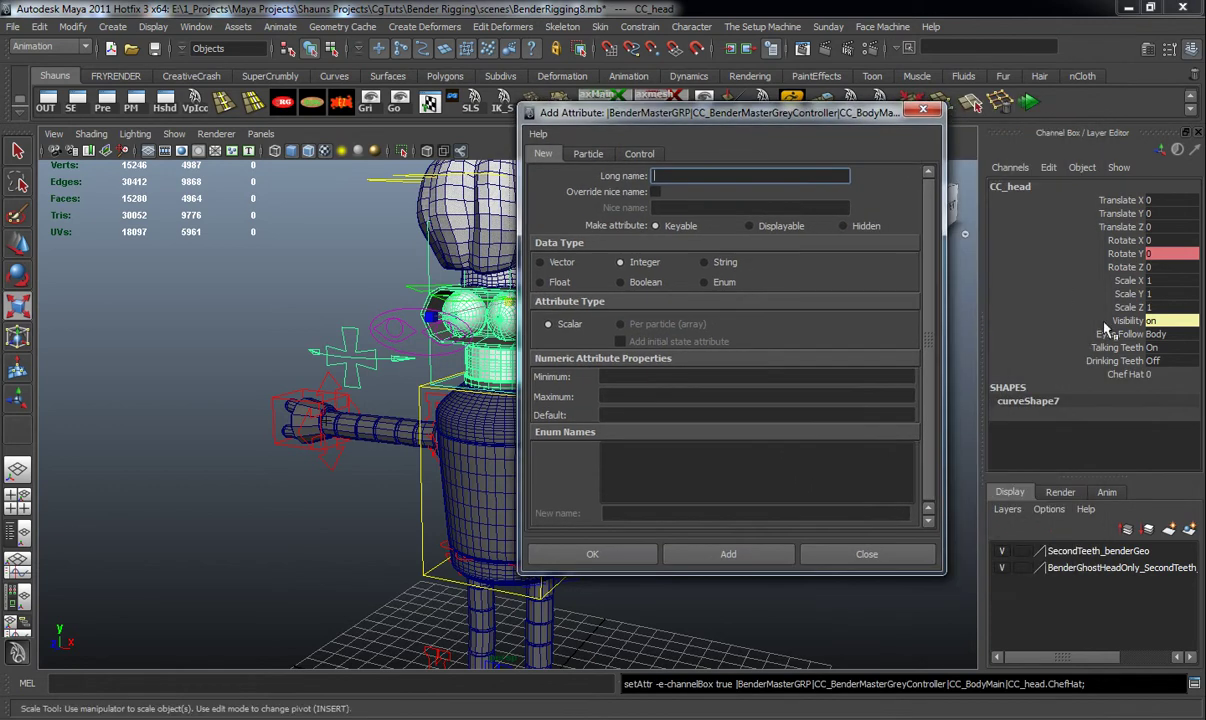
# Step: Lock the Chef Hat attribute on the head controller, keeping its value at 0
pyautogui.click(1124, 376)
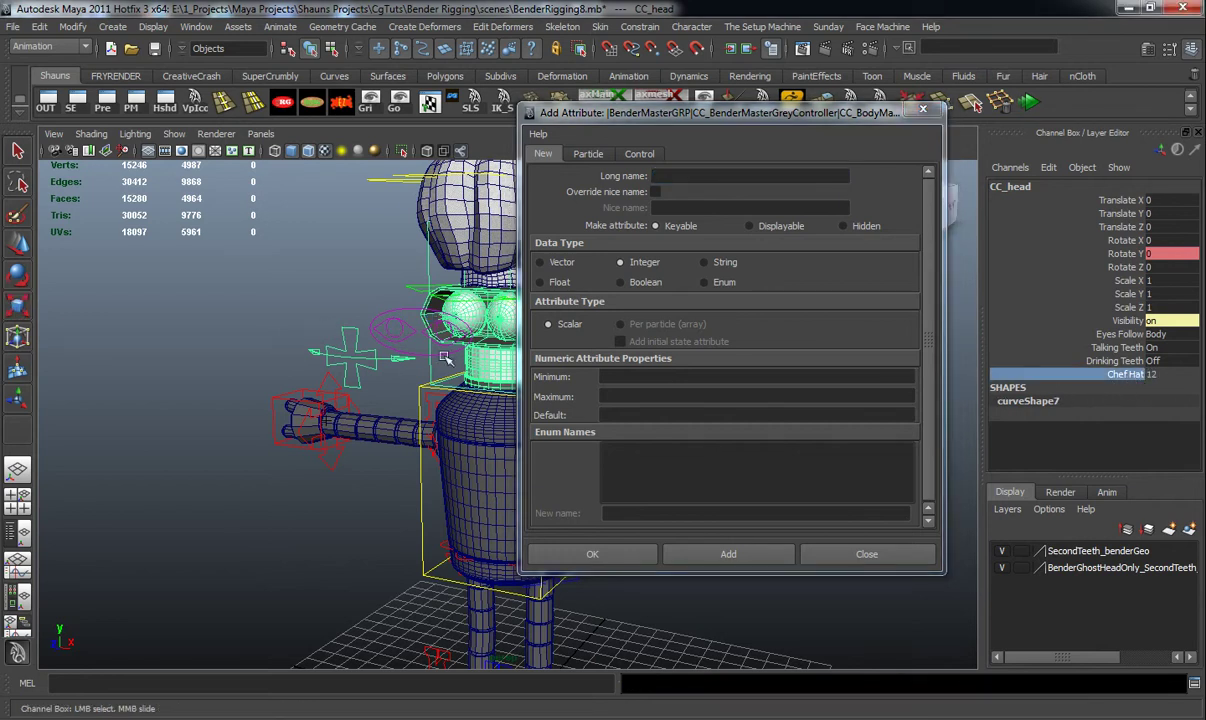
pyautogui.rightClick(1049, 356)
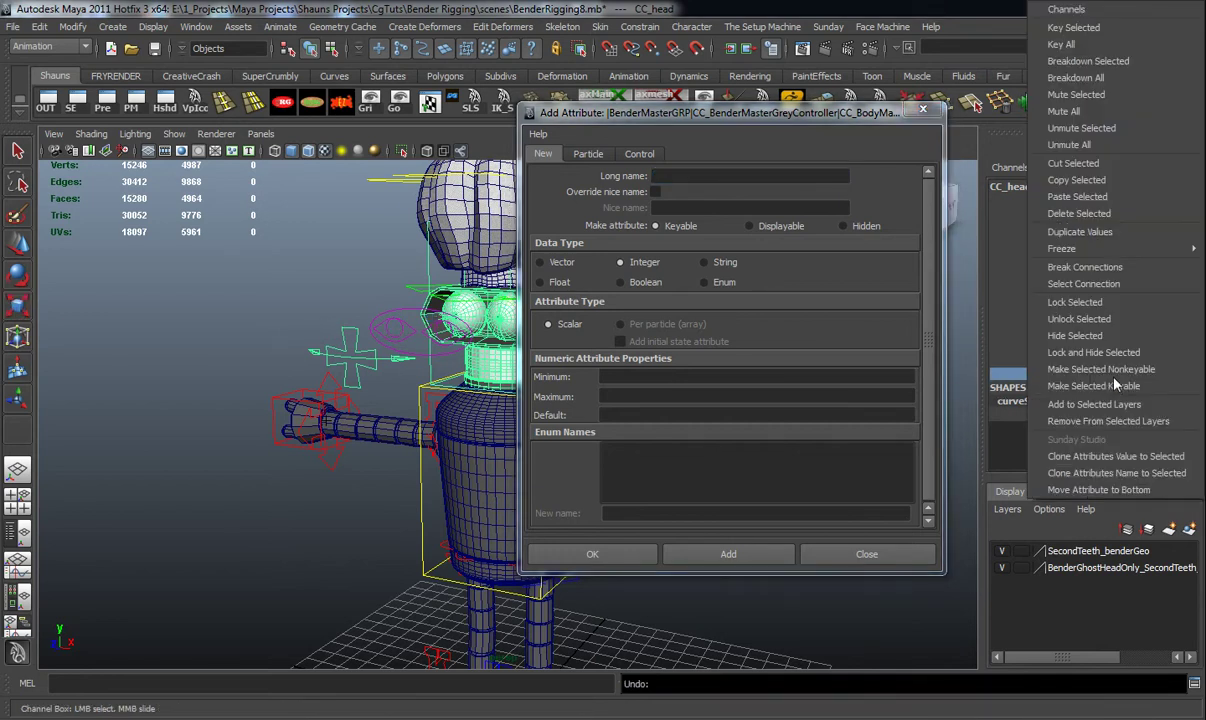
pyautogui.click(1089, 303)
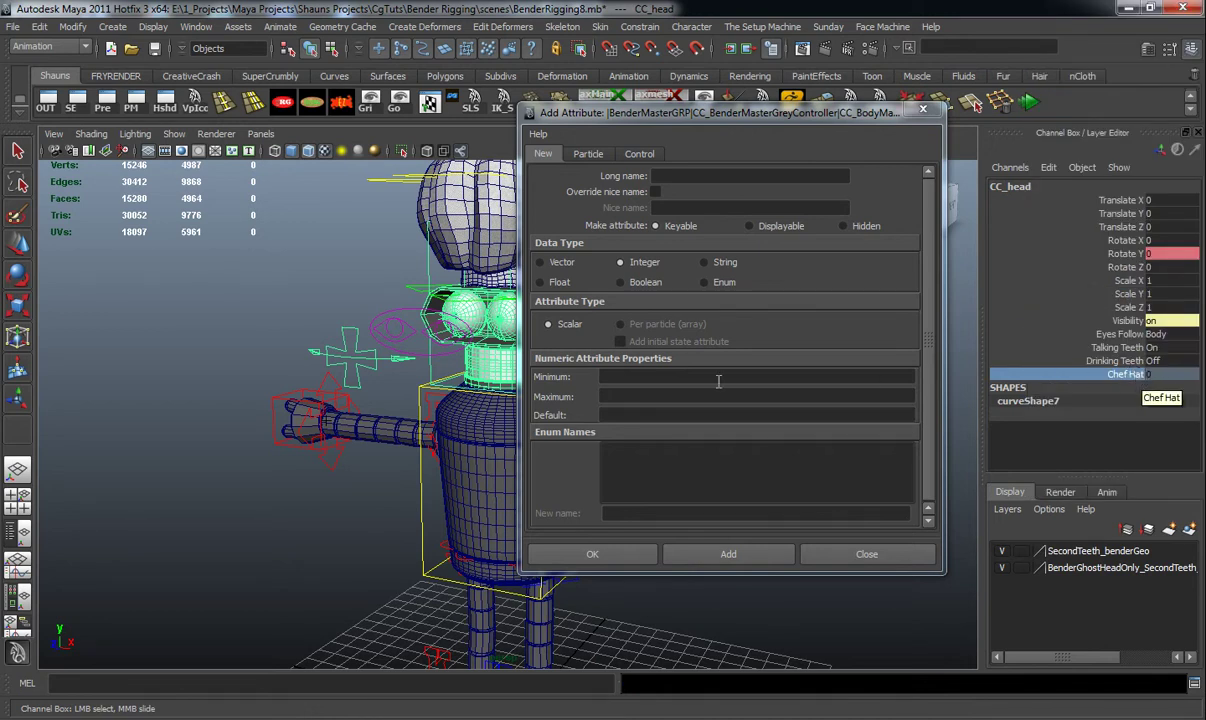
# Step: Add a keyable enum attribute named ChefhatVis with the options Off and On to the head controller
pyautogui.moveTo(640, 112); pyautogui.dragTo(725, 87)
pyautogui.click(790, 259)
pyautogui.moveTo(815, 88); pyautogui.dragTo(841, 80)
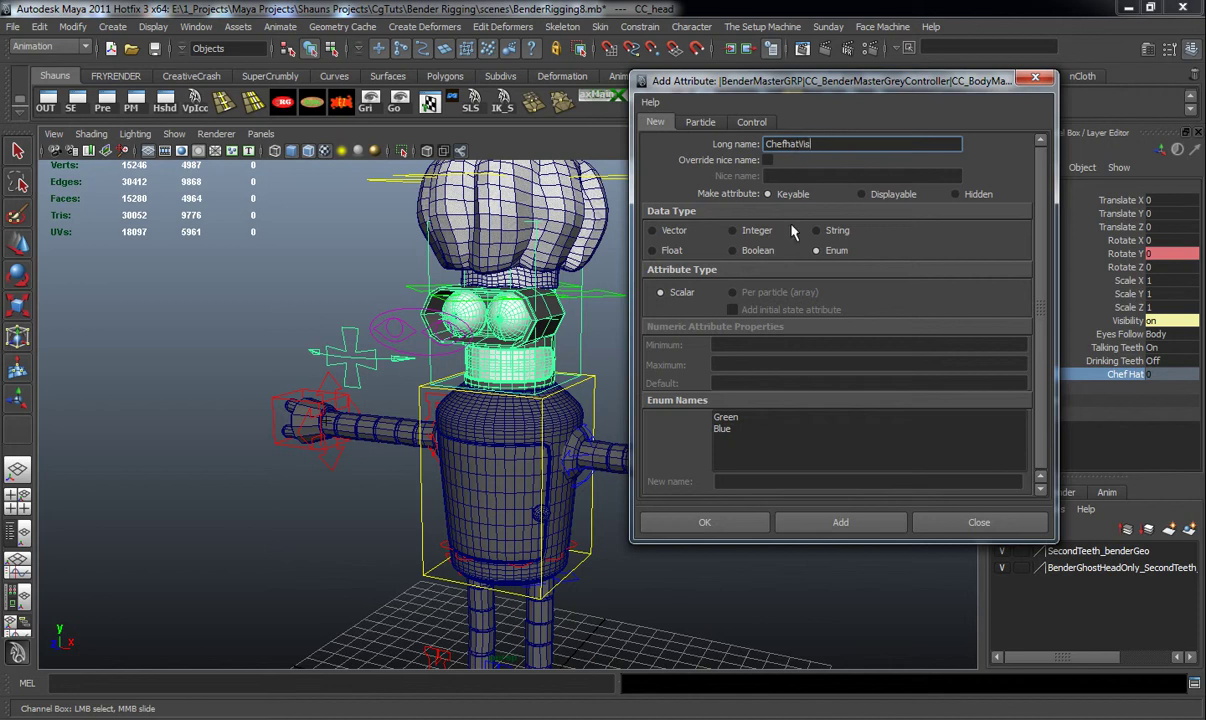
pyautogui.click(726, 417)
pyautogui.write('Off')
pyautogui.press('Return')
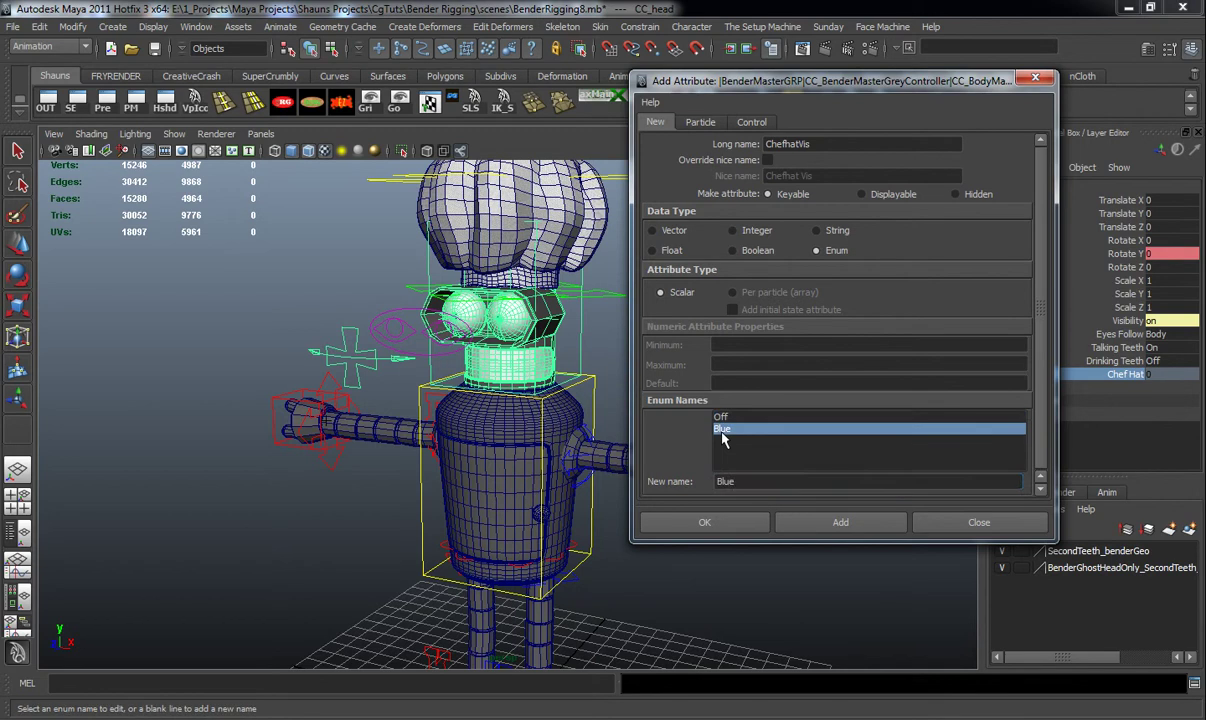
pyautogui.write('On')
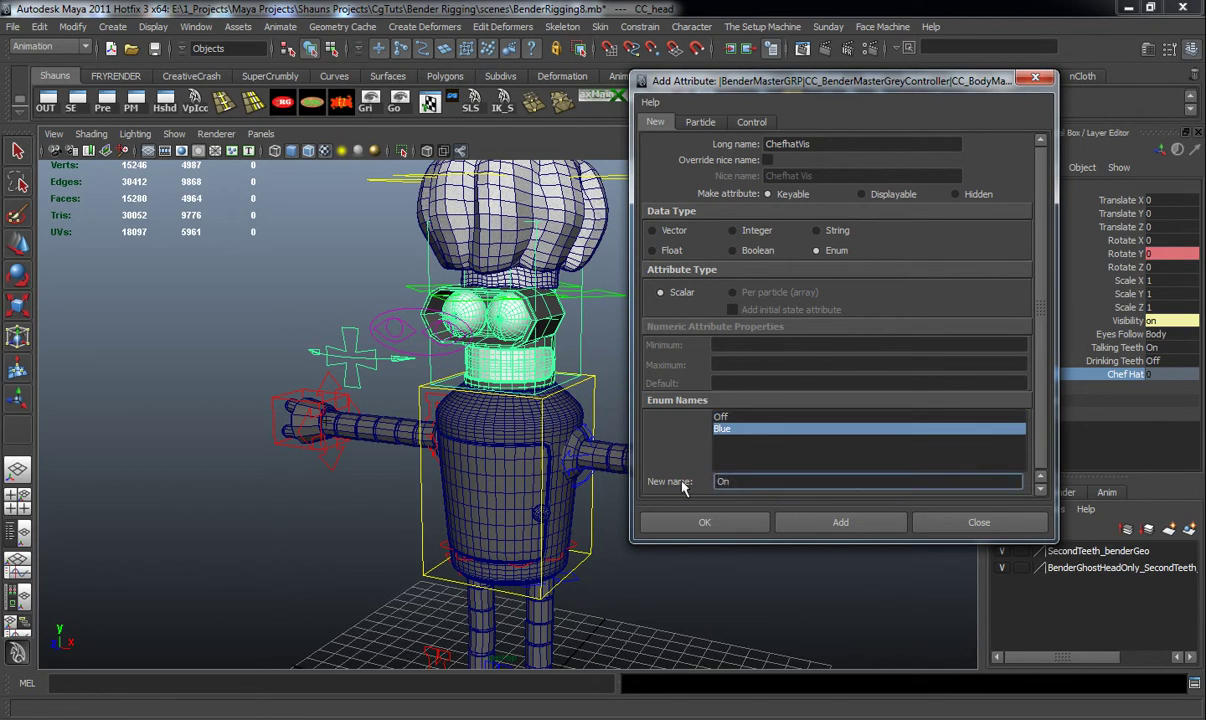
pyautogui.click(796, 522)
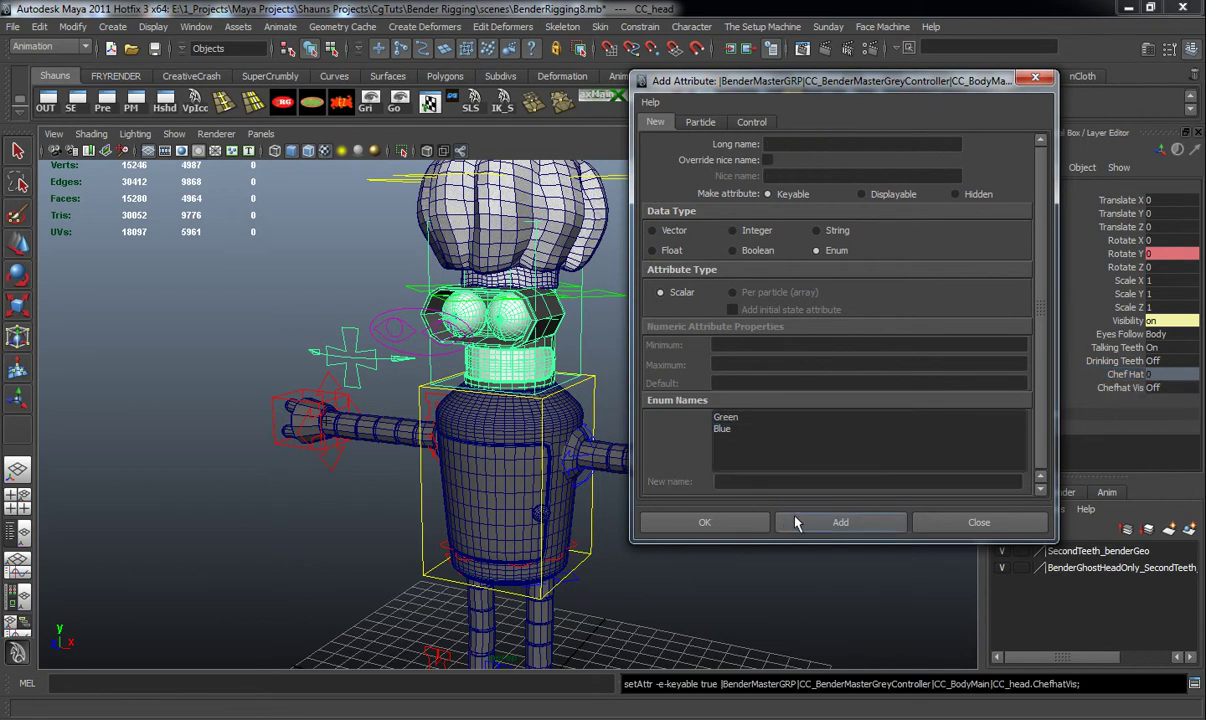
# Step: Add a keyable enum attribute named ChefHatDetacher with the options Connected and freeControled to the head controller
pyautogui.click(780, 143)
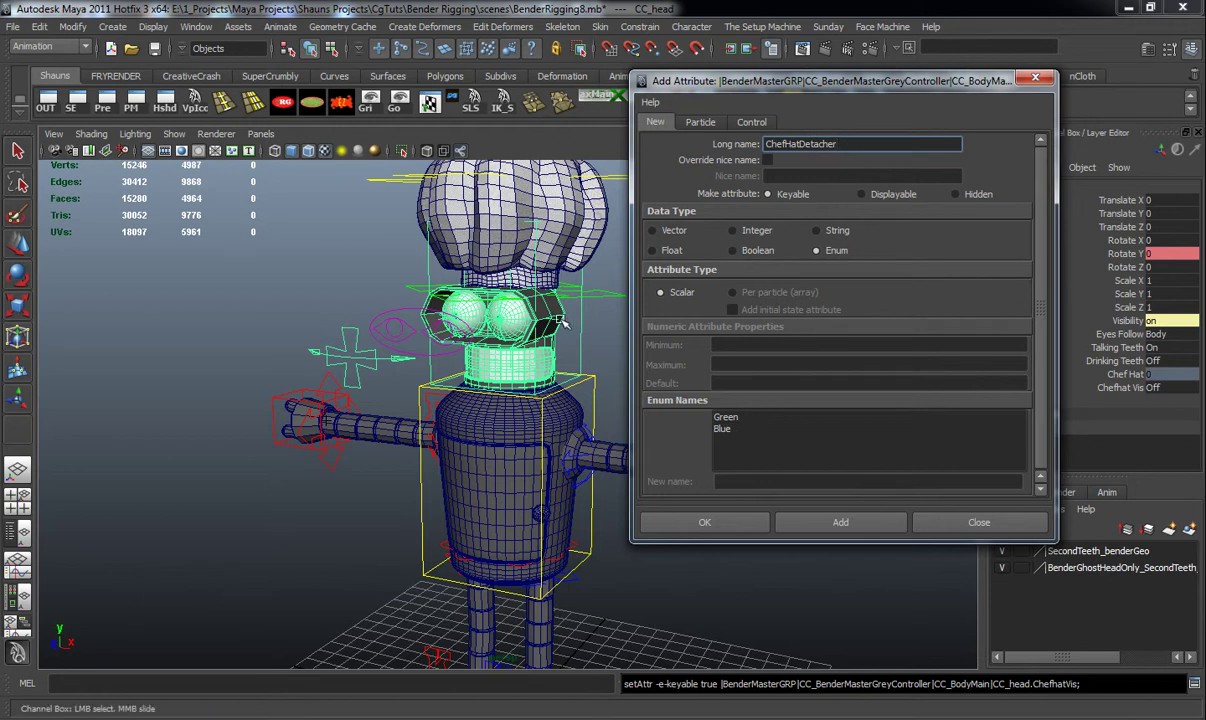
pyautogui.moveTo(505, 313)
pyautogui.keyDown('alt'); pyautogui.mouseDown()
pyautogui.moveTo(523, 344)
pyautogui.moveTo(508, 316)
pyautogui.moveTo(521, 322)
pyautogui.mouseUp(); pyautogui.keyUp('alt')
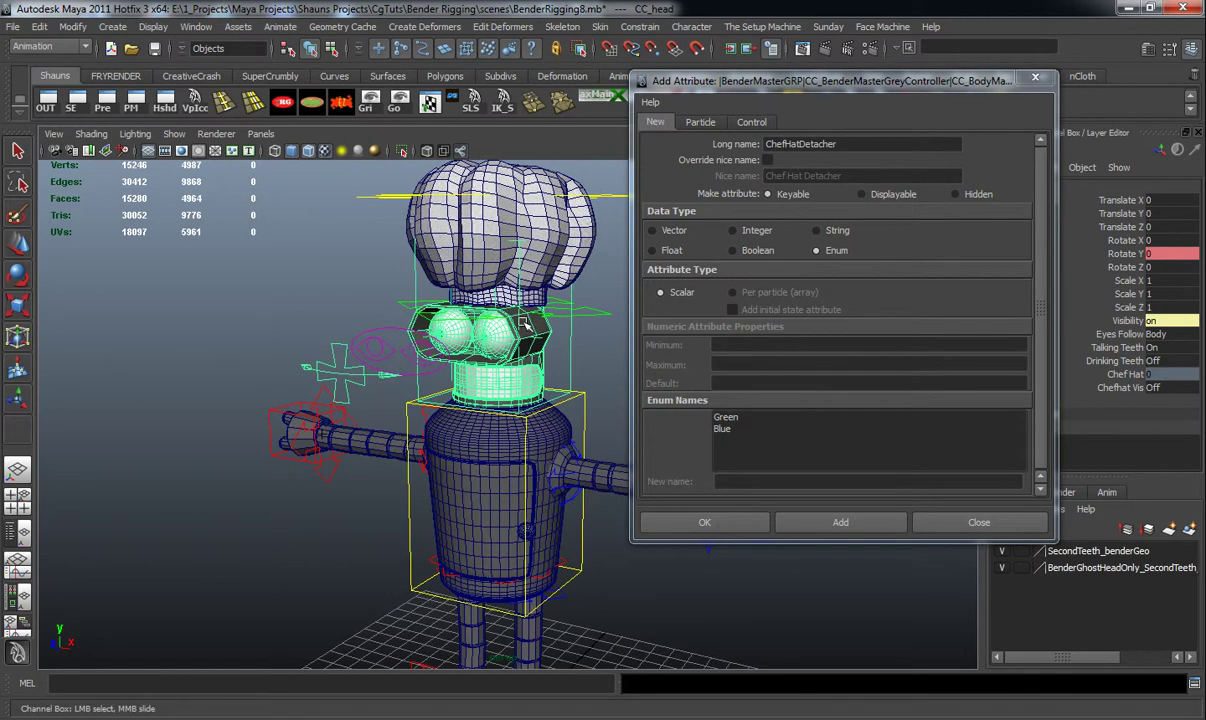
pyautogui.click(728, 417)
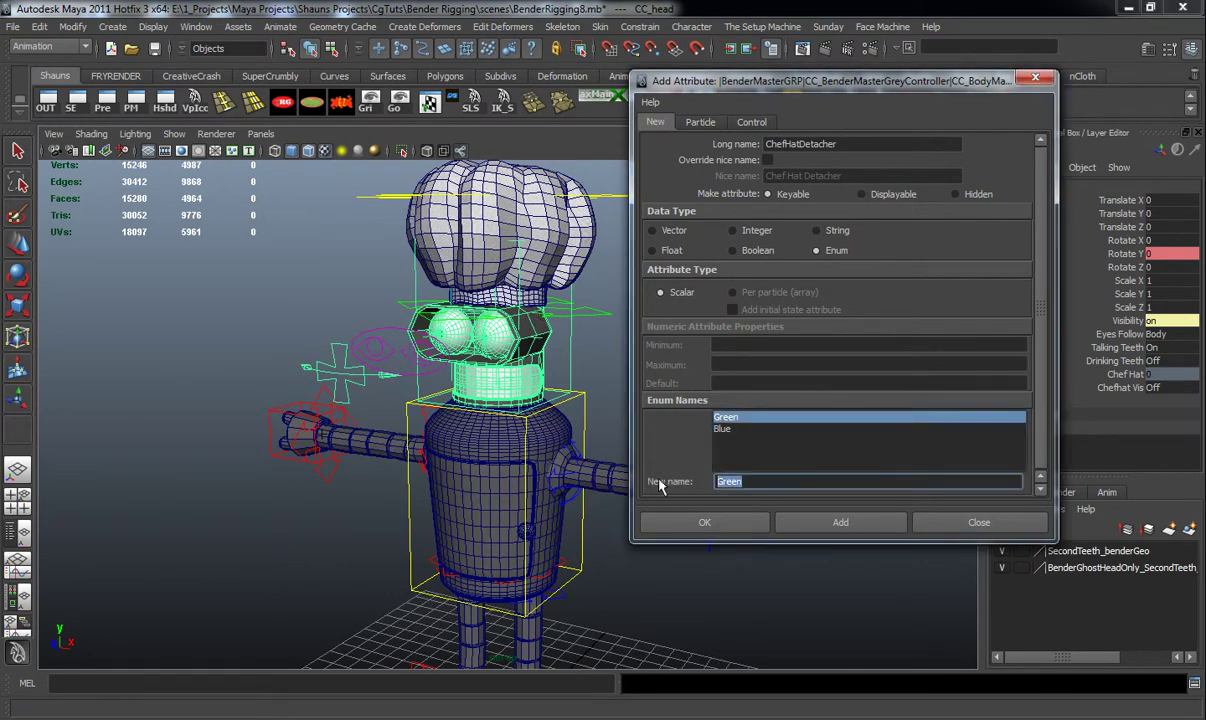
pyautogui.write('Connected')
pyautogui.click(725, 430)
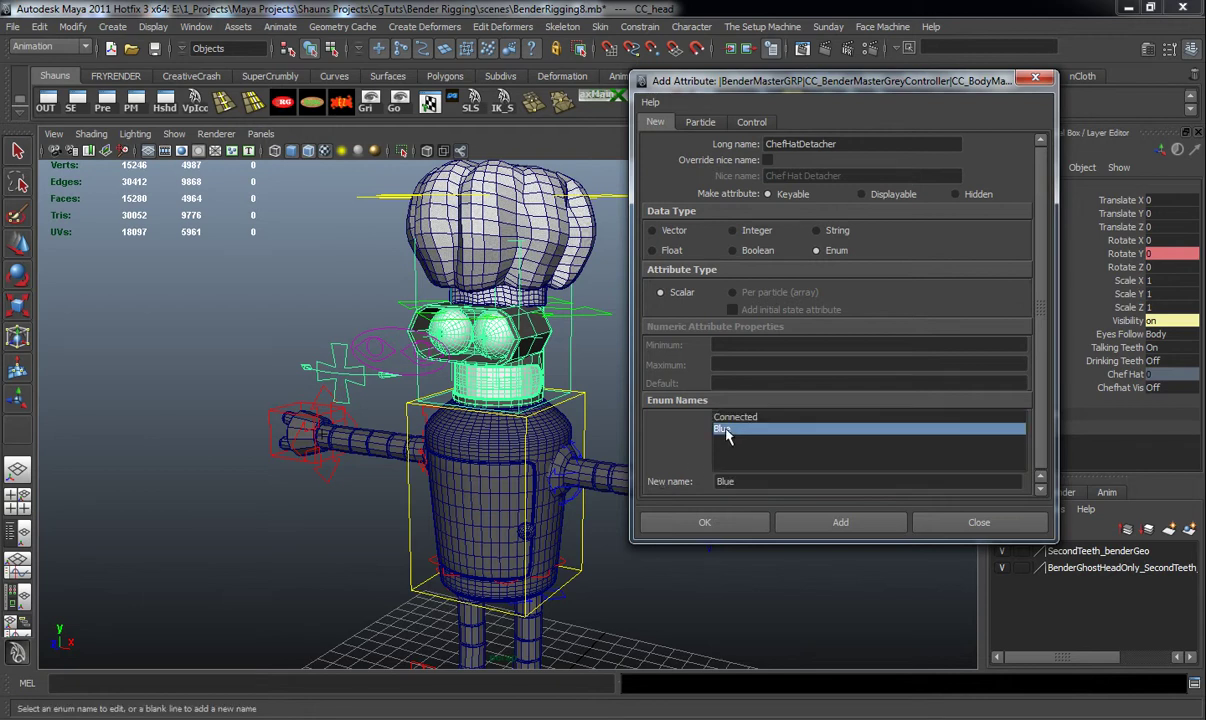
pyautogui.moveTo(760, 483); pyautogui.dragTo(671, 486)
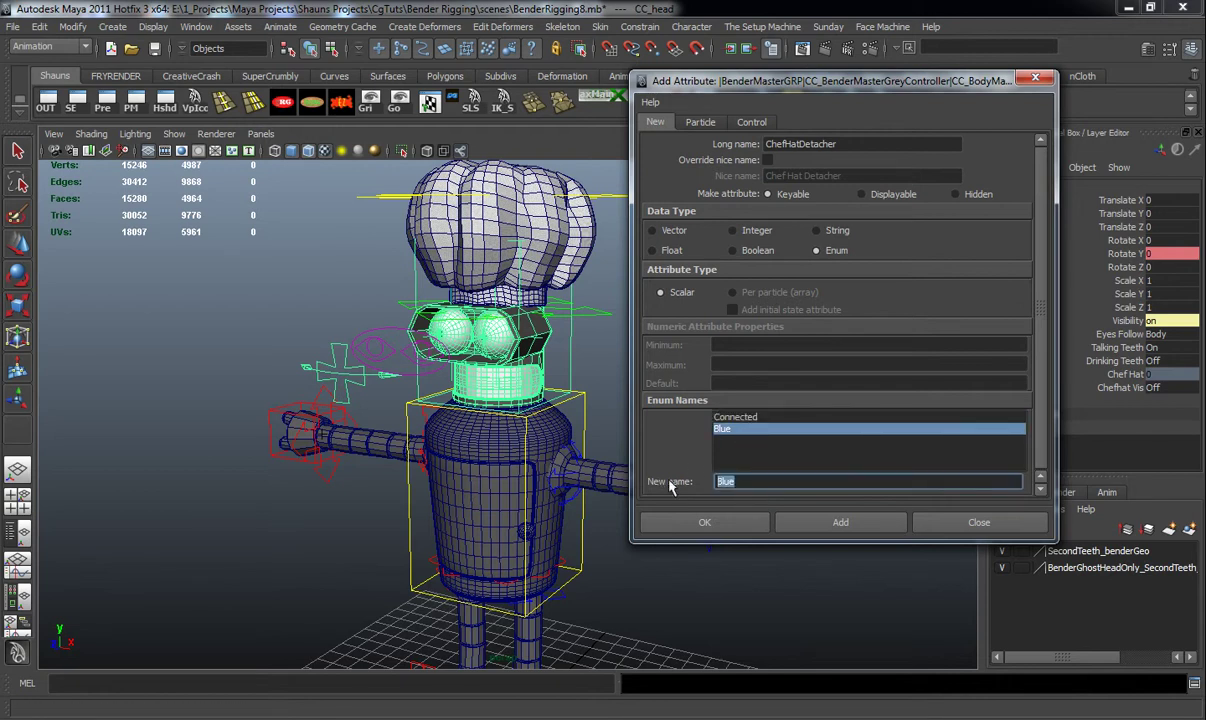
pyautogui.write('freeControled')
pyautogui.click(826, 531)
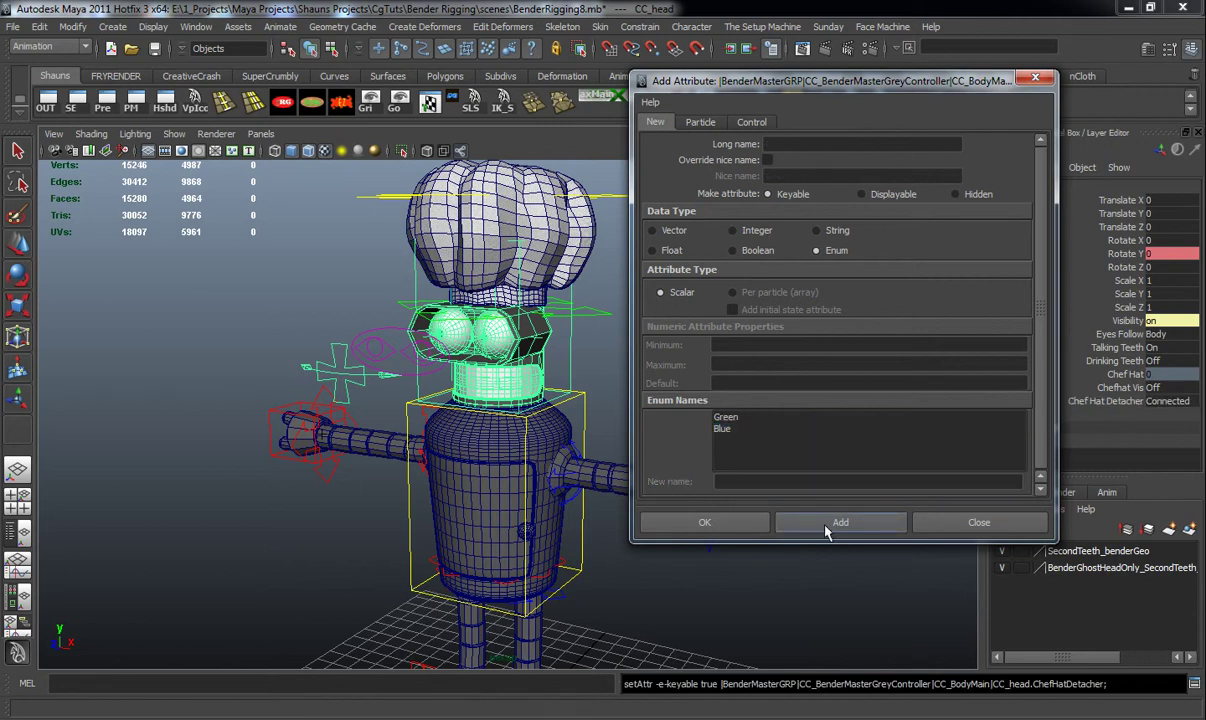
pyautogui.moveTo(933, 79); pyautogui.dragTo(1205, 210)
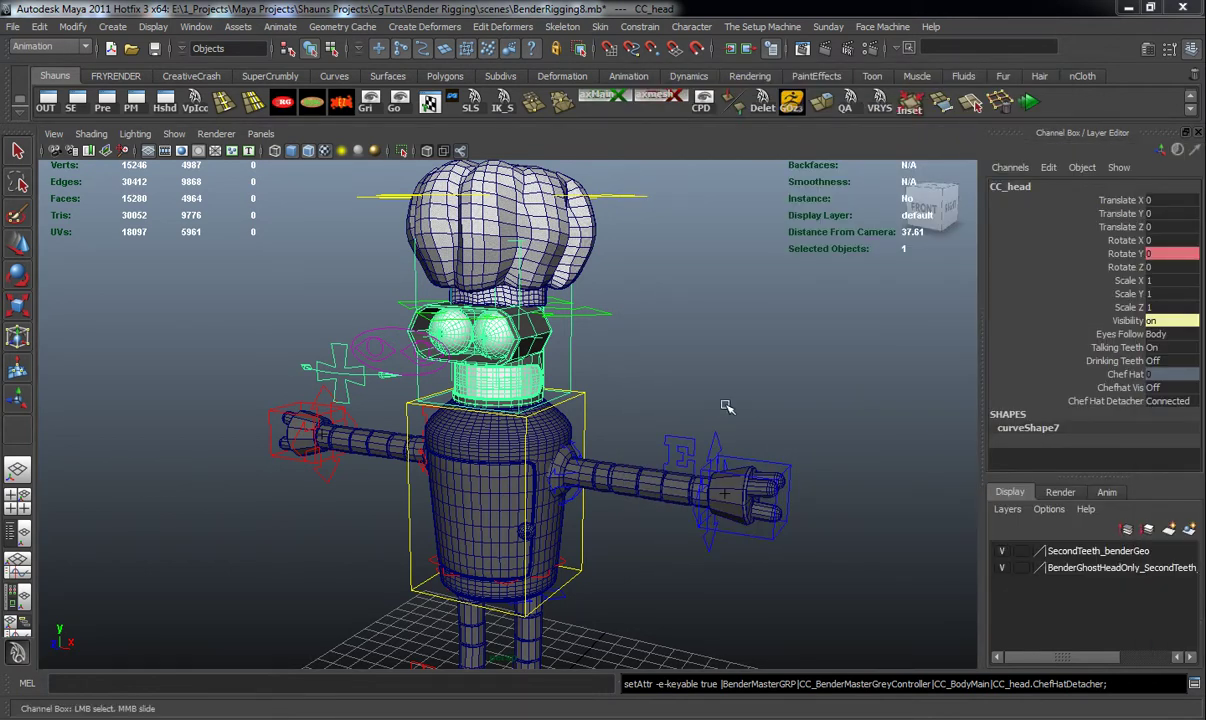
pyautogui.click(765, 363)
pyautogui.keyDown('alt'); pyautogui.moveTo(600, 405); pyautogui.dragTo(506, 423, button='right'); pyautogui.keyUp('alt')
pyautogui.keyDown('alt'); pyautogui.moveTo(506, 423); pyautogui.dragTo(554, 407); pyautogui.keyUp('alt')
pyautogui.keyDown('alt'); pyautogui.moveTo(554, 407); pyautogui.dragTo(554, 429, button='middle'); pyautogui.keyUp('alt')
pyautogui.keyDown('alt'); pyautogui.moveTo(554, 429); pyautogui.dragTo(549, 475); pyautogui.keyUp('alt')
pyautogui.keyDown('alt'); pyautogui.moveTo(580, 478); pyautogui.dragTo(584, 414, button='middle'); pyautogui.keyUp('alt')
pyautogui.keyDown('alt'); pyautogui.moveTo(584, 414); pyautogui.dragTo(579, 431); pyautogui.keyUp('alt')
pyautogui.keyDown('alt'); pyautogui.moveTo(596, 374); pyautogui.dragTo(606, 436, button='middle'); pyautogui.keyUp('alt')
pyautogui.scroll(4, 593, 428)
pyautogui.click(628, 380)
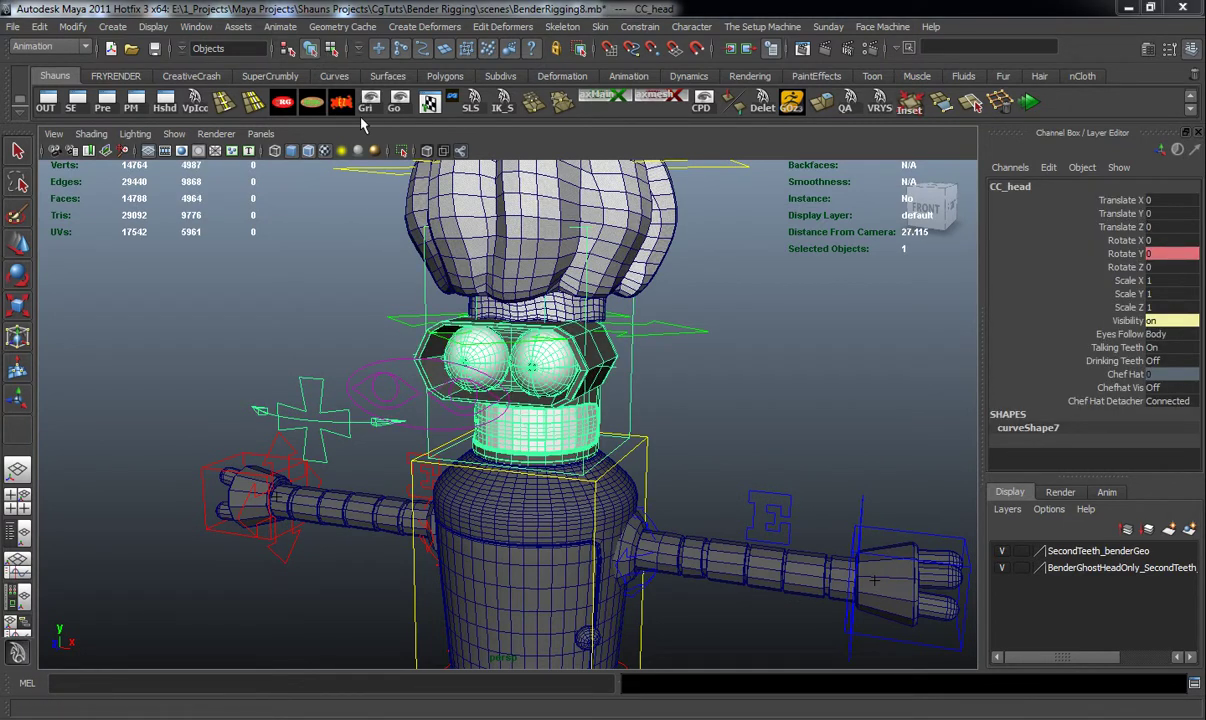
# Step: Connect the head controller's ChefhatVis attribute to the visibility of the B_ChefHat group using the Connection Editor
pyautogui.click(196, 26)
pyautogui.moveTo(215, 55)
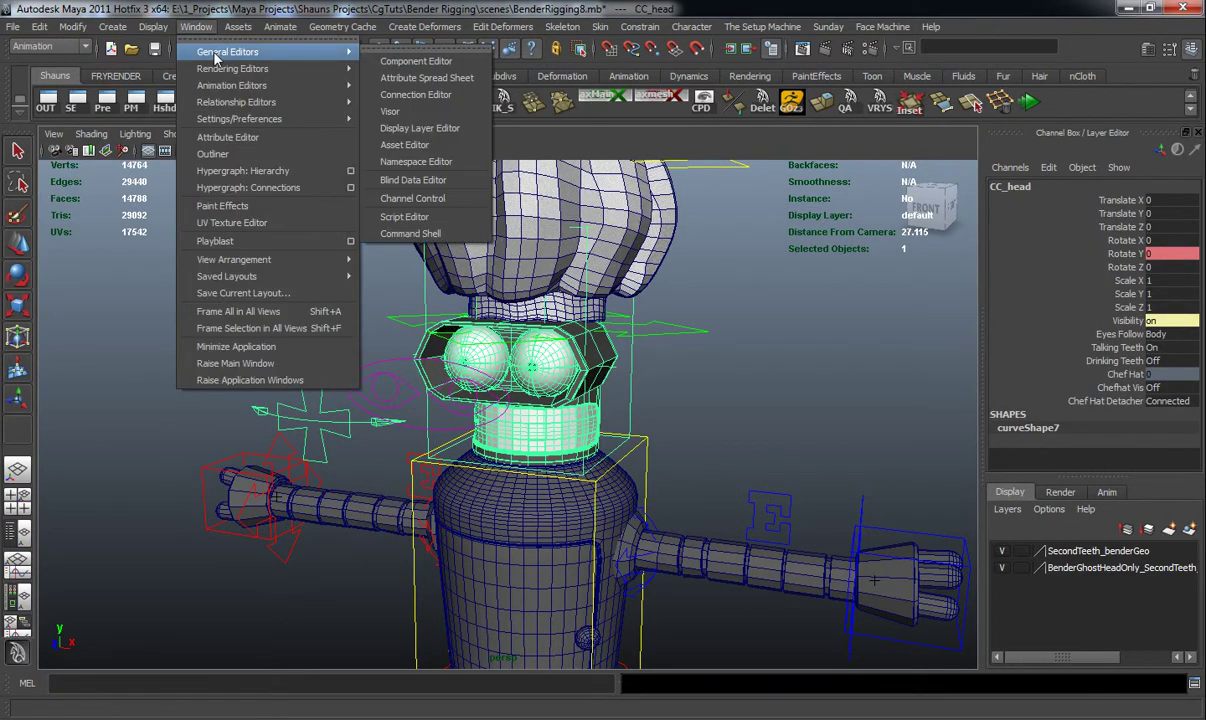
pyautogui.click(415, 94)
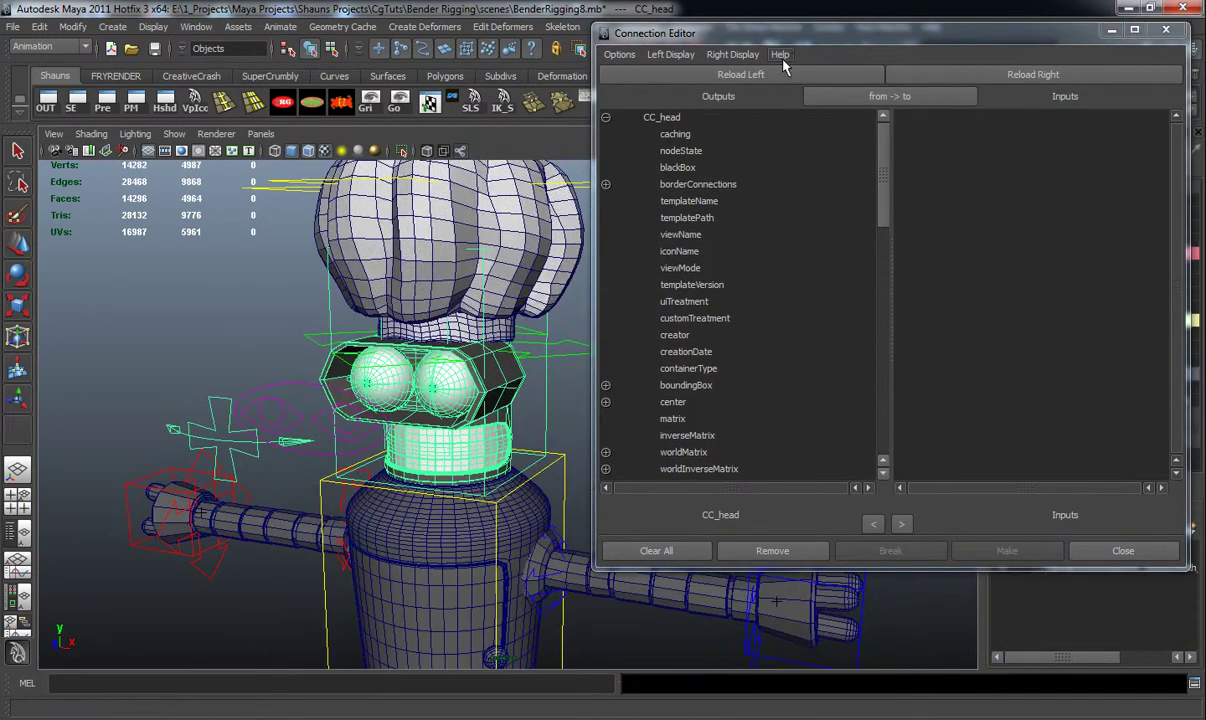
pyautogui.scroll(-15, 700, 400)
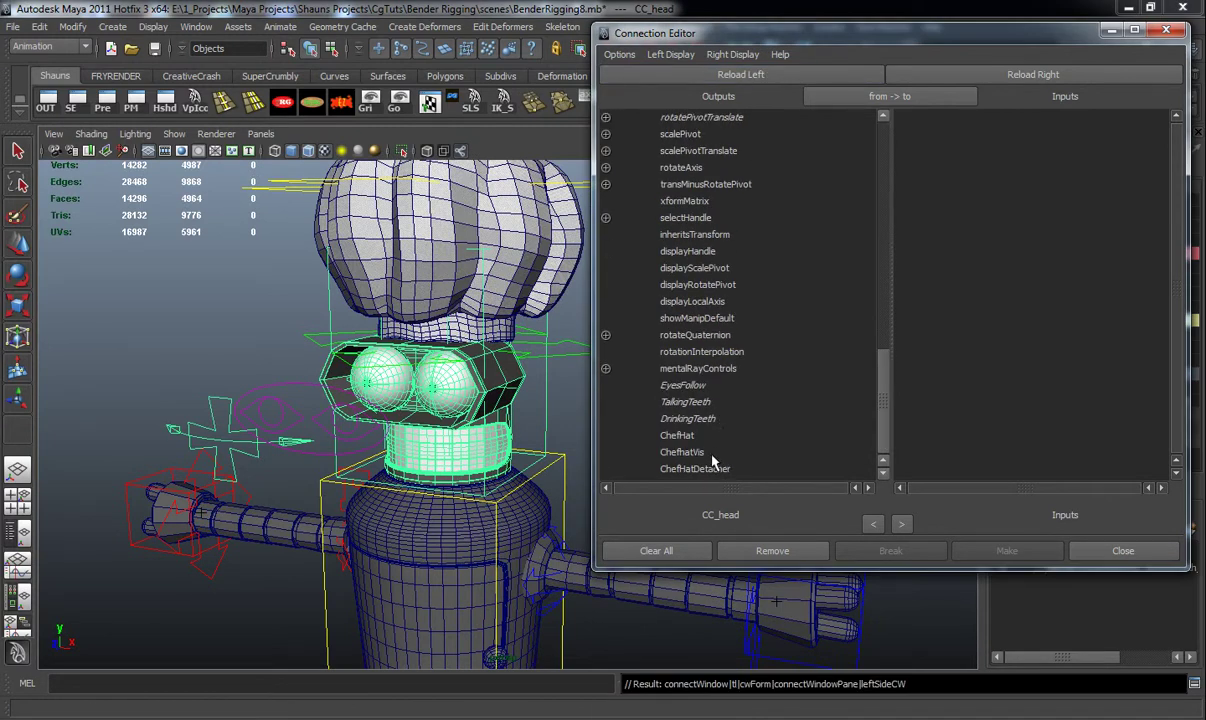
pyautogui.click(698, 455)
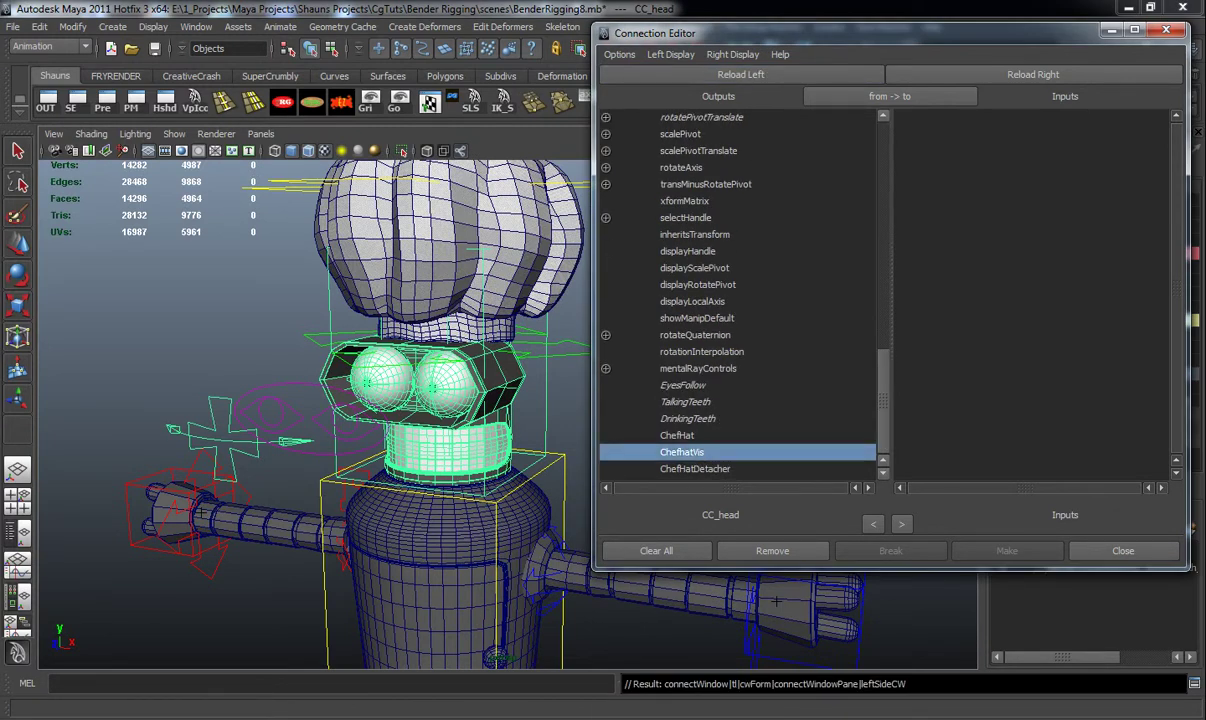
pyautogui.click(46, 101)
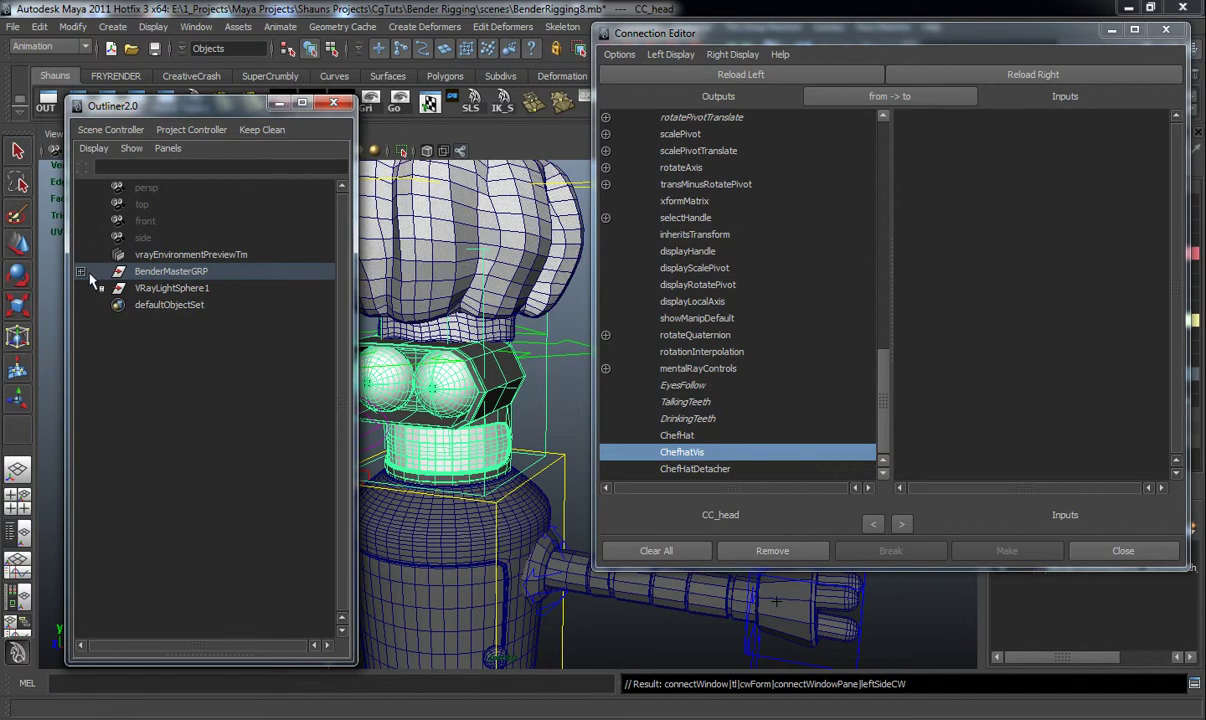
pyautogui.click(81, 271)
pyautogui.click(185, 355)
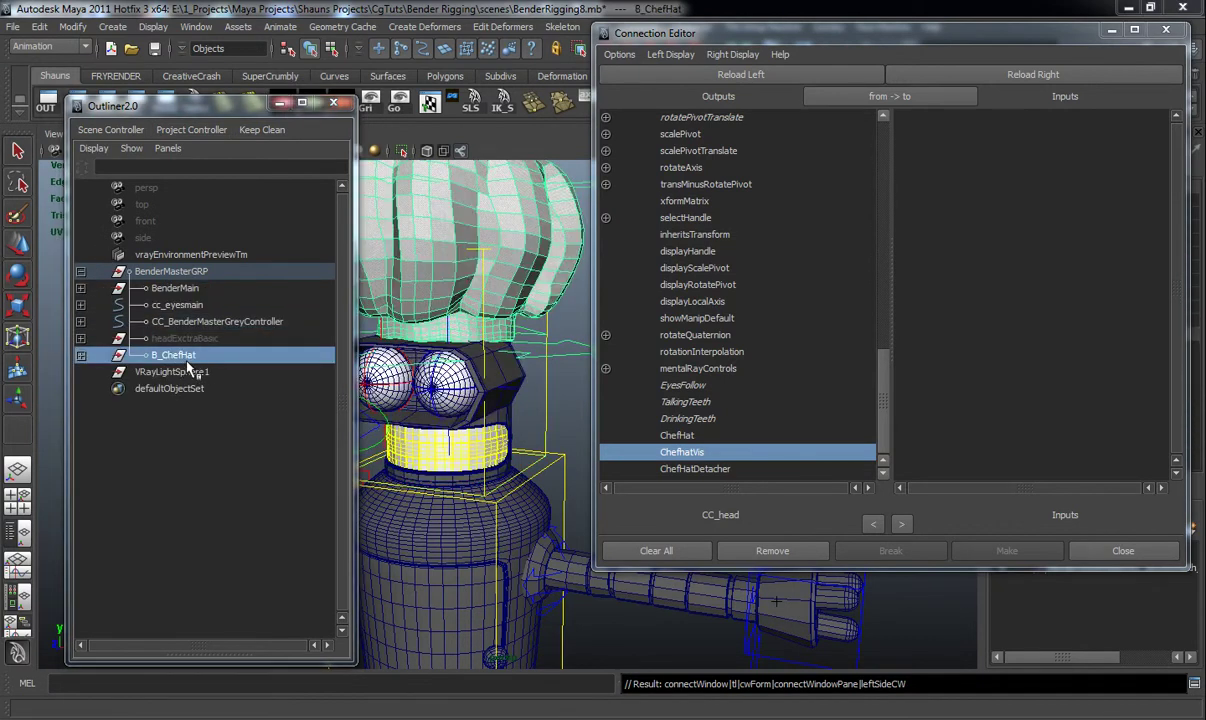
pyautogui.click(990, 73)
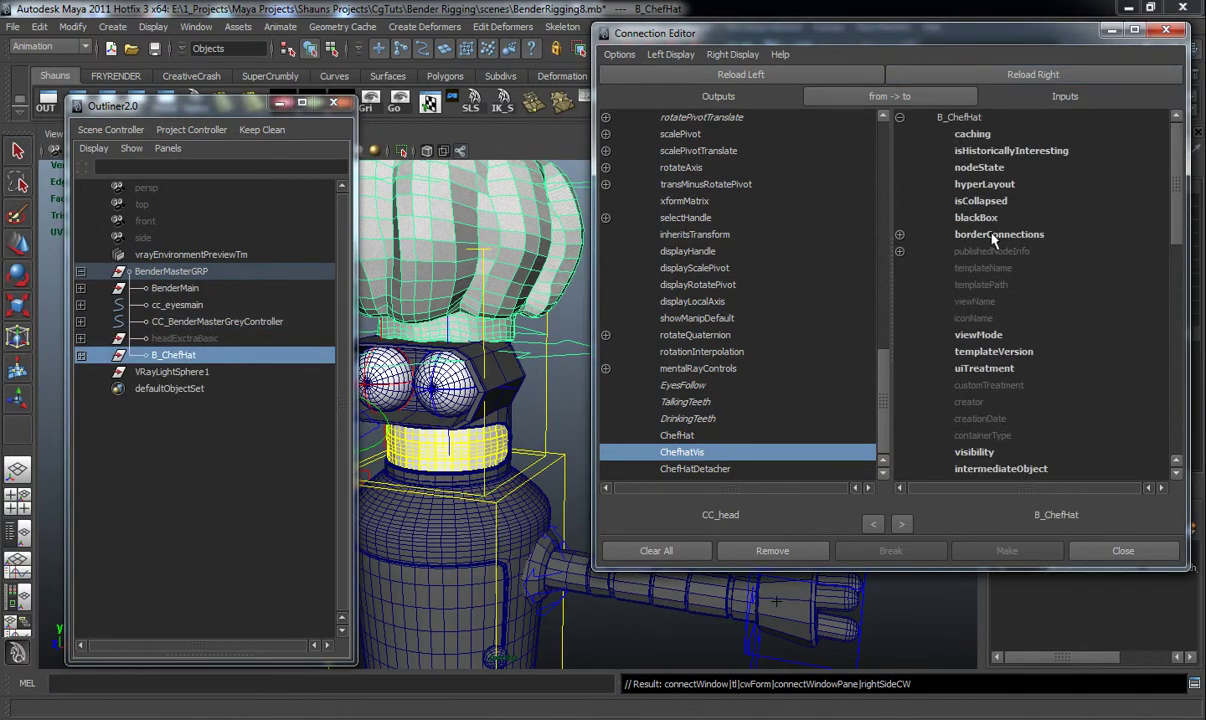
pyautogui.click(967, 453)
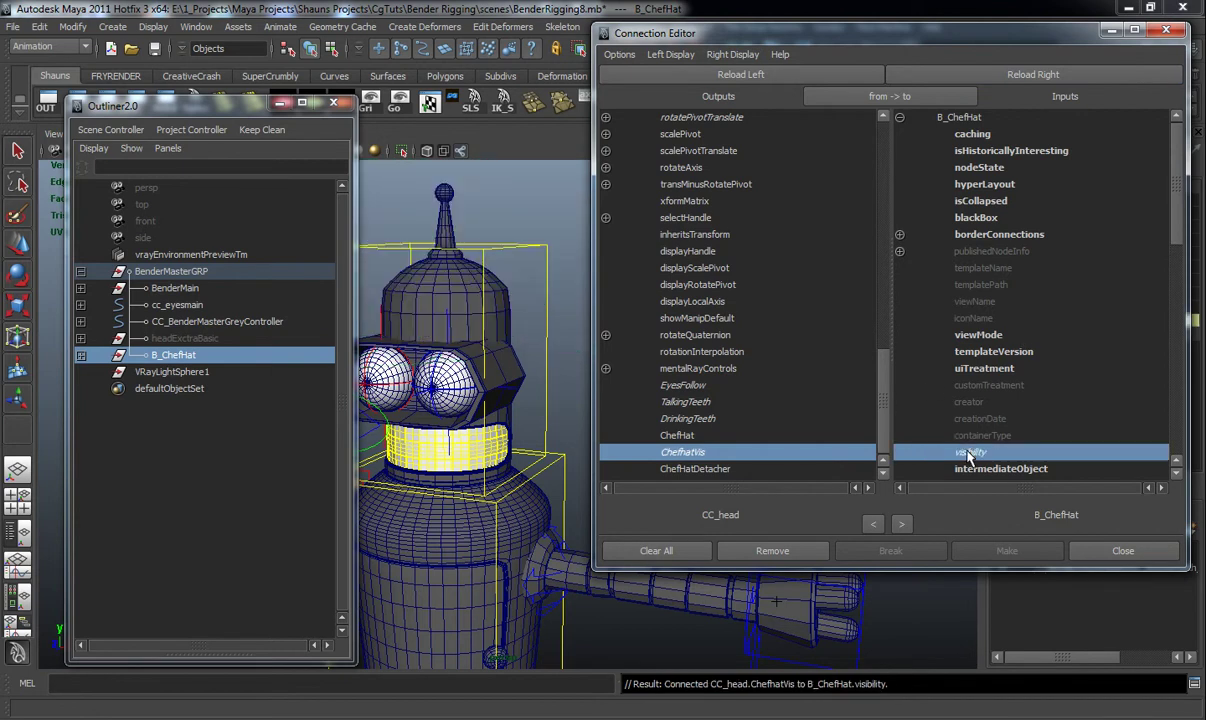
pyautogui.keyDown('alt'); pyautogui.moveTo(499, 358); pyautogui.dragTo(475, 332); pyautogui.keyUp('alt')
pyautogui.click(1111, 30)
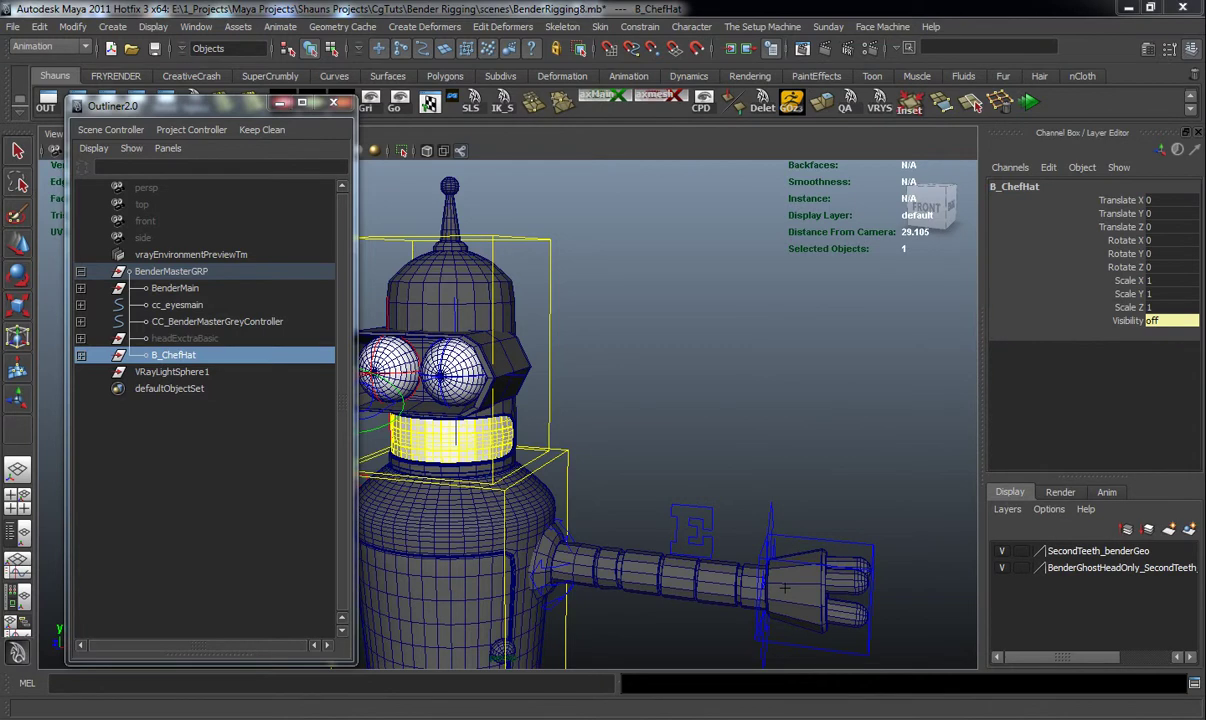
# Step: Set the head controller's Chefhat Vis attribute to On
pyautogui.click(686, 385)
pyautogui.keyDown('alt'); pyautogui.moveTo(686, 385); pyautogui.dragTo(334, 417); pyautogui.keyUp('alt')
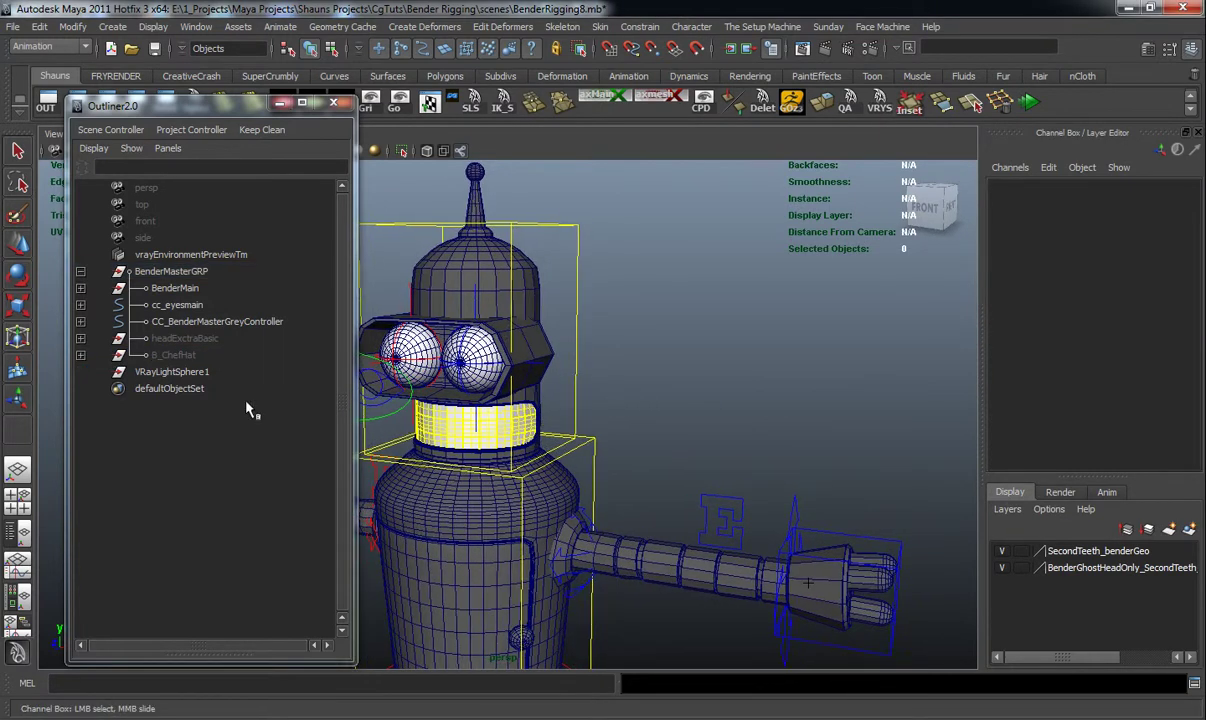
pyautogui.click(584, 321)
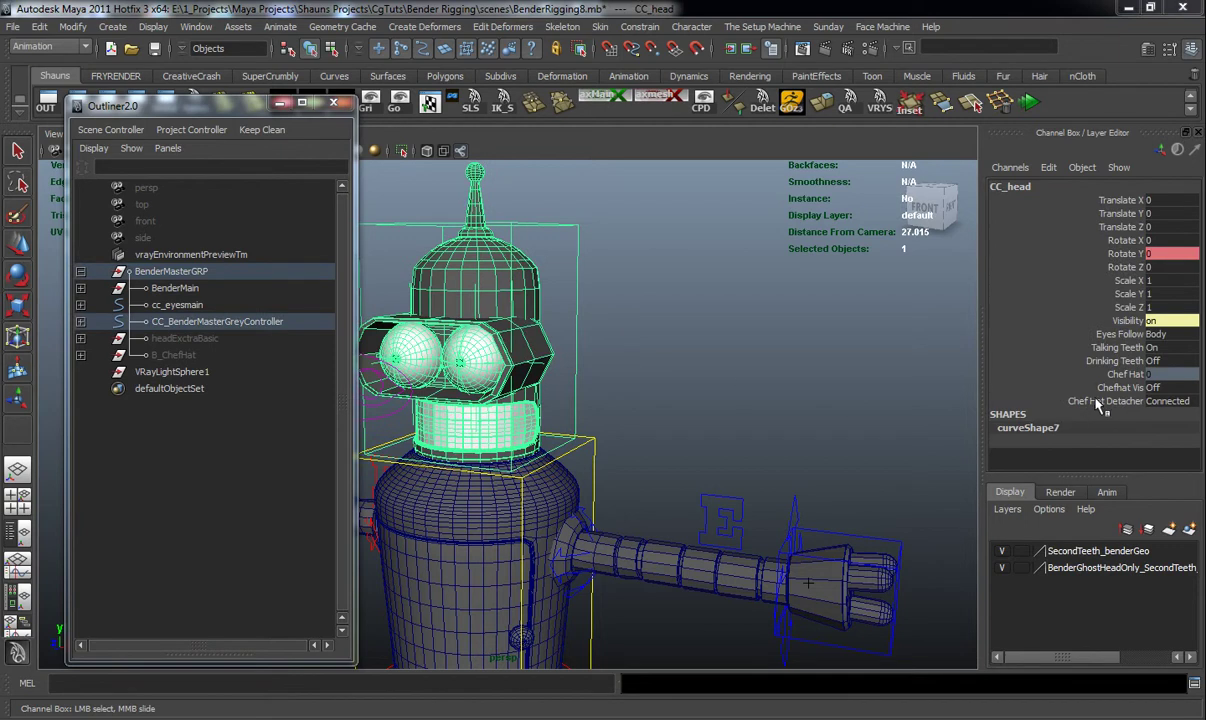
pyautogui.click(1166, 389)
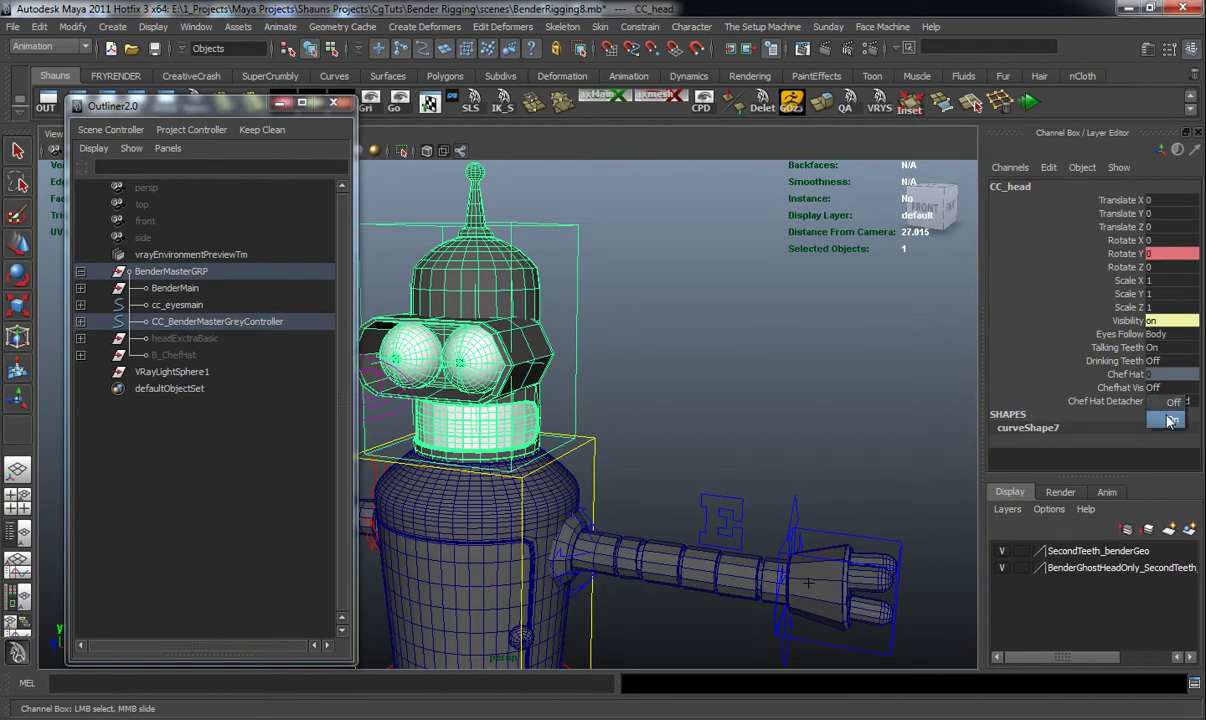
pyautogui.click(1166, 417)
pyautogui.click(718, 391)
pyautogui.keyDown('alt'); pyautogui.moveTo(718, 391); pyautogui.dragTo(604, 377); pyautogui.keyUp('alt')
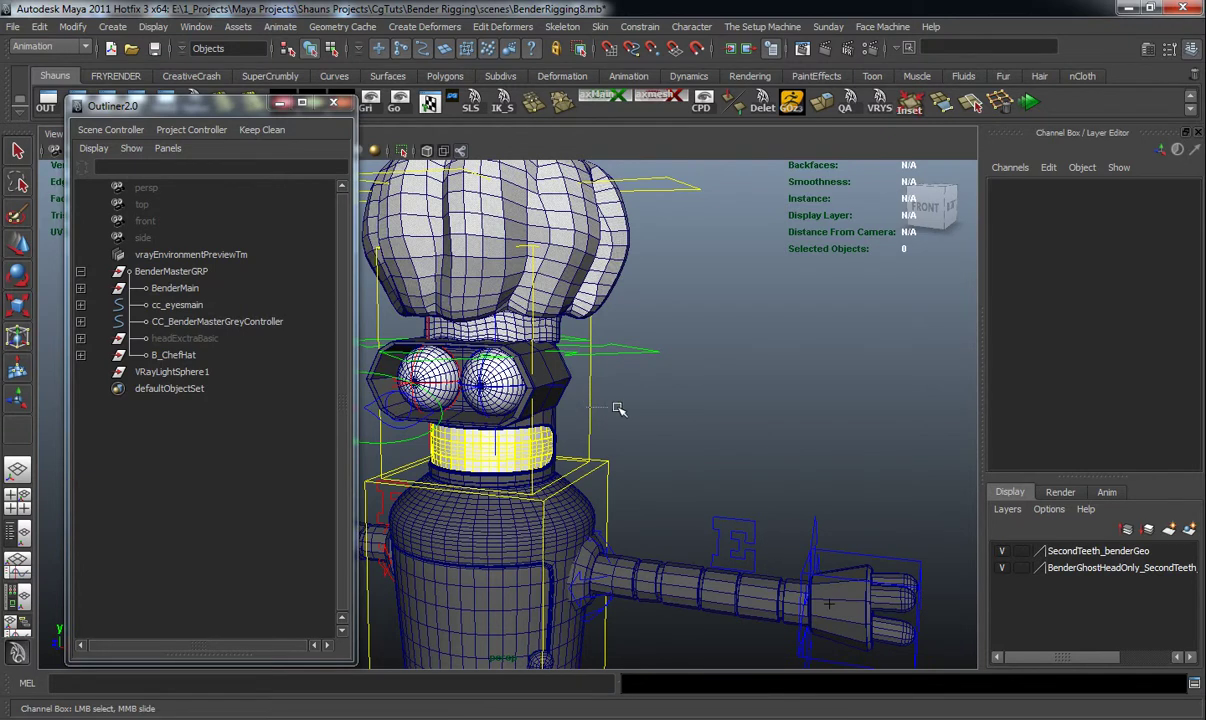
# Step: Constrain the chef hat's main controller to the head controller with a parent constraint and a scale constraint
pyautogui.click(603, 408)
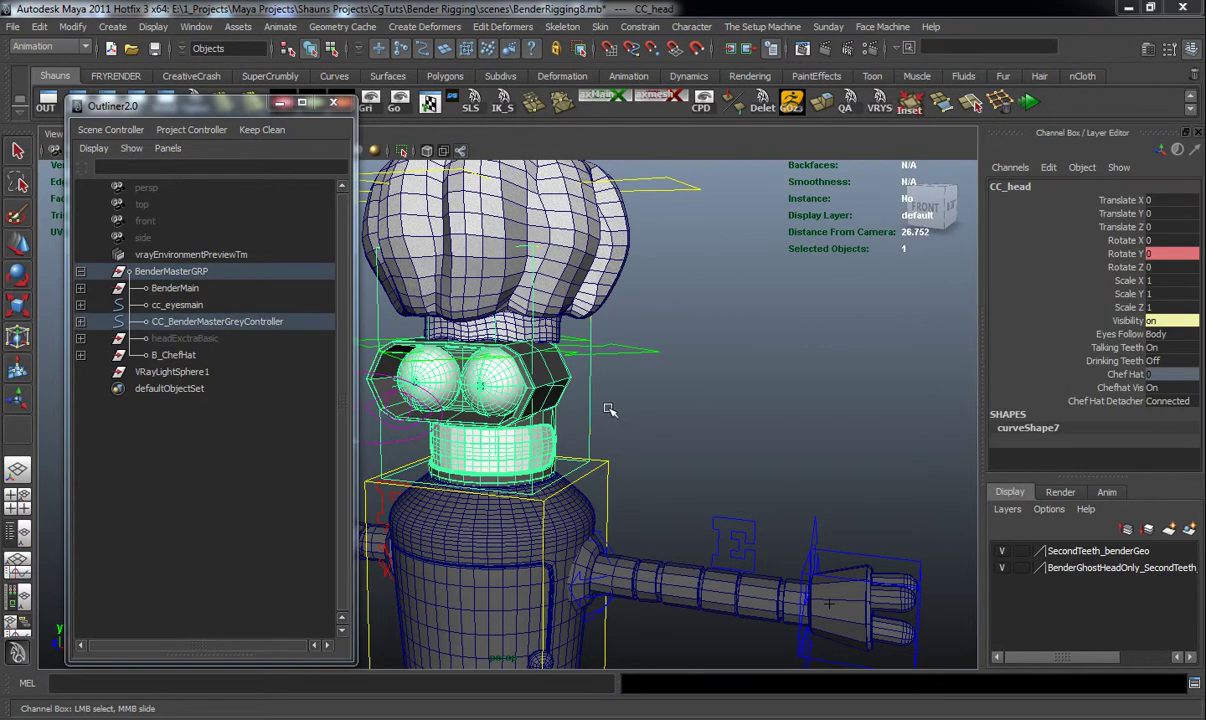
pyautogui.keyDown('shift'); pyautogui.click(632, 353); pyautogui.keyUp('shift')
pyautogui.moveTo(639, 386)
pyautogui.keyDown('alt'); pyautogui.mouseDown()
pyautogui.moveTo(633, 420)
pyautogui.moveTo(629, 398)
pyautogui.mouseUp(); pyautogui.keyUp('alt')
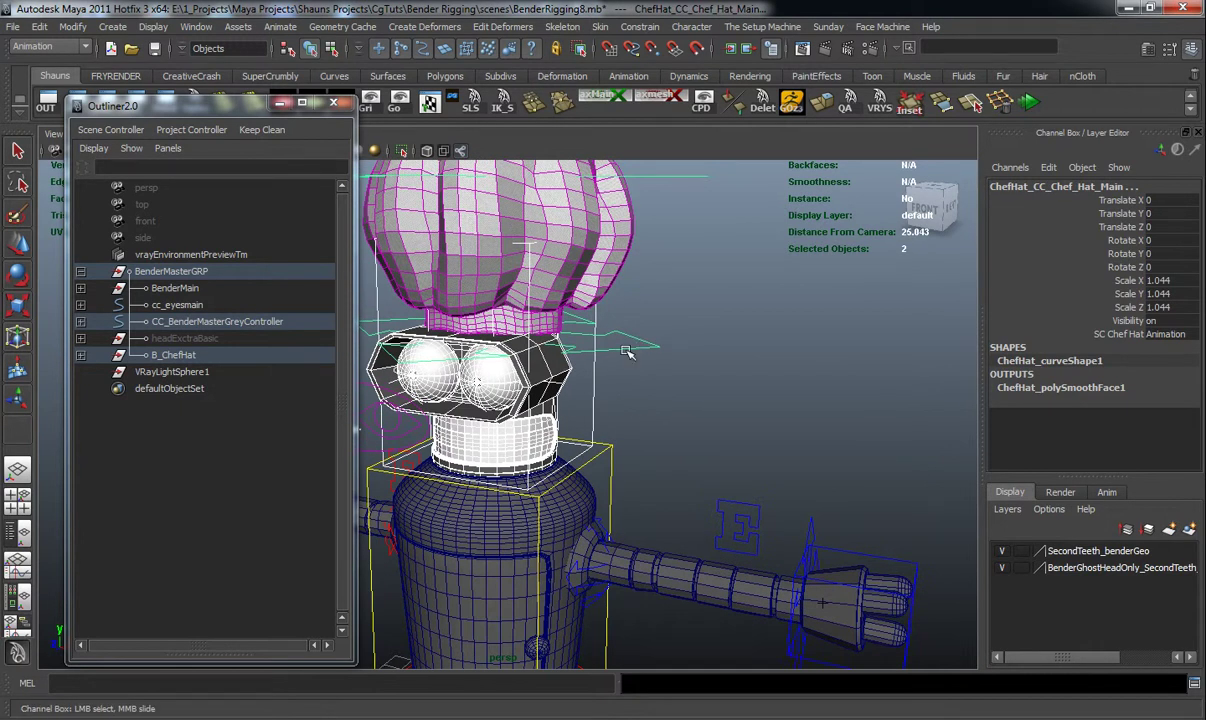
pyautogui.keyDown('alt'); pyautogui.moveTo(632, 348); pyautogui.dragTo(622, 366); pyautogui.keyUp('alt')
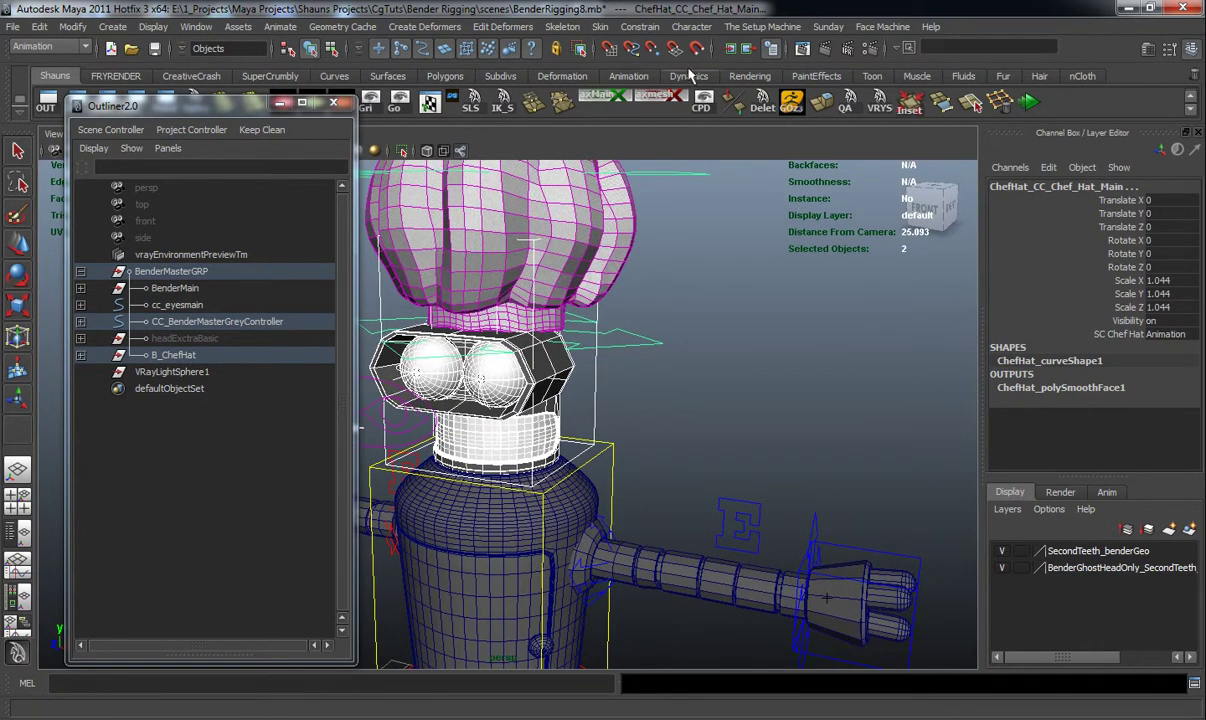
pyautogui.click(641, 28)
pyautogui.click(649, 118)
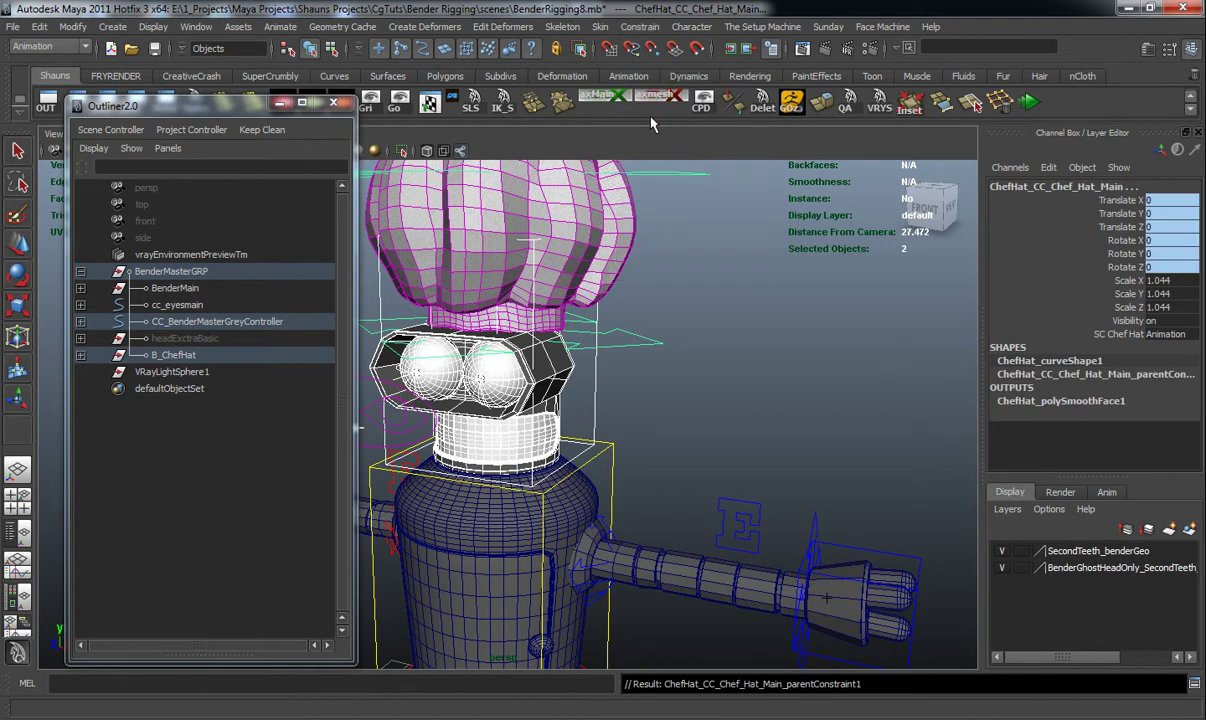
pyautogui.click(640, 27)
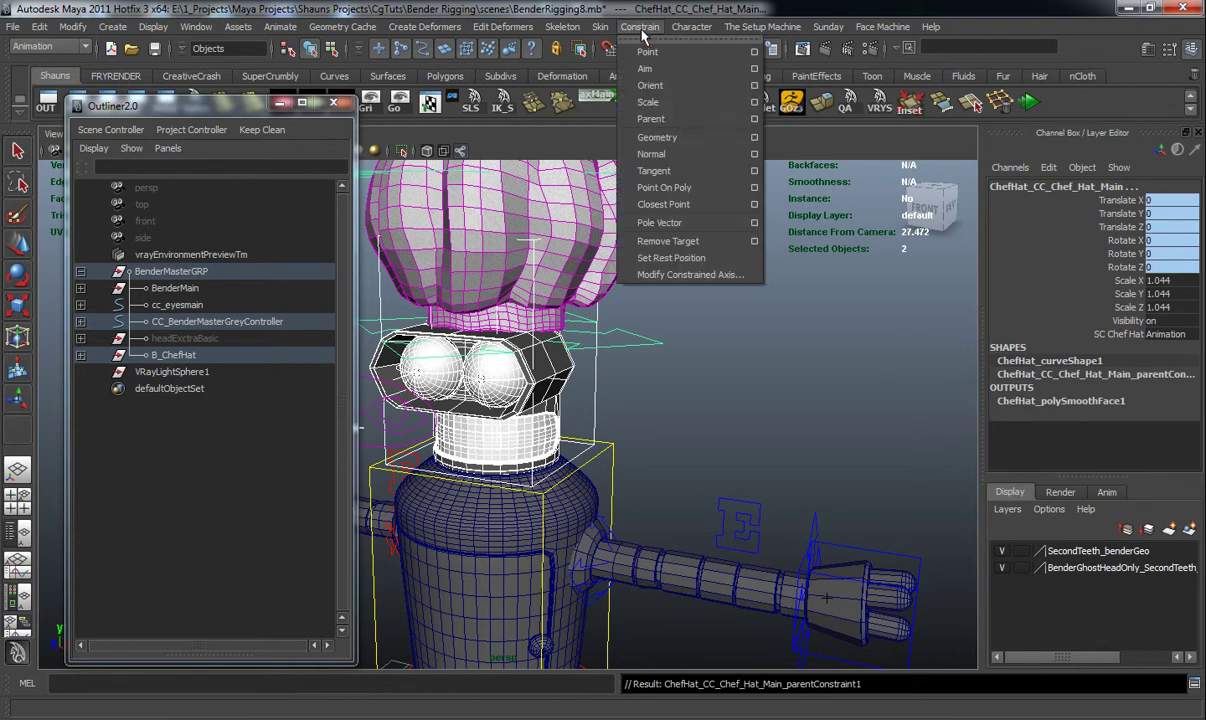
pyautogui.click(651, 106)
# Step: Try scaling the whole rig from its base controller to test the hat constraints, and undo the scaling
pyautogui.keyDown('alt'); pyautogui.moveTo(724, 363); pyautogui.dragTo(642, 498, button='right'); pyautogui.keyUp('alt')
pyautogui.keyDown('alt'); pyautogui.moveTo(642, 498); pyautogui.dragTo(703, 328, button='middle'); pyautogui.keyUp('alt')
pyautogui.click(674, 536)
pyautogui.click(637, 547)
pyautogui.keyDown('alt'); pyautogui.moveTo(649, 514); pyautogui.dragTo(664, 540, button='middle'); pyautogui.keyUp('alt')
pyautogui.press('r')
pyautogui.moveTo(561, 570); pyautogui.dragTo(558, 530)
pyautogui.hotkey('ctrl', 'z')
pyautogui.keyDown('alt'); pyautogui.moveTo(706, 222); pyautogui.dragTo(712, 297, button='middle'); pyautogui.keyUp('alt')
pyautogui.click(681, 334)
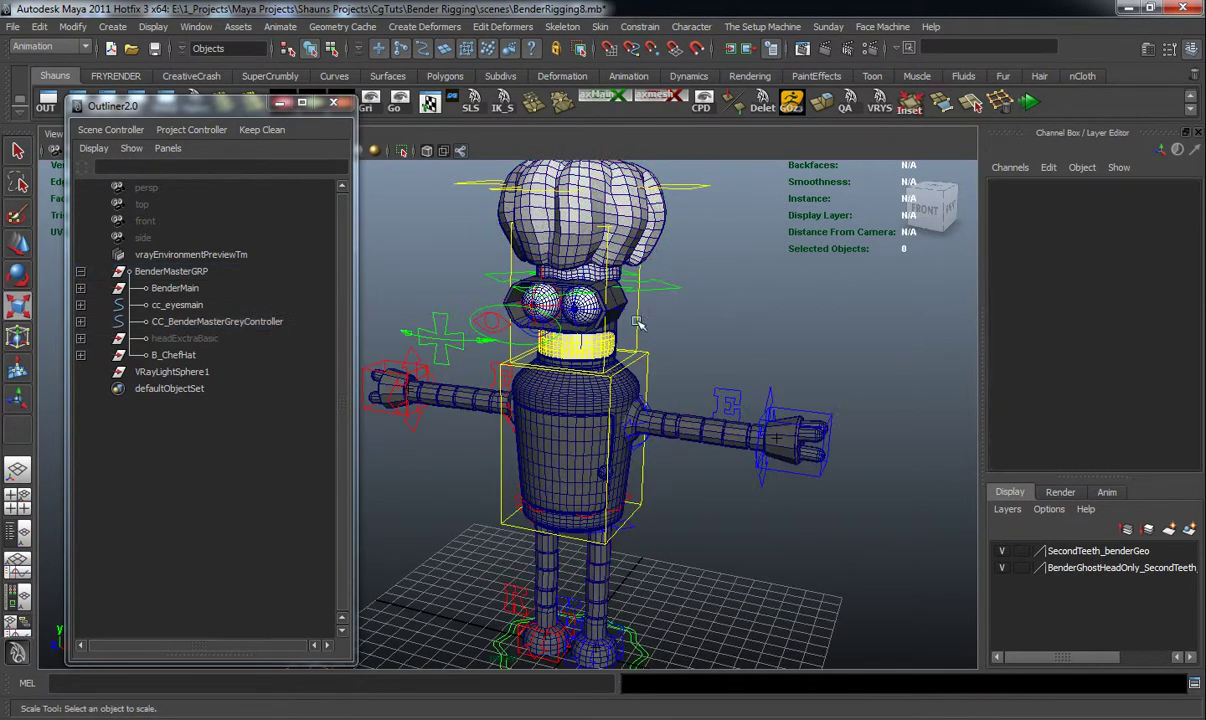
# Step: Check the options of the head controller's Eyes Follow attribute, keeping it on Body
pyautogui.click(638, 323)
pyautogui.click(1156, 337)
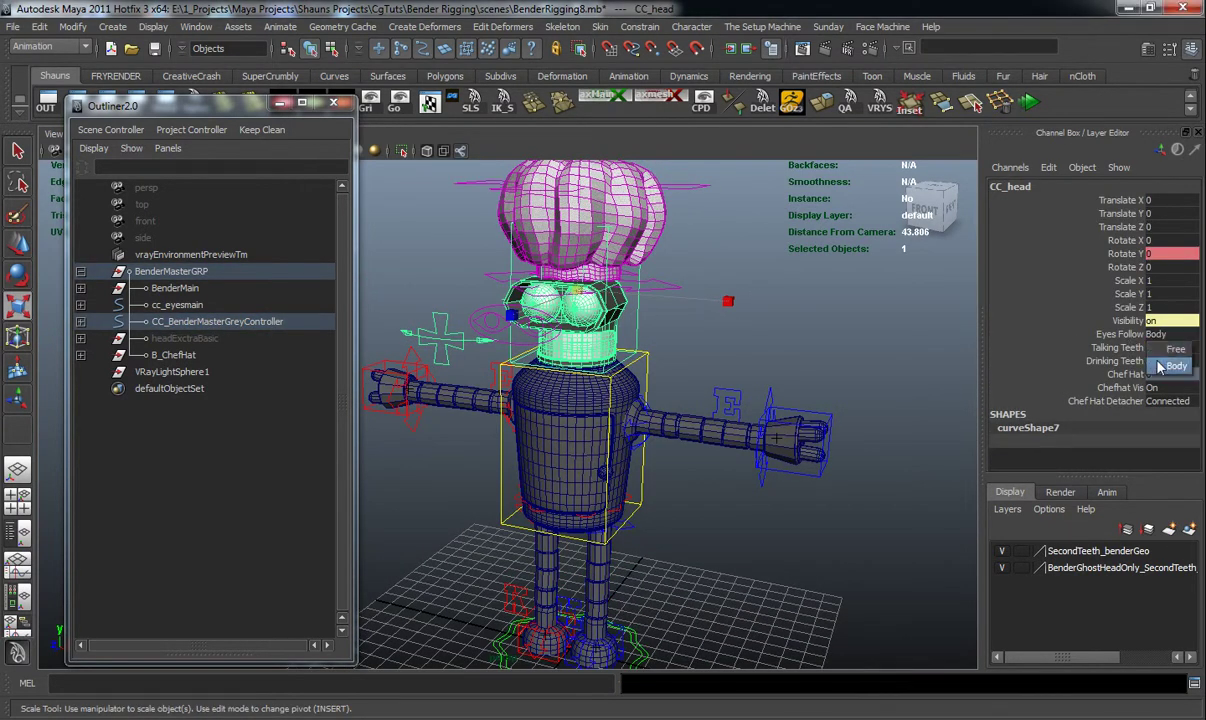
pyautogui.click(1159, 365)
pyautogui.click(815, 315)
# Step: Select the parent constraint under ChefHat_CC_Chef_Hat_Main in the B_ChefHat hierarchy
pyautogui.keyDown('alt'); pyautogui.moveTo(762, 358); pyautogui.dragTo(748, 371); pyautogui.keyUp('alt')
pyautogui.keyDown('alt'); pyautogui.moveTo(730, 366); pyautogui.dragTo(711, 377, button='middle'); pyautogui.keyUp('alt')
pyautogui.scroll(2, 710, 380)
pyautogui.keyDown('alt'); pyautogui.moveTo(711, 377); pyautogui.dragTo(708, 388); pyautogui.keyUp('alt')
pyautogui.keyDown('alt'); pyautogui.moveTo(708, 388); pyautogui.dragTo(711, 396, button='middle'); pyautogui.keyUp('alt')
pyautogui.scroll(3, 705, 392)
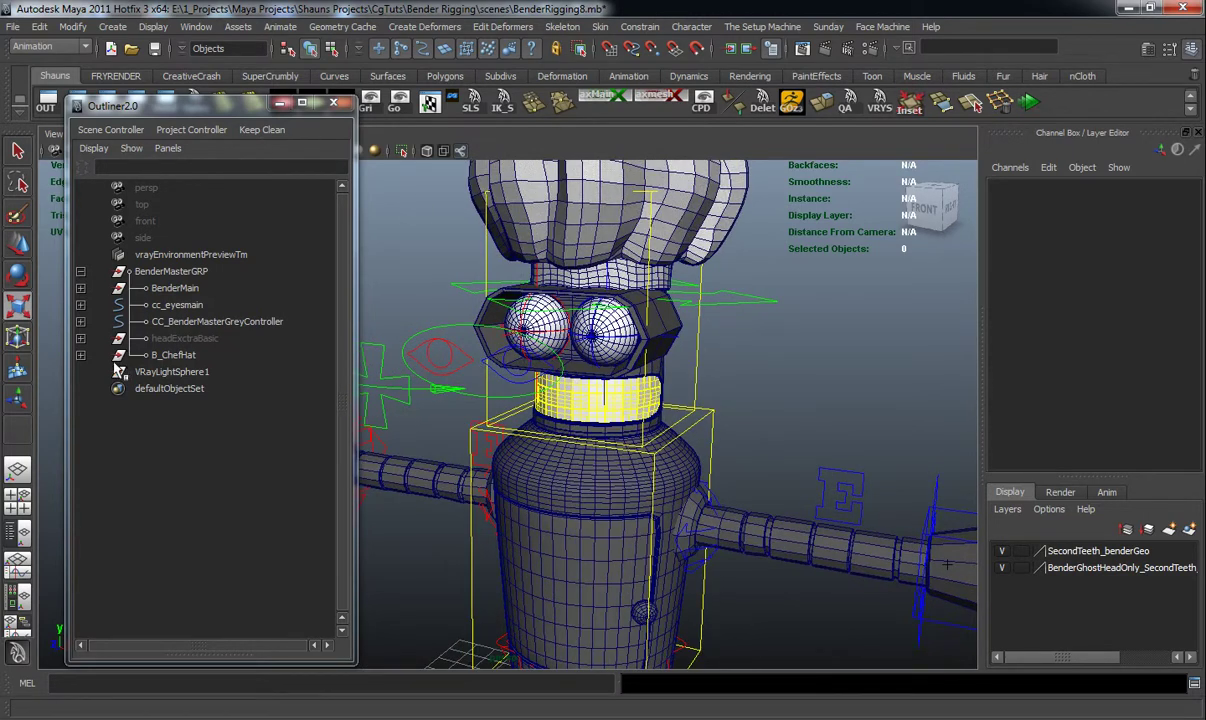
pyautogui.click(81, 355)
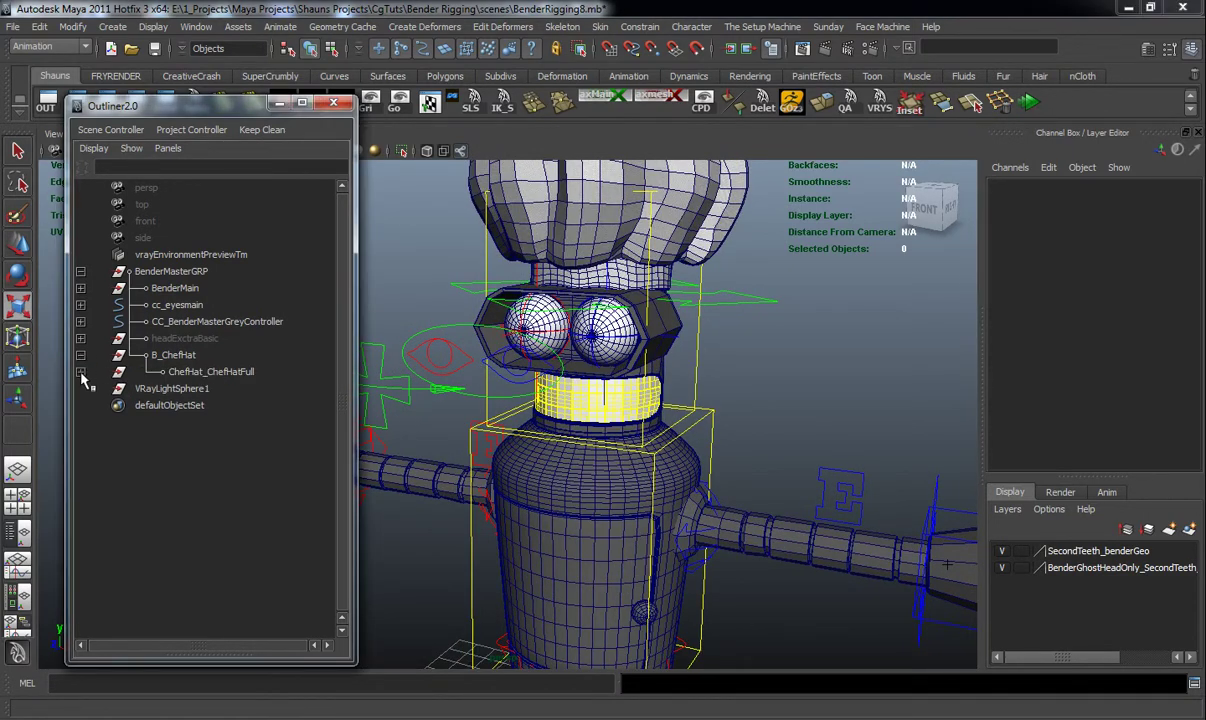
pyautogui.click(81, 372)
pyautogui.click(81, 405)
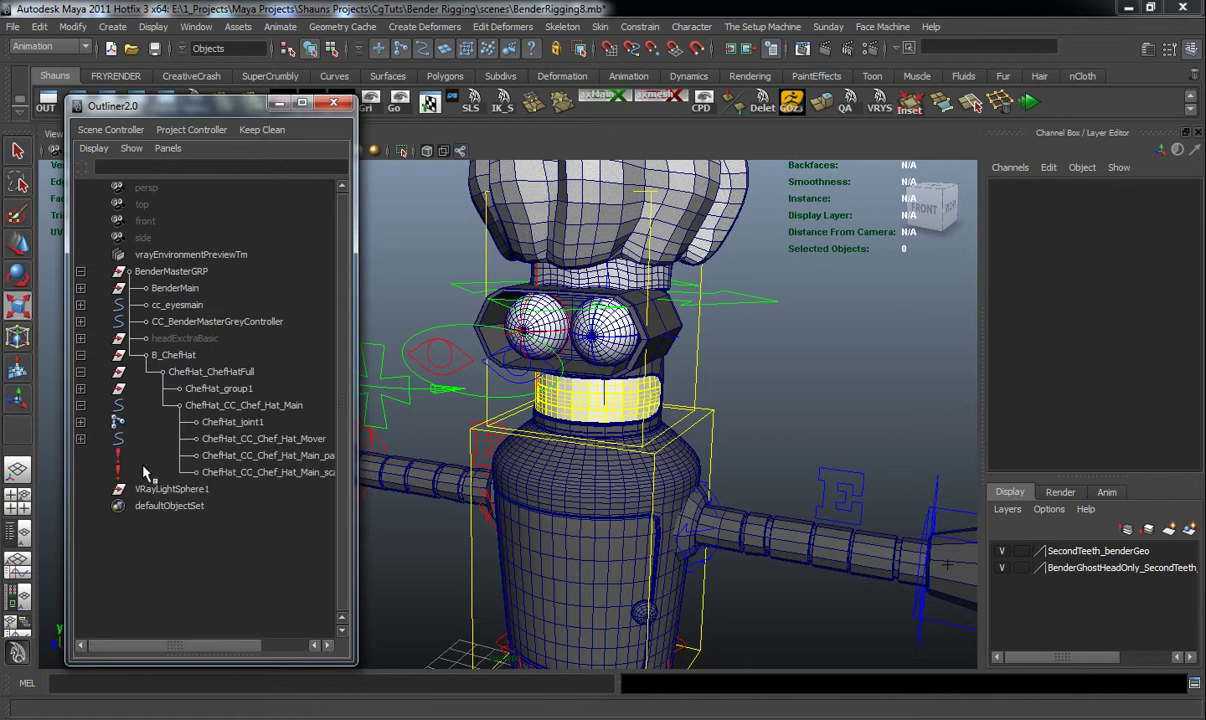
pyautogui.moveTo(352, 460); pyautogui.dragTo(486, 455)
pyautogui.click(340, 455)
pyautogui.moveTo(357, 113); pyautogui.dragTo(1205, 277)
# Step: Load the hat's parent constraint as the driven object and CC_head as the driver for Set Driven Key
pyautogui.click(280, 26)
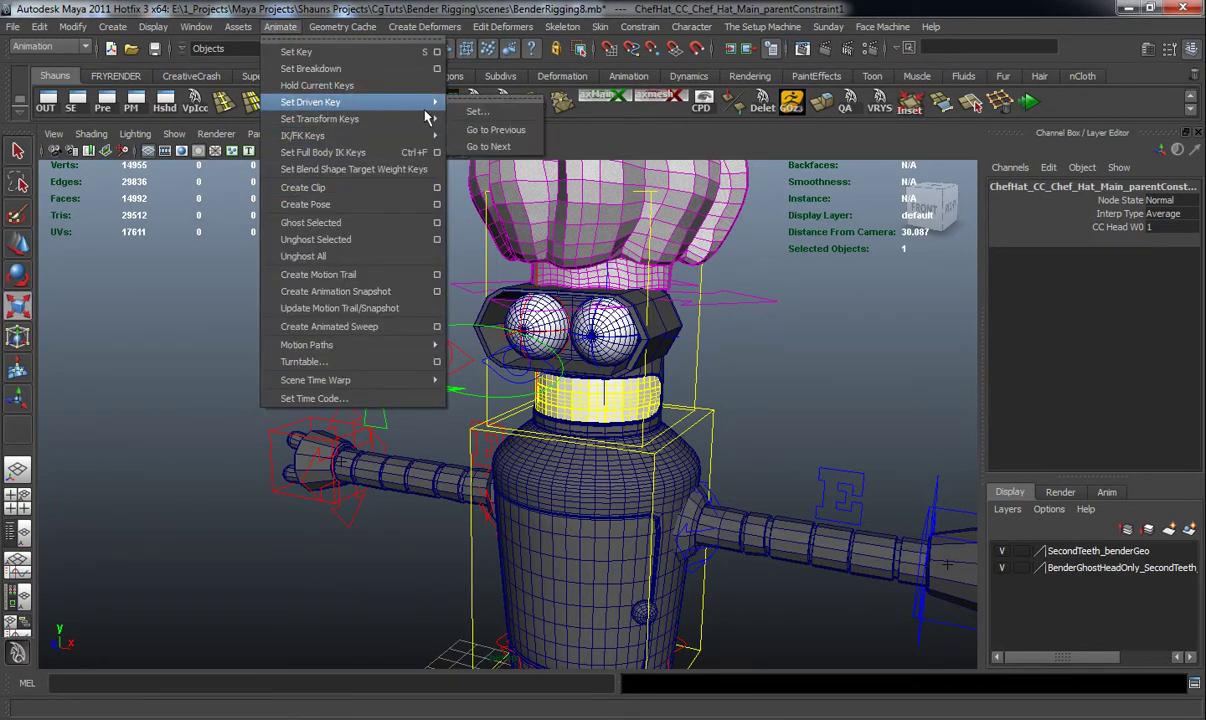
pyautogui.click(470, 104)
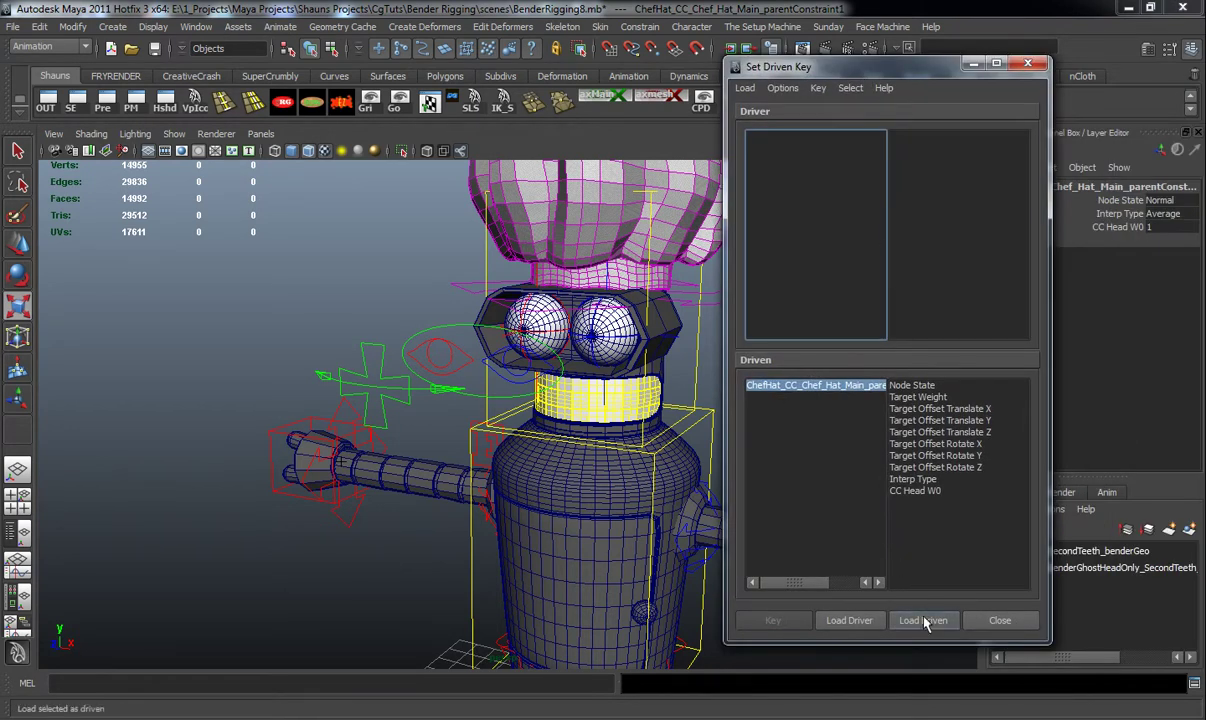
pyautogui.keyDown('alt'); pyautogui.moveTo(525, 459); pyautogui.dragTo(429, 463, button='middle'); pyautogui.keyUp('alt')
pyautogui.click(611, 361)
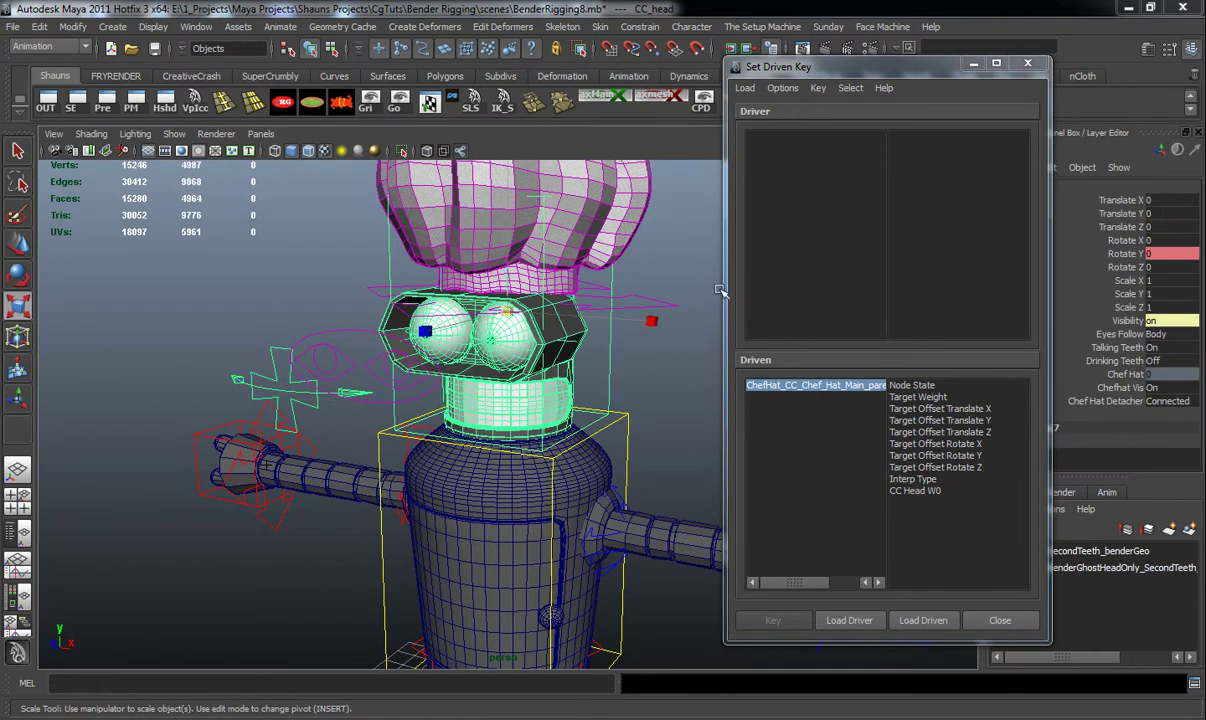
pyautogui.click(849, 620)
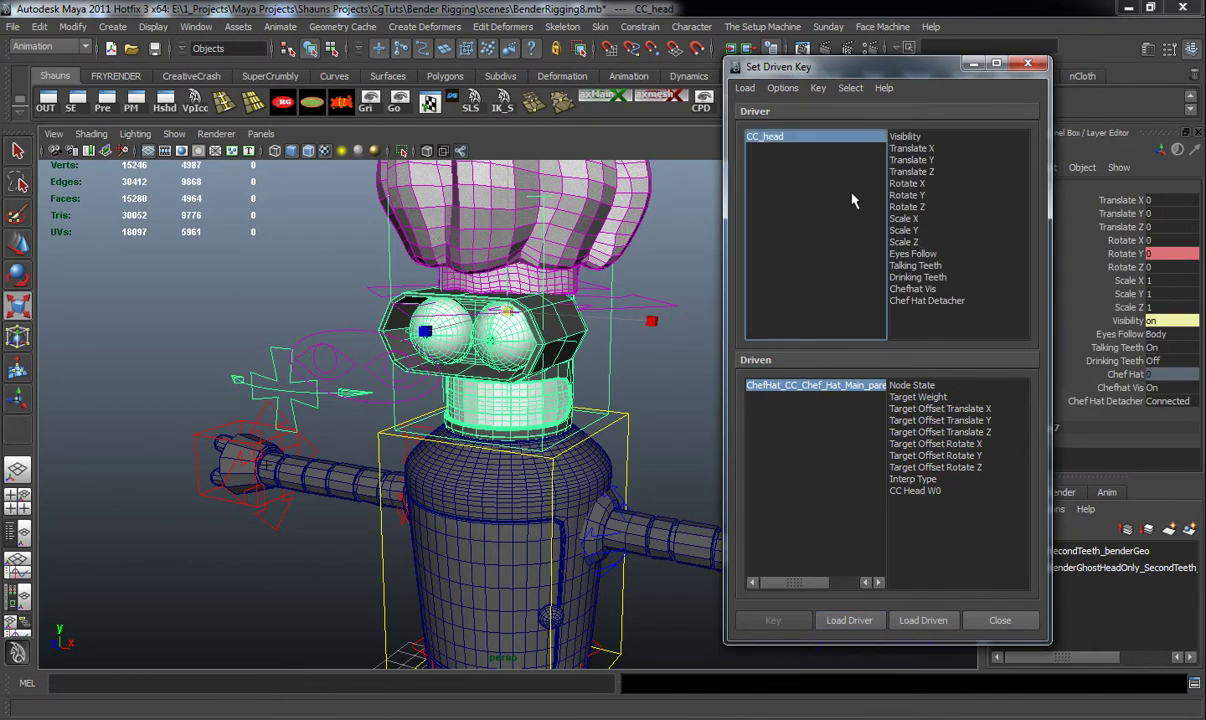
# Step: Set a driven key linking Chef Hat Detacher at Connected to the parent constraint's Node State at Normal
pyautogui.click(930, 301)
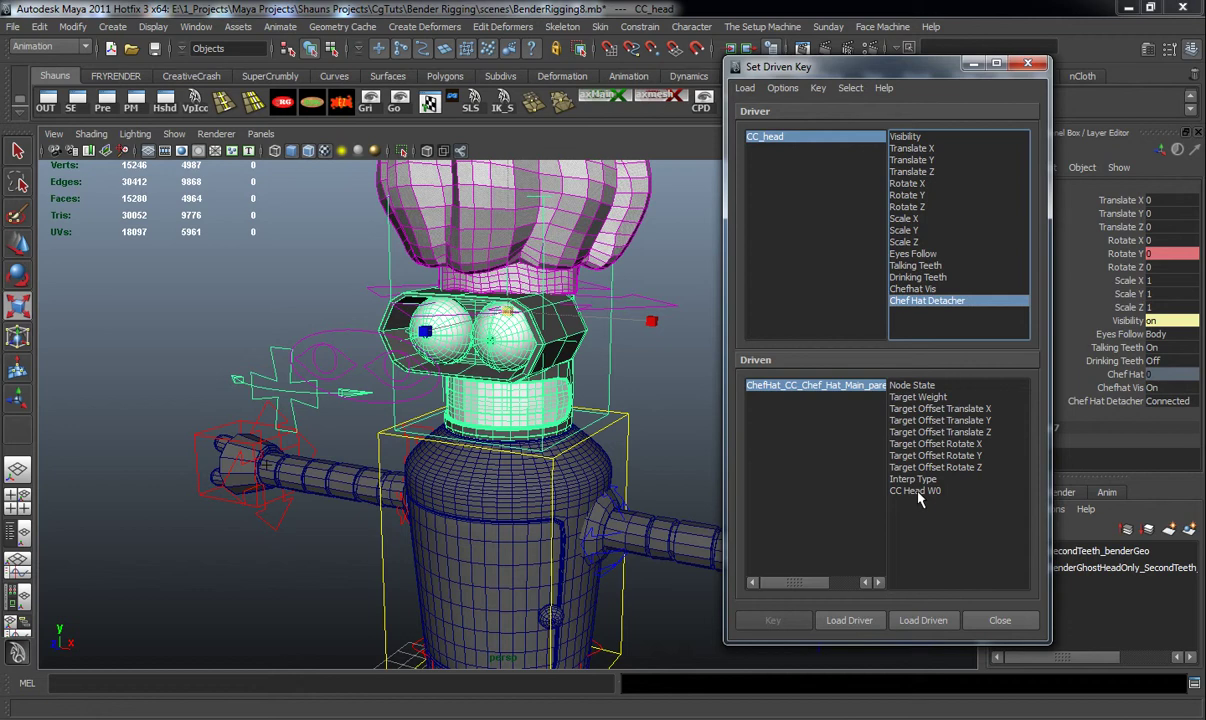
pyautogui.click(915, 386)
pyautogui.click(792, 137)
pyautogui.moveTo(917, 73); pyautogui.dragTo(827, 70)
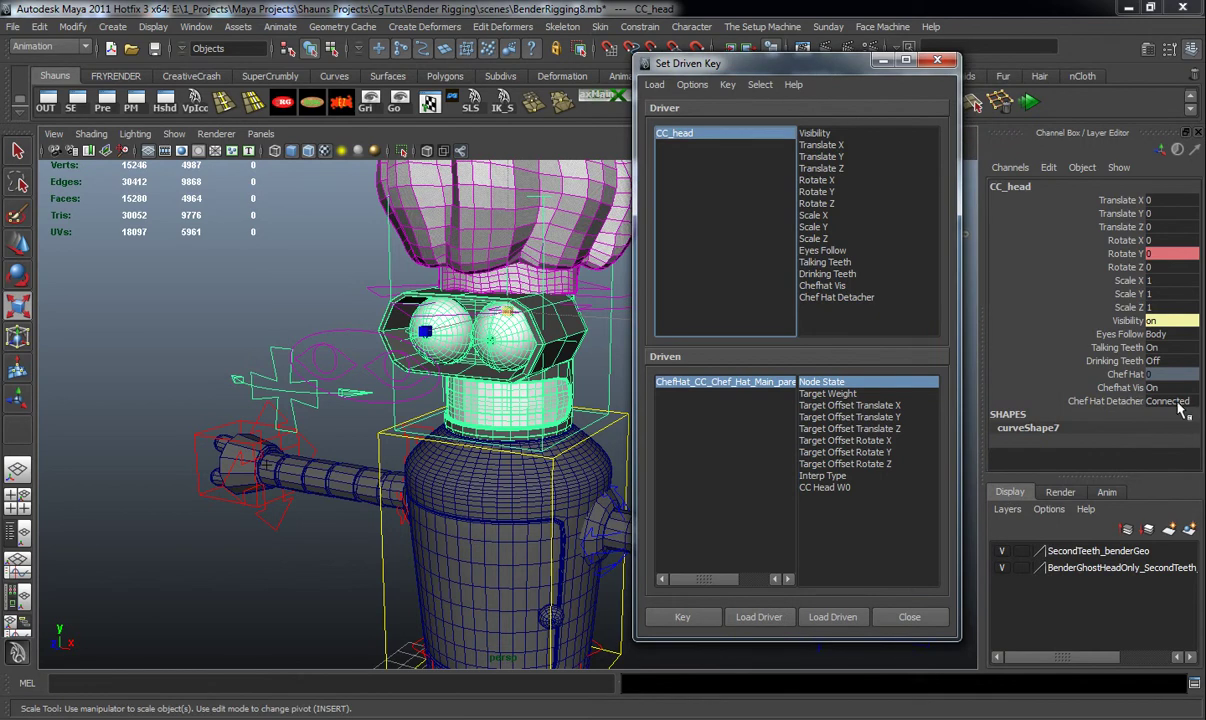
pyautogui.click(735, 382)
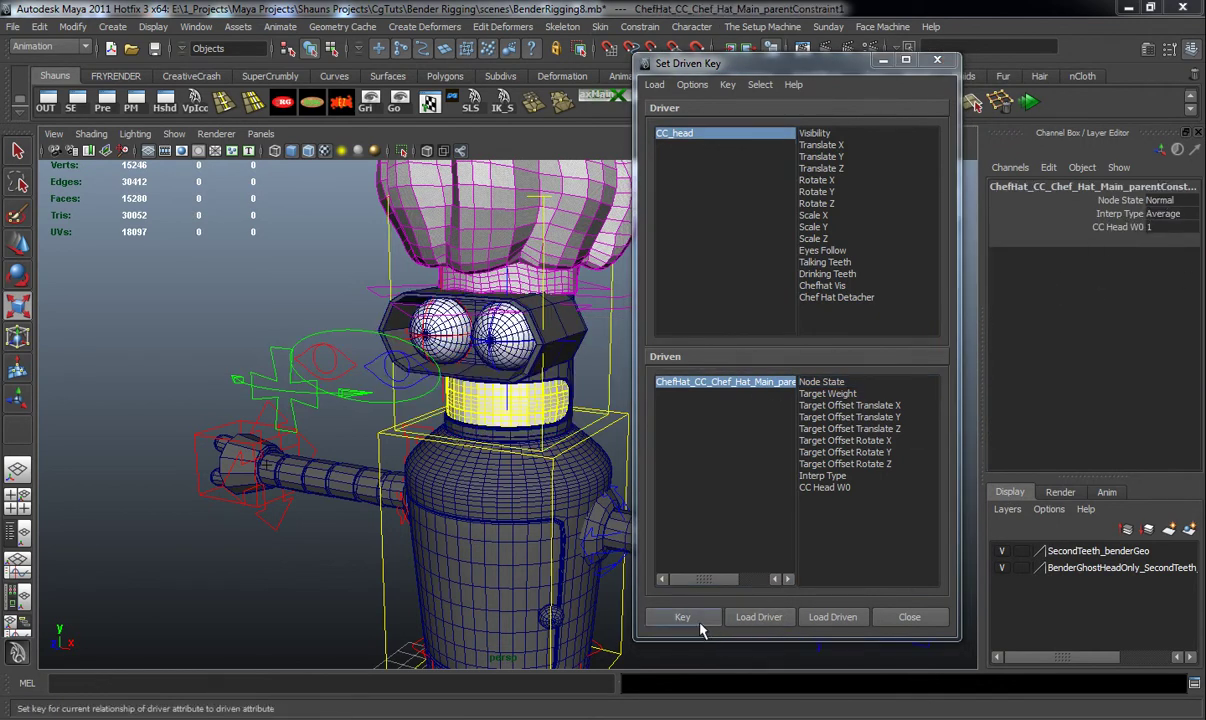
pyautogui.click(824, 383)
pyautogui.click(841, 298)
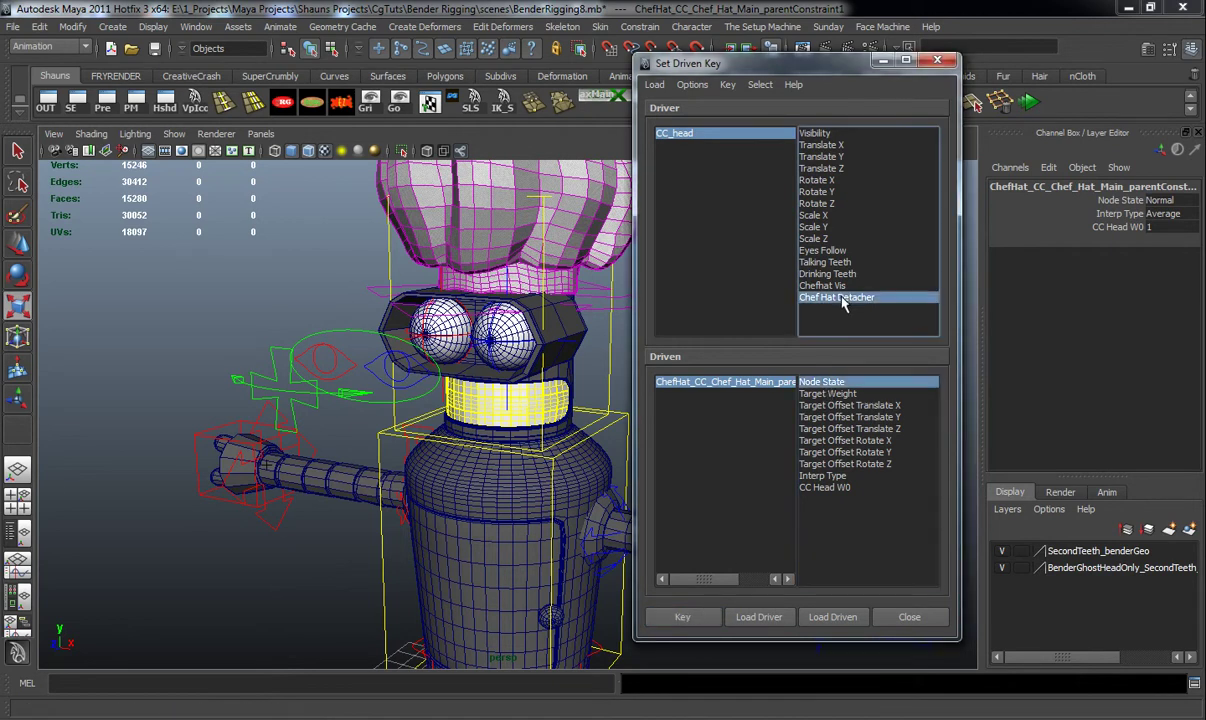
pyautogui.click(710, 612)
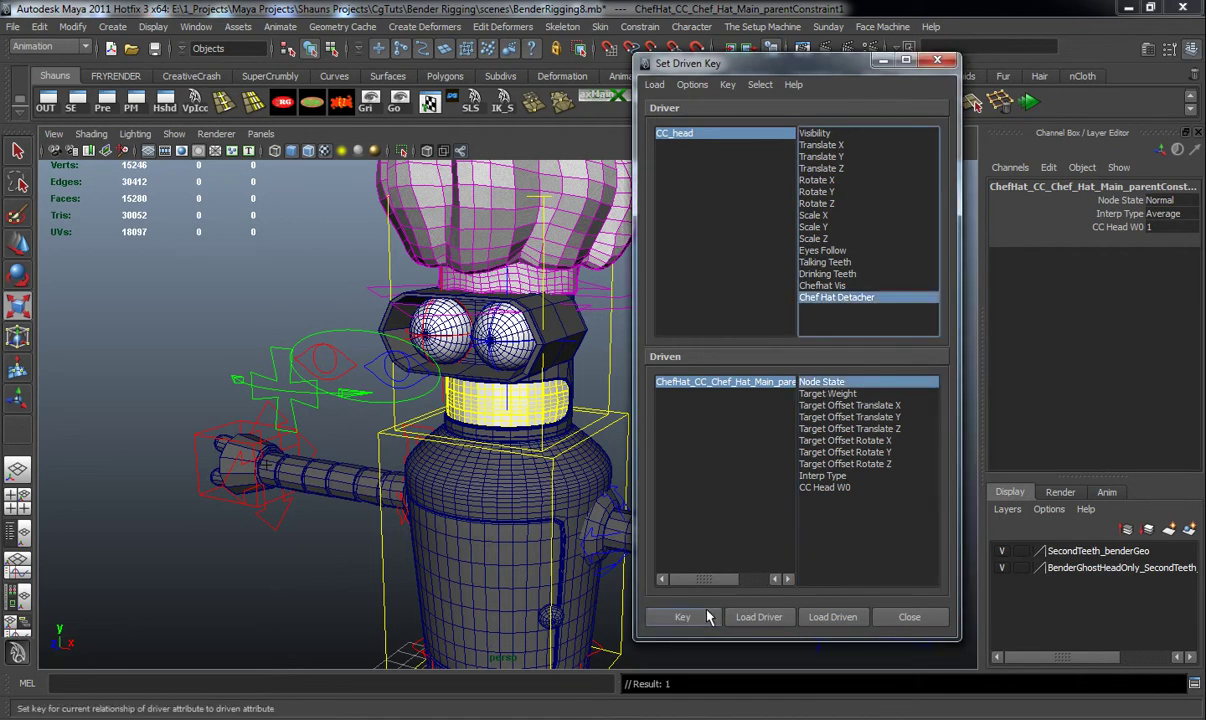
# Step: Set a driven key linking Chef Hat Detacher at freeControled to the parent constraint's Node State at Blocking
pyautogui.click(714, 141)
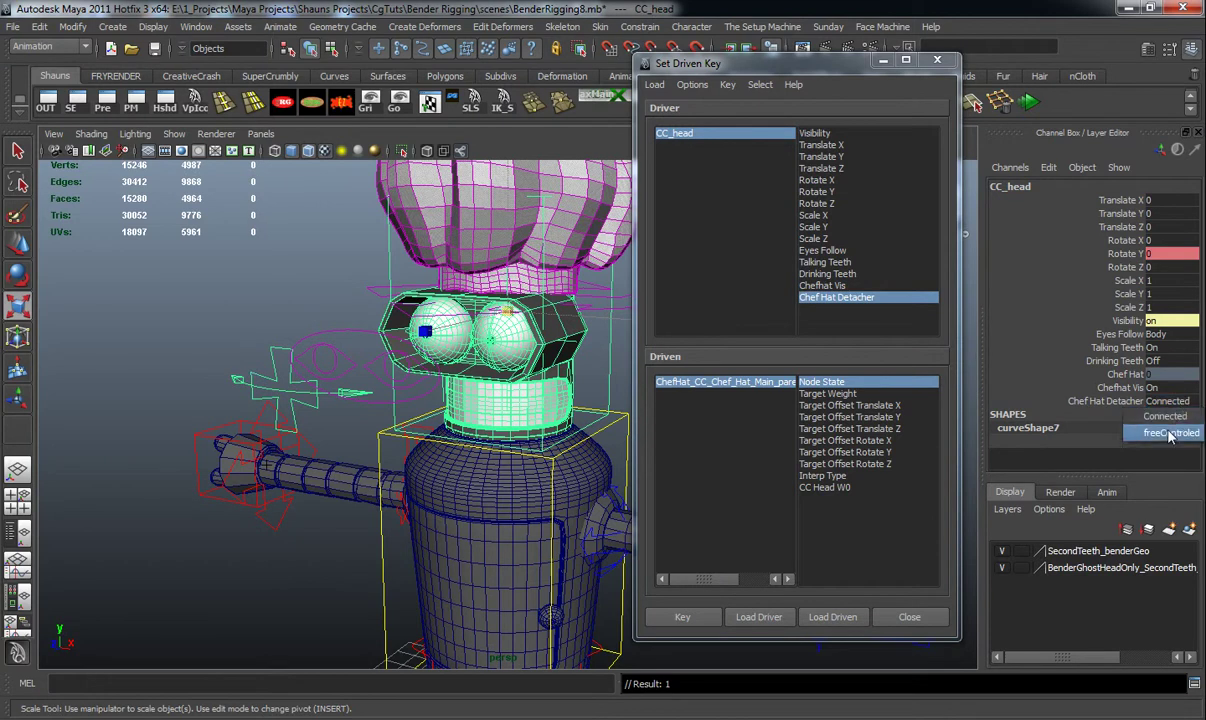
pyautogui.click(826, 383)
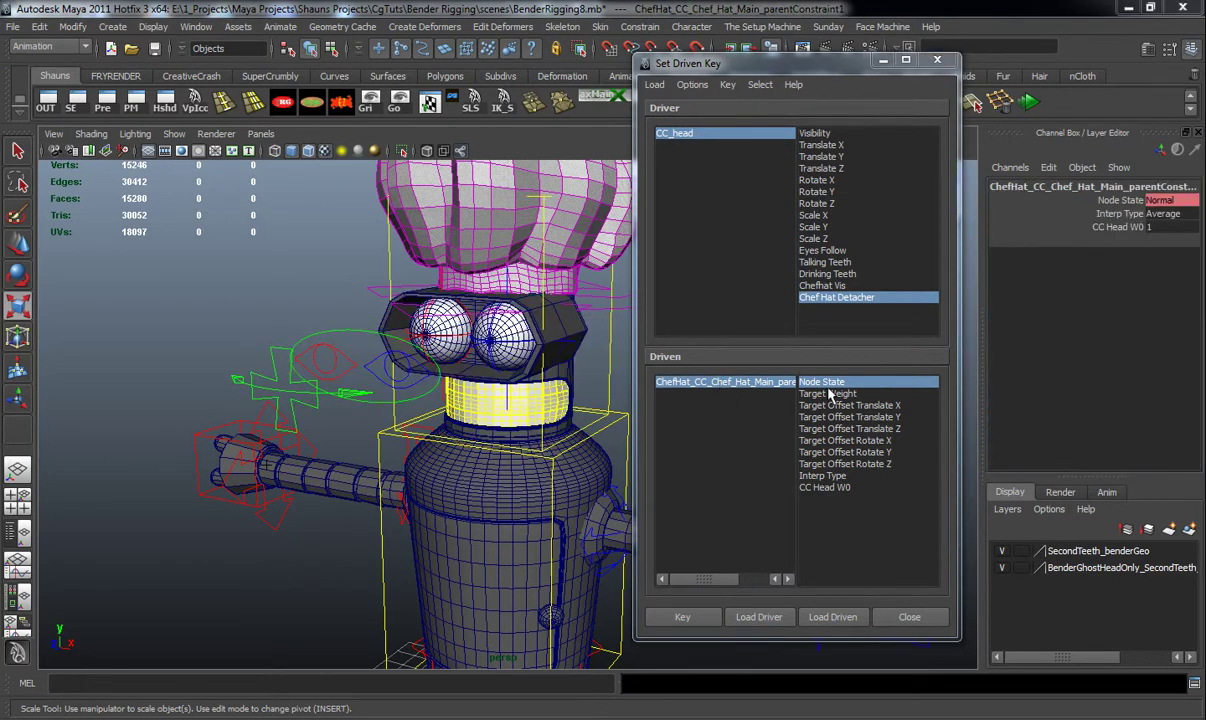
pyautogui.click(1158, 200)
pyautogui.click(1095, 250)
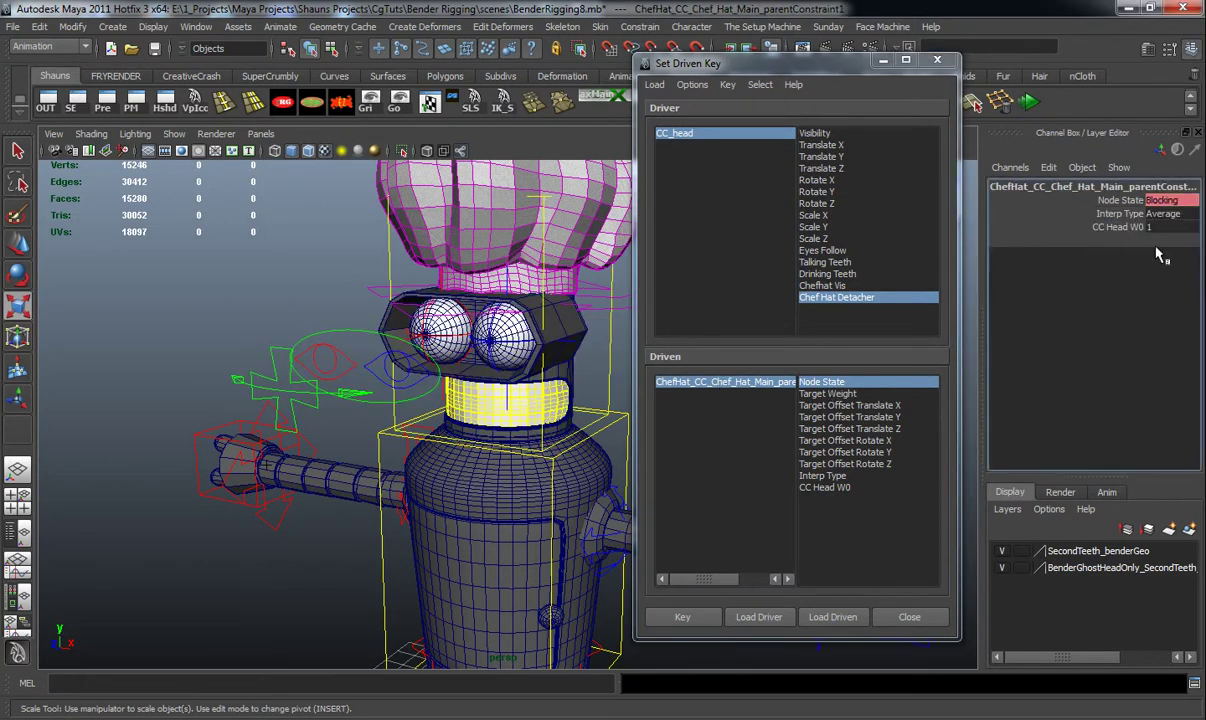
pyautogui.click(682, 617)
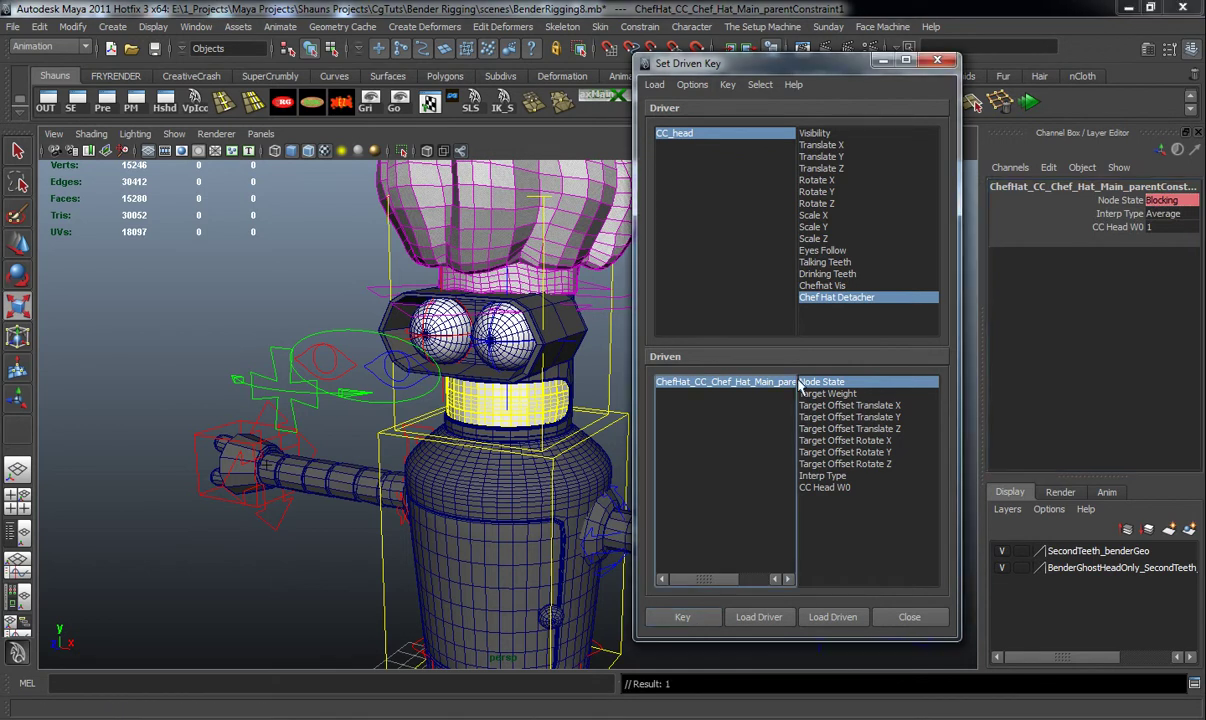
pyautogui.click(882, 64)
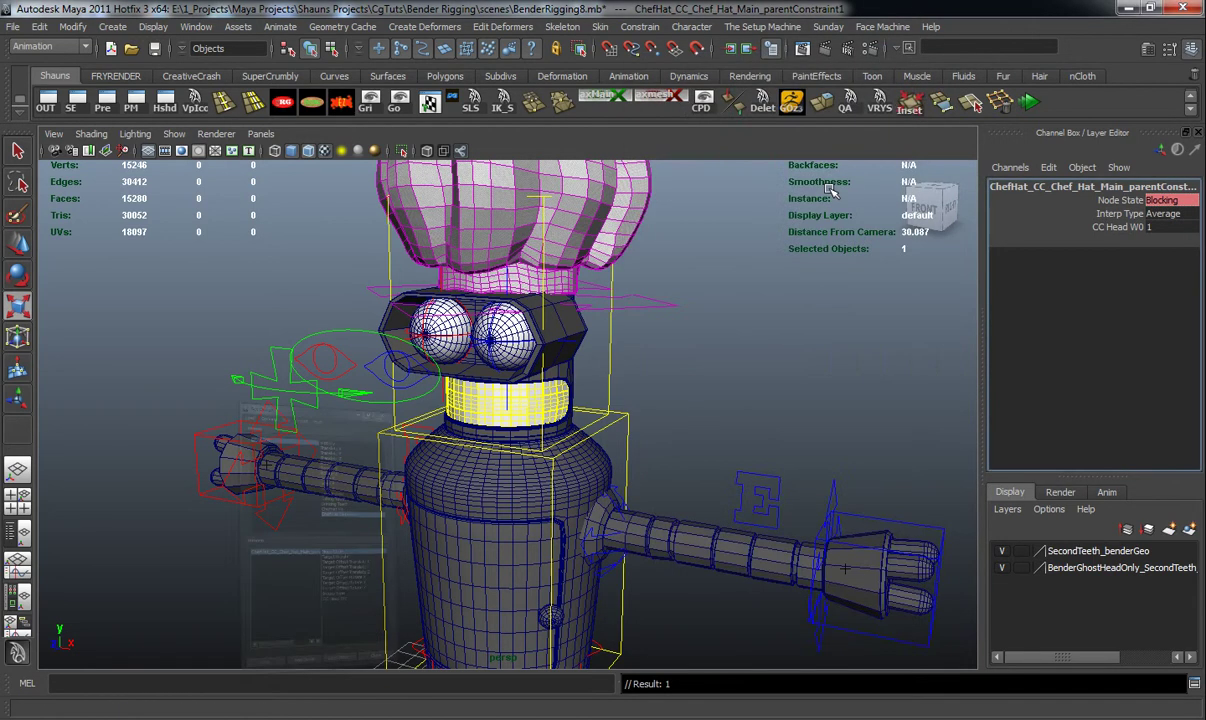
# Step: Test the detached hat by scaling the master controller down to about 0.7 and restoring its original scale
pyautogui.click(752, 405)
pyautogui.keyDown('alt'); pyautogui.moveTo(743, 439); pyautogui.dragTo(707, 483, button='right'); pyautogui.keyUp('alt')
pyautogui.keyDown('alt'); pyautogui.moveTo(707, 483); pyautogui.dragTo(738, 299, button='middle'); pyautogui.keyUp('alt')
pyautogui.keyDown('alt'); pyautogui.moveTo(738, 299); pyautogui.dragTo(659, 315); pyautogui.keyUp('alt')
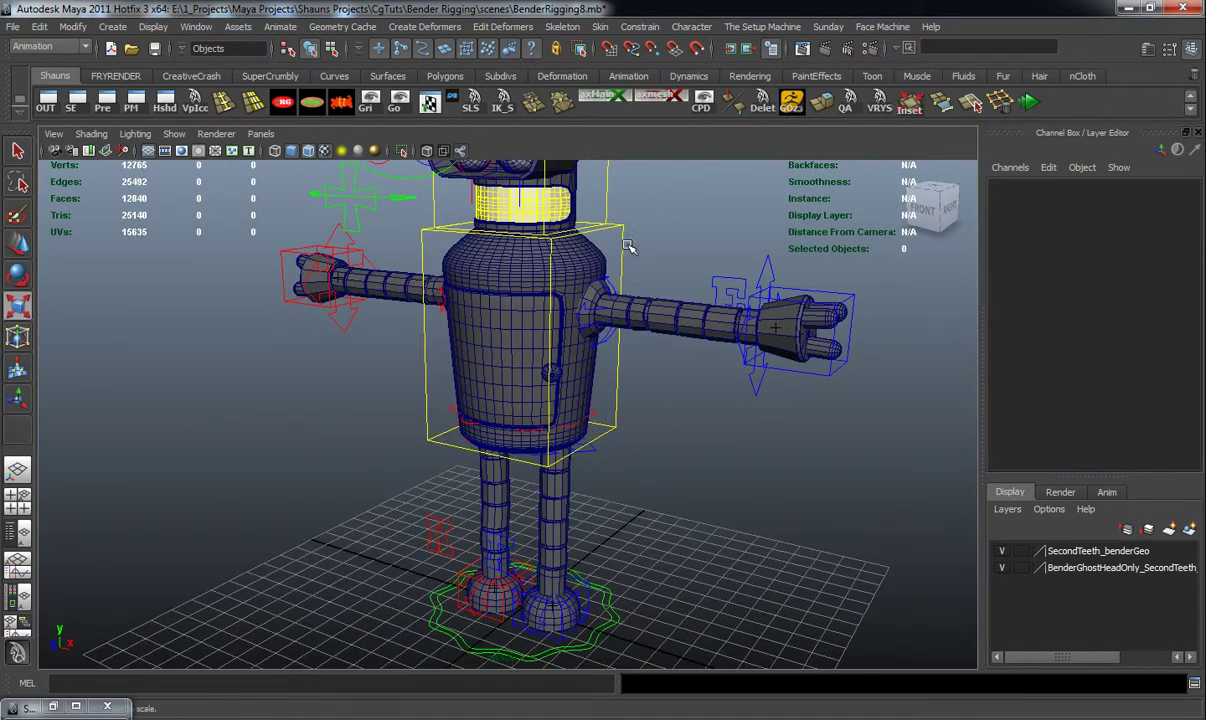
pyautogui.click(588, 586)
pyautogui.keyDown('alt'); pyautogui.moveTo(588, 586); pyautogui.dragTo(658, 628); pyautogui.keyUp('alt')
pyautogui.moveTo(553, 603); pyautogui.dragTo(400, 597)
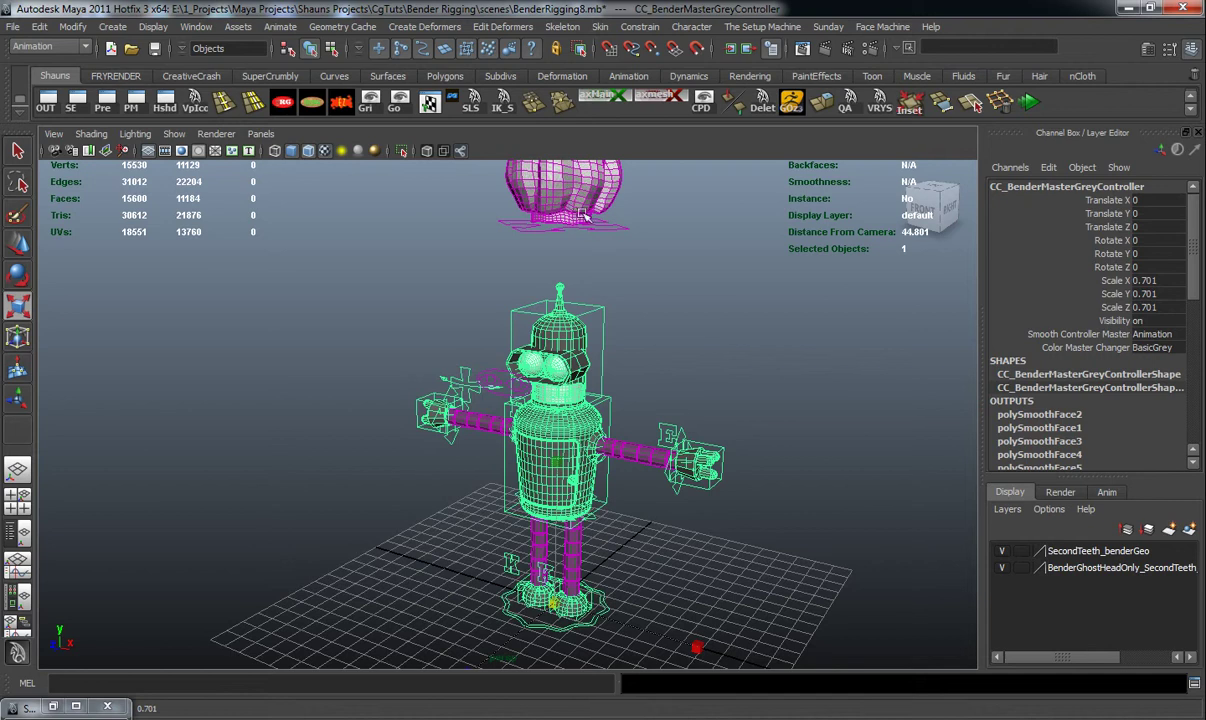
pyautogui.moveTo(547, 229); pyautogui.dragTo(661, 305, button='middle')
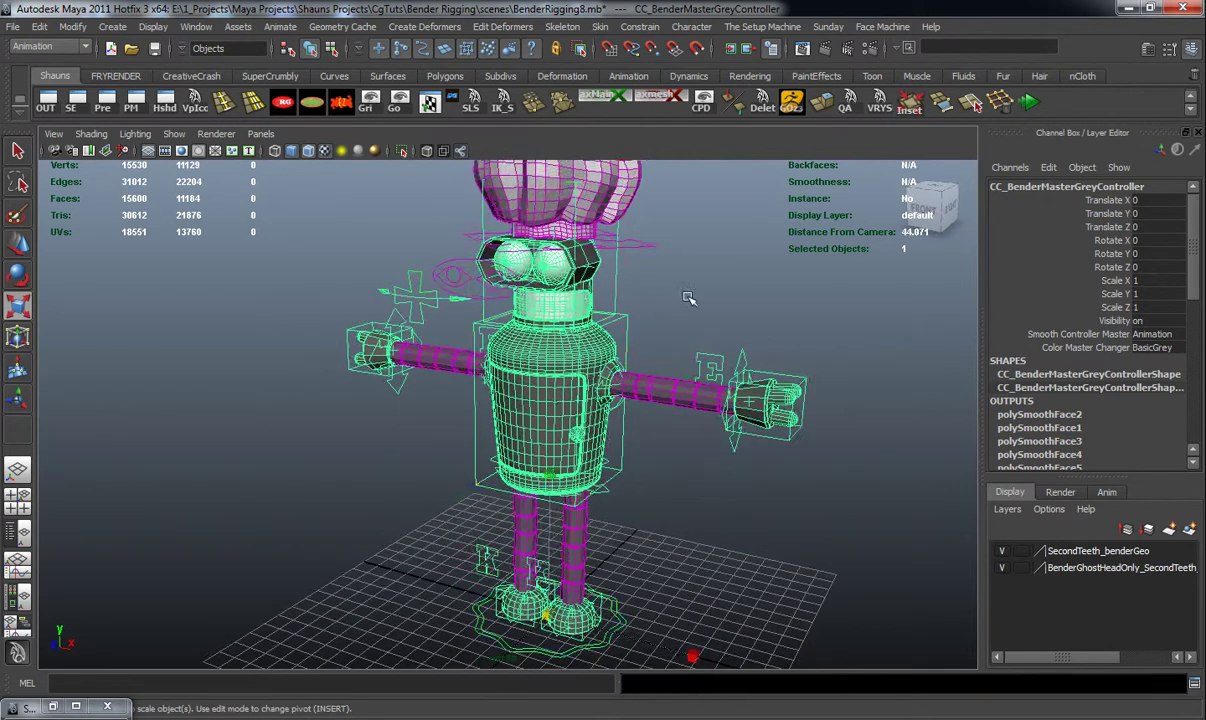
pyautogui.click(668, 305)
pyautogui.keyDown('alt'); pyautogui.moveTo(681, 304); pyautogui.dragTo(681, 353); pyautogui.keyUp('alt')
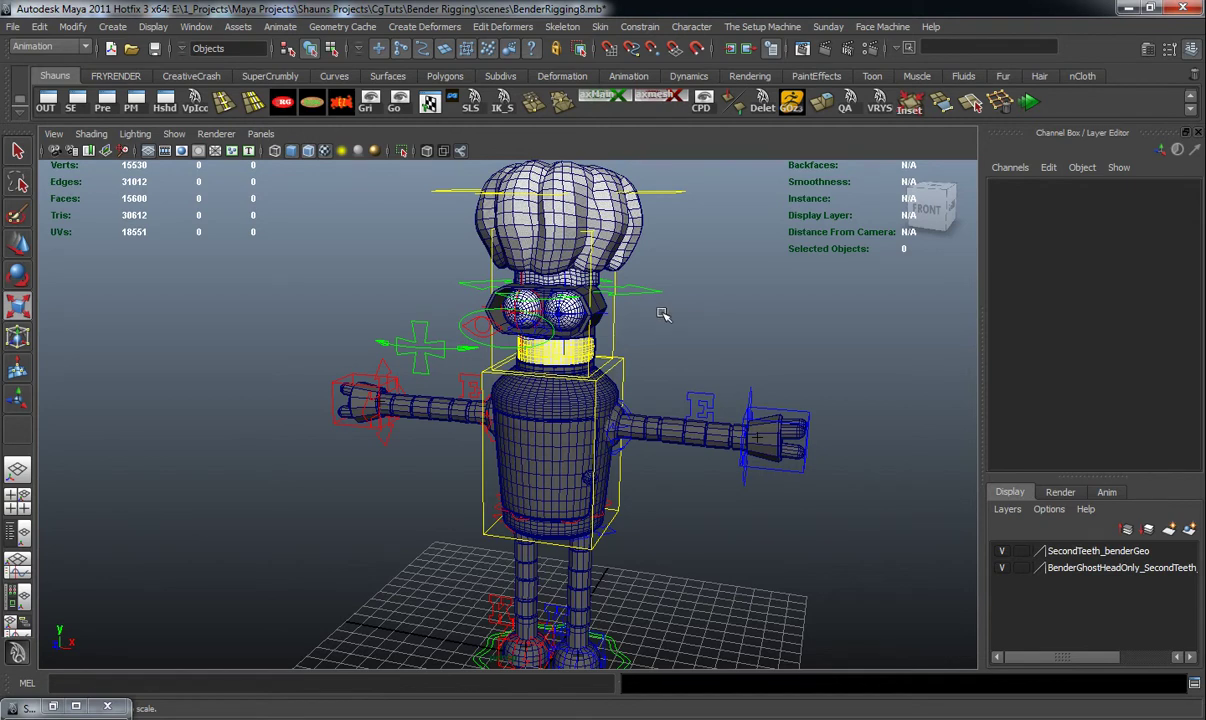
# Step: Try scaling the master controller once more with the hat still detached, and undo the scaling
pyautogui.keyDown('alt'); pyautogui.moveTo(644, 319); pyautogui.dragTo(635, 345, button='right'); pyautogui.keyUp('alt')
pyautogui.keyDown('alt'); pyautogui.moveTo(635, 345); pyautogui.dragTo(643, 317, button='middle'); pyautogui.keyUp('alt')
pyautogui.keyDown('alt'); pyautogui.moveTo(643, 317); pyautogui.dragTo(614, 284); pyautogui.keyUp('alt')
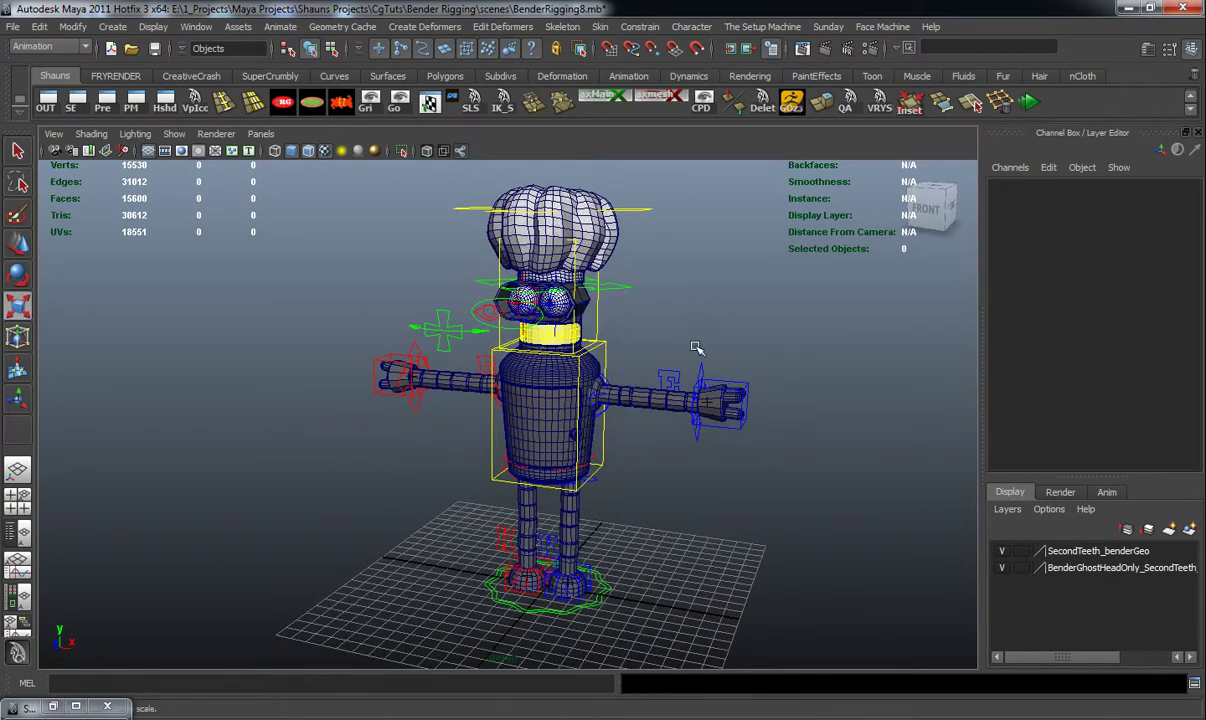
pyautogui.keyDown('alt'); pyautogui.moveTo(626, 367); pyautogui.dragTo(617, 396); pyautogui.keyUp('alt')
pyautogui.click(605, 593)
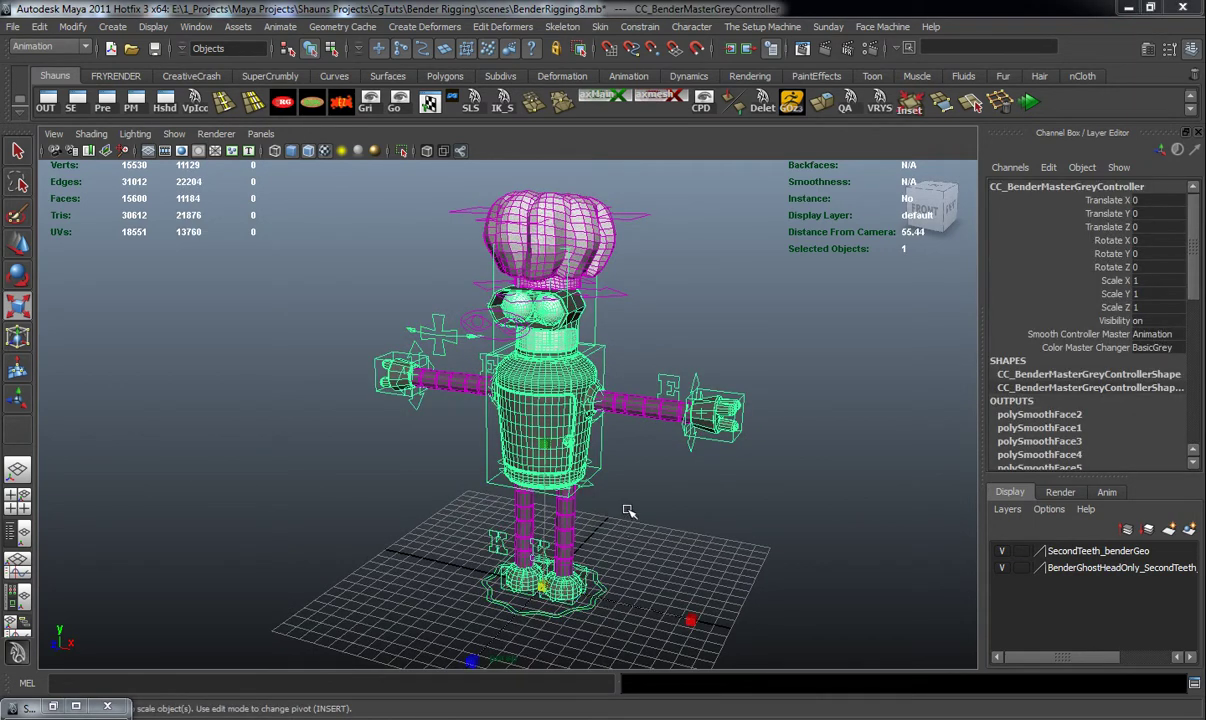
pyautogui.keyDown('alt'); pyautogui.moveTo(528, 323); pyautogui.dragTo(529, 382); pyautogui.keyUp('alt')
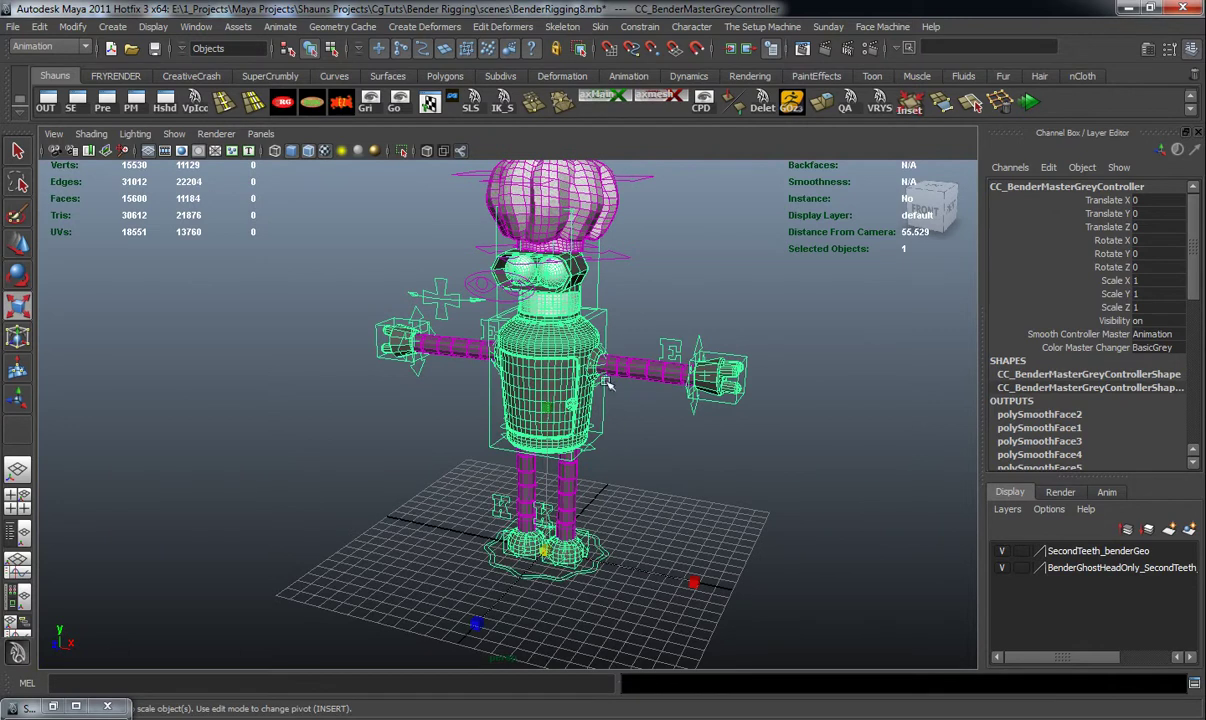
pyautogui.moveTo(541, 549); pyautogui.dragTo(479, 549)
pyautogui.hotkey('ctrl', 'z')
pyautogui.click(691, 338)
# Step: Set the head controller's Chef Hat Detacher attribute to Connected
pyautogui.scroll(5, 691, 338)
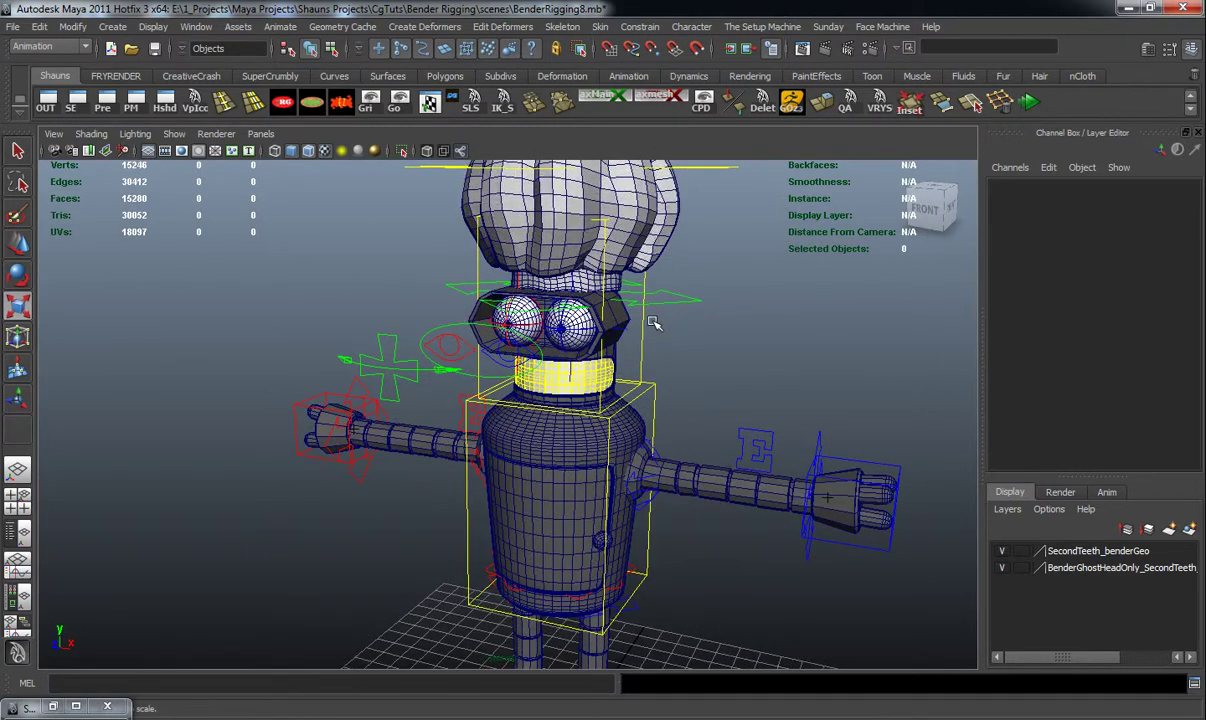
pyautogui.click(603, 323)
pyautogui.click(1164, 403)
pyautogui.click(1172, 418)
pyautogui.click(778, 359)
# Step: Test the connected hat by scaling the master controller, and undo the scaling
pyautogui.scroll(-4, 598, 531)
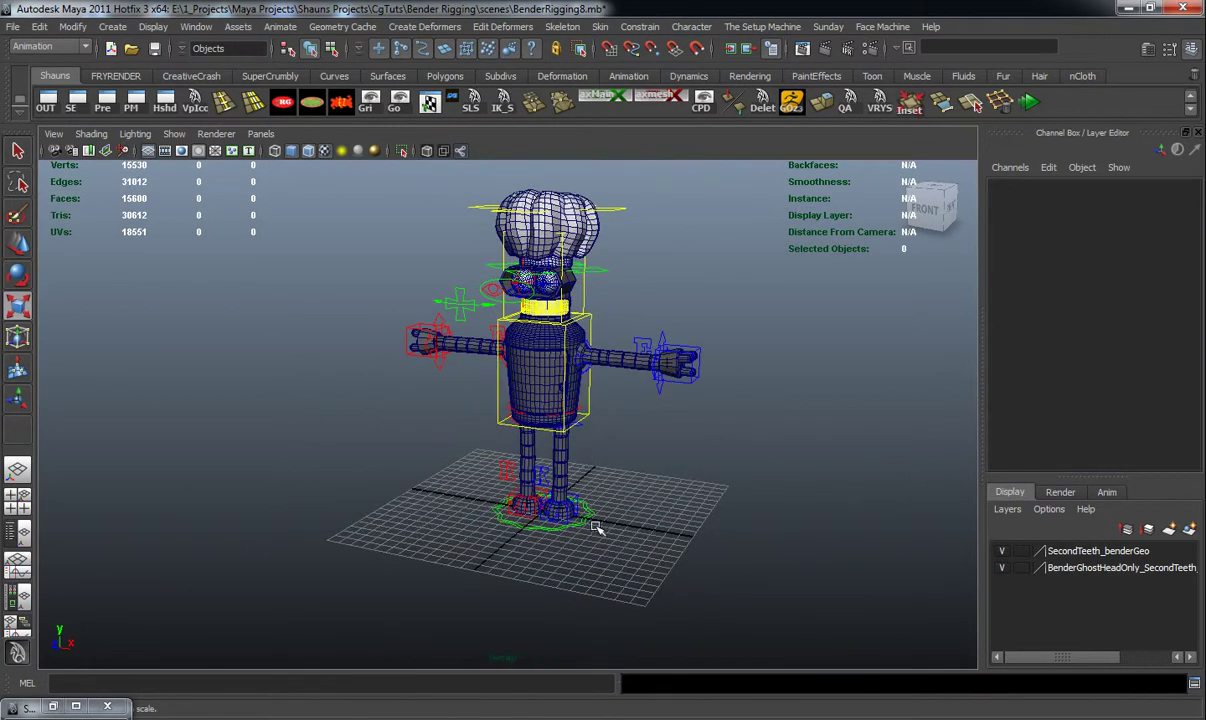
pyautogui.click(594, 524)
pyautogui.moveTo(541, 511); pyautogui.dragTo(465, 490)
pyautogui.hotkey('ctrl', 'z')
pyautogui.keyDown('alt'); pyautogui.moveTo(355, 456); pyautogui.dragTo(388, 458); pyautogui.keyUp('alt')
pyautogui.keyDown('alt'); pyautogui.moveTo(388, 458); pyautogui.dragTo(402, 462, button='right'); pyautogui.keyUp('alt')
pyautogui.keyDown('alt'); pyautogui.moveTo(402, 462); pyautogui.dragTo(398, 501, button='middle'); pyautogui.keyUp('alt')
pyautogui.click(382, 498)
# Step: Hide the chef hat by setting the head controller's Chefhat Vis attribute to Off
pyautogui.keyDown('alt'); pyautogui.moveTo(653, 323); pyautogui.dragTo(605, 326); pyautogui.keyUp('alt')
pyautogui.click(589, 313)
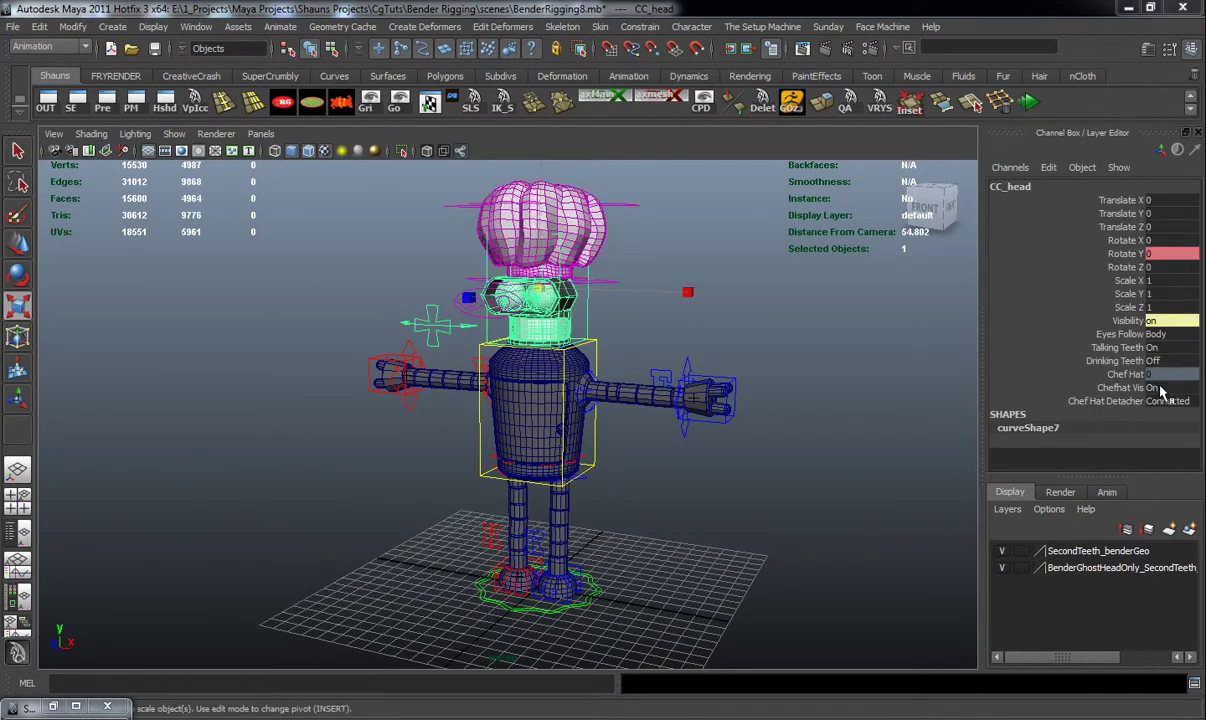
pyautogui.click(1159, 388)
pyautogui.click(1166, 407)
pyautogui.click(704, 341)
pyautogui.keyDown('alt'); pyautogui.moveTo(704, 341); pyautogui.dragTo(728, 355); pyautogui.keyUp('alt')
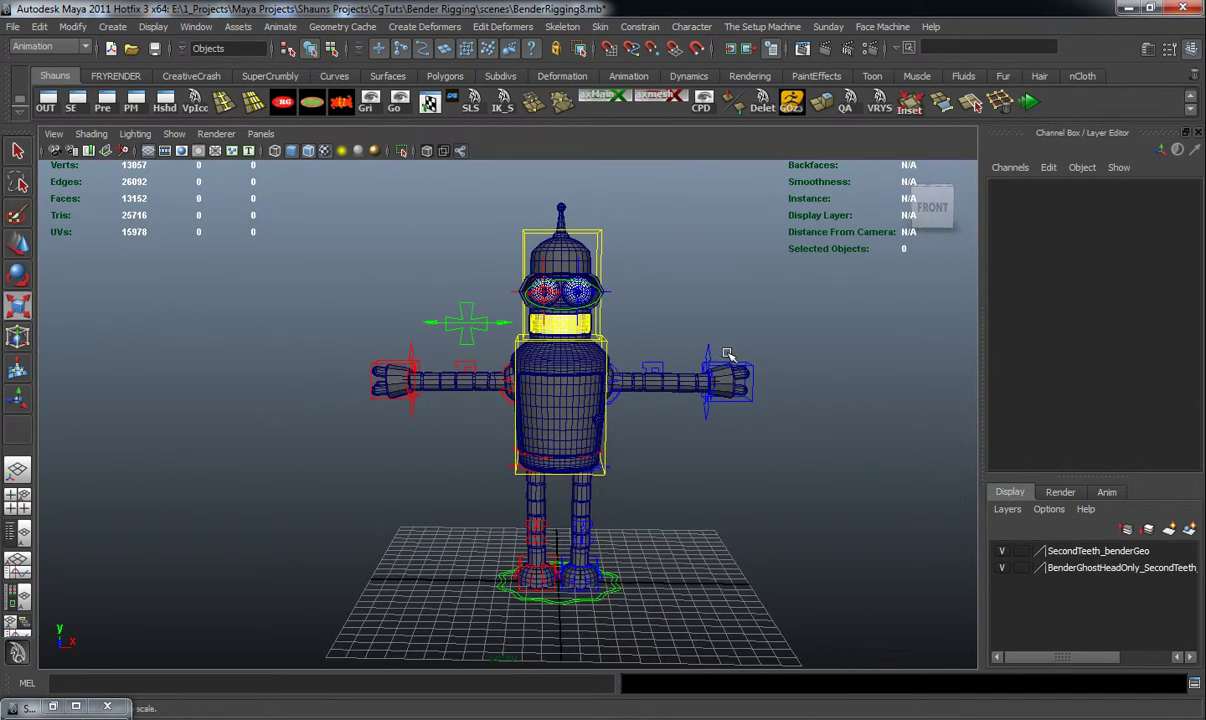
pyautogui.keyDown('alt'); pyautogui.moveTo(728, 355); pyautogui.dragTo(703, 387, button='middle'); pyautogui.keyUp('alt')
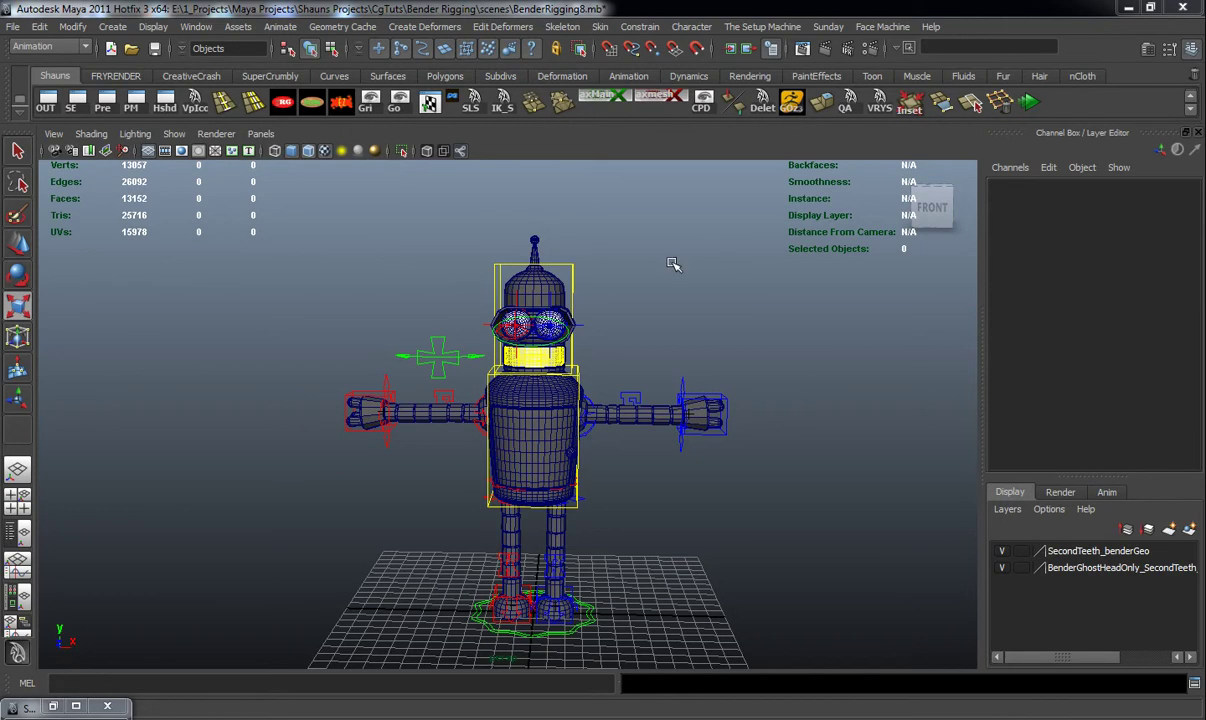
pyautogui.keyDown('alt'); pyautogui.moveTo(666, 261); pyautogui.dragTo(608, 262); pyautogui.keyUp('alt')
# Step: Import BenderTf2Hat.mb from the project's scenes folder
pyautogui.click(12, 28)
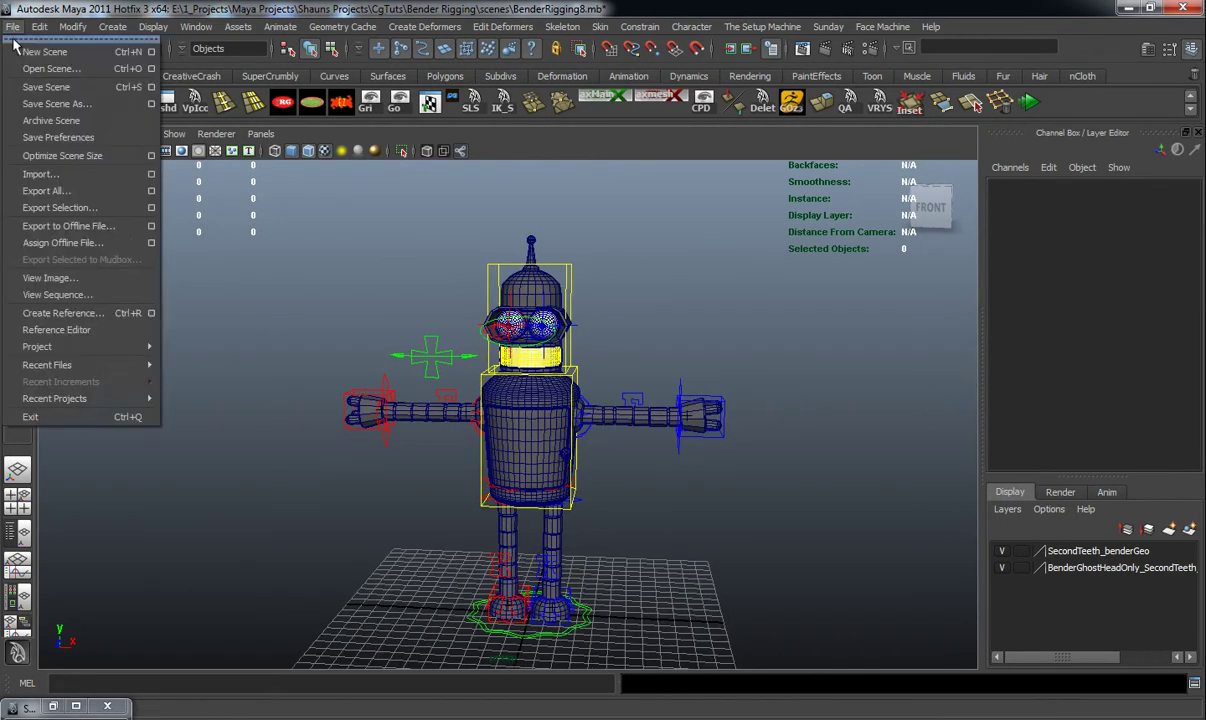
pyautogui.click(40, 174)
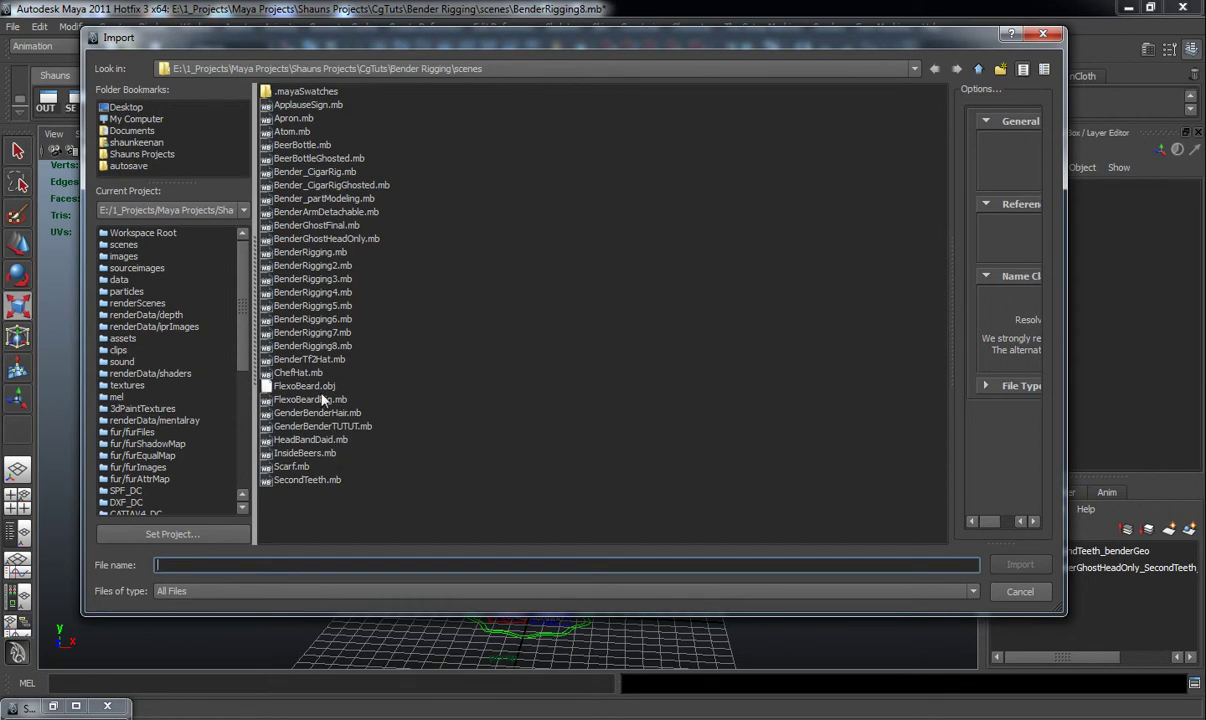
pyautogui.doubleClick(311, 360)
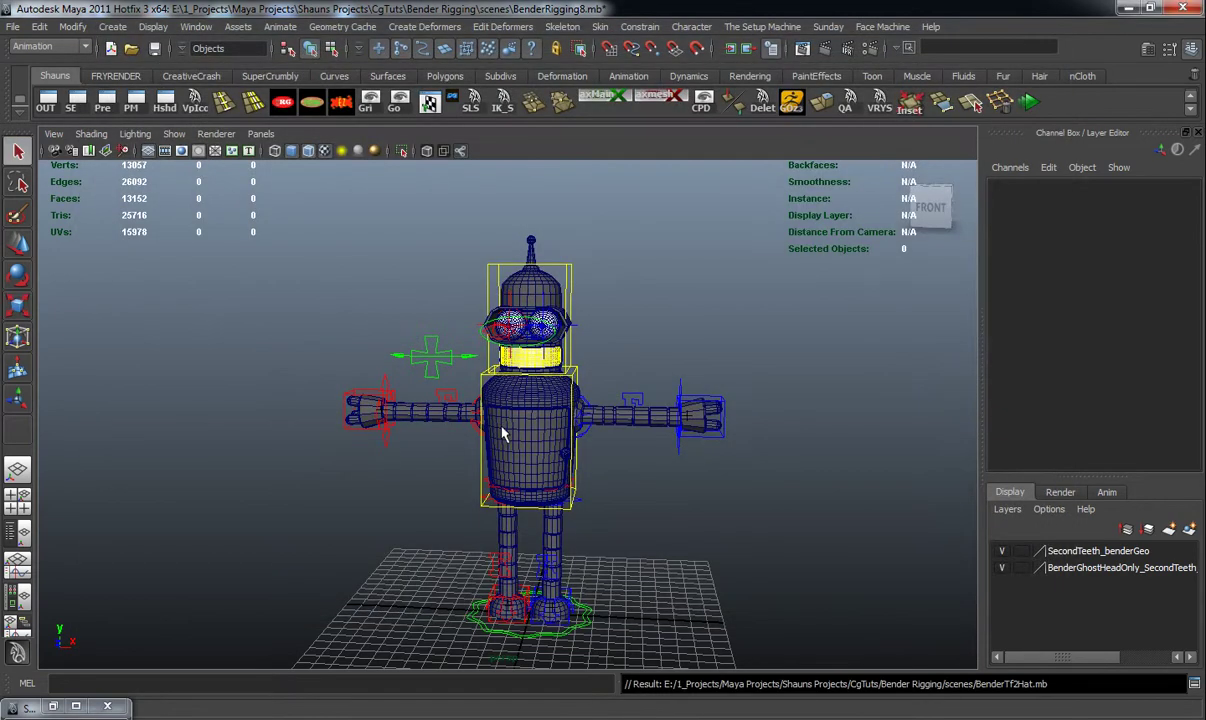
# Step: Select the imported hat's main controller around Bender's feet and raise it to about 19.6 in Translate Y
pyautogui.keyDown('alt'); pyautogui.moveTo(469, 442); pyautogui.dragTo(482, 449); pyautogui.keyUp('alt')
pyautogui.keyDown('alt'); pyautogui.moveTo(557, 545); pyautogui.dragTo(542, 590); pyautogui.keyUp('alt')
pyautogui.keyDown('alt'); pyautogui.moveTo(540, 615); pyautogui.dragTo(514, 422, button='middle'); pyautogui.keyUp('alt')
pyautogui.scroll(5, 512, 424)
pyautogui.scroll(3, 512, 426)
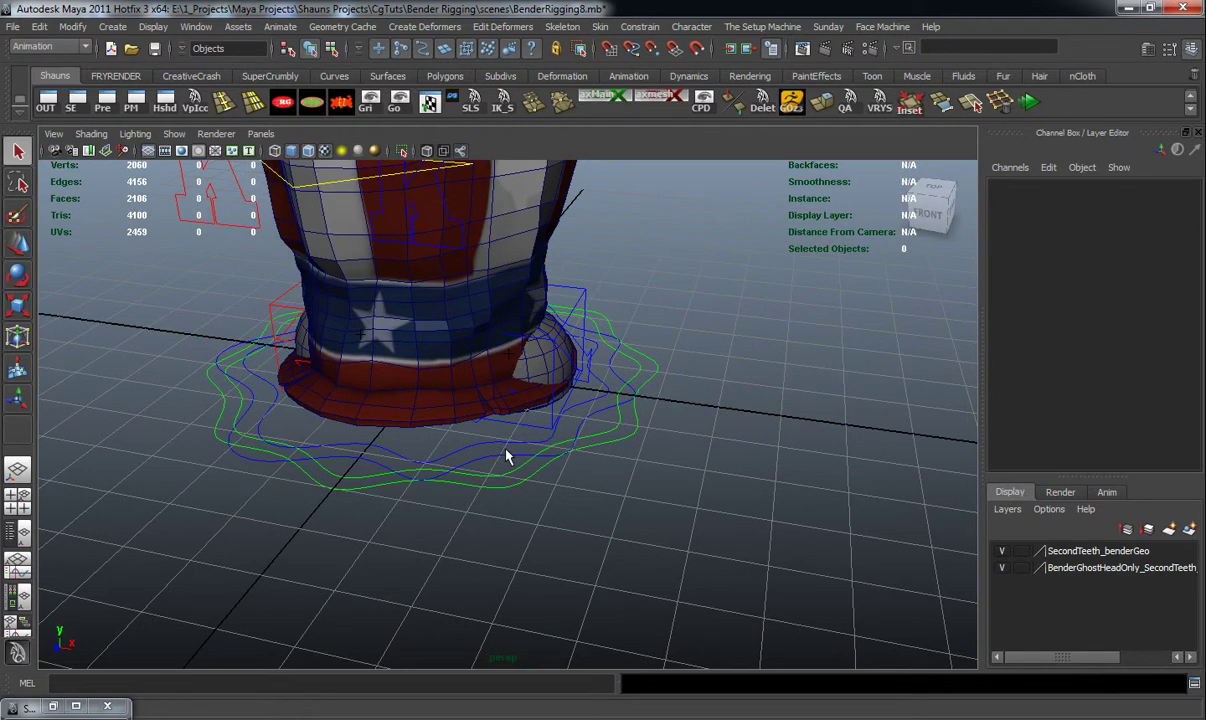
pyautogui.click(490, 449)
pyautogui.scroll(-8, 476, 426)
pyautogui.keyDown('alt'); pyautogui.moveTo(476, 426); pyautogui.dragTo(492, 498, button='middle'); pyautogui.keyUp('alt')
pyautogui.keyDown('alt'); pyautogui.moveTo(492, 498); pyautogui.dragTo(506, 237); pyautogui.keyUp('alt')
pyautogui.press('w')
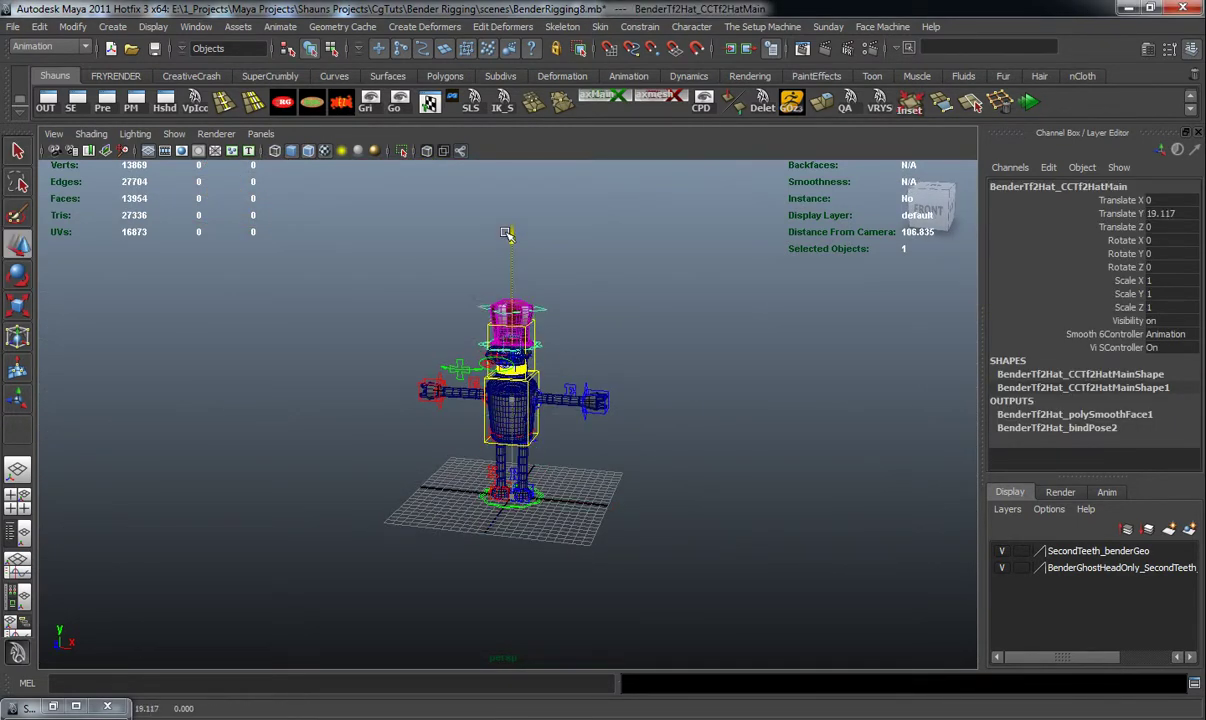
# Step: Lower the striped hat's main controller onto Bender's head, to about 18.98 in Translate Y
pyautogui.scroll(6, 498, 336)
pyautogui.keyDown('alt'); pyautogui.moveTo(455, 469); pyautogui.dragTo(350, 436); pyautogui.keyUp('alt')
pyautogui.keyDown('alt'); pyautogui.moveTo(350, 436); pyautogui.dragTo(503, 533, button='middle'); pyautogui.keyUp('alt')
pyautogui.scroll(2, 503, 533)
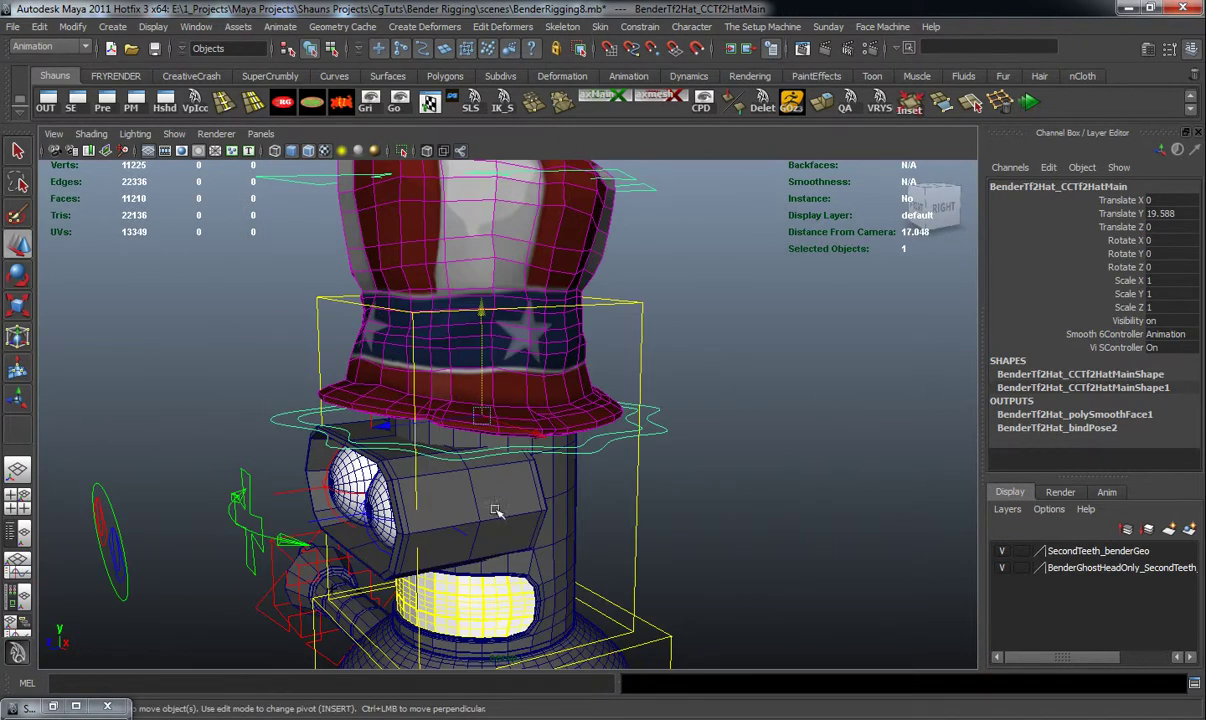
pyautogui.keyDown('alt'); pyautogui.moveTo(503, 533); pyautogui.dragTo(497, 454); pyautogui.keyUp('alt')
pyautogui.moveTo(520, 296); pyautogui.dragTo(495, 371)
pyautogui.scroll(-6, 436, 393)
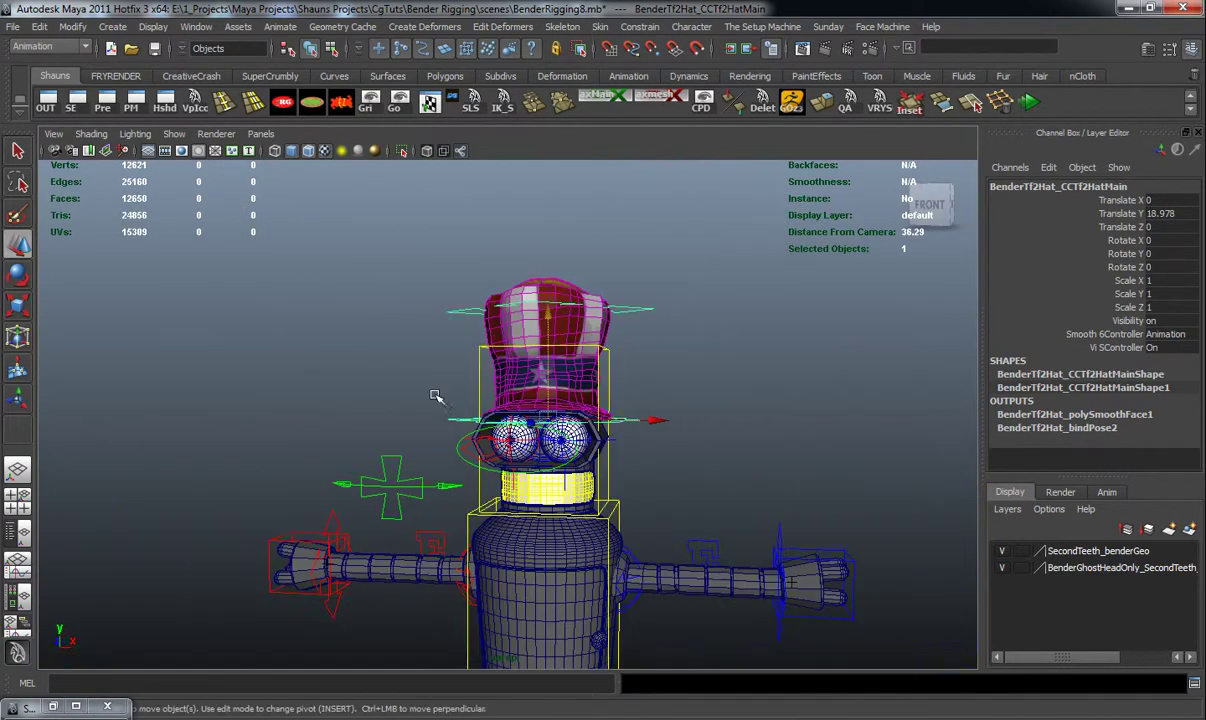
pyautogui.keyDown('alt'); pyautogui.moveTo(433, 441); pyautogui.dragTo(283, 363); pyautogui.keyUp('alt')
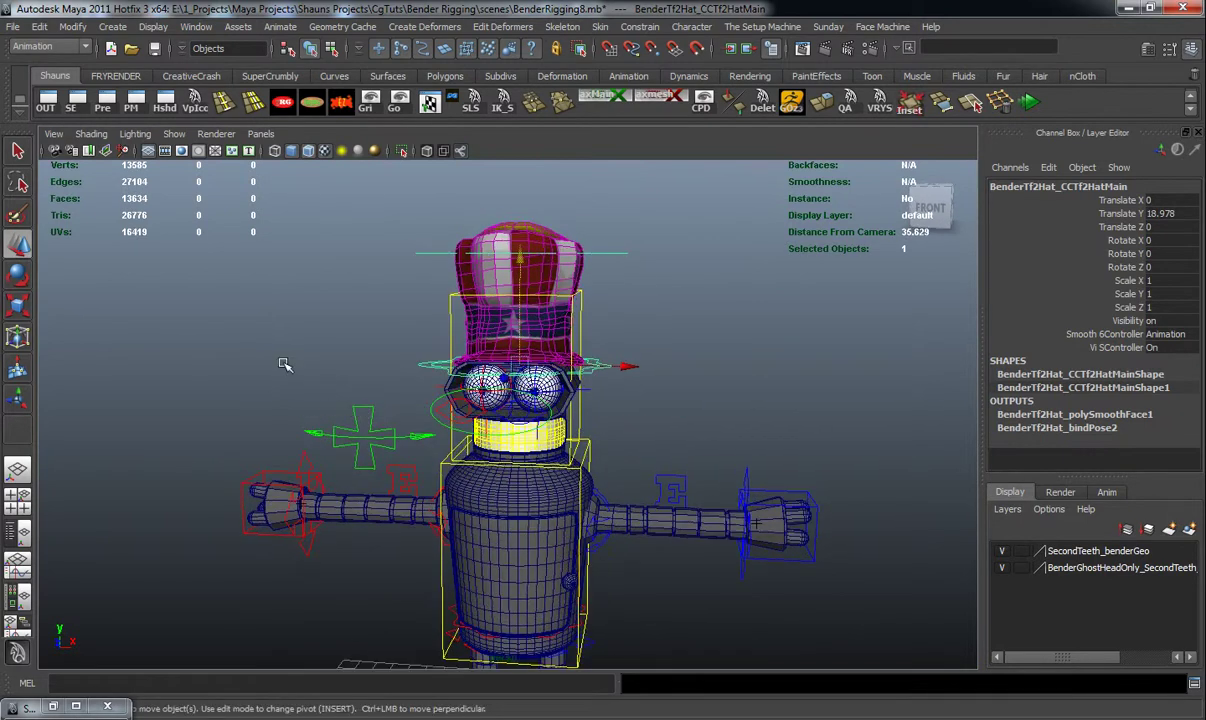
pyautogui.click(283, 352)
# Step: Reorder the imported group to directly below BenderMasterGRP in the Outliner and delete VRayLightSphere1
pyautogui.moveTo(1022, 79); pyautogui.dragTo(875, 74)
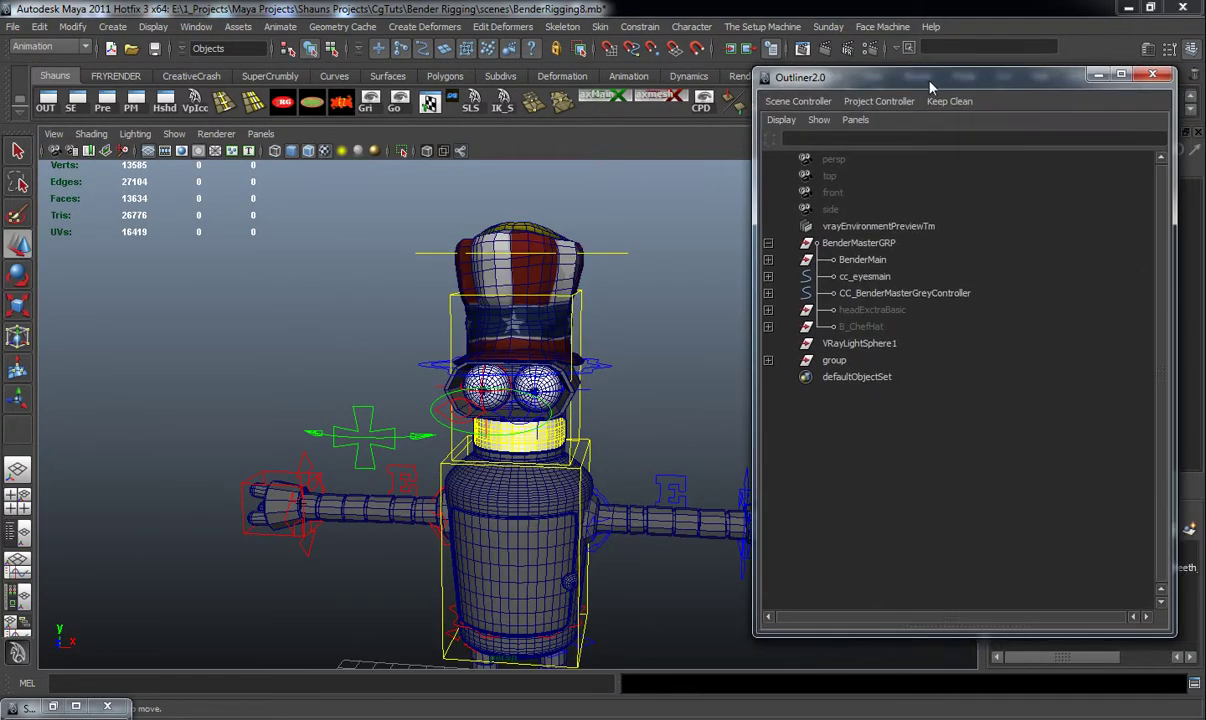
pyautogui.click(768, 243)
pyautogui.click(855, 262)
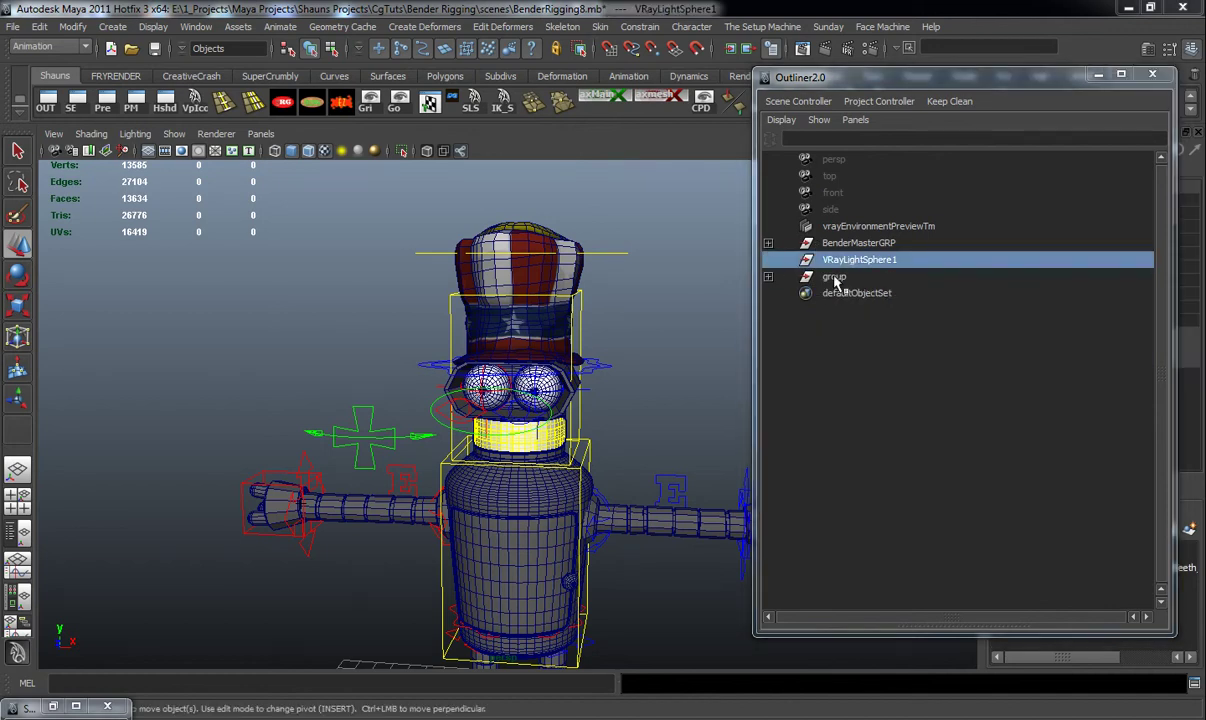
pyautogui.click(836, 279)
pyautogui.moveTo(829, 275); pyautogui.dragTo(879, 240, button='middle')
pyautogui.click(849, 279)
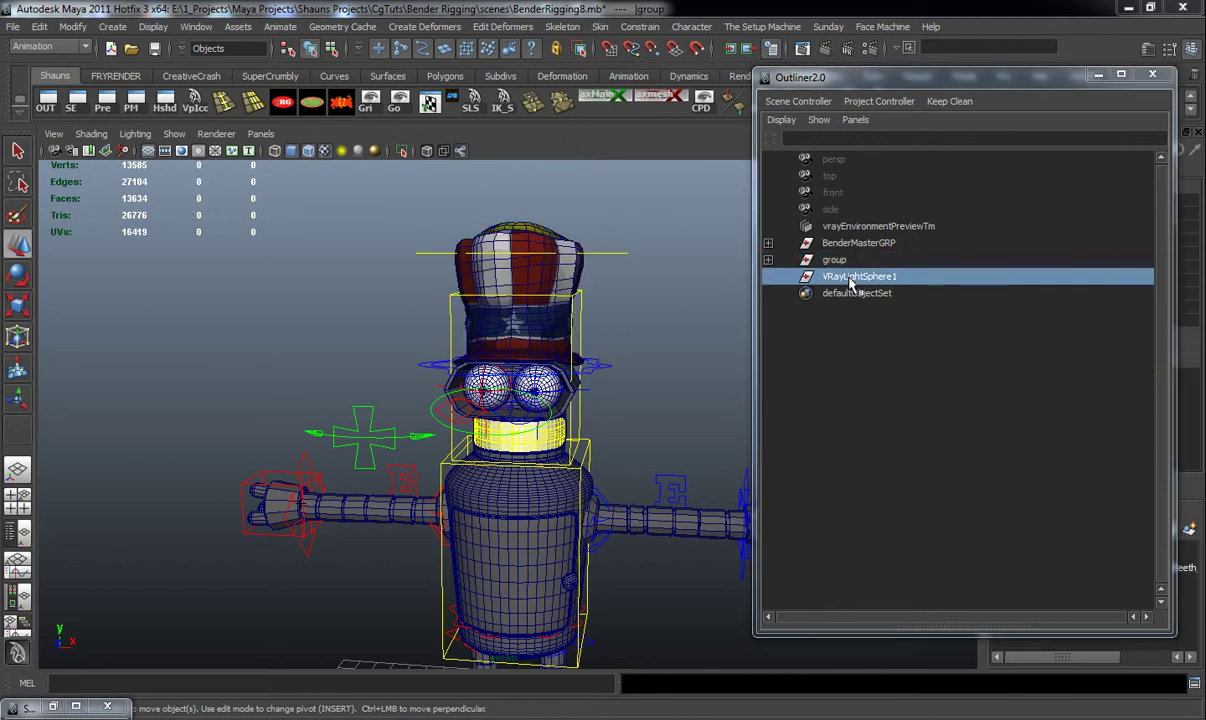
pyautogui.press('Delete')
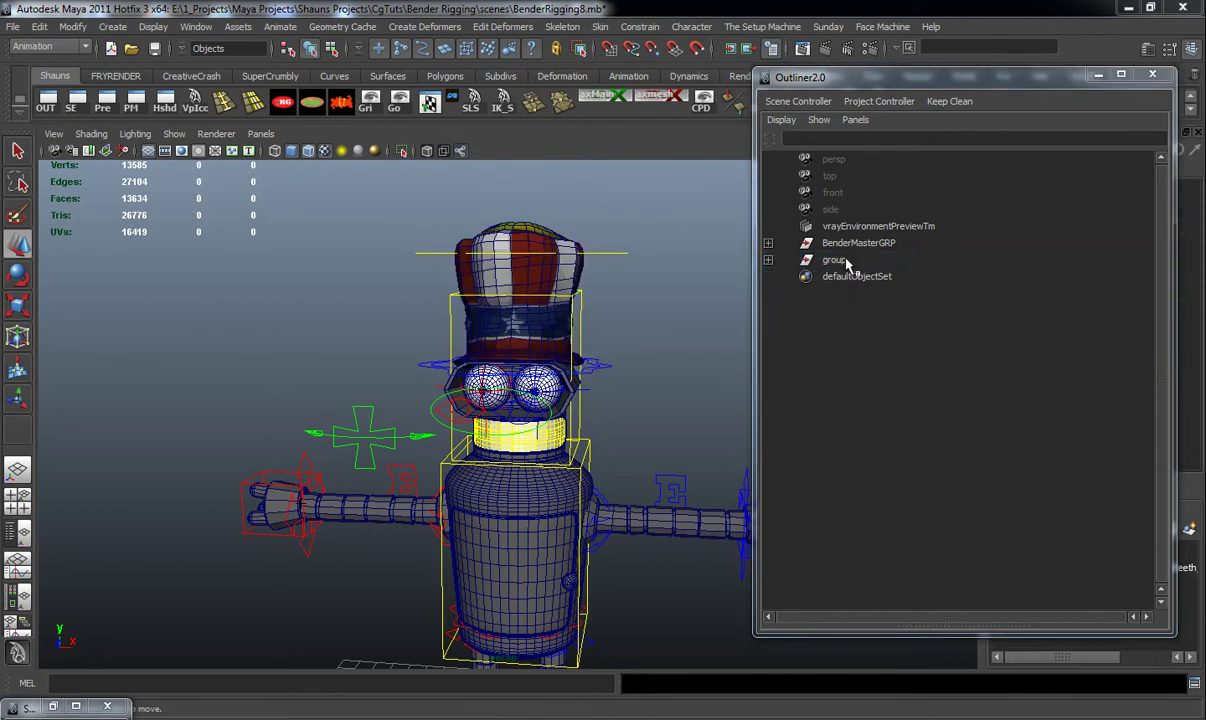
# Step: Rename the imported hat's group as Tf2Hat and parent it under BenderMasterGRP, expanding that group's hierarchy
pyautogui.doubleClick(849, 264)
pyautogui.write('Tr')
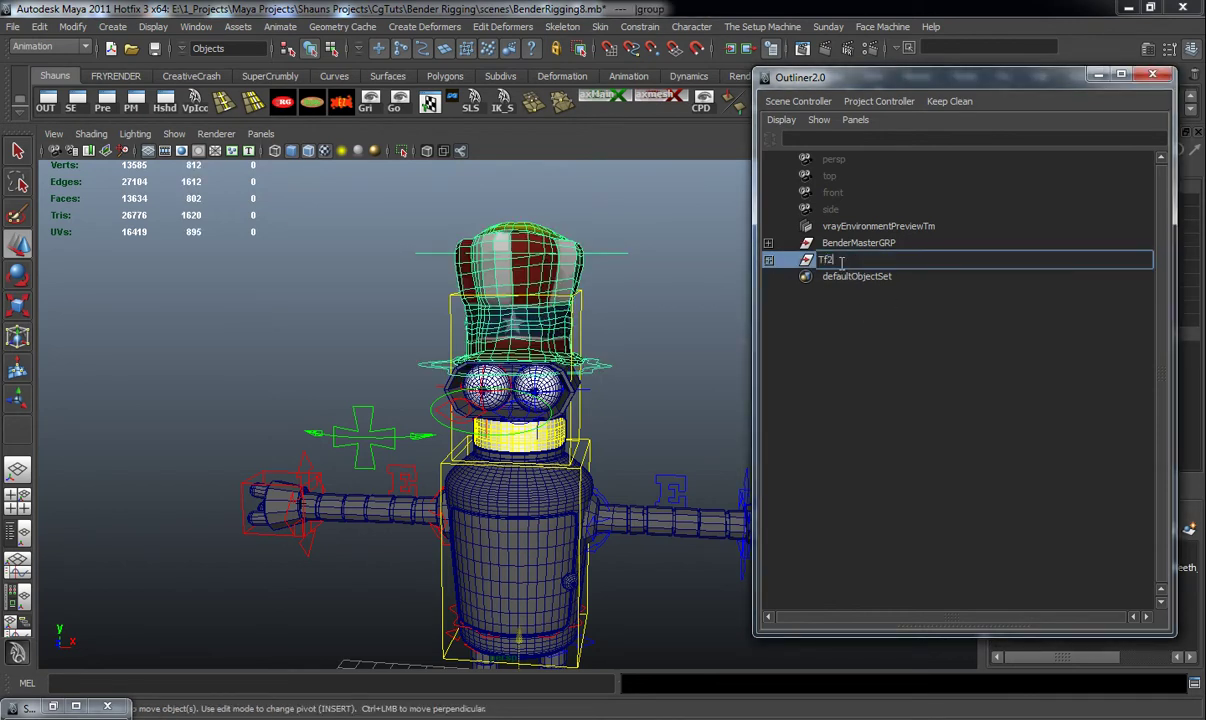
pyautogui.write('2Hat')
pyautogui.press('Return')
pyautogui.moveTo(840, 265)
pyautogui.mouseDown(button='middle')
pyautogui.moveTo(851, 271)
pyautogui.moveTo(838, 256)
pyautogui.moveTo(851, 243)
pyautogui.mouseUp(button='middle')
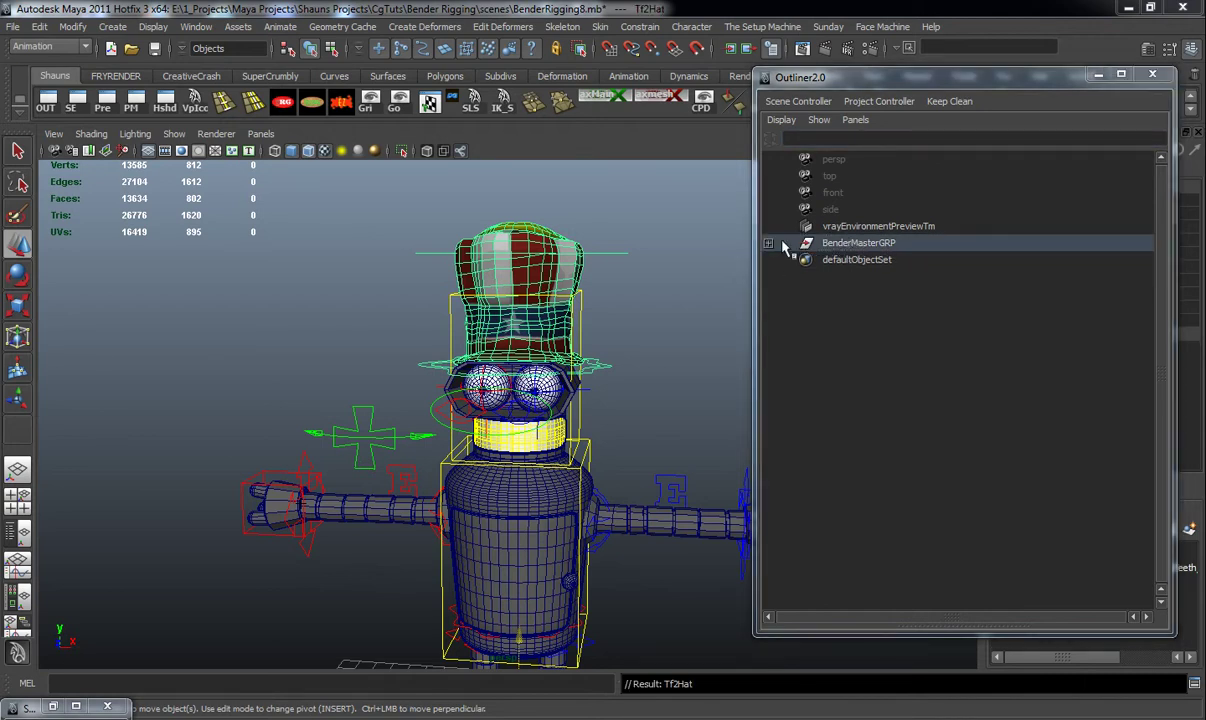
pyautogui.moveTo(892, 77); pyautogui.dragTo(909, 47)
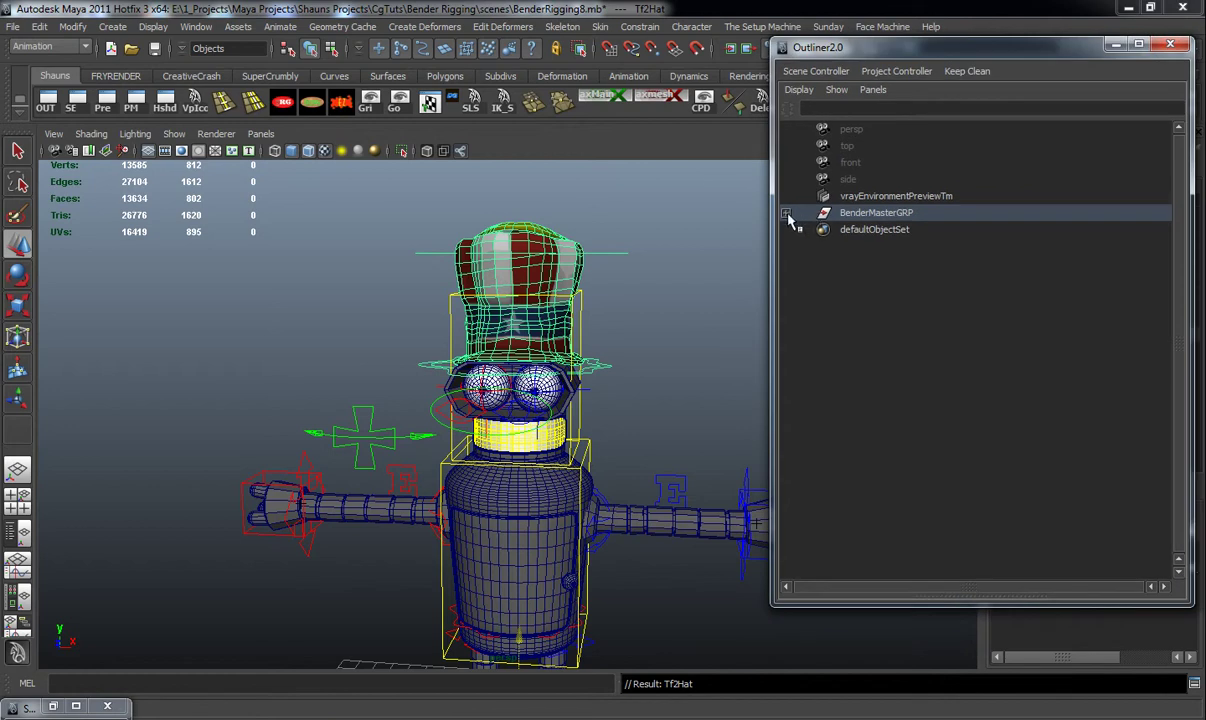
pyautogui.click(786, 213)
pyautogui.moveTo(1000, 57); pyautogui.dragTo(960, 48)
# Step: Select Bender's head controller and add a displayable enum attribute named Tf2Hat to it
pyautogui.click(645, 300)
pyautogui.keyDown('alt'); pyautogui.moveTo(654, 331); pyautogui.dragTo(524, 388); pyautogui.keyUp('alt')
pyautogui.click(616, 342)
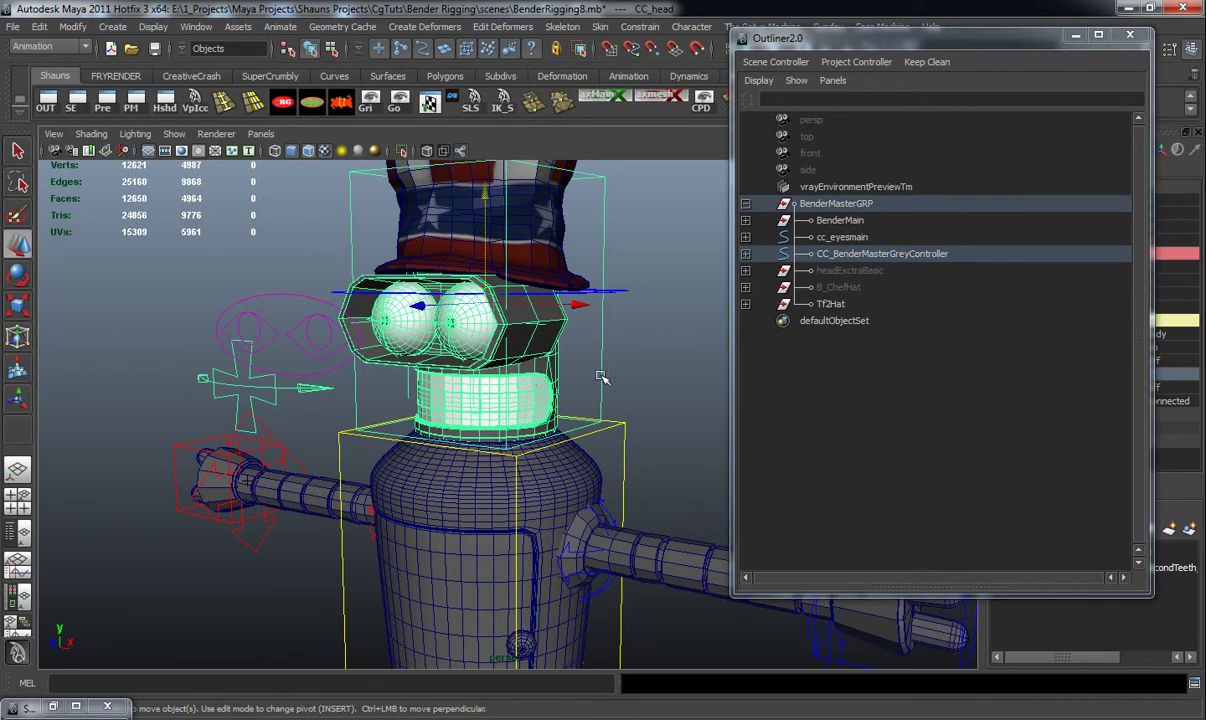
pyautogui.moveTo(1205, 55); pyautogui.dragTo(385, 82)
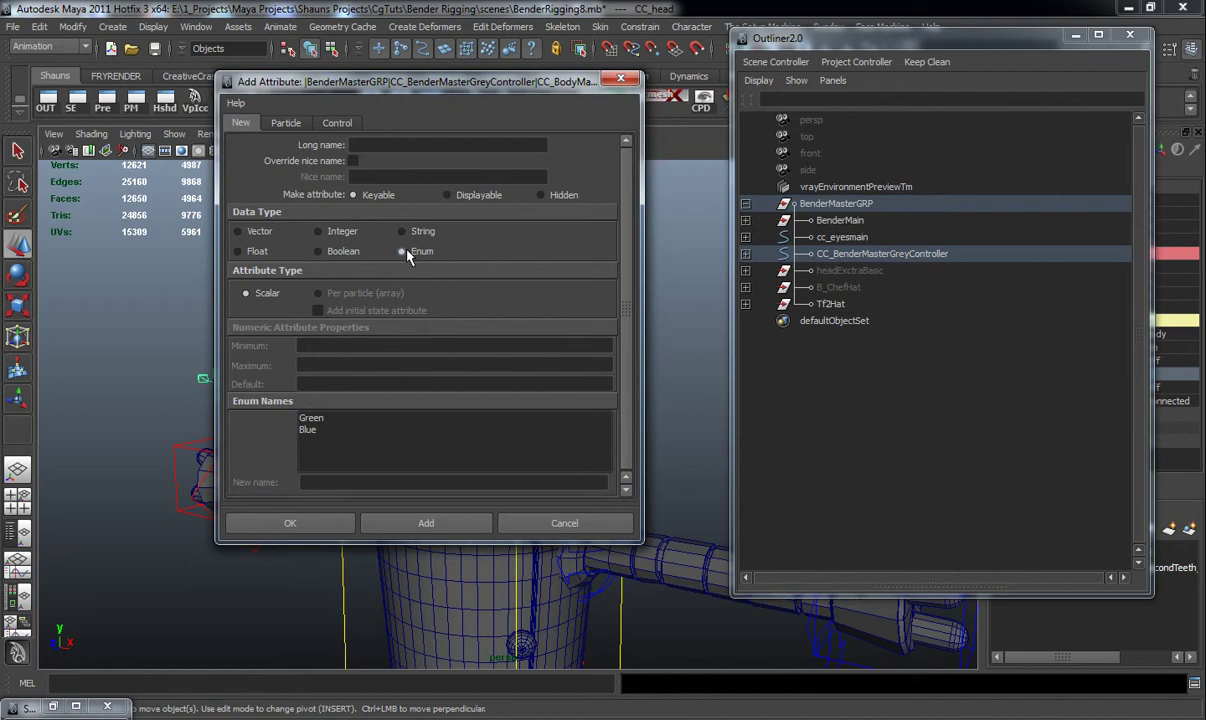
pyautogui.click(447, 195)
pyautogui.click(366, 145)
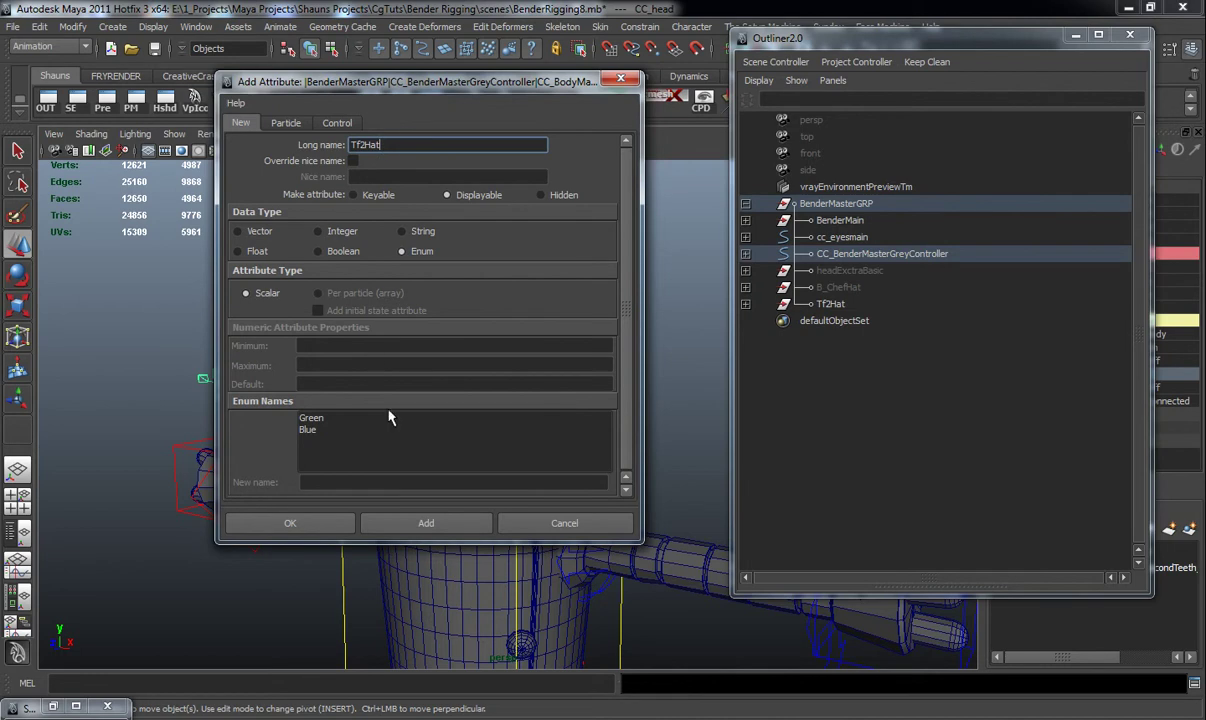
pyautogui.click(410, 526)
# Step: Lock the head controller's new Tf 2Hat attribute so it serves as a heading
pyautogui.moveTo(907, 38); pyautogui.dragTo(764, 45)
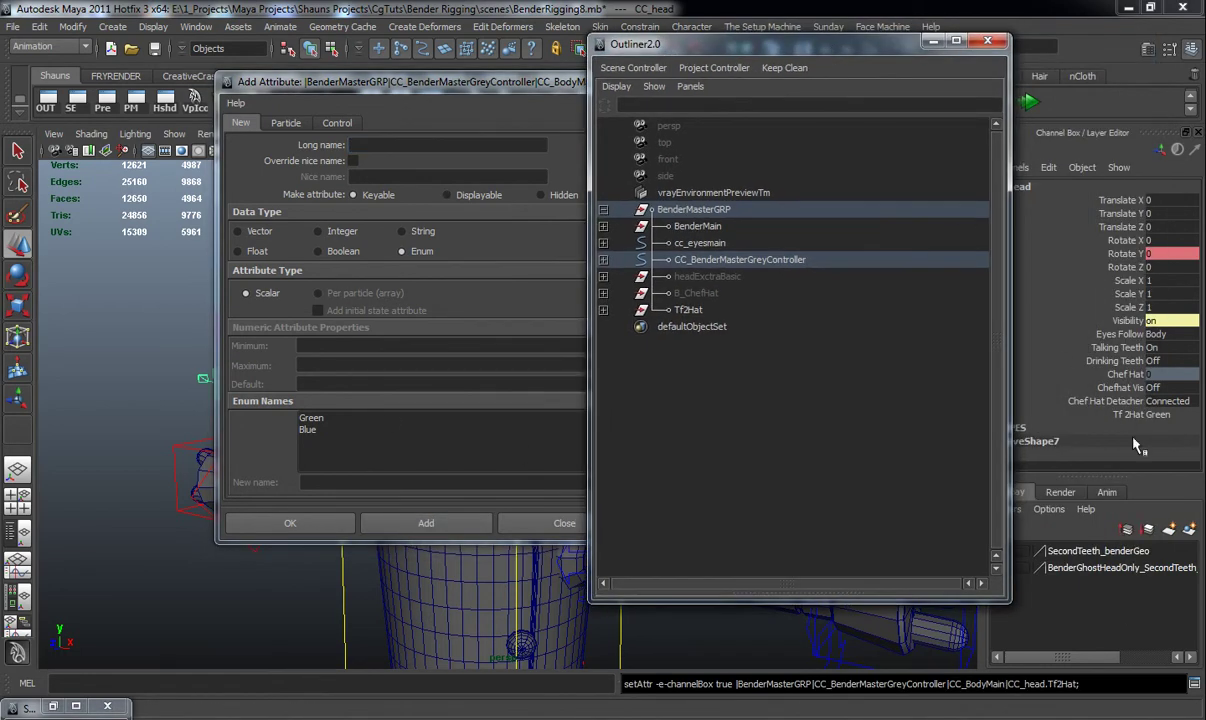
pyautogui.click(1060, 412)
pyautogui.rightClick(1060, 397)
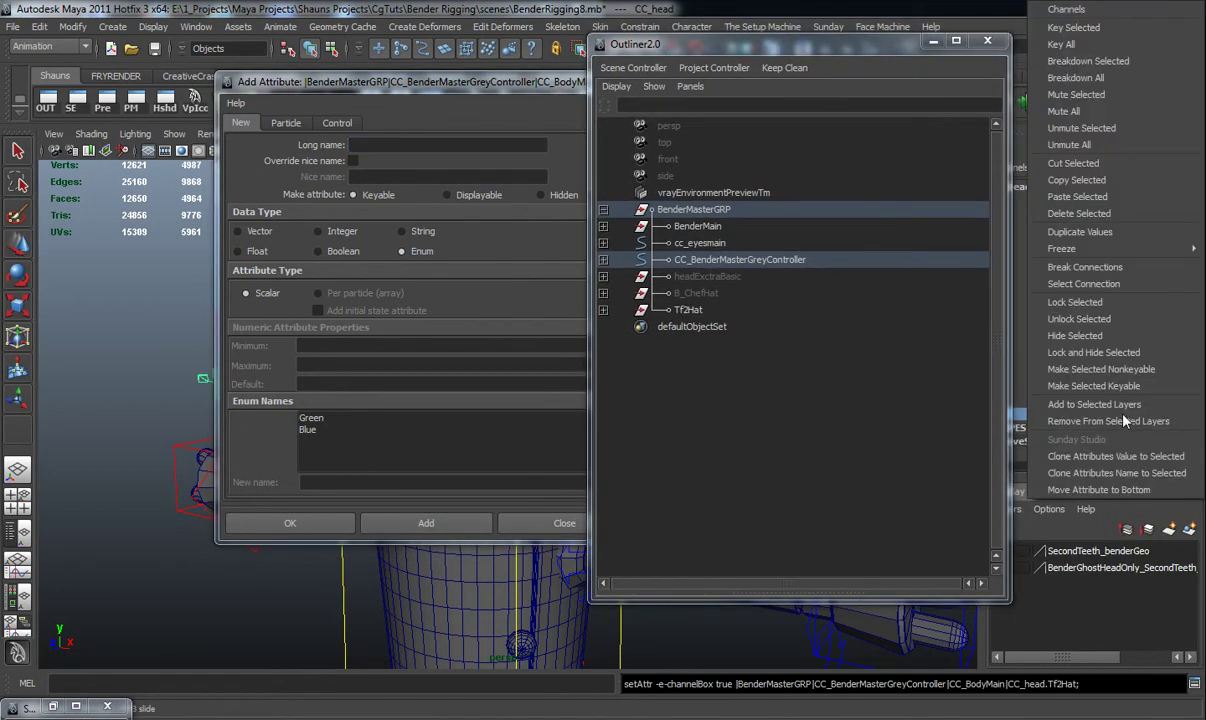
pyautogui.click(1096, 311)
# Step: Add a keyable enum attribute named Tf2HatDisplay to the head controller, with the options Off and On
pyautogui.moveTo(748, 44); pyautogui.dragTo(798, 45)
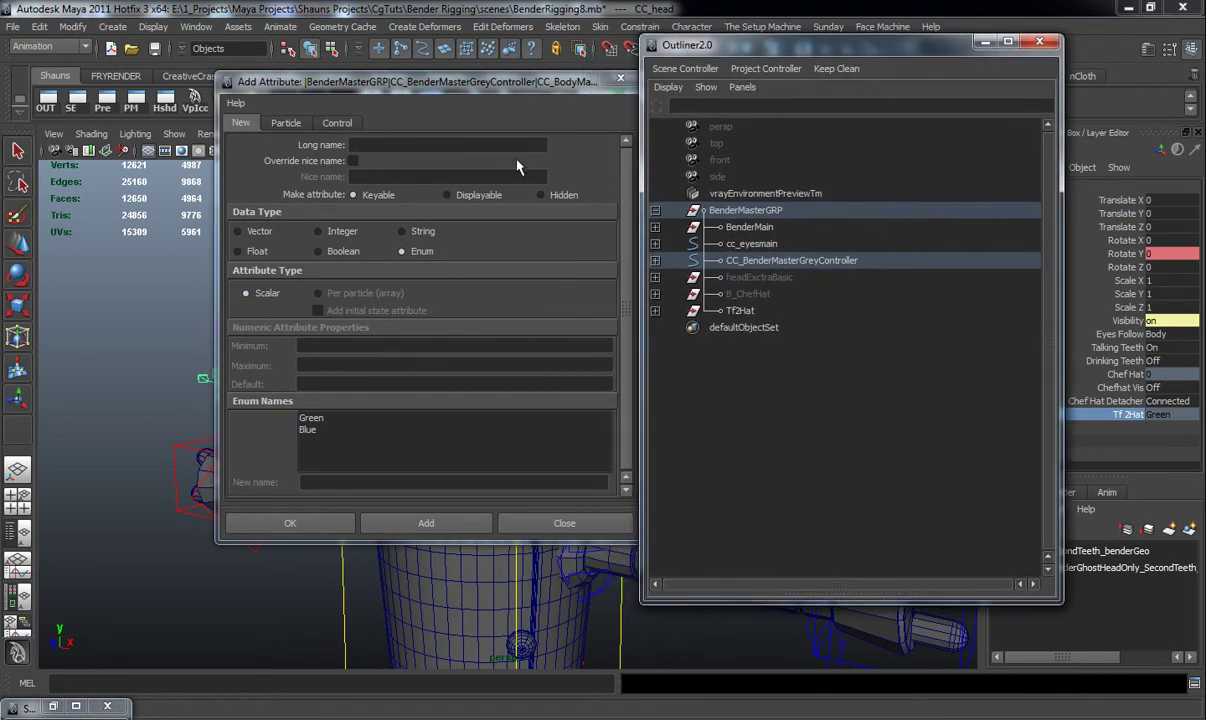
pyautogui.click(376, 144)
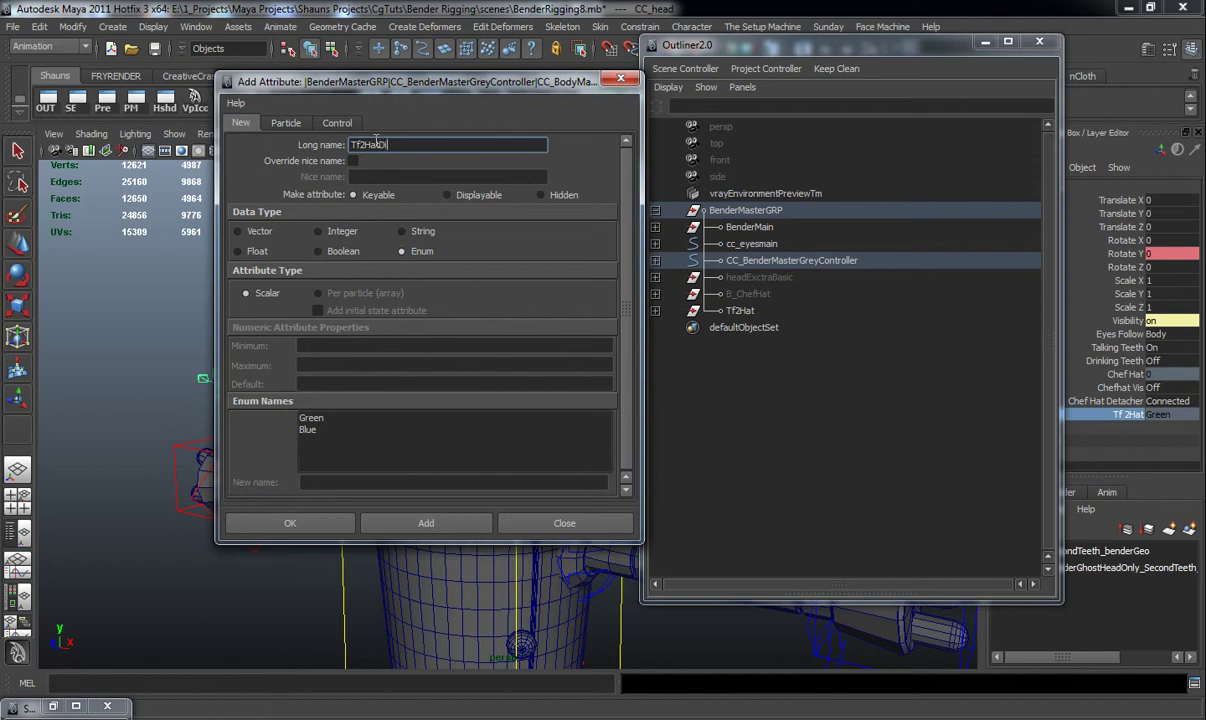
pyautogui.write('Tf2HatDisplay')
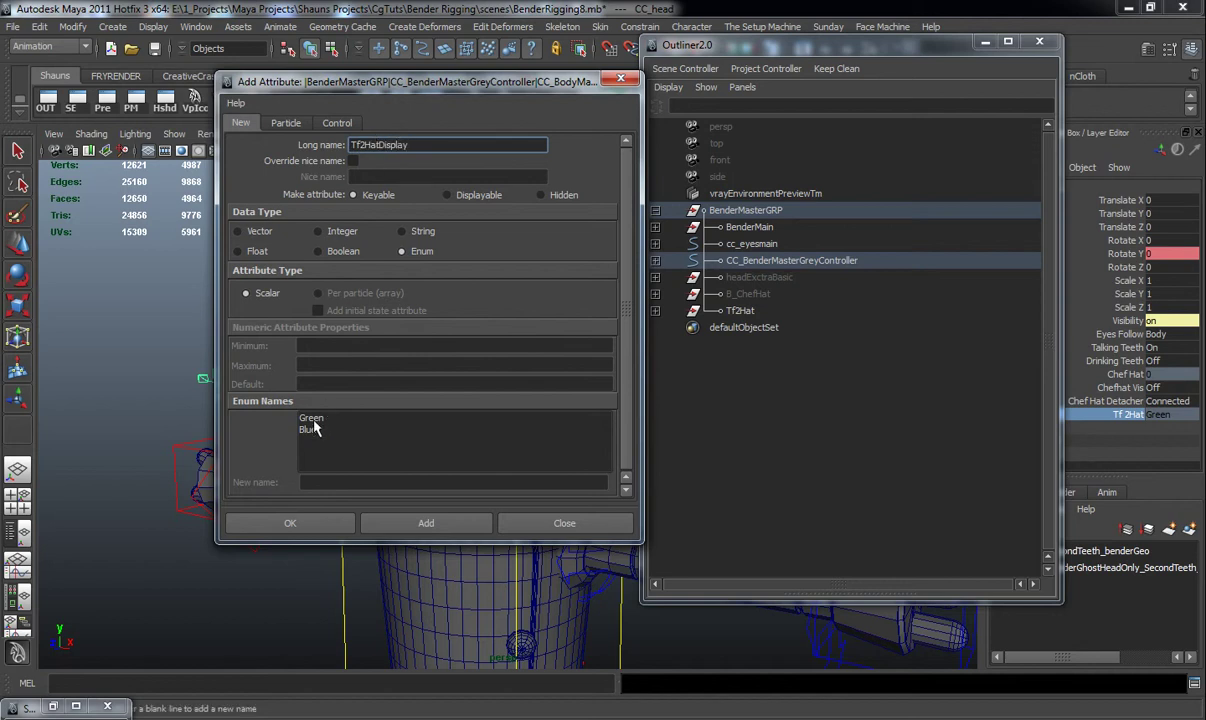
pyautogui.click(312, 418)
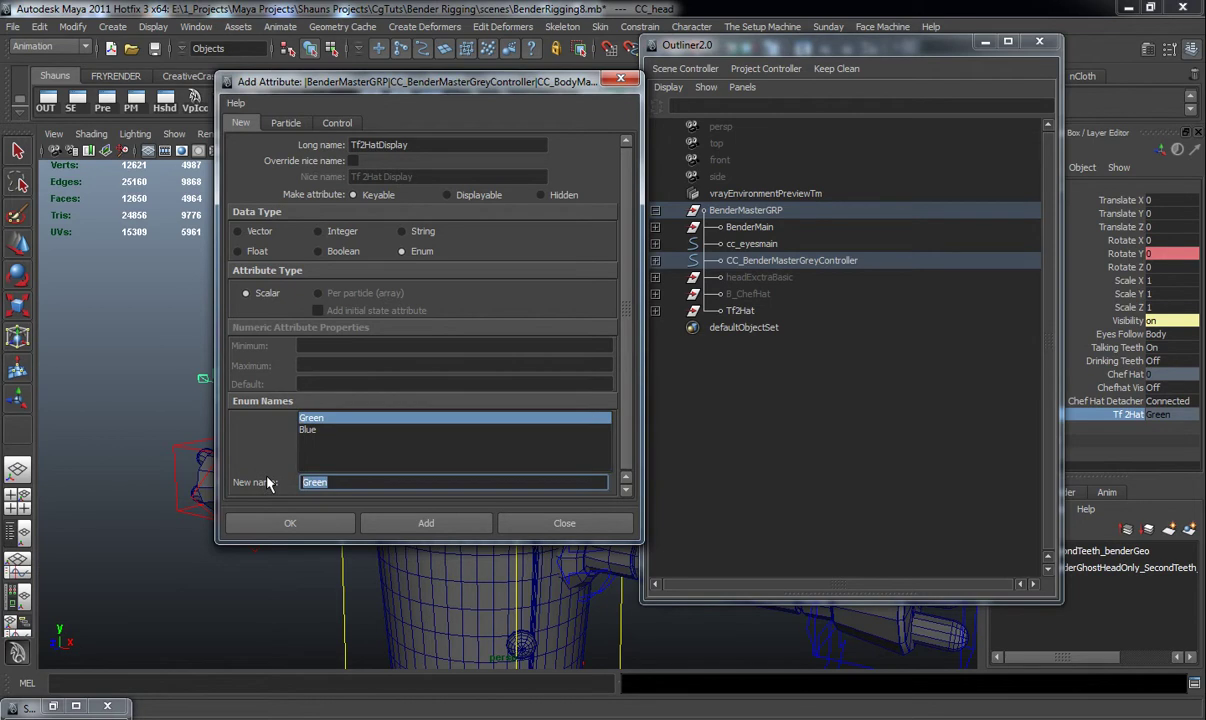
pyautogui.write('Off')
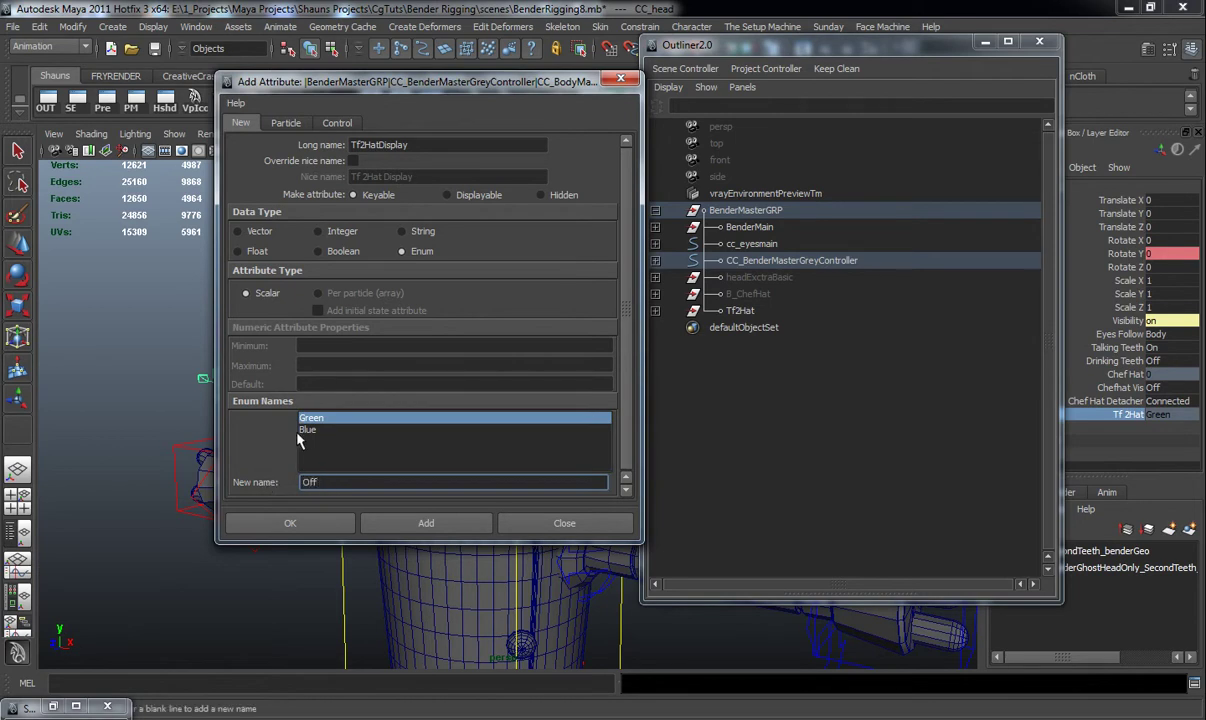
pyautogui.press('Return')
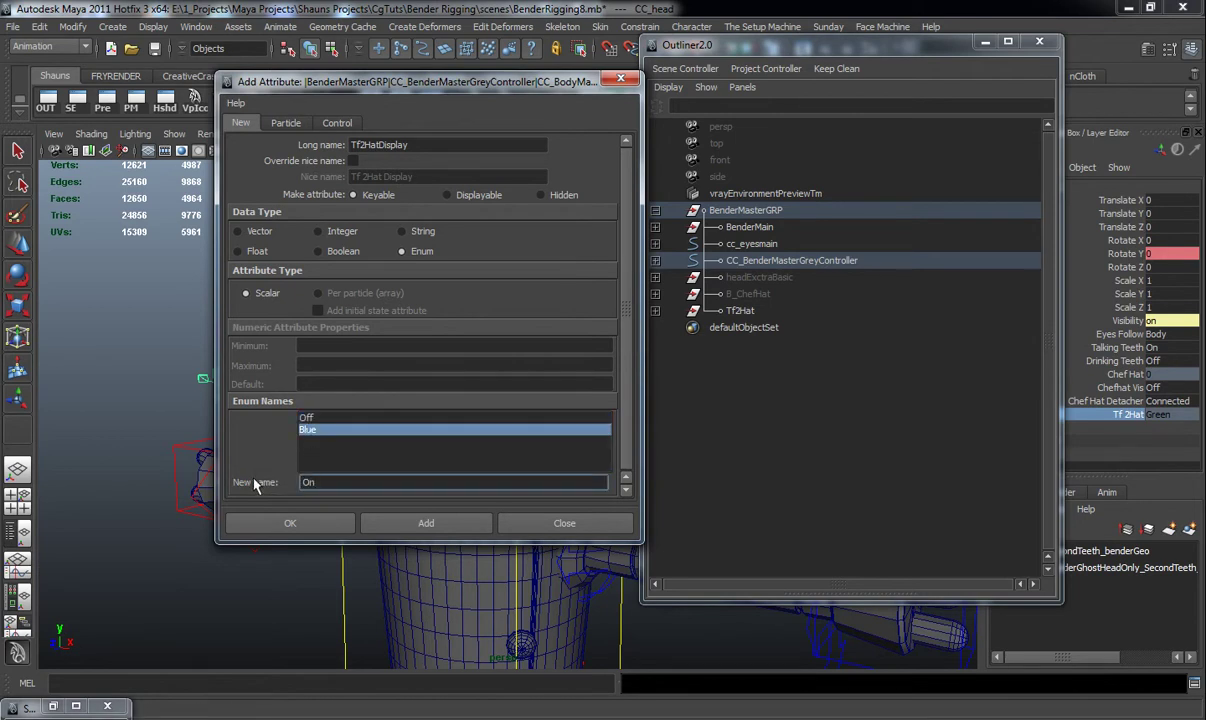
pyautogui.click(426, 523)
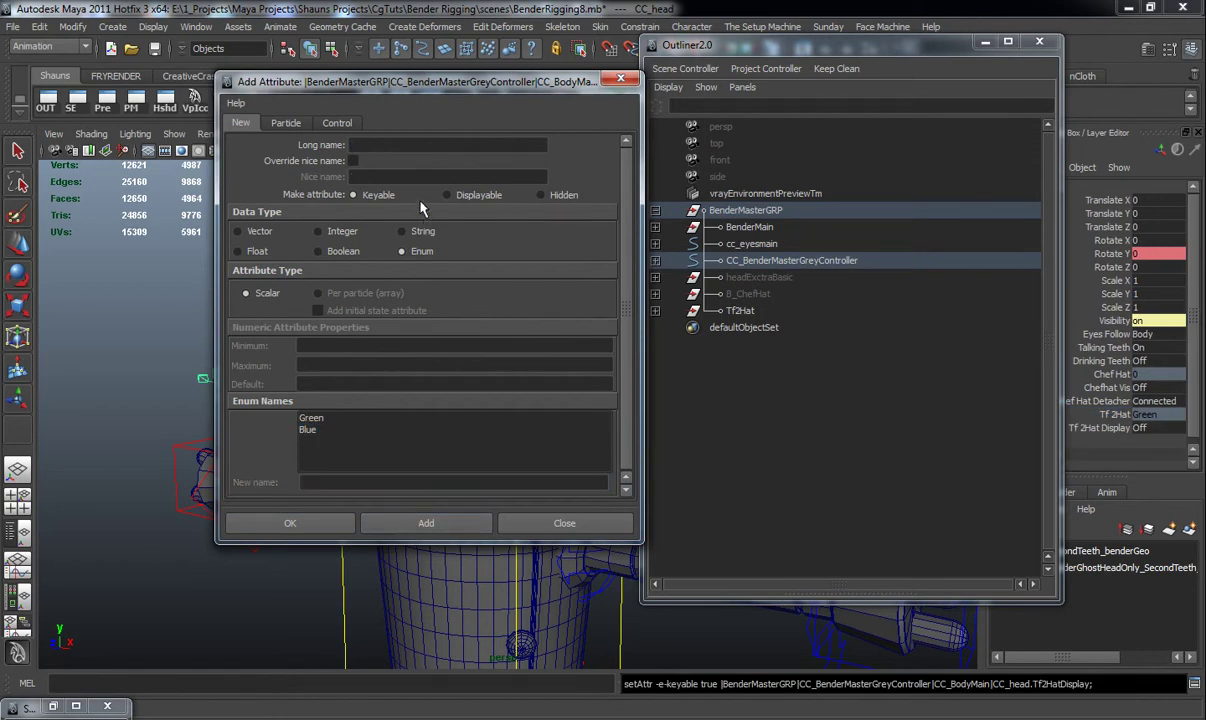
# Step: Add a keyable enum attribute named Tf2HatDetacher to the head controller, with Connected as its first option
pyautogui.click(391, 144)
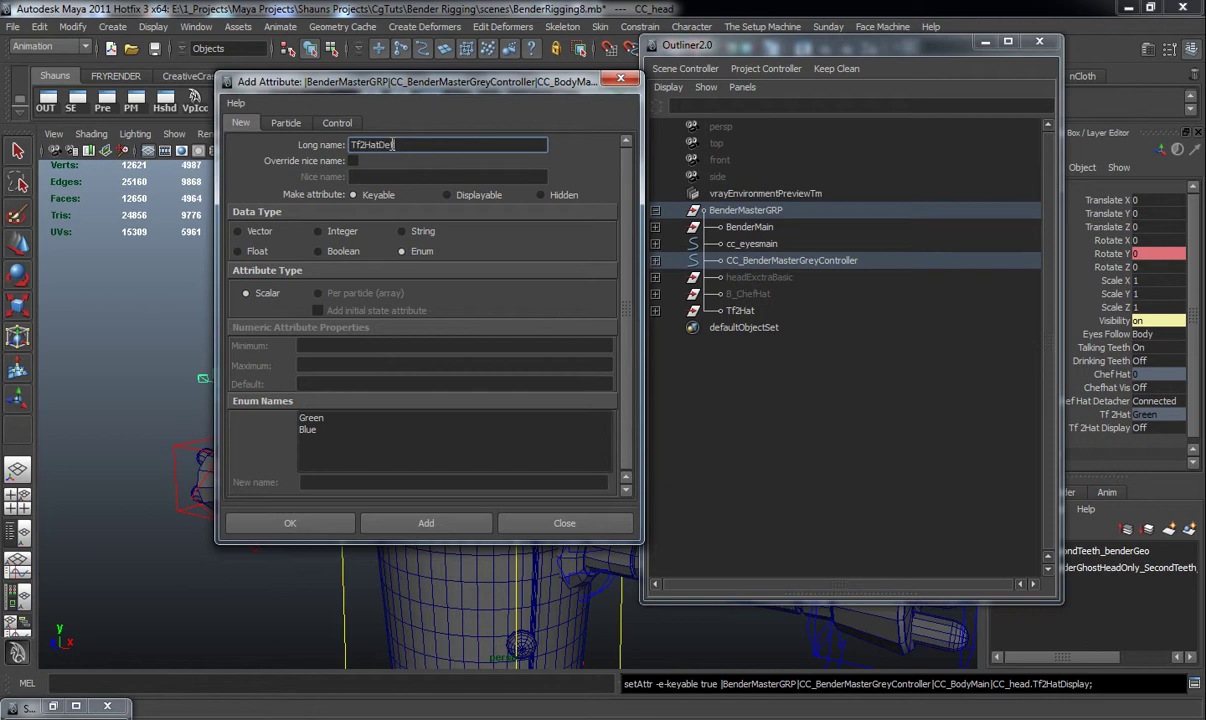
pyautogui.click(311, 418)
pyautogui.write('Connected')
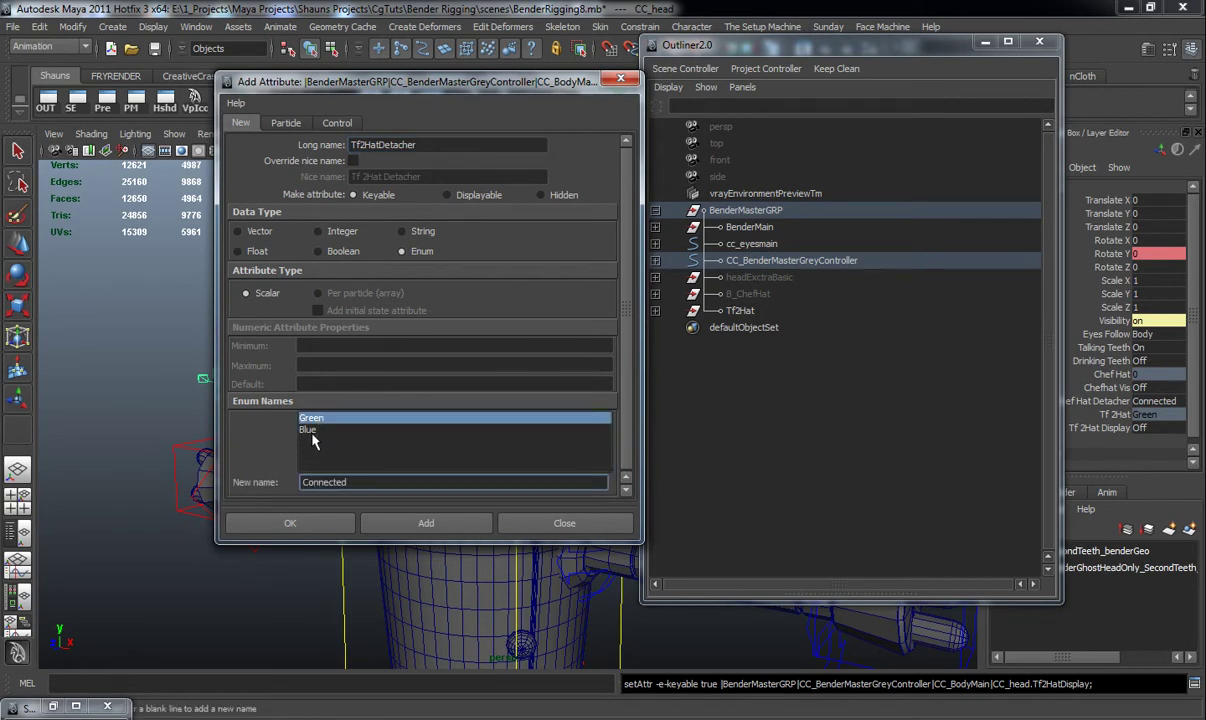
pyautogui.press('Return')
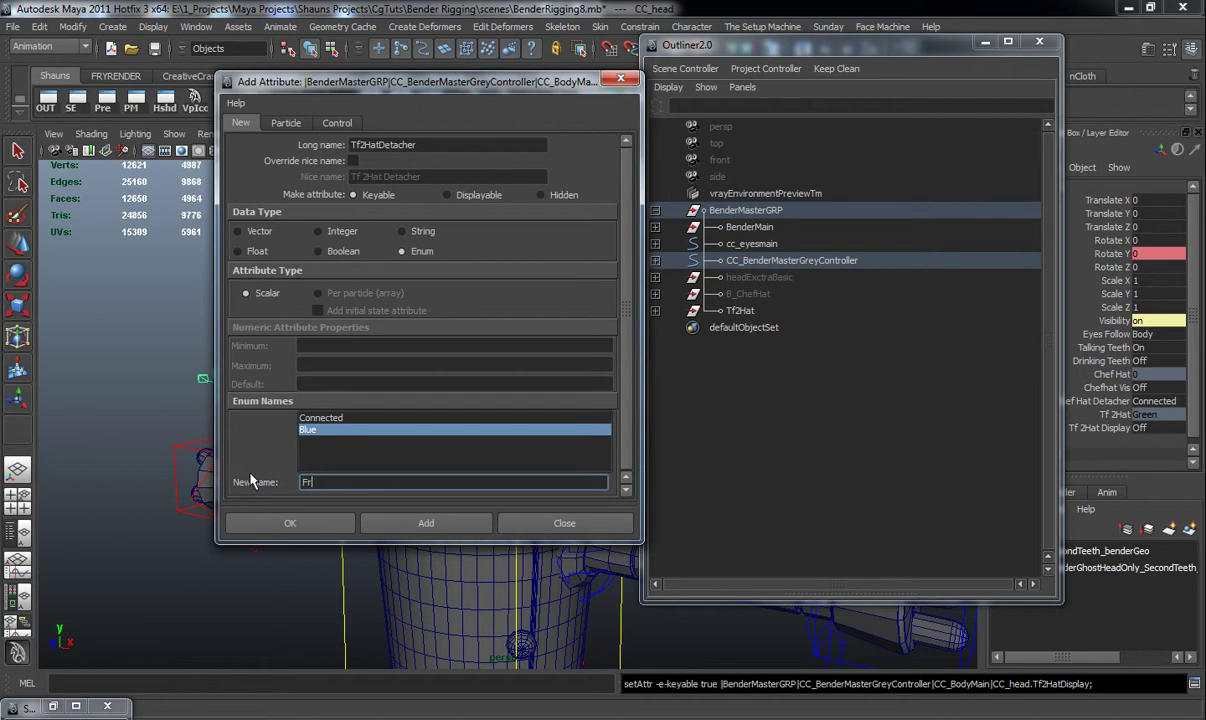
pyautogui.click(426, 523)
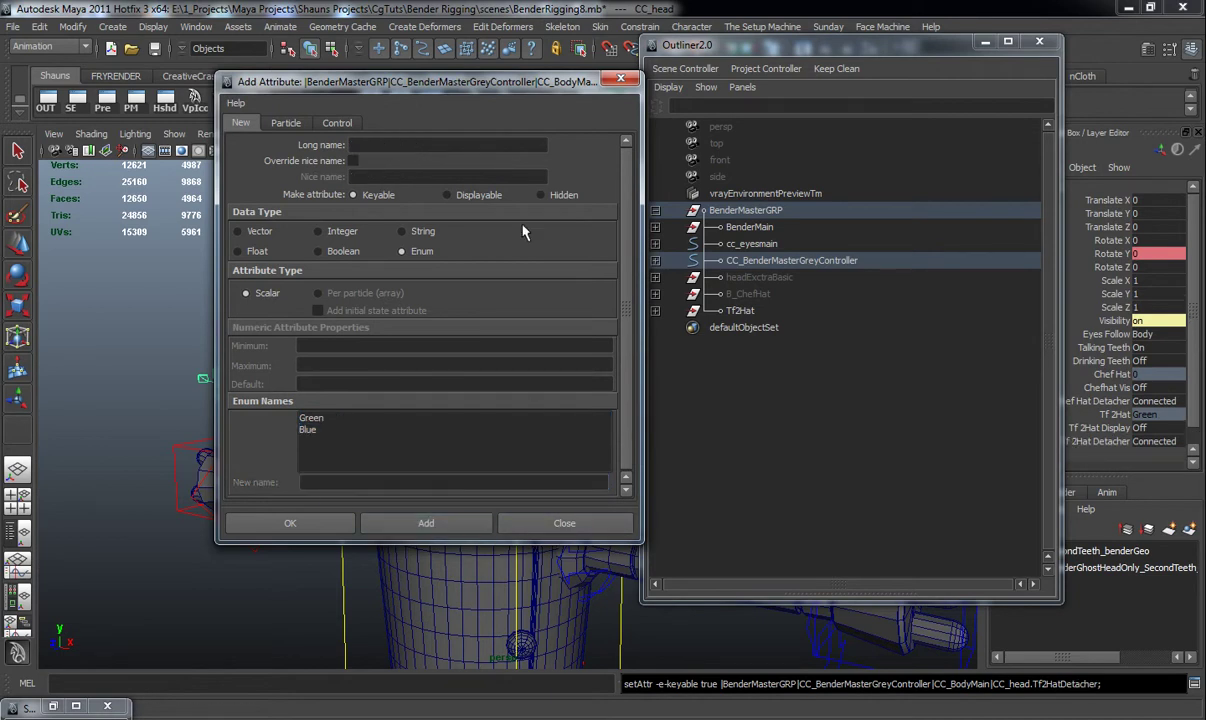
pyautogui.moveTo(512, 85); pyautogui.dragTo(1205, 190)
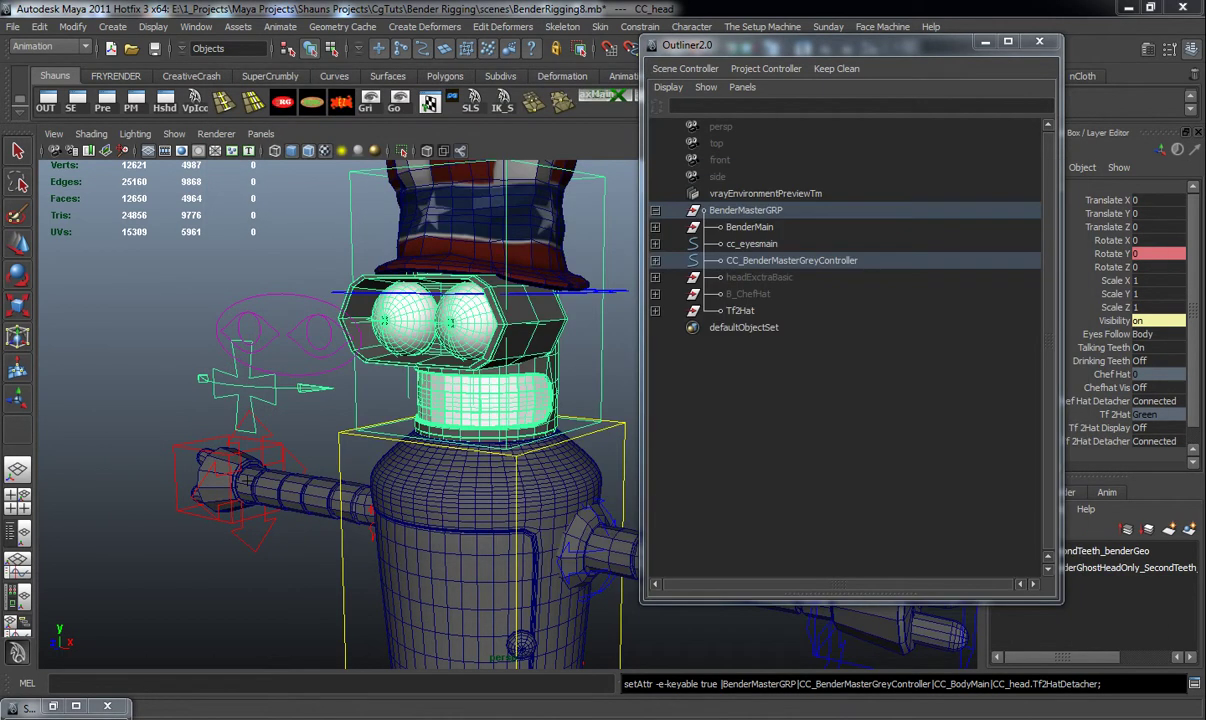
# Step: Parent-constrain and scale-constrain the striped hat's main controller to Bender's head controller
pyautogui.moveTo(819, 48); pyautogui.dragTo(1205, 60)
pyautogui.click(712, 375)
pyautogui.keyDown('alt'); pyautogui.moveTo(712, 375); pyautogui.dragTo(562, 413, button='right'); pyautogui.keyUp('alt')
pyautogui.keyDown('alt'); pyautogui.moveTo(562, 413); pyautogui.dragTo(601, 409); pyautogui.keyUp('alt')
pyautogui.keyDown('alt'); pyautogui.moveTo(576, 428); pyautogui.dragTo(602, 345, button='middle'); pyautogui.keyUp('alt')
pyautogui.keyDown('alt'); pyautogui.moveTo(602, 345); pyautogui.dragTo(585, 370); pyautogui.keyUp('alt')
pyautogui.keyDown('alt'); pyautogui.moveTo(585, 370); pyautogui.dragTo(684, 314, button='right'); pyautogui.keyUp('alt')
pyautogui.click(603, 332)
pyautogui.keyDown('alt'); pyautogui.moveTo(684, 314); pyautogui.dragTo(649, 388, button='middle'); pyautogui.keyUp('alt')
pyautogui.keyDown('alt'); pyautogui.moveTo(649, 388); pyautogui.dragTo(672, 340); pyautogui.keyUp('alt')
pyautogui.keyDown('shift'); pyautogui.click(627, 281); pyautogui.keyUp('shift')
pyautogui.click(640, 27)
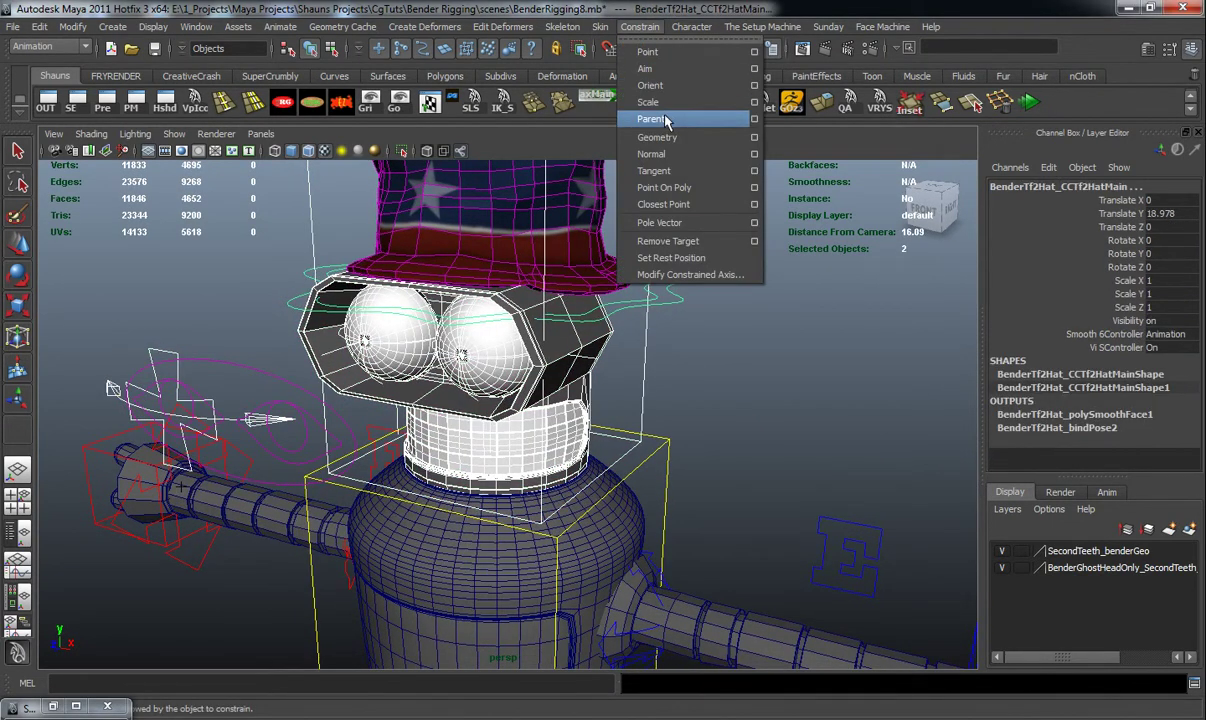
pyautogui.click(650, 118)
pyautogui.click(640, 27)
pyautogui.click(650, 102)
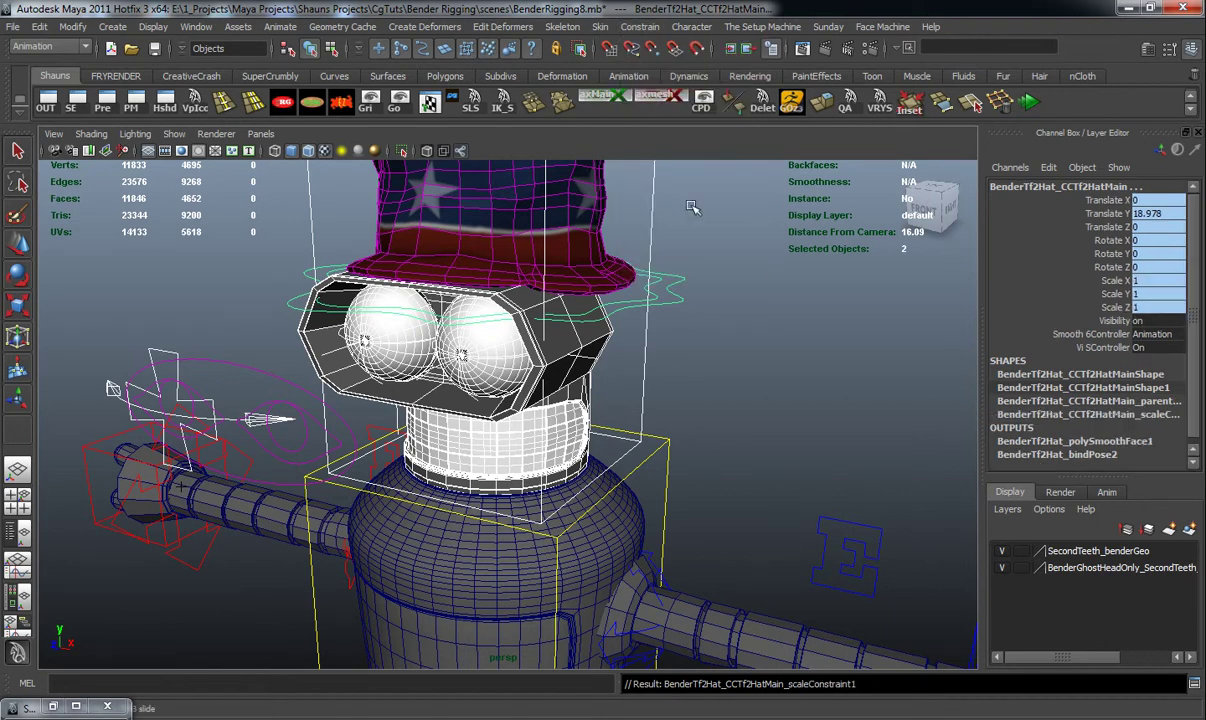
# Step: Select the Tf2Hat group and load it as the input side of the Connection Editor
pyautogui.scroll(-5, 747, 374)
pyautogui.keyDown('alt'); pyautogui.moveTo(747, 374); pyautogui.dragTo(735, 303, button='middle'); pyautogui.keyUp('alt')
pyautogui.keyDown('alt'); pyautogui.moveTo(735, 303); pyautogui.dragTo(721, 326); pyautogui.keyUp('alt')
pyautogui.click(686, 317)
pyautogui.keyDown('alt'); pyautogui.moveTo(686, 317); pyautogui.dragTo(684, 362, button='middle'); pyautogui.keyUp('alt')
pyautogui.keyDown('alt'); pyautogui.moveTo(684, 362); pyautogui.dragTo(677, 372); pyautogui.keyUp('alt')
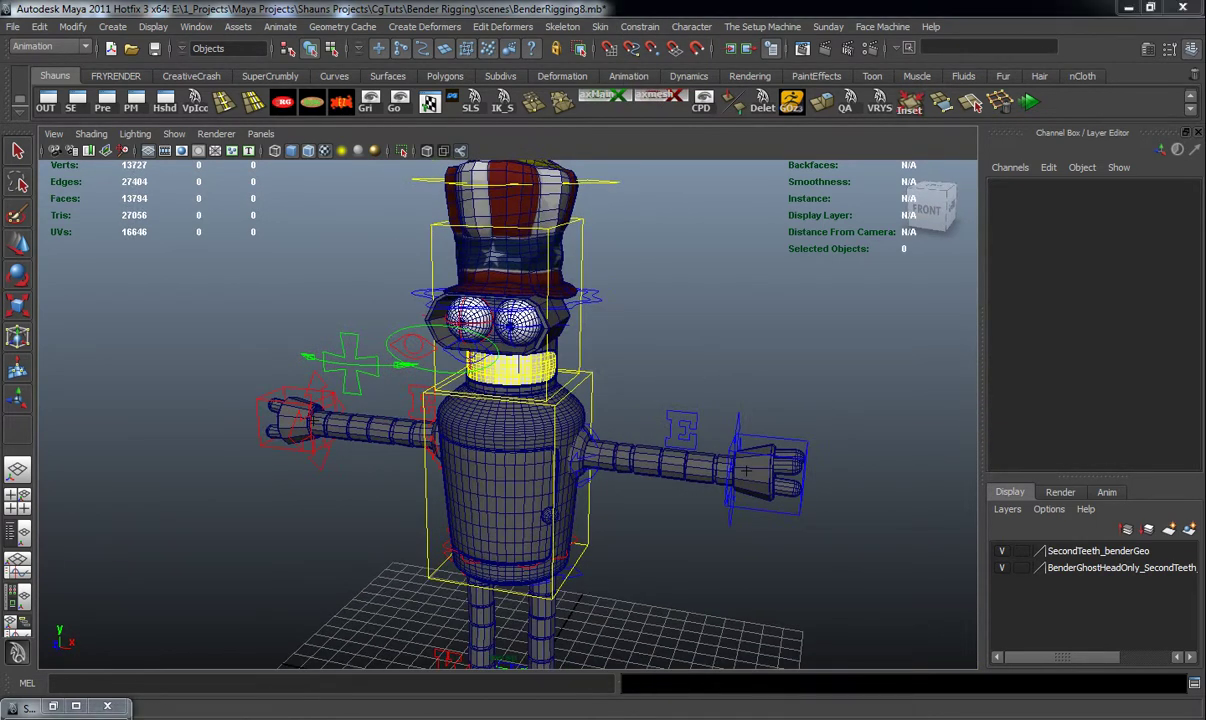
pyautogui.moveTo(1205, 106); pyautogui.dragTo(865, 77)
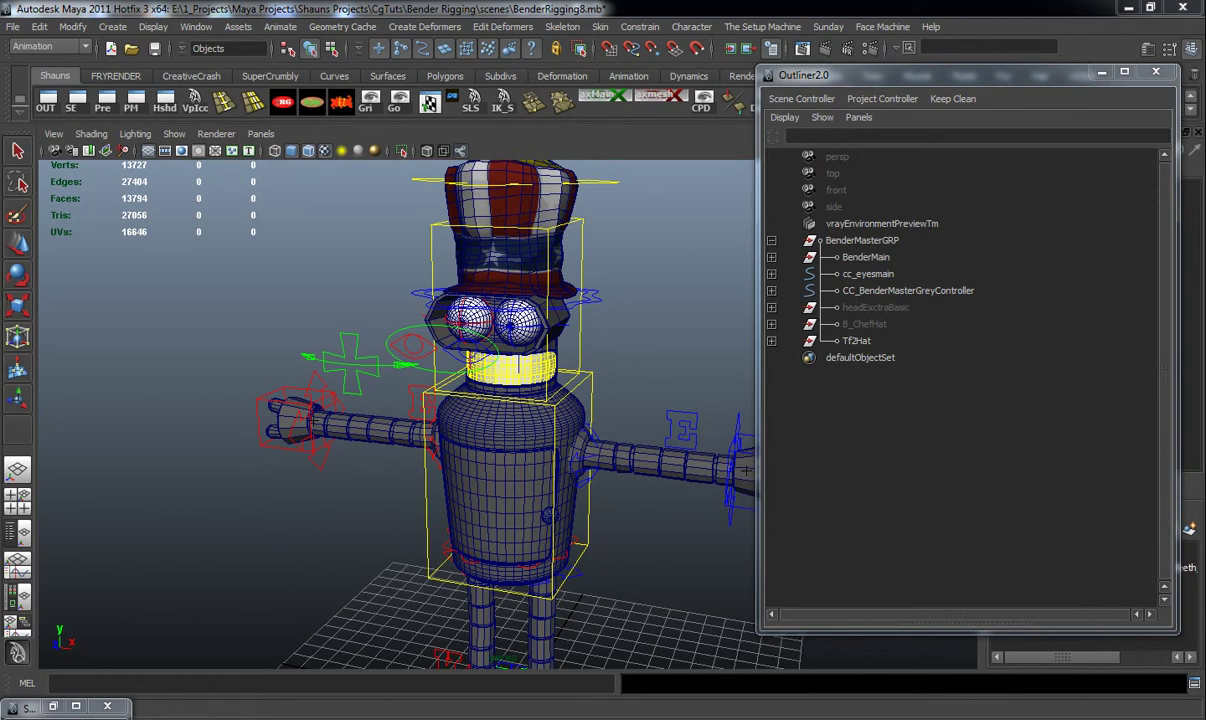
pyautogui.click(853, 341)
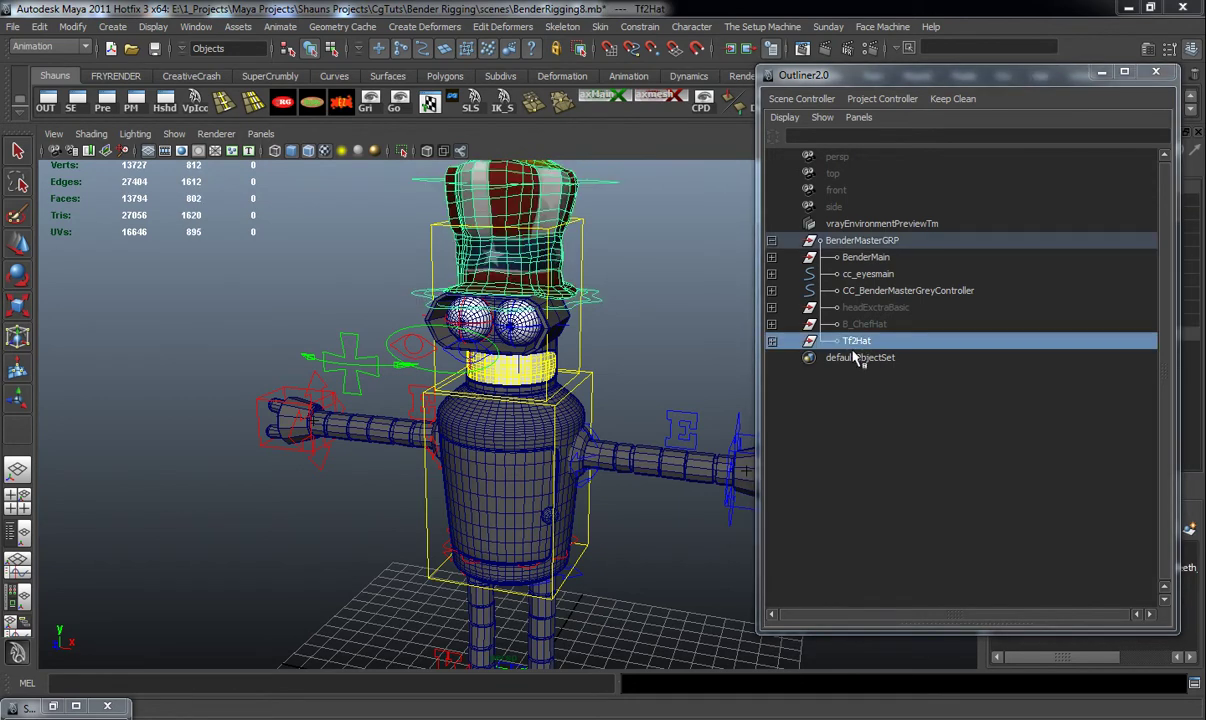
pyautogui.moveTo(1204, 125); pyautogui.dragTo(898, 76)
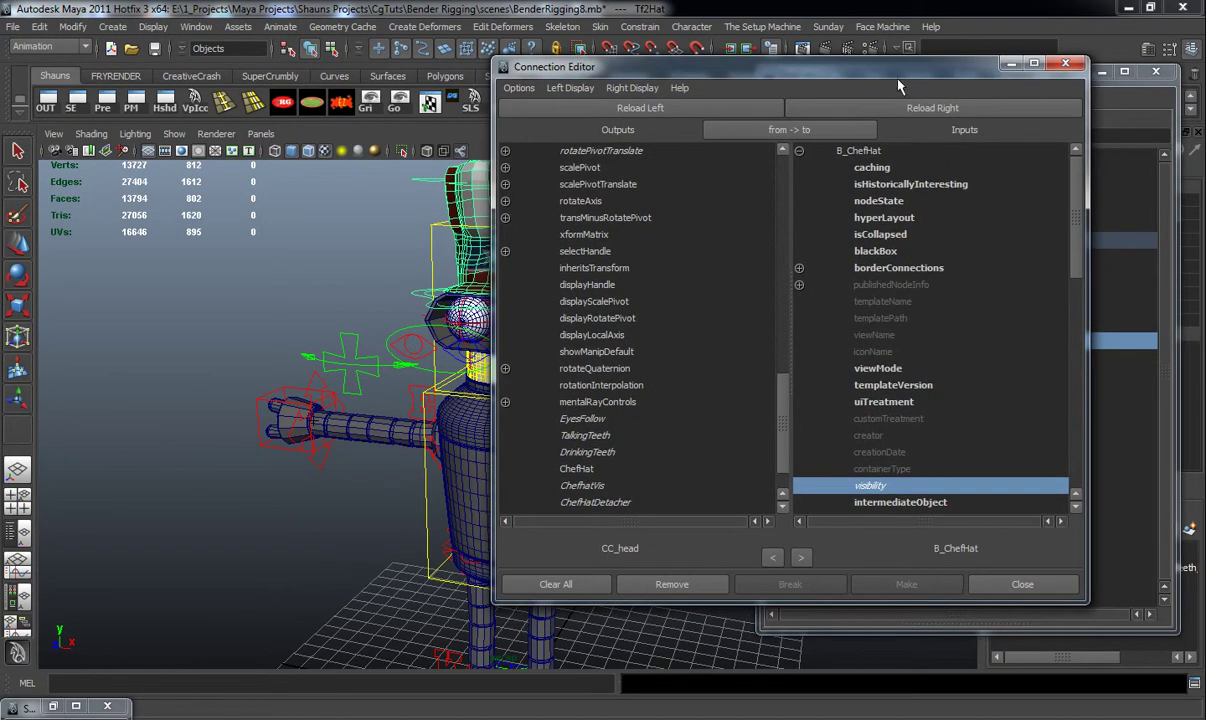
pyautogui.click(902, 110)
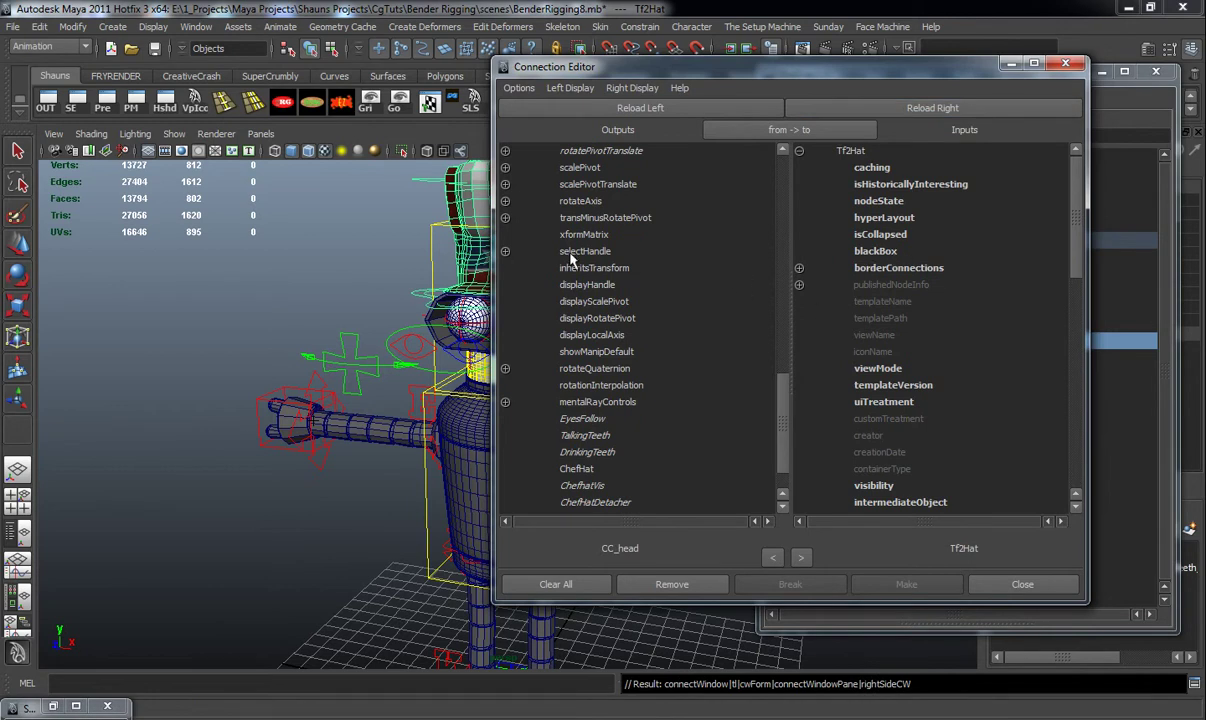
# Step: Load the head controller as the output side and connect its Tf2HatDisplay attribute to the Tf2Hat group's visibility
pyautogui.click(432, 254)
pyautogui.moveTo(438, 275)
pyautogui.keyDown('alt'); pyautogui.mouseDown()
pyautogui.moveTo(384, 281)
pyautogui.moveTo(319, 367)
pyautogui.mouseUp(); pyautogui.keyUp('alt')
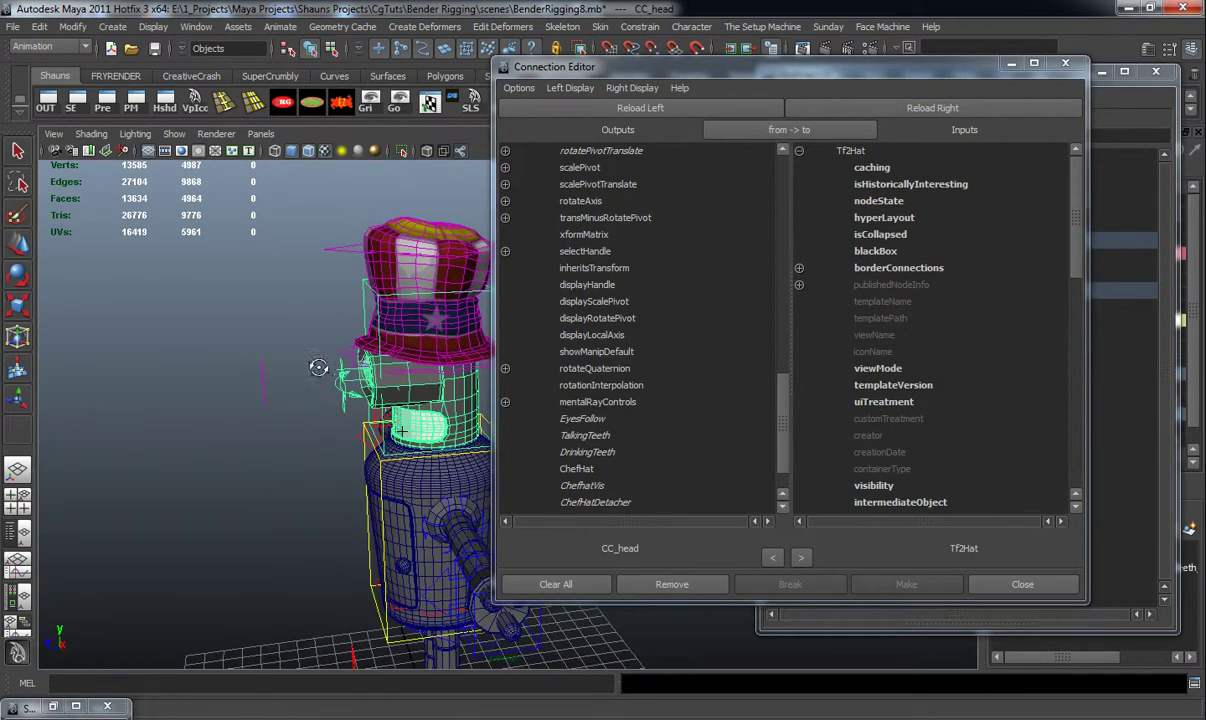
pyautogui.click(643, 110)
pyautogui.scroll(-1, 612, 425)
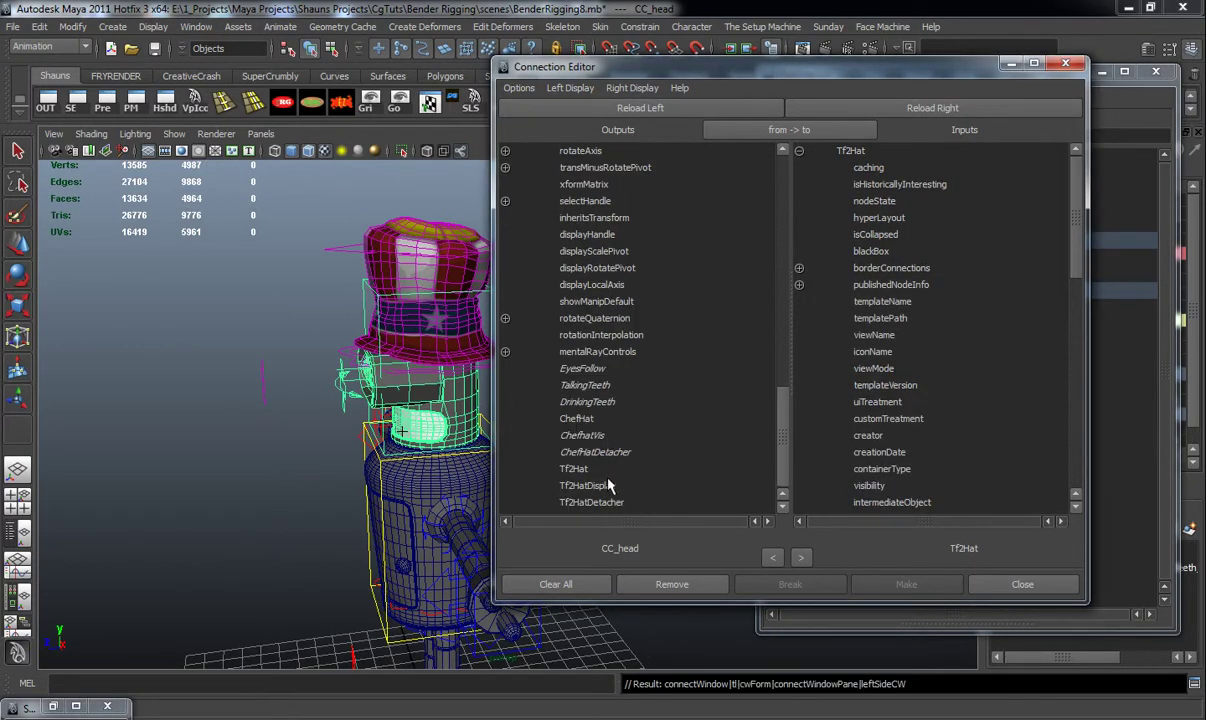
pyautogui.click(630, 487)
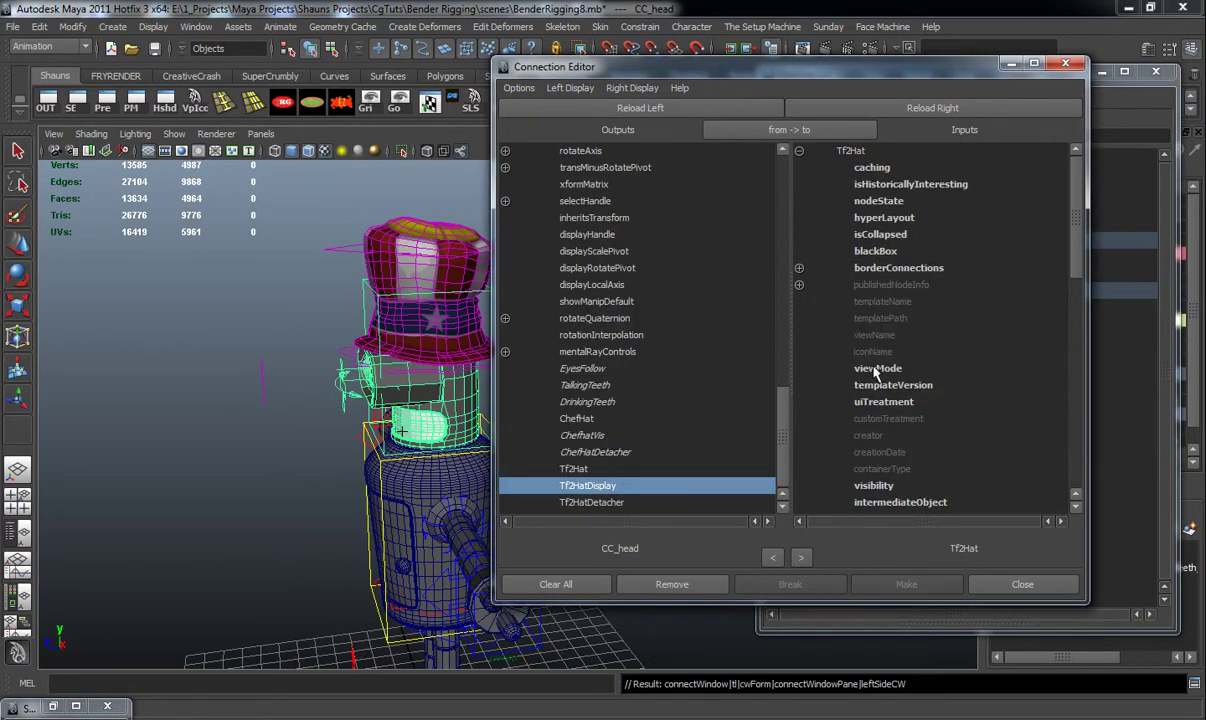
pyautogui.click(874, 486)
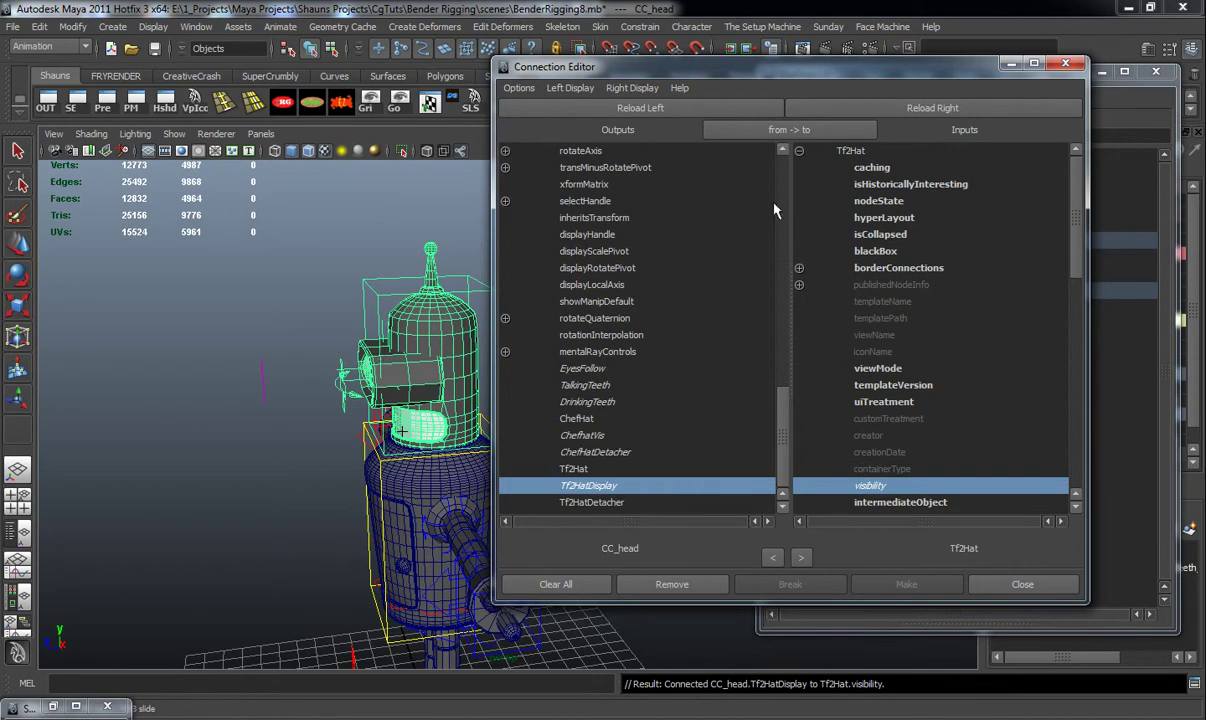
pyautogui.moveTo(846, 68); pyautogui.dragTo(1205, 150)
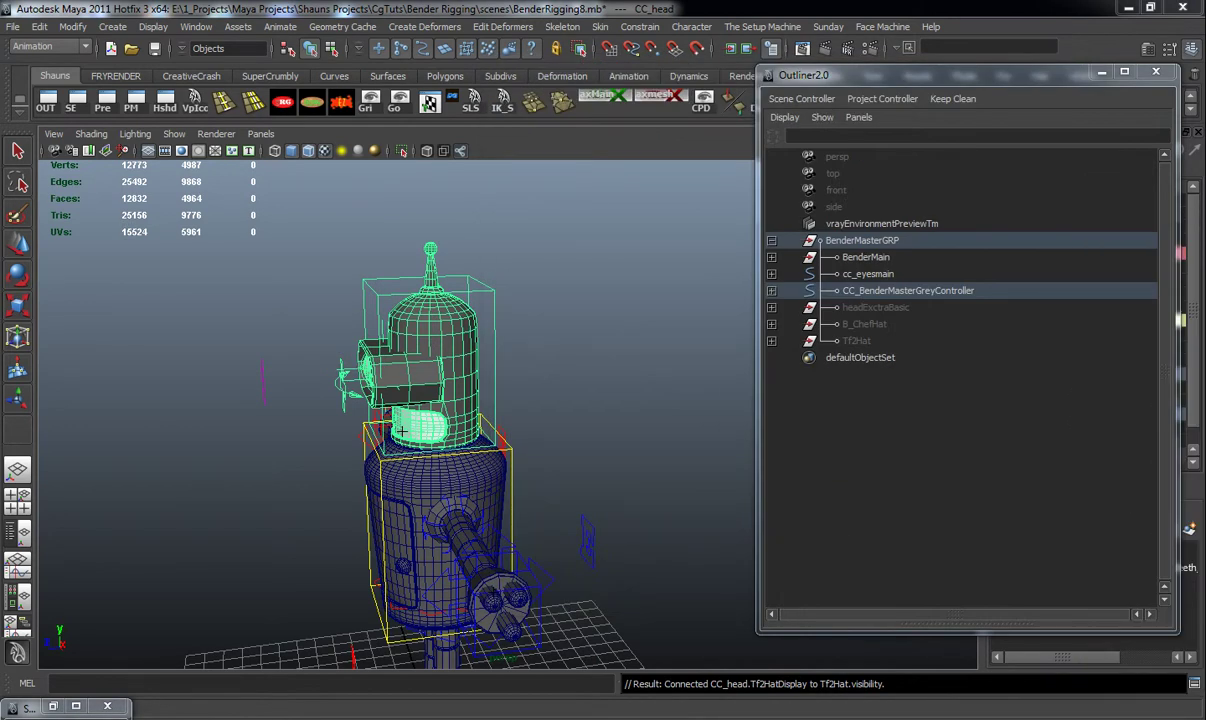
# Step: Set the head controller's Tf 2Hat Display attribute to On
pyautogui.keyDown('alt'); pyautogui.moveTo(549, 409); pyautogui.dragTo(536, 363); pyautogui.keyUp('alt')
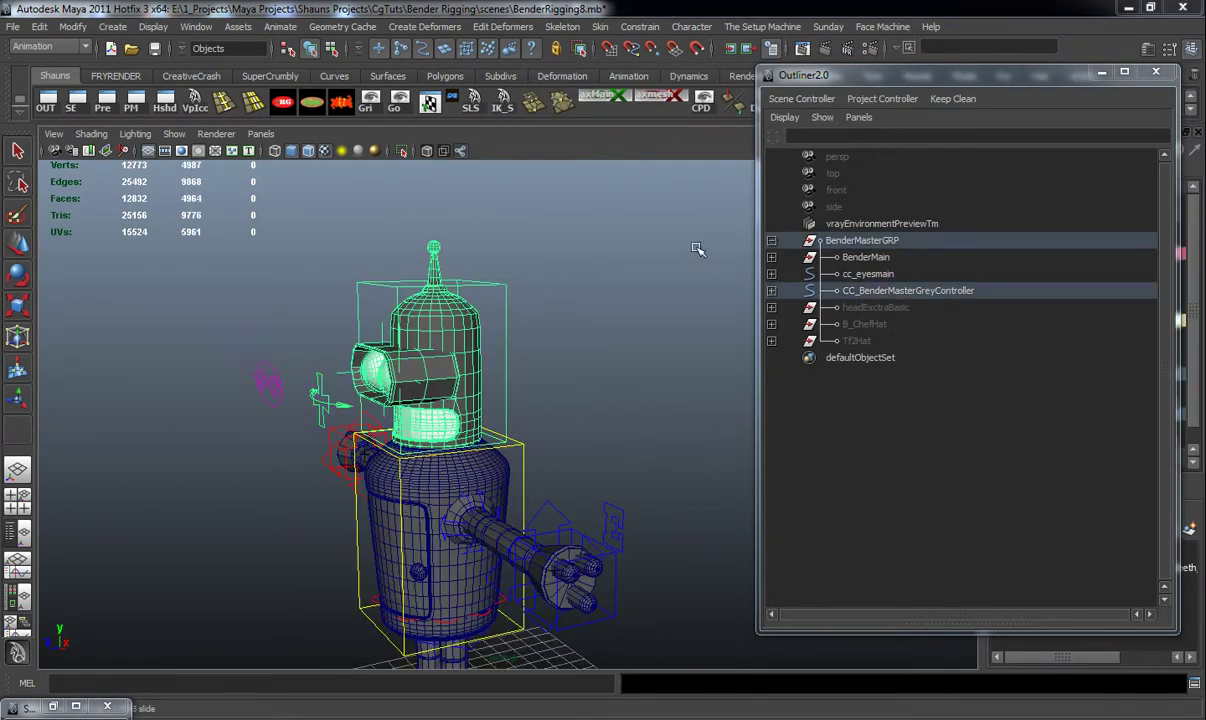
pyautogui.moveTo(1027, 74); pyautogui.dragTo(327, 74)
pyautogui.click(1143, 430)
pyautogui.click(1090, 440)
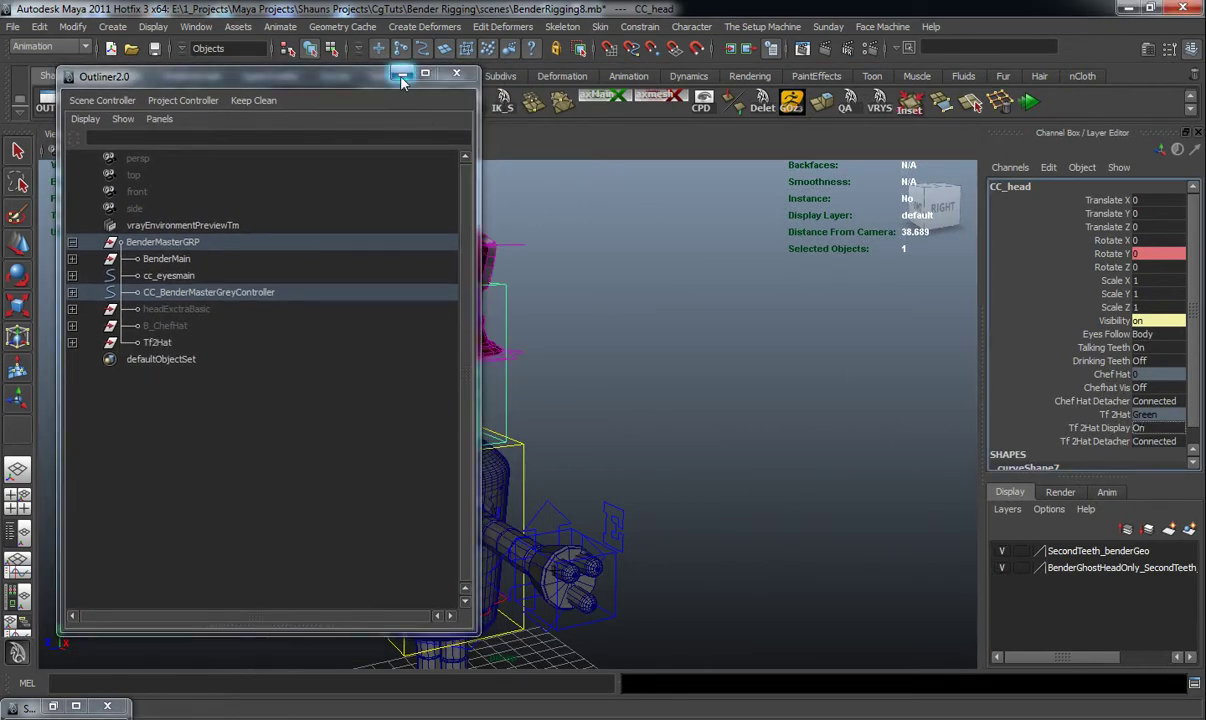
pyautogui.moveTo(343, 77); pyautogui.dragTo(896, 64)
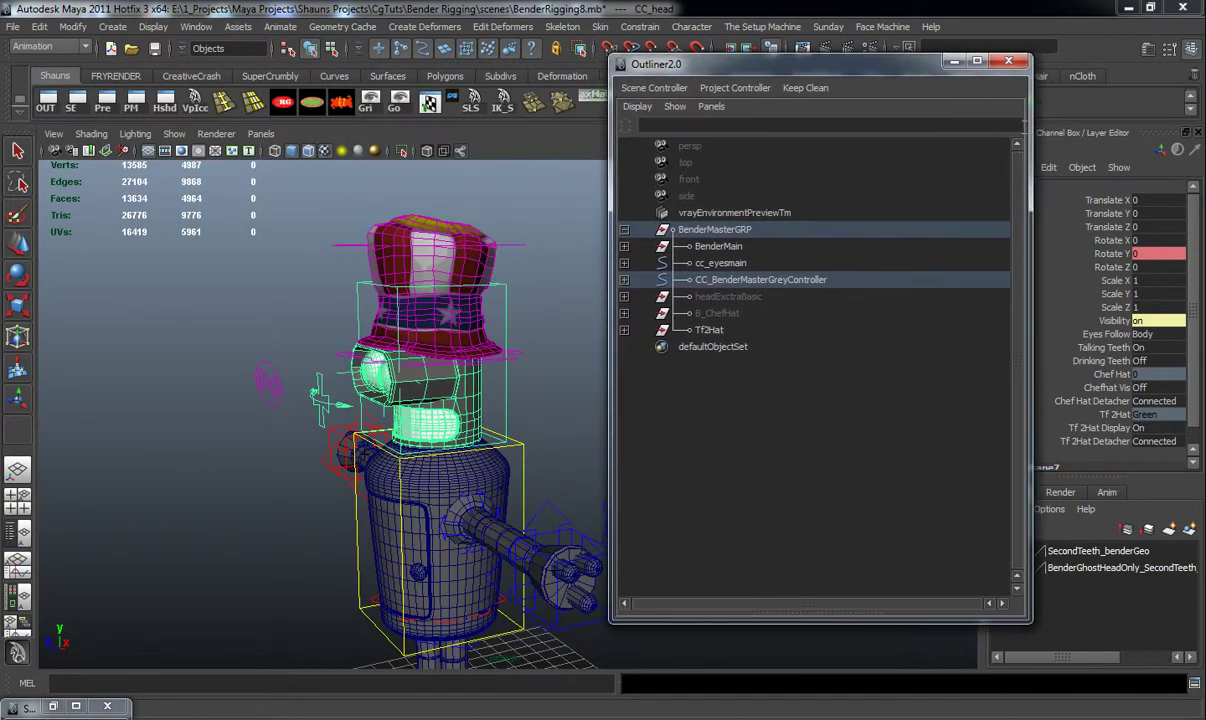
# Step: Open the Set Driven Key window and load the head controller CC_head as the driver
pyautogui.click(275, 28)
pyautogui.moveTo(308, 120)
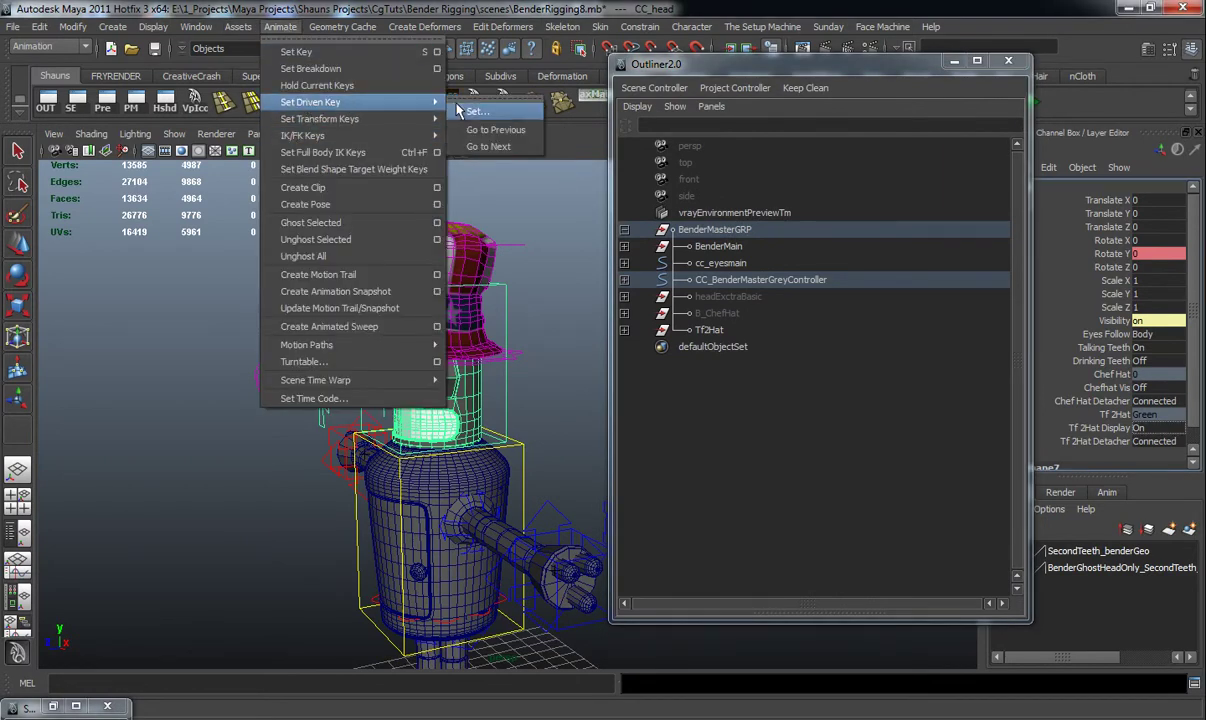
pyautogui.click(490, 128)
pyautogui.keyDown('alt'); pyautogui.moveTo(490, 402); pyautogui.dragTo(548, 416); pyautogui.keyUp('alt')
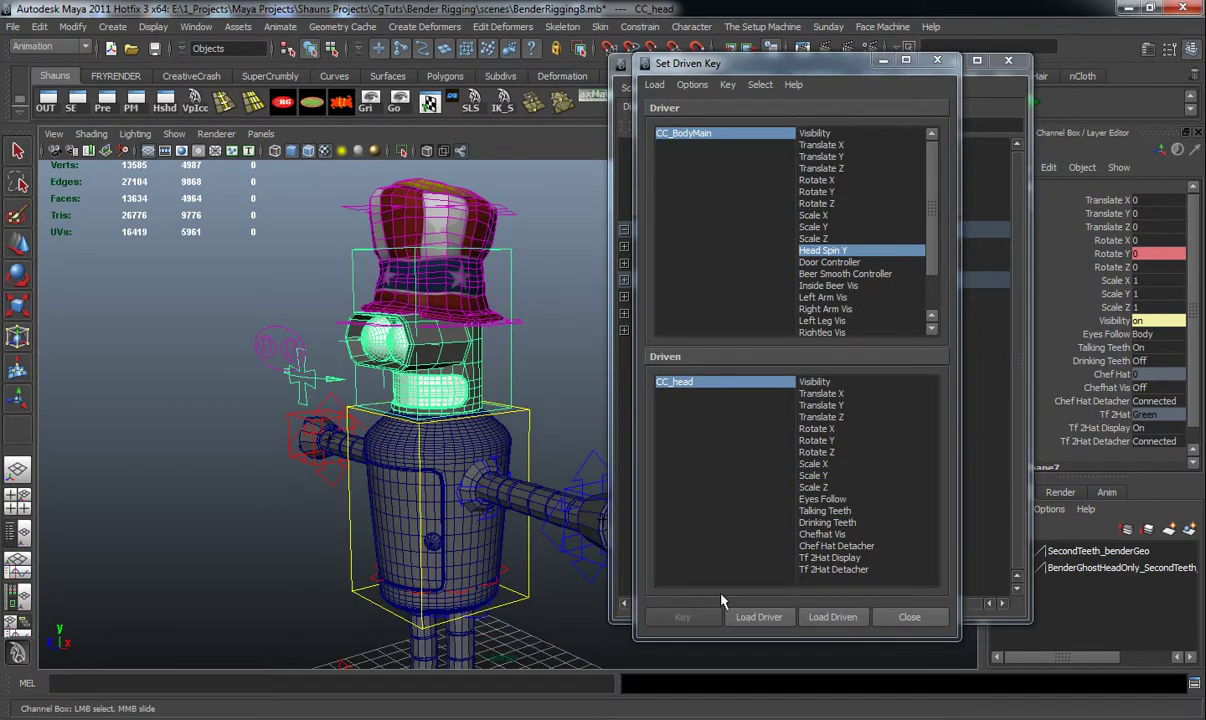
pyautogui.click(759, 617)
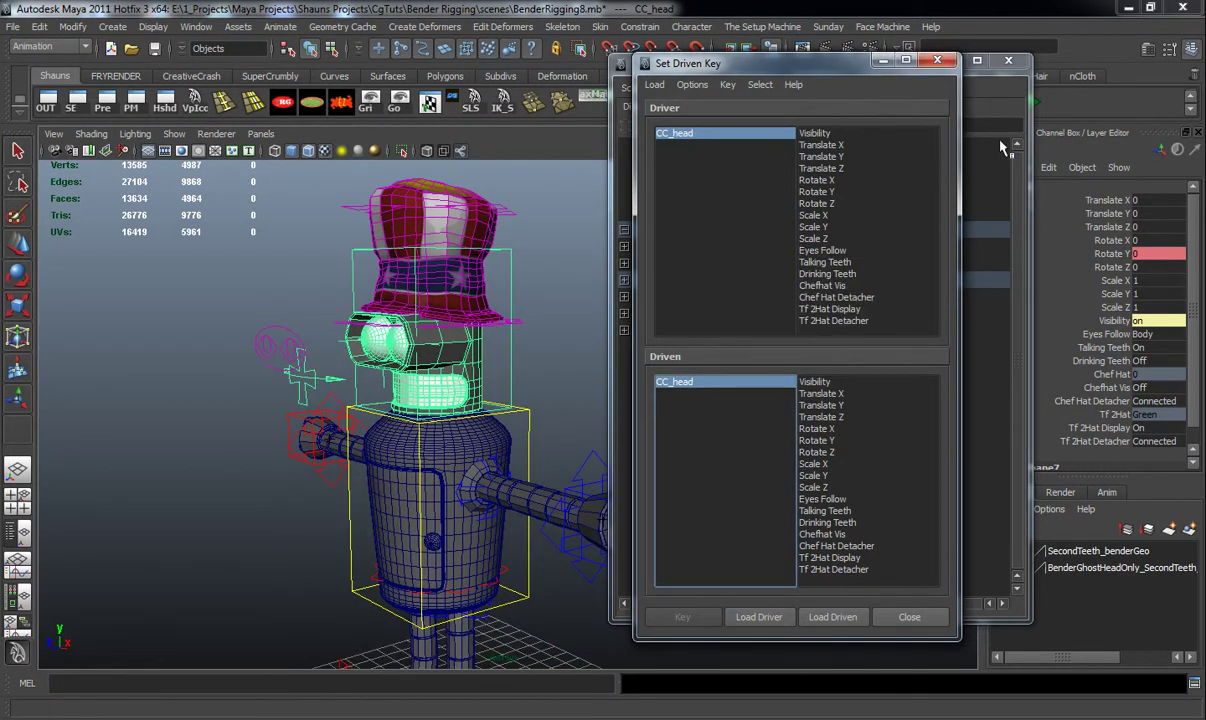
# Step: Find the parent constraint under the Tf2Hat group's main hat controller and load it as the driven object in Set Driven Key
pyautogui.click(975, 85)
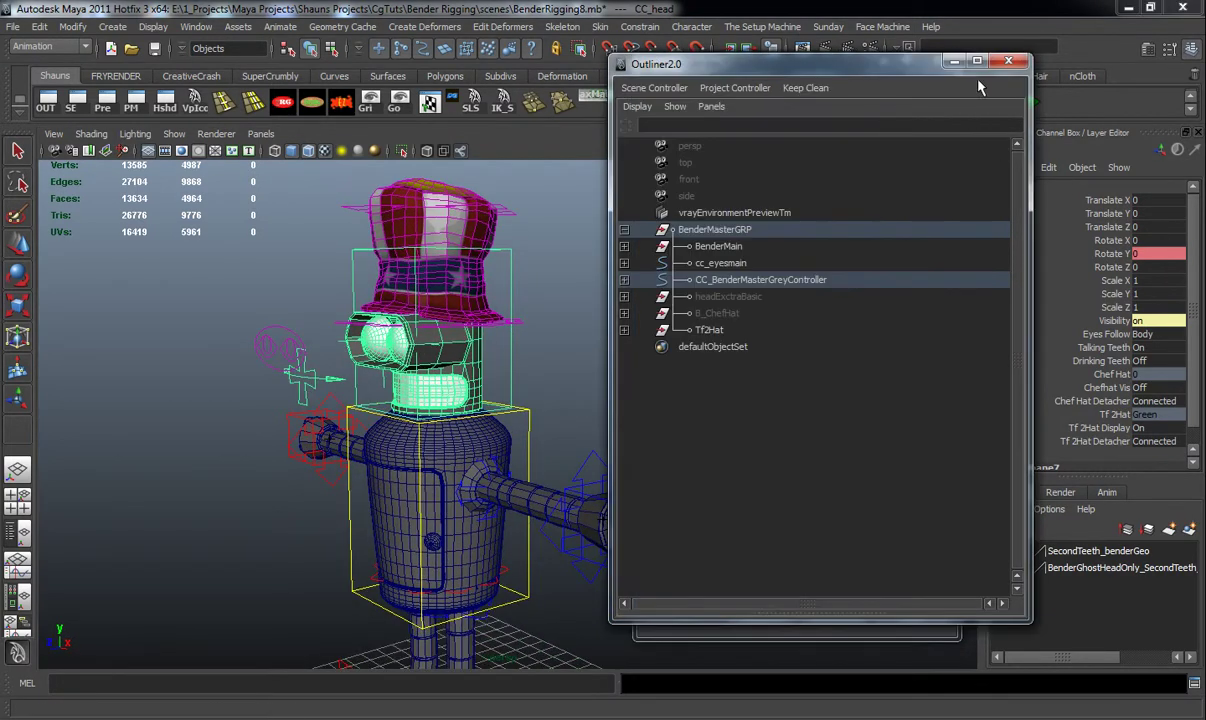
pyautogui.click(624, 329)
pyautogui.click(624, 346)
pyautogui.click(624, 363)
pyautogui.click(624, 380)
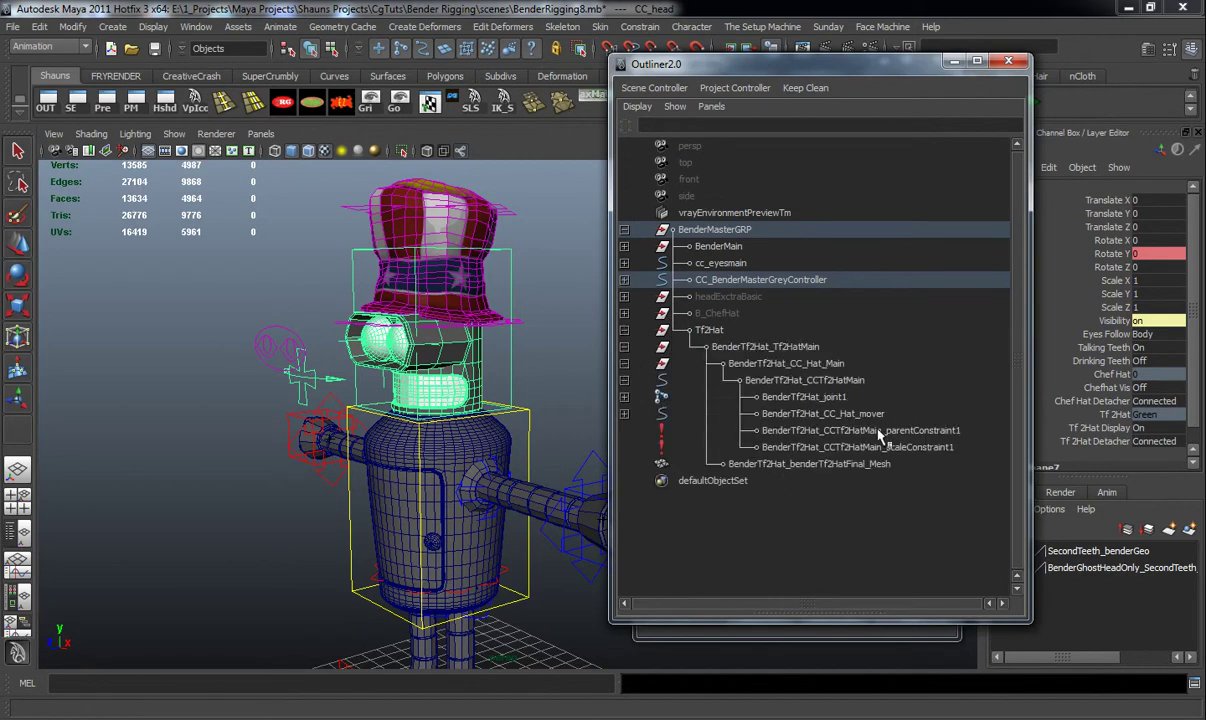
pyautogui.click(832, 430)
pyautogui.click(955, 62)
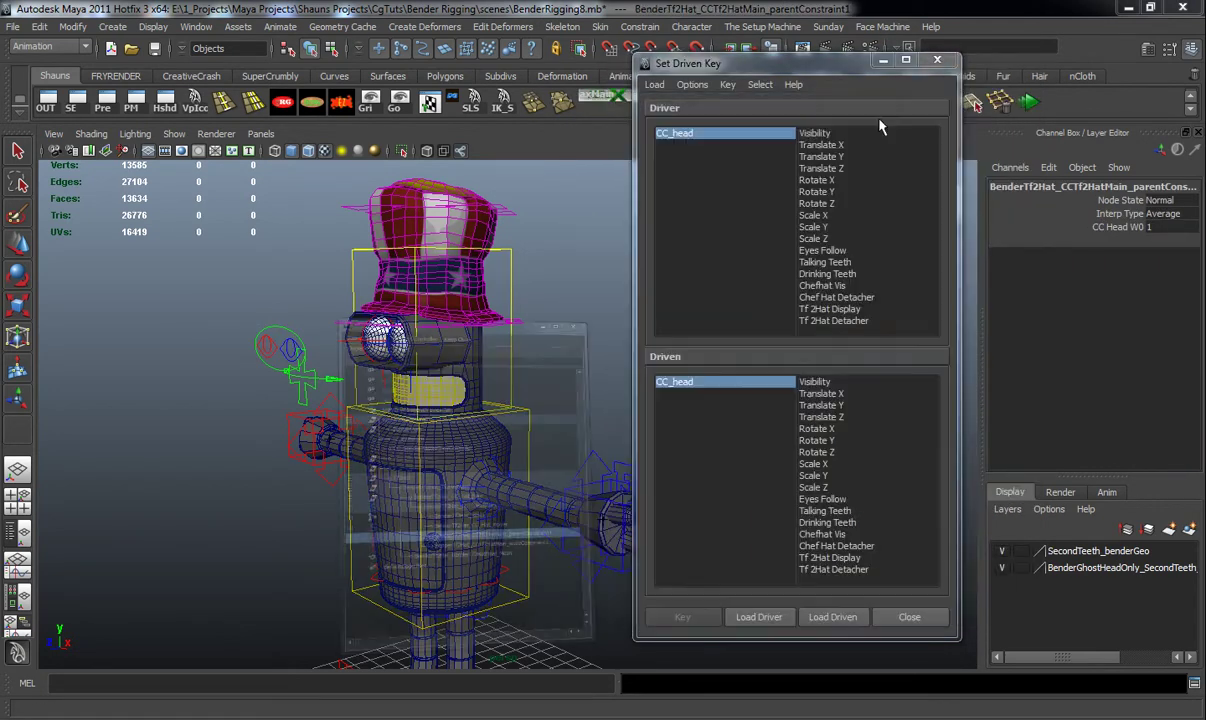
pyautogui.moveTo(835, 58); pyautogui.dragTo(812, 48)
pyautogui.click(800, 602)
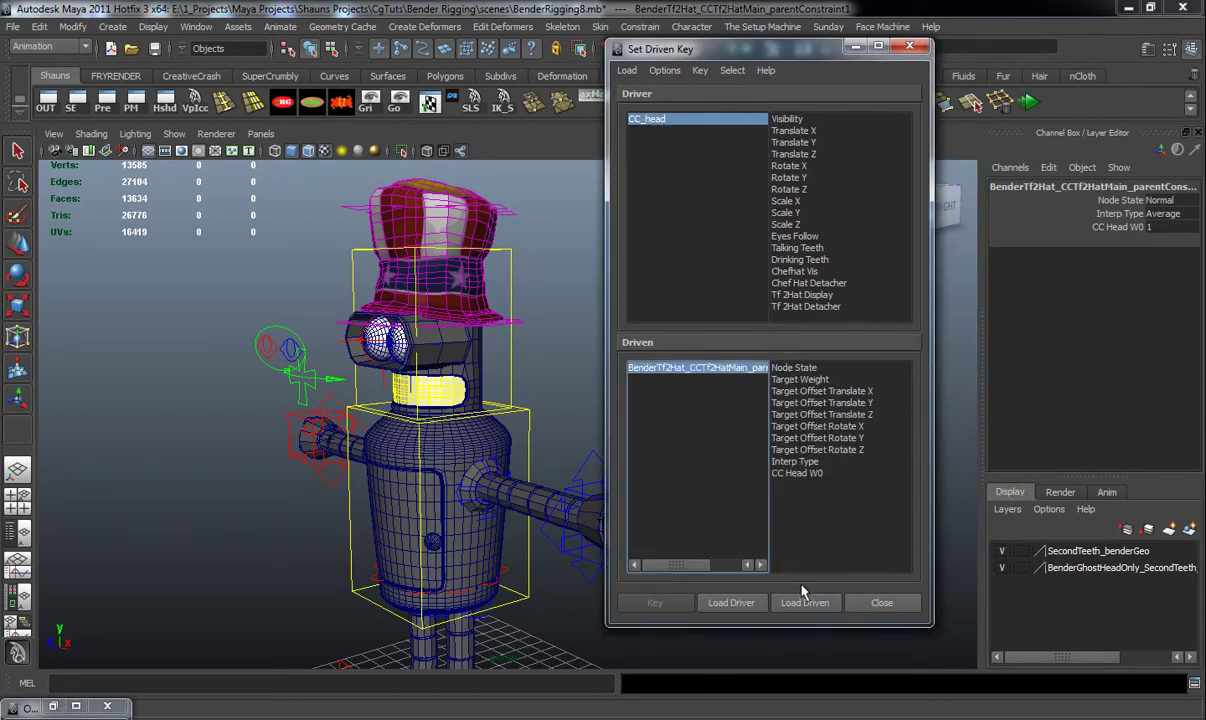
# Step: Key the hat parent constraint's Node State at Normal against CC_head's Tf 2Hat Detacher set to Connected
pyautogui.click(793, 367)
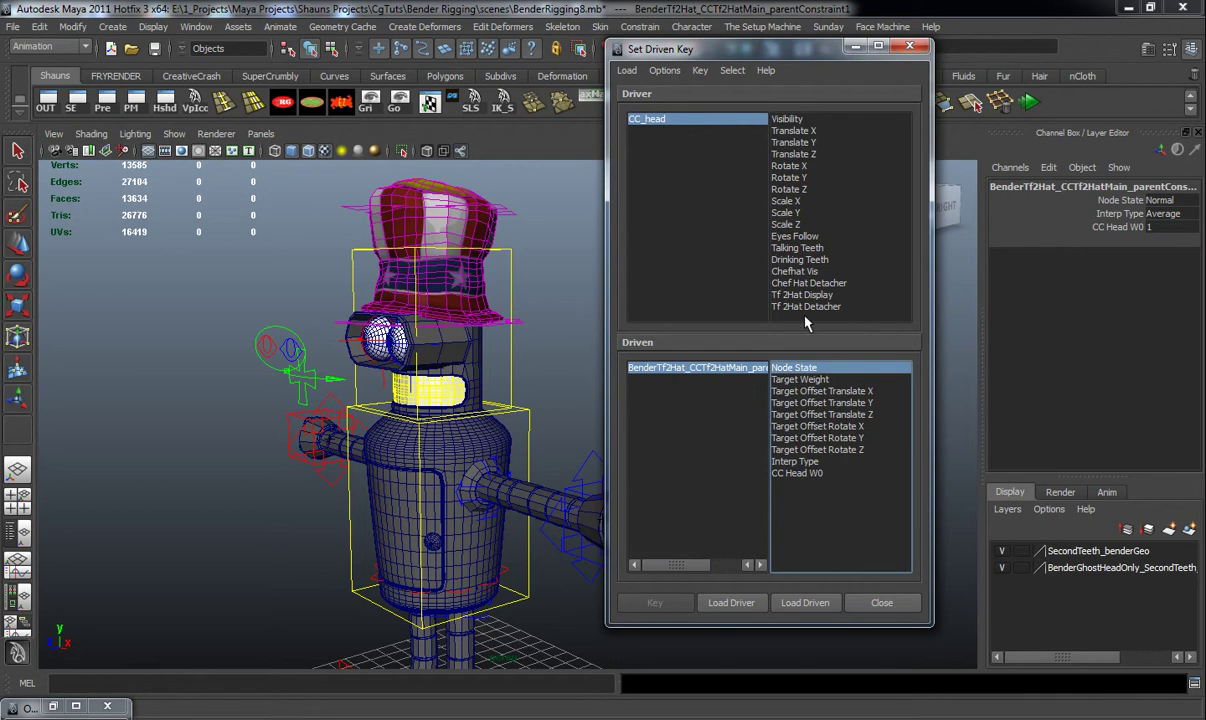
pyautogui.click(886, 305)
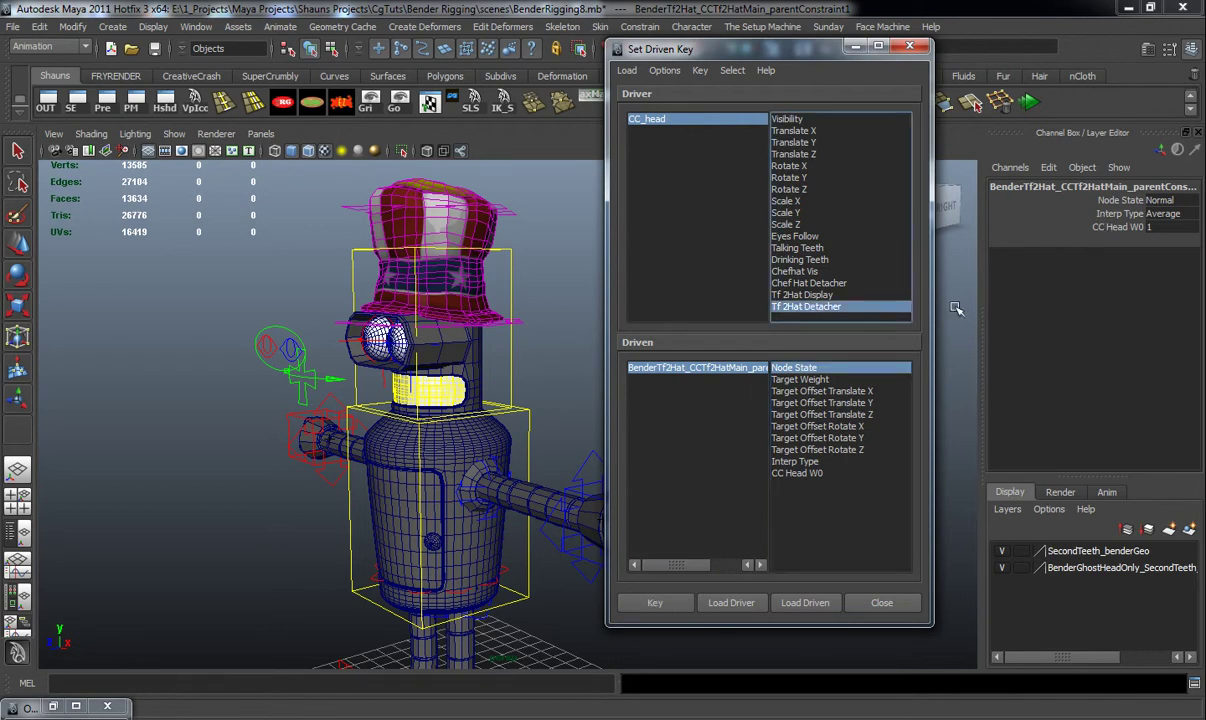
pyautogui.click(665, 119)
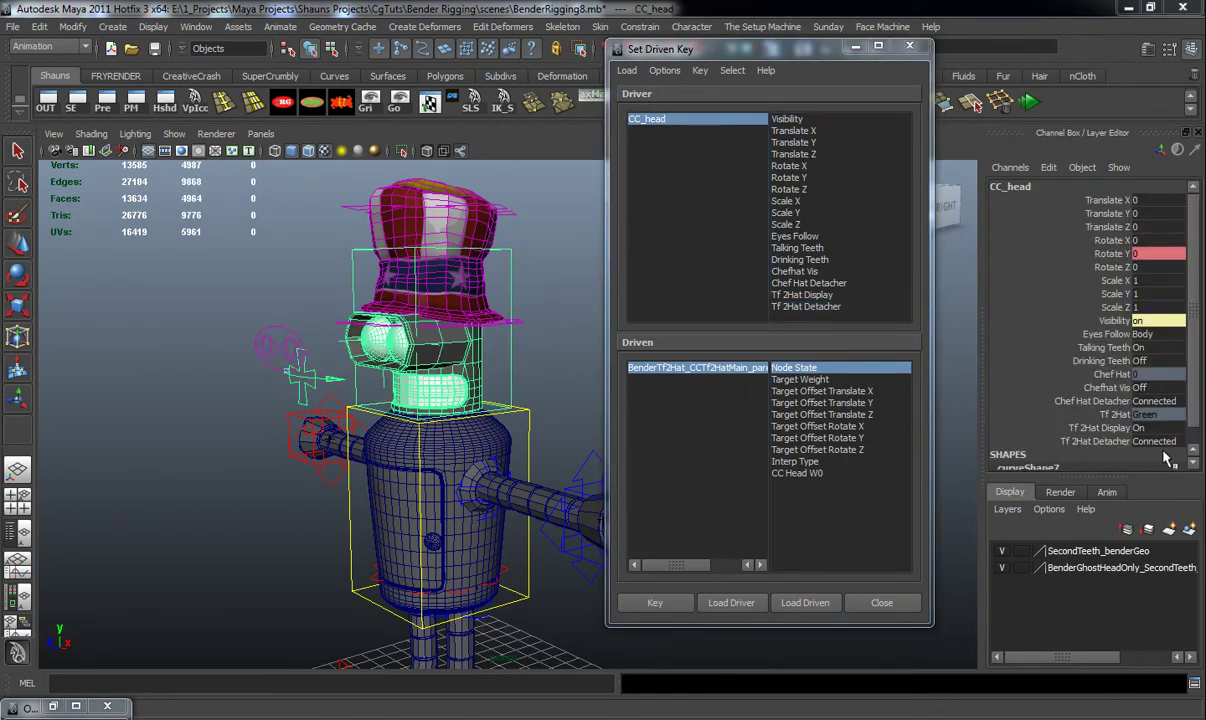
pyautogui.click(684, 368)
pyautogui.click(807, 307)
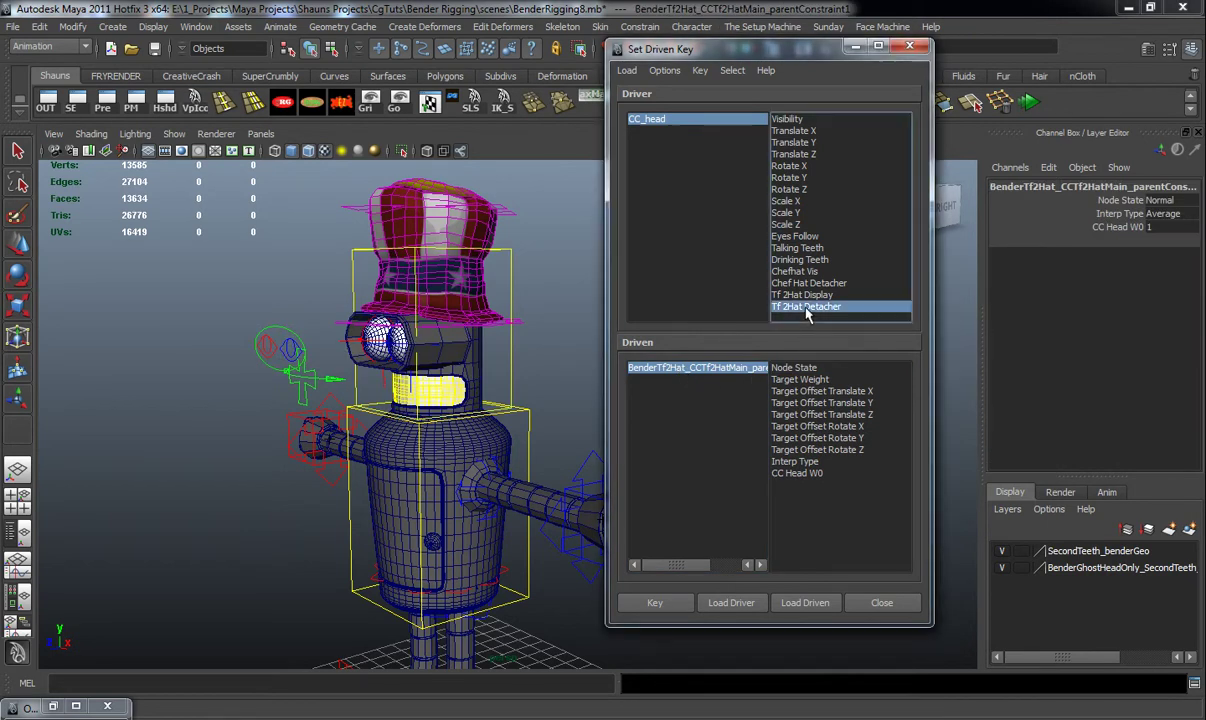
pyautogui.click(790, 368)
pyautogui.click(655, 602)
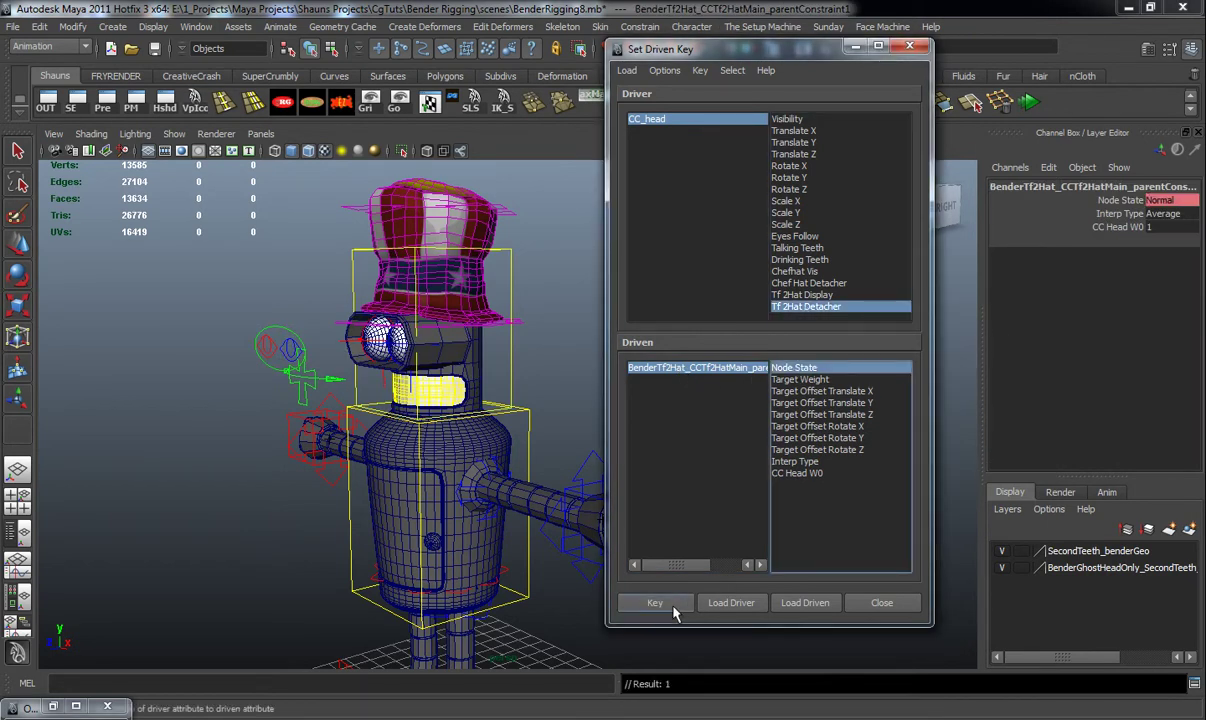
# Step: Set CC_head's Tf 2Hat Detacher to Free and the hat parent constraint's Node State to Blocking, and key that relationship
pyautogui.click(665, 120)
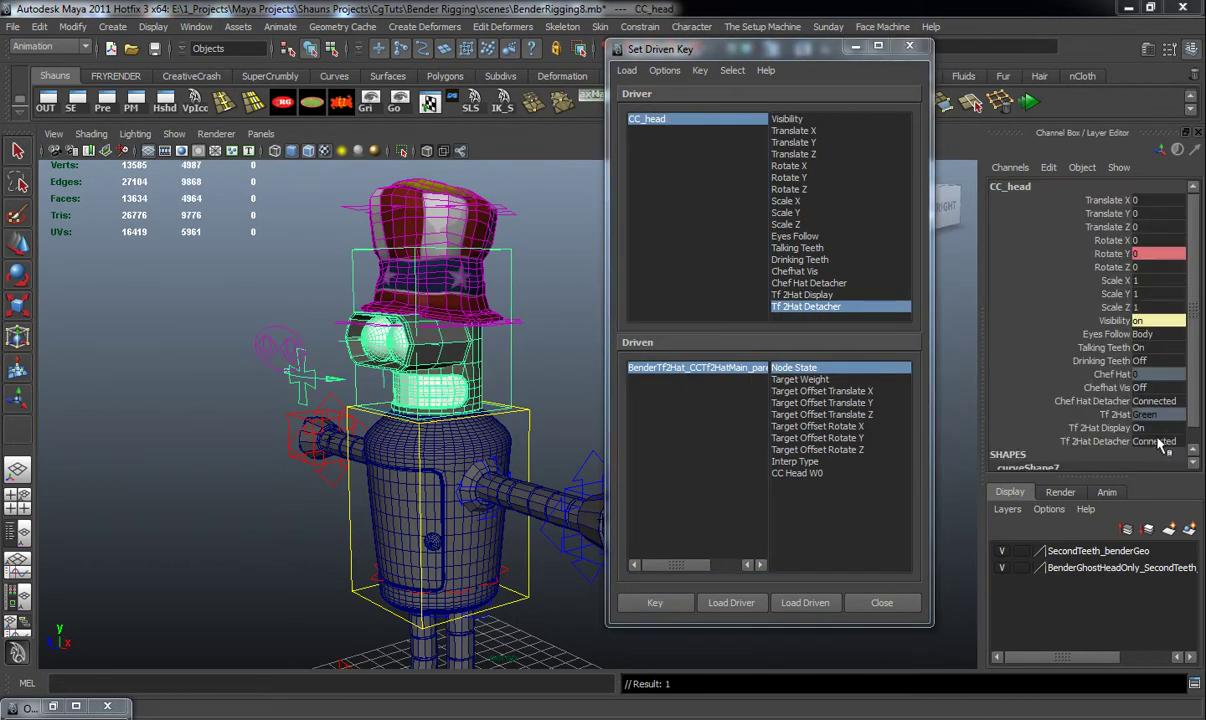
pyautogui.click(1145, 441)
pyautogui.click(1160, 474)
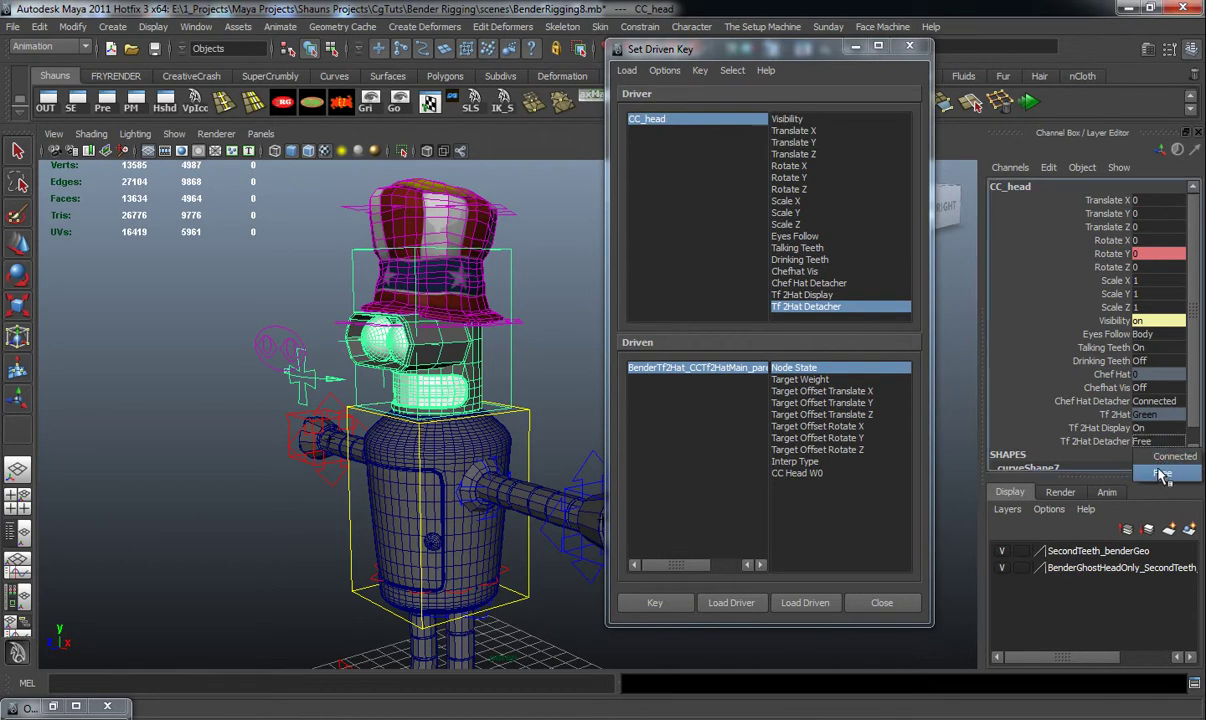
pyautogui.click(687, 368)
pyautogui.click(1158, 200)
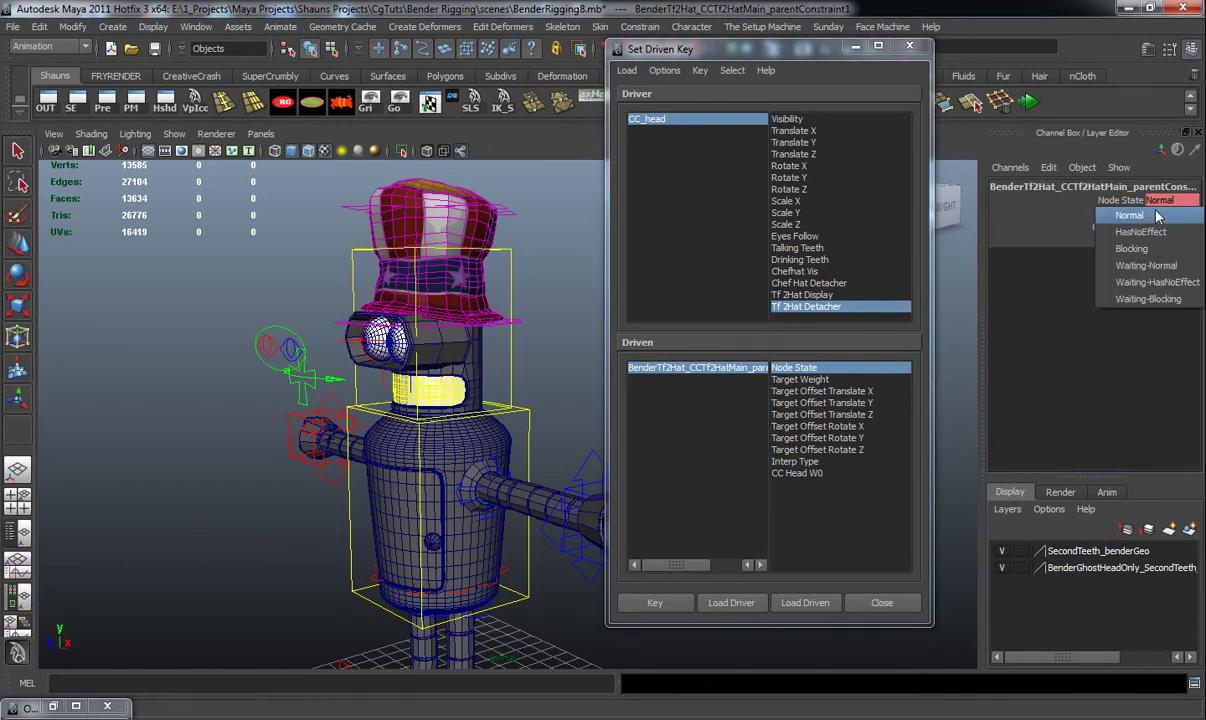
pyautogui.click(1075, 258)
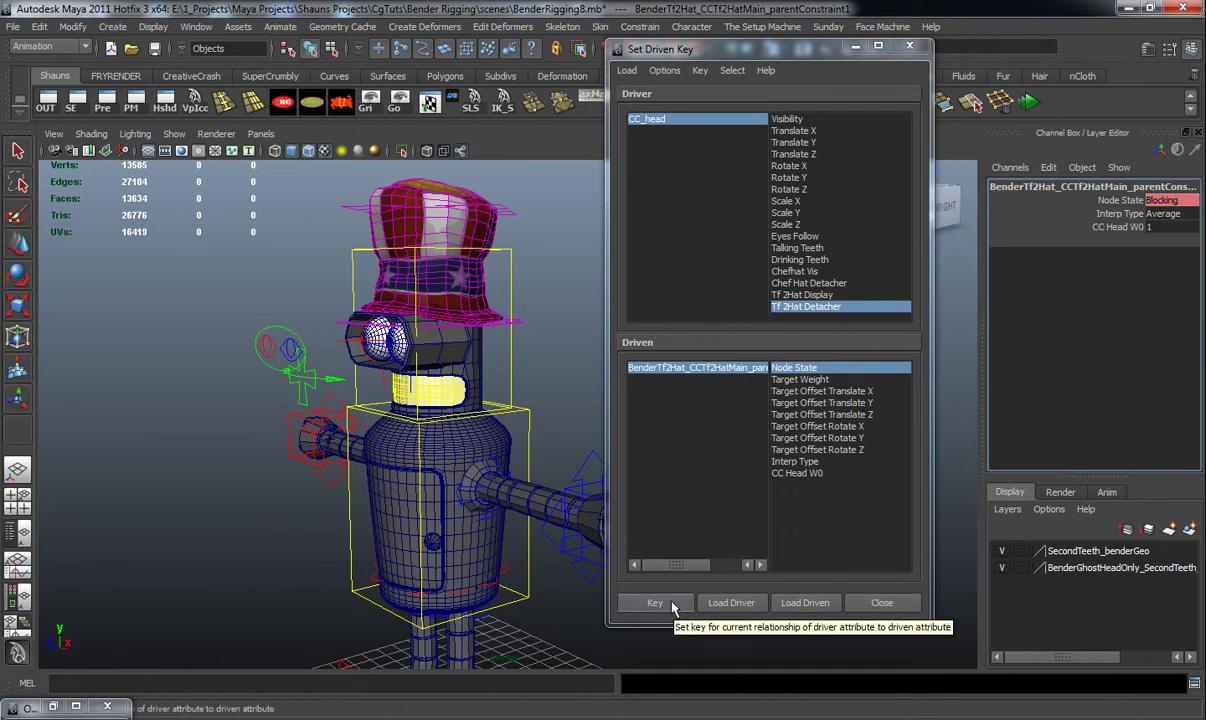
pyautogui.click(673, 607)
# Step: Select the head controller and set its Tf 2Hat Detacher attribute back to Connected
pyautogui.scroll(-3, 366, 511)
pyautogui.keyDown('alt'); pyautogui.moveTo(366, 511); pyautogui.dragTo(380, 402, button='middle'); pyautogui.keyUp('alt')
pyautogui.keyDown('alt'); pyautogui.moveTo(380, 402); pyautogui.dragTo(405, 458); pyautogui.keyUp('alt')
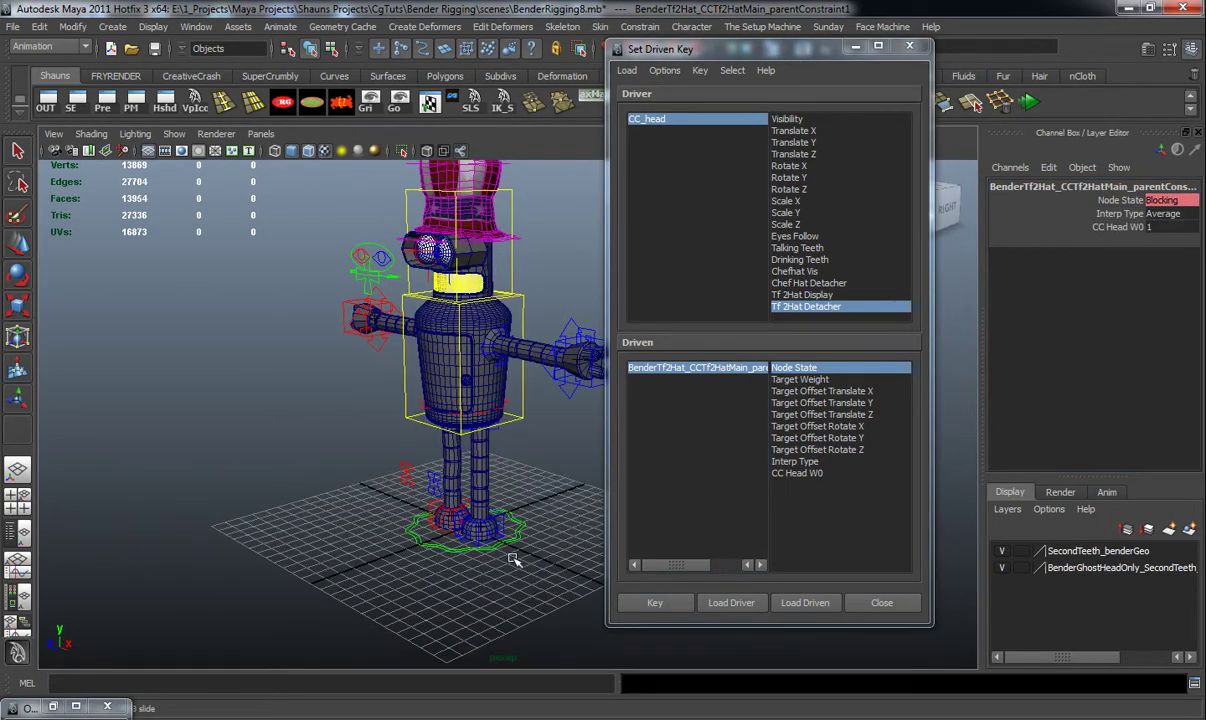
pyautogui.click(510, 560)
pyautogui.click(510, 268)
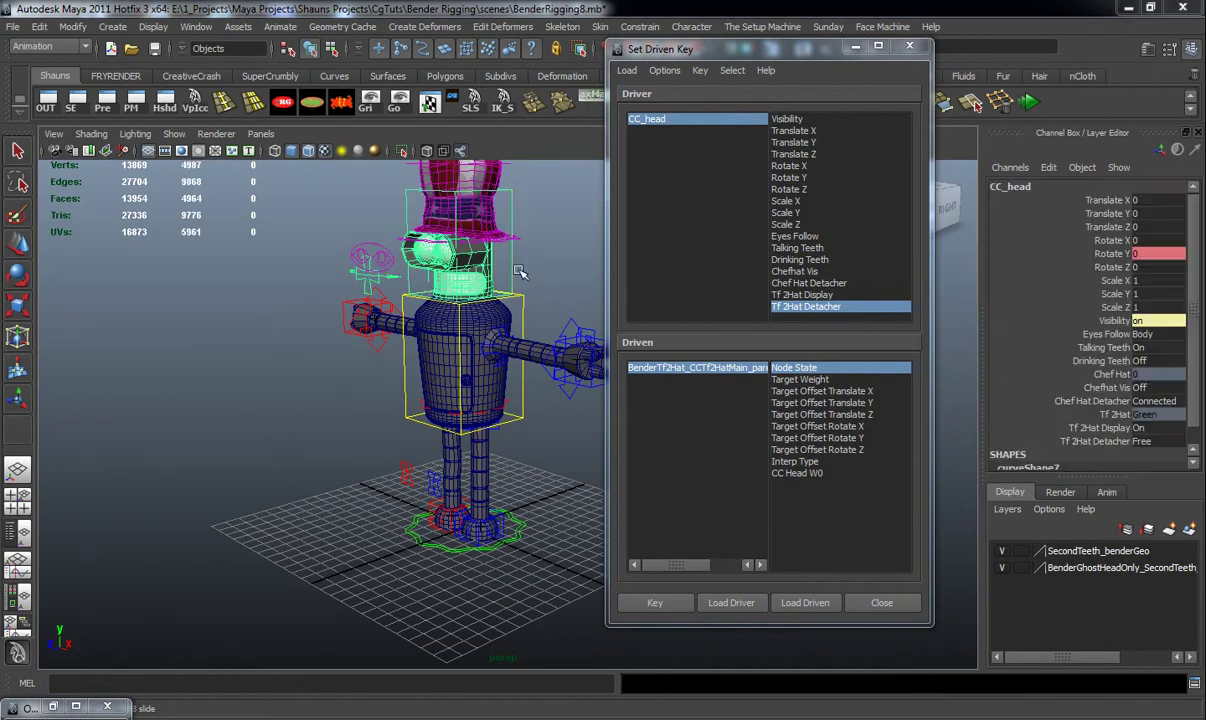
pyautogui.click(1141, 441)
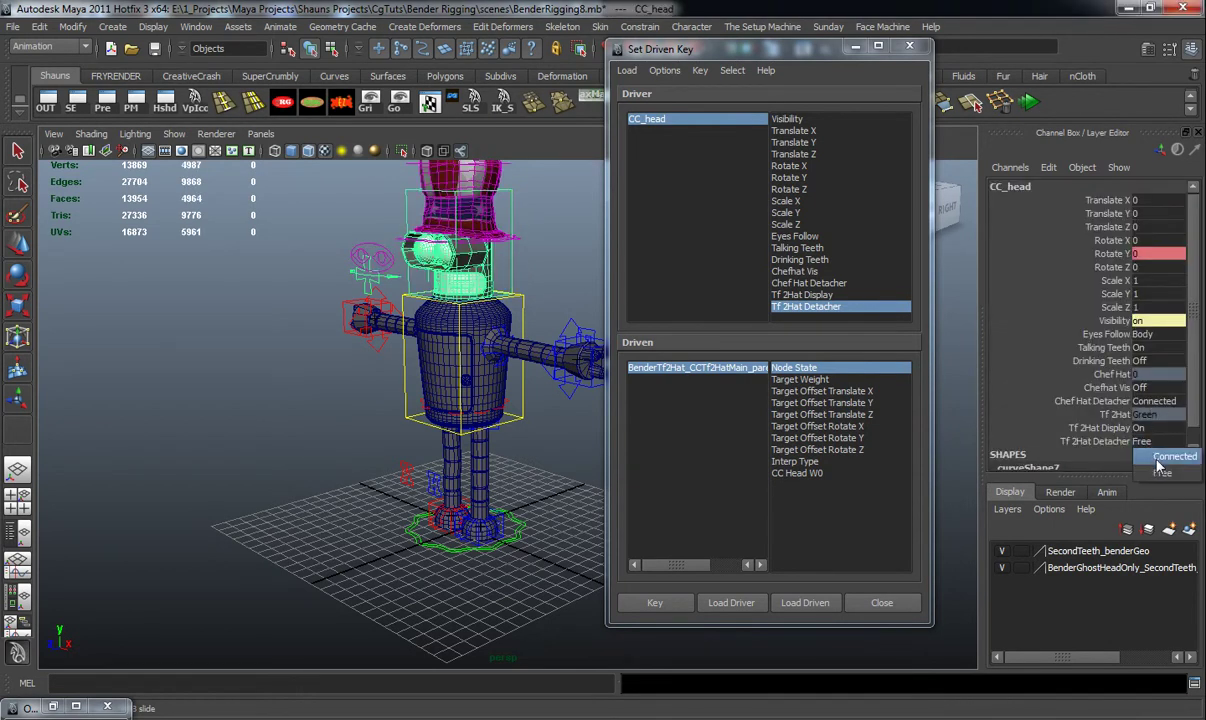
pyautogui.click(1160, 471)
# Step: Test the hat attachment by scaling the master grey controller down to about 0.677, and undo the scaling
pyautogui.click(480, 548)
pyautogui.moveTo(480, 548); pyautogui.dragTo(336, 522)
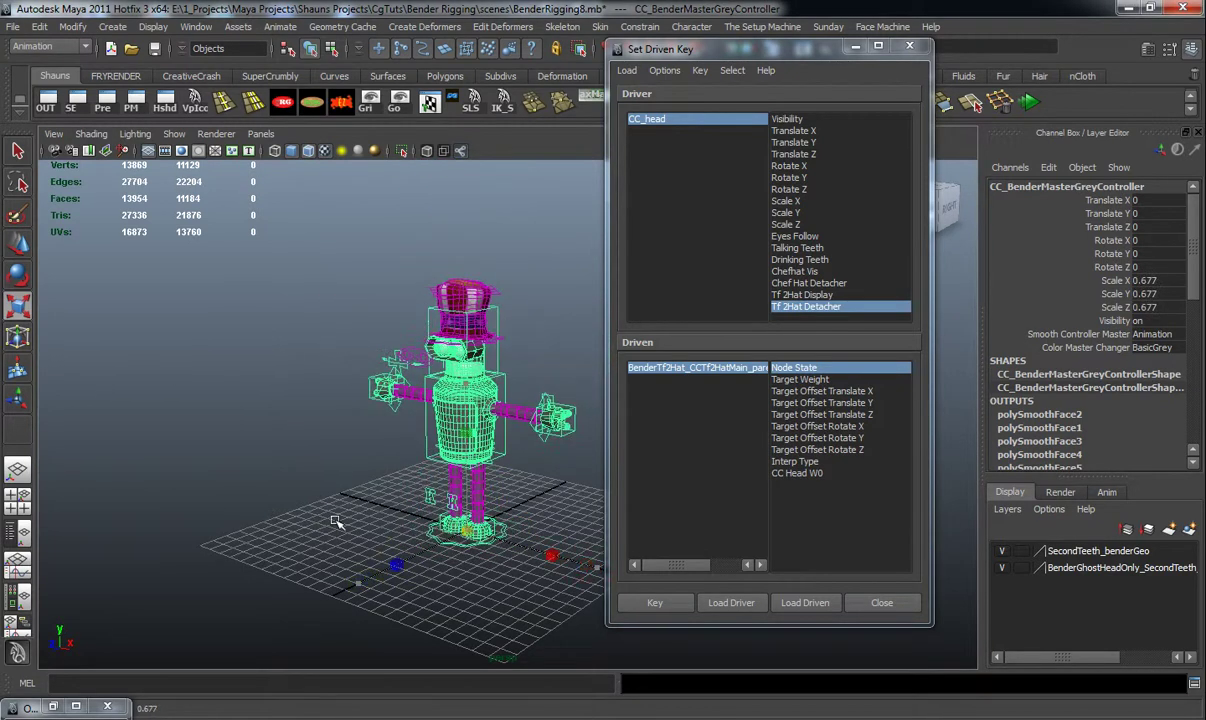
pyautogui.hotkey('ctrl', 'z')
# Step: Test the hat attachment by rotating the head controller around the Y axis
pyautogui.click(557, 298)
pyautogui.keyDown('alt'); pyautogui.moveTo(556, 298); pyautogui.dragTo(554, 357, button='middle'); pyautogui.keyUp('alt')
pyautogui.click(513, 347)
pyautogui.press('e')
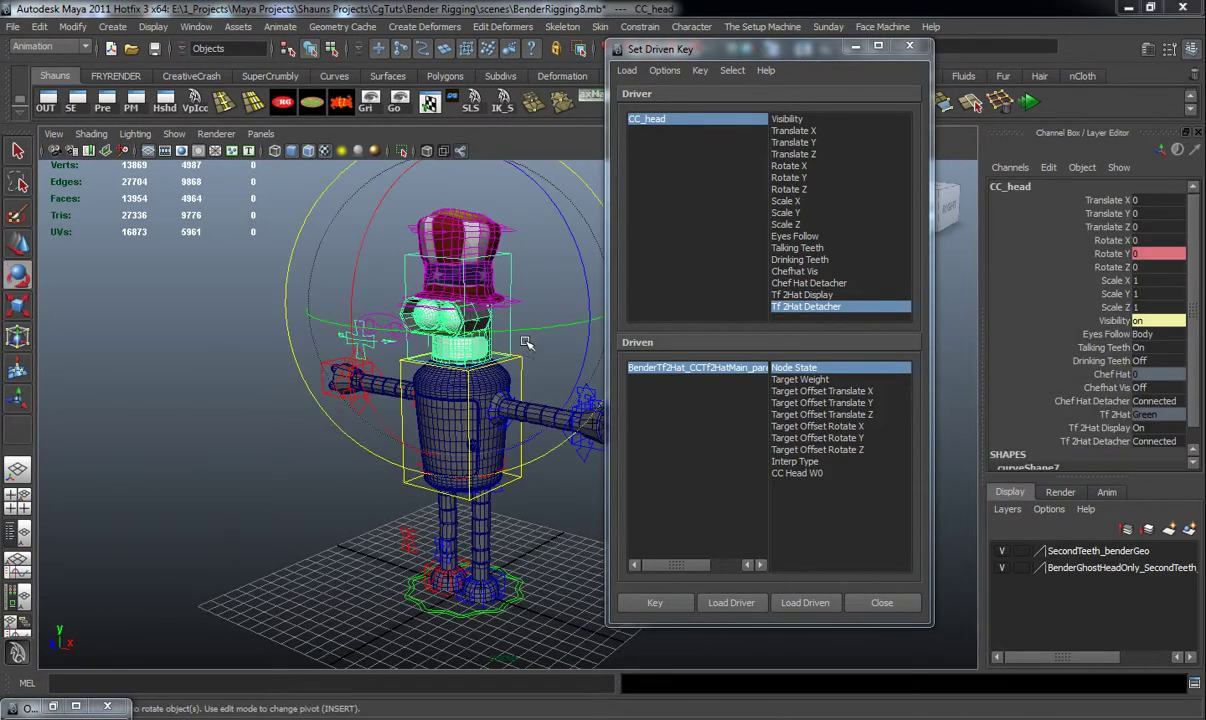
pyautogui.moveTo(460, 326); pyautogui.dragTo(383, 330)
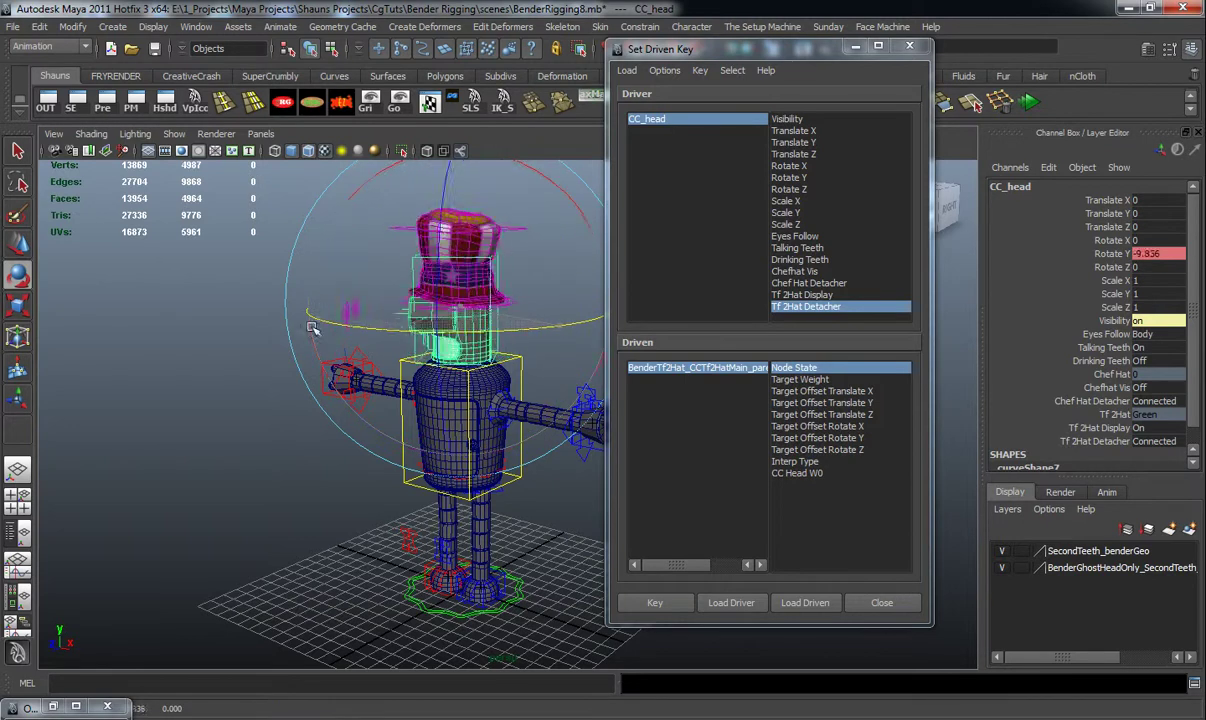
pyautogui.click(253, 280)
# Step: Test the hat deformation by moving the CC_Hat_mover controller above the hat along X
pyautogui.keyDown('alt'); pyautogui.moveTo(254, 280); pyautogui.dragTo(333, 366); pyautogui.keyUp('alt')
pyautogui.click(515, 324)
pyautogui.press('w')
pyautogui.moveTo(534, 332); pyautogui.dragTo(540, 322)
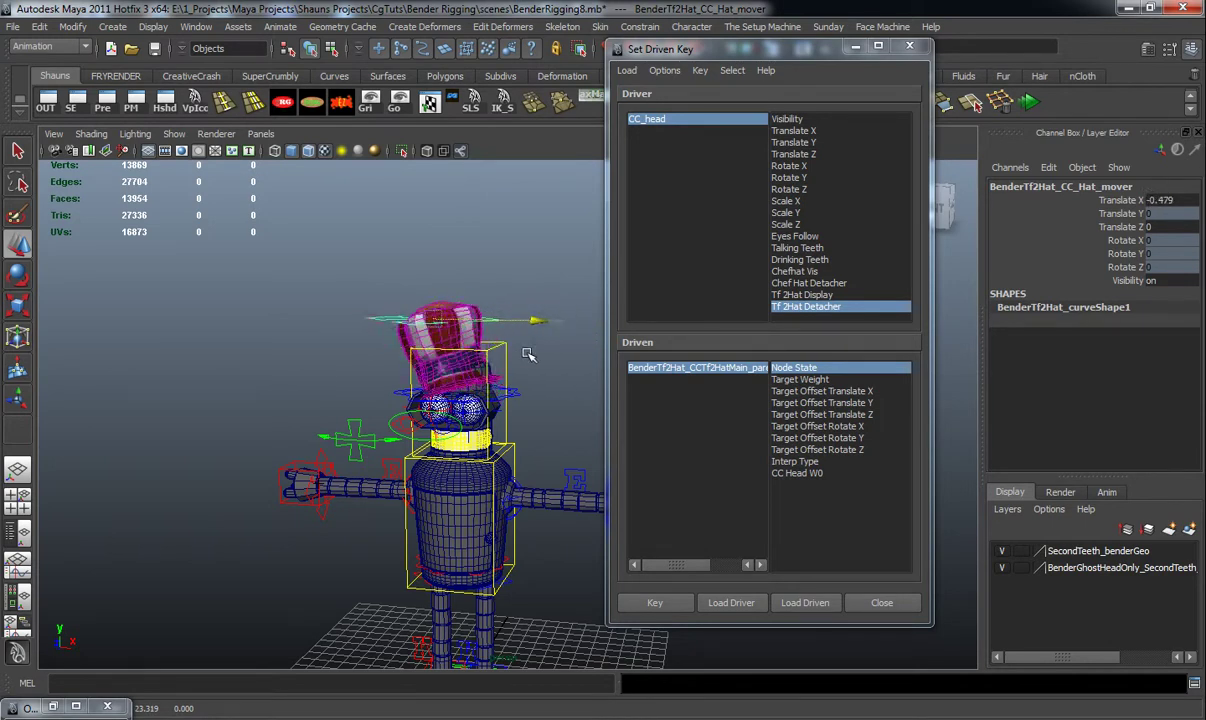
pyautogui.moveTo(549, 362); pyautogui.dragTo(525, 365, button='middle')
# Step: Try the Rendering level of Smooth 6Controller on the main Tf2Hat controller and return it to Animation
pyautogui.click(549, 445)
pyautogui.keyDown('alt'); pyautogui.moveTo(551, 446); pyautogui.dragTo(530, 408); pyautogui.keyUp('alt')
pyautogui.click(498, 355)
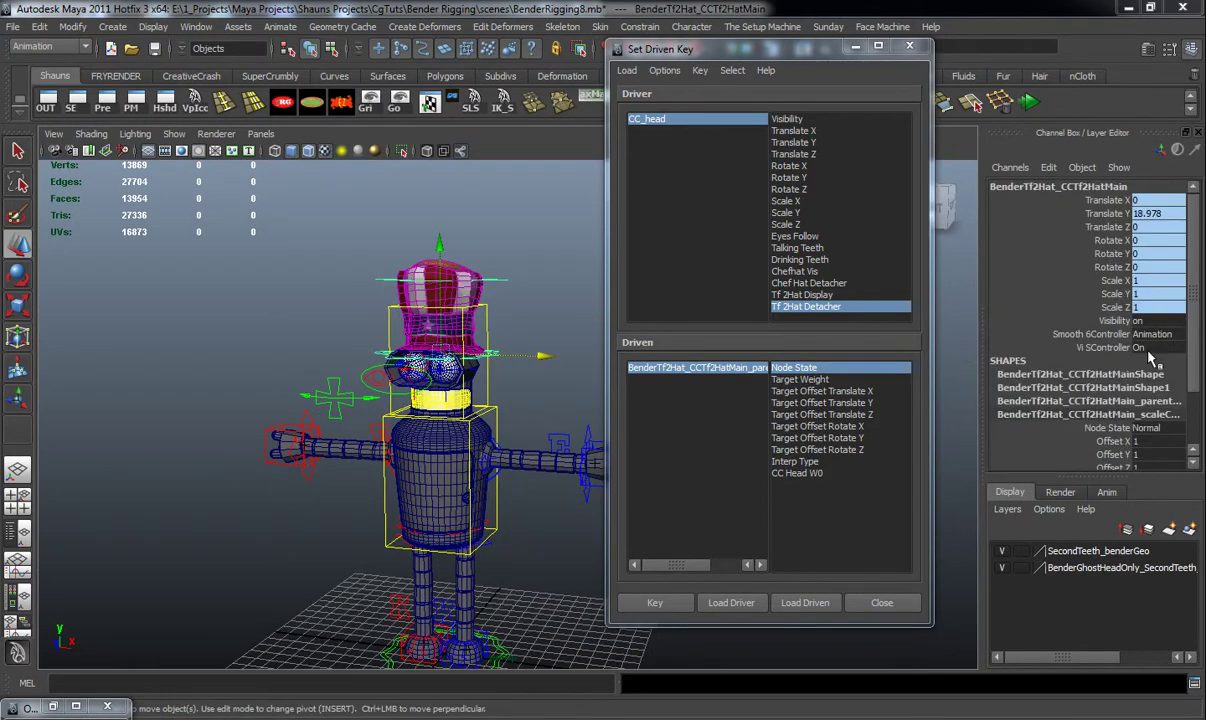
pyautogui.click(318, 315)
pyautogui.keyDown('alt'); pyautogui.moveTo(318, 315); pyautogui.dragTo(316, 372, button='middle'); pyautogui.keyUp('alt')
pyautogui.scroll(5, 316, 372)
pyautogui.keyDown('alt'); pyautogui.moveTo(328, 385); pyautogui.dragTo(432, 421); pyautogui.keyUp('alt')
pyautogui.click(480, 432)
pyautogui.click(1148, 347)
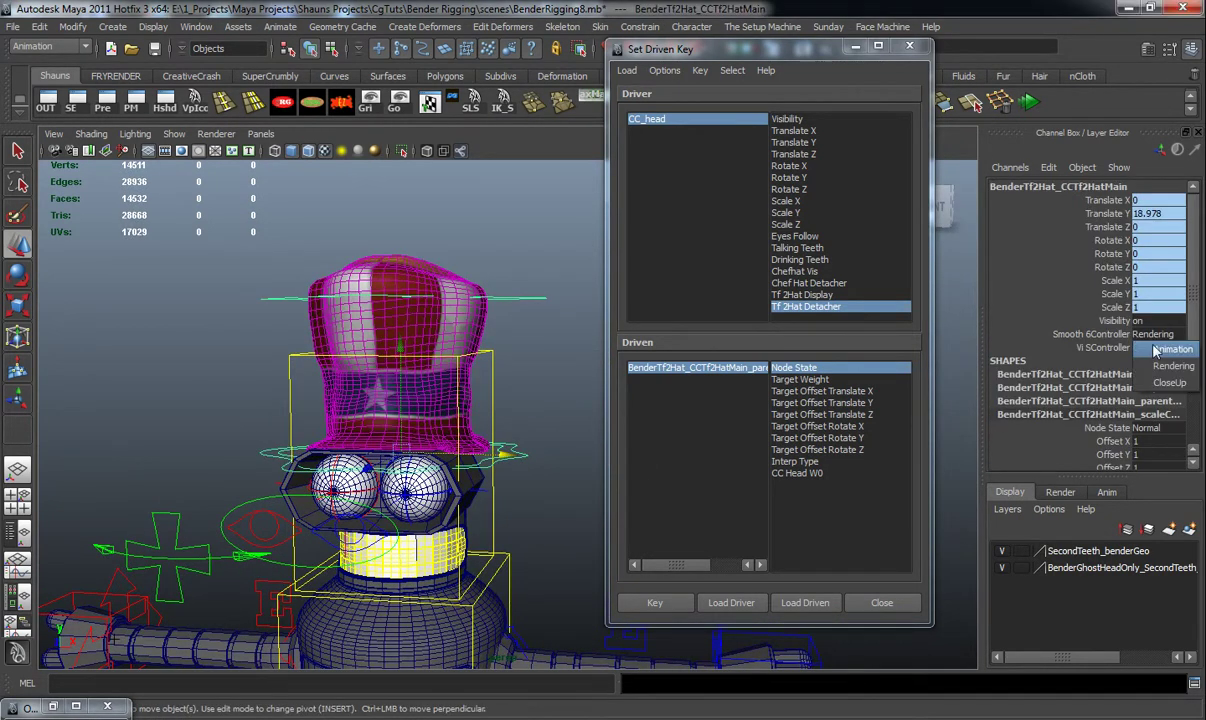
pyautogui.click(1153, 352)
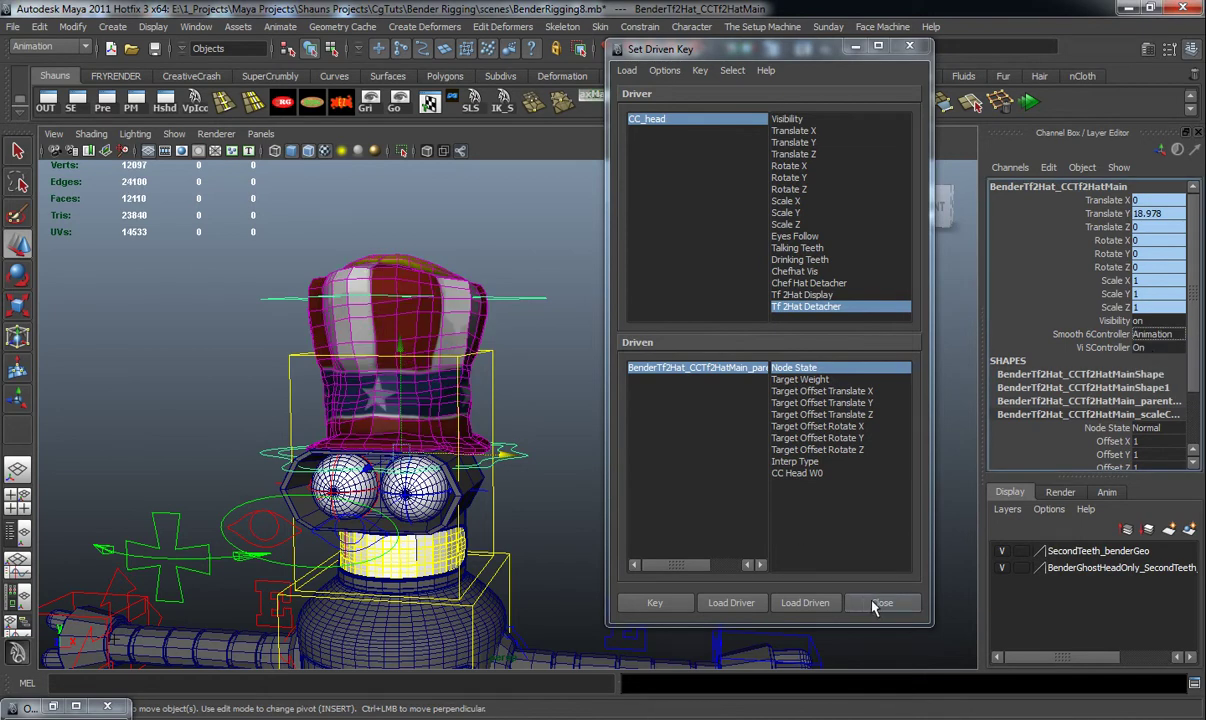
# Step: Close the Set Driven Key window and set the head controller's Tf 2Hat Display attribute to Off
pyautogui.click(909, 46)
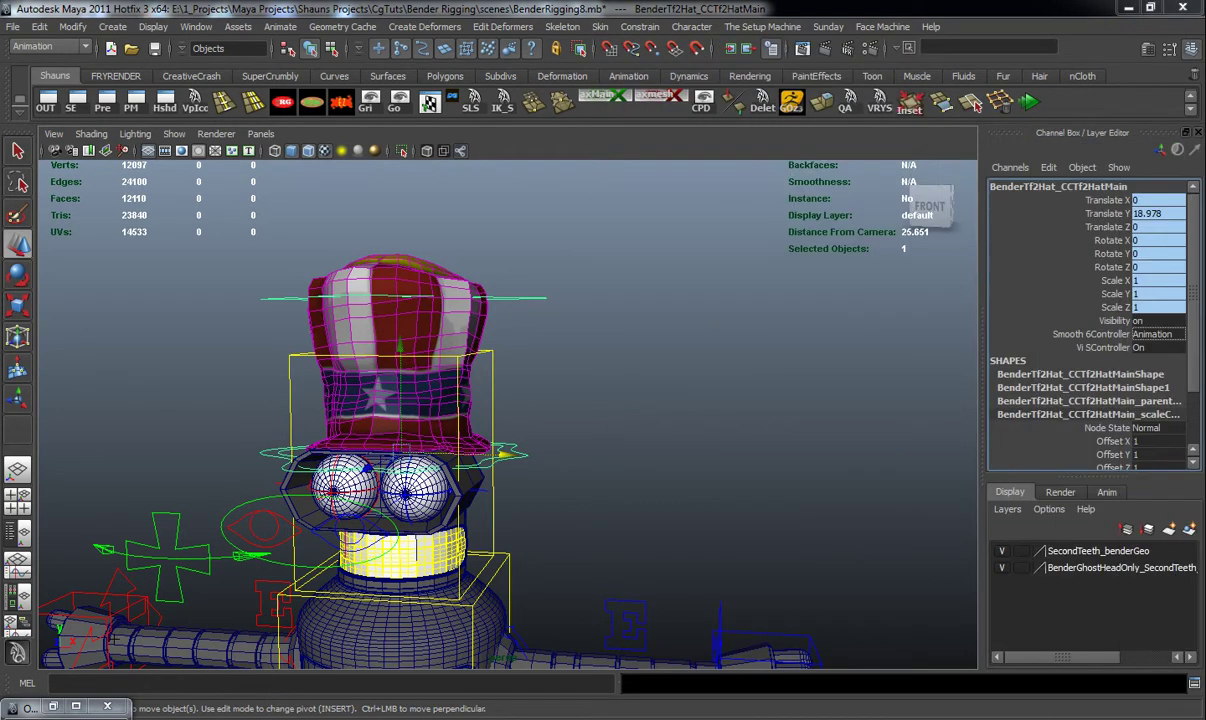
pyautogui.click(826, 450)
pyautogui.keyDown('alt'); pyautogui.moveTo(826, 450); pyautogui.dragTo(646, 390); pyautogui.keyUp('alt')
pyautogui.scroll(-3, 657, 466)
pyautogui.scroll(3, 578, 390)
pyautogui.click(530, 374)
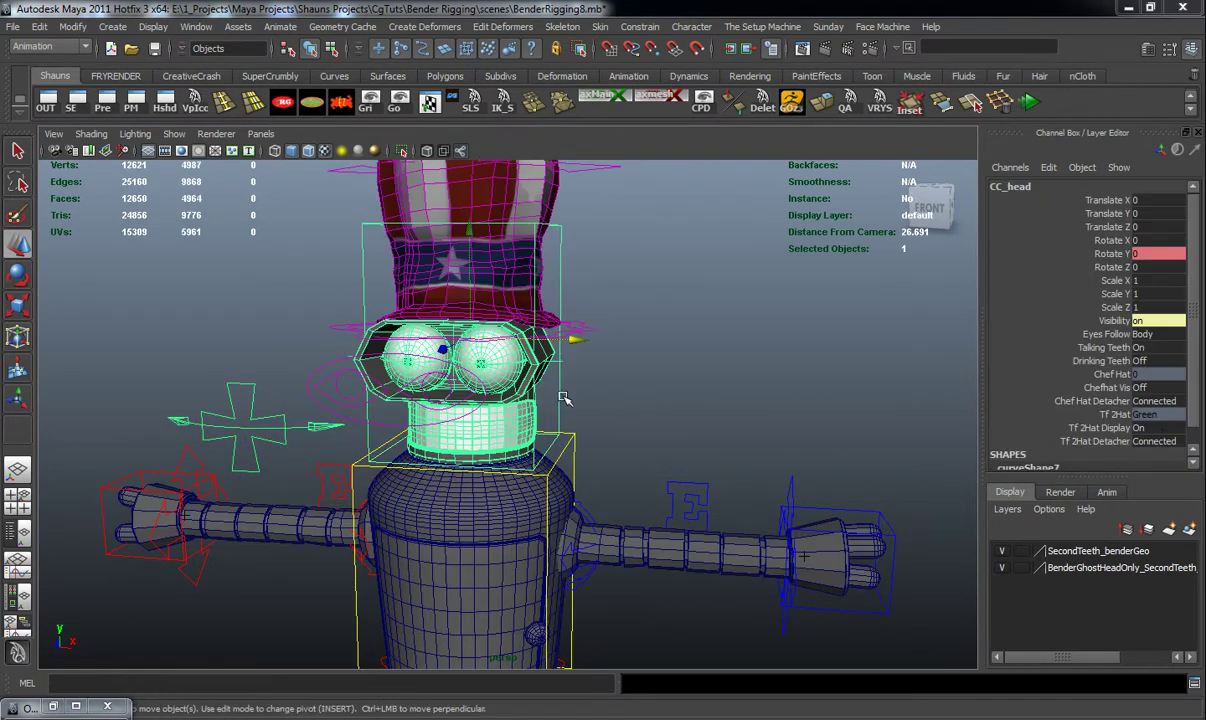
pyautogui.click(1160, 442)
pyautogui.click(1160, 455)
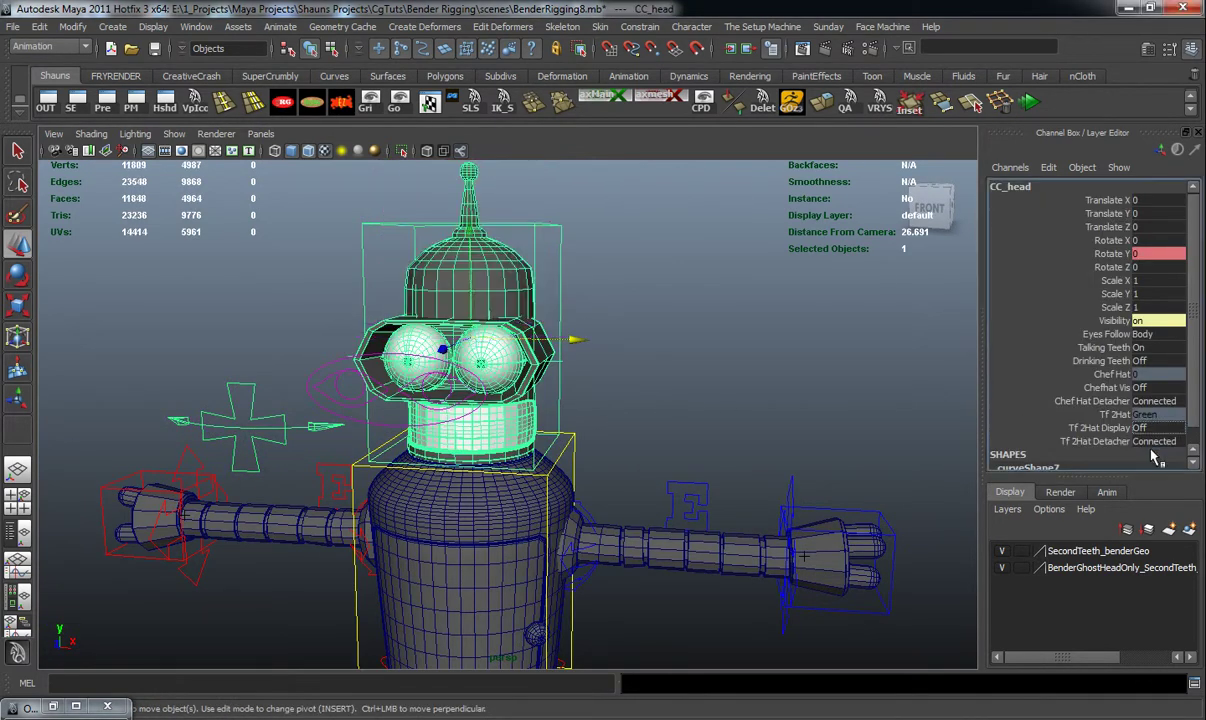
# Step: Import GenderBenderHair.mb from the Bender Rigging scenes folder into the scene
pyautogui.click(611, 406)
pyautogui.scroll(-3, 611, 406)
pyautogui.keyDown('alt'); pyautogui.moveTo(611, 406); pyautogui.dragTo(541, 347); pyautogui.keyUp('alt')
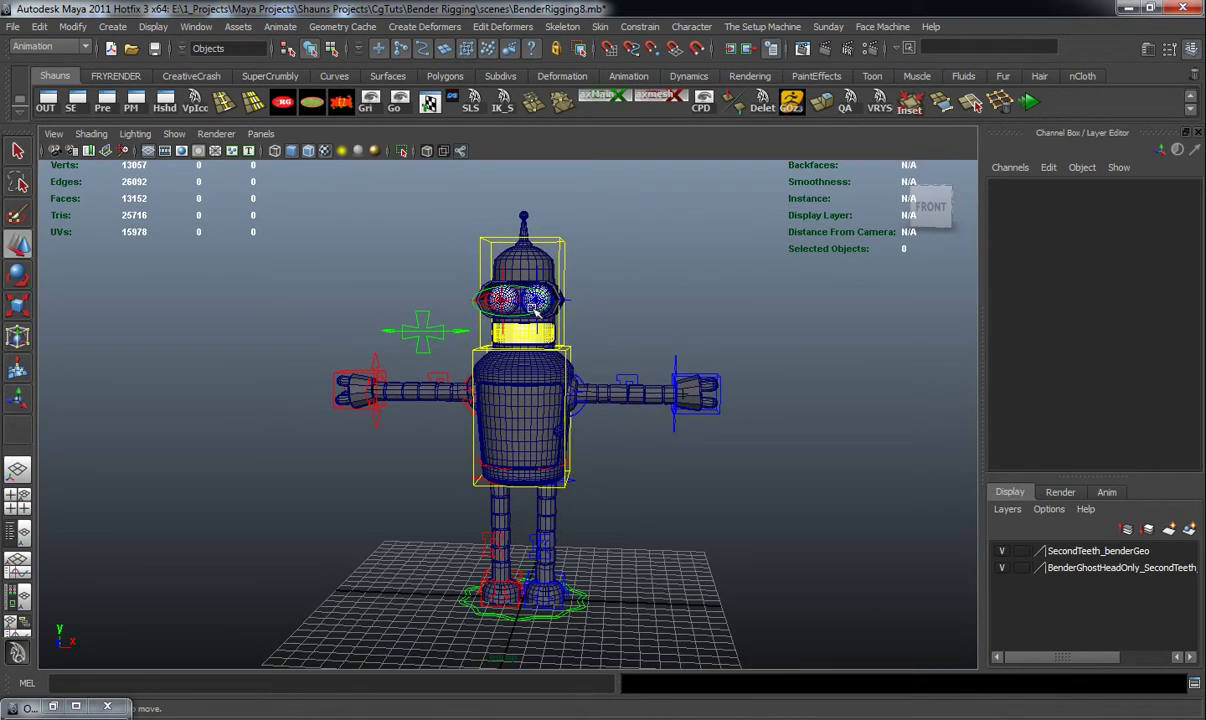
pyautogui.click(13, 26)
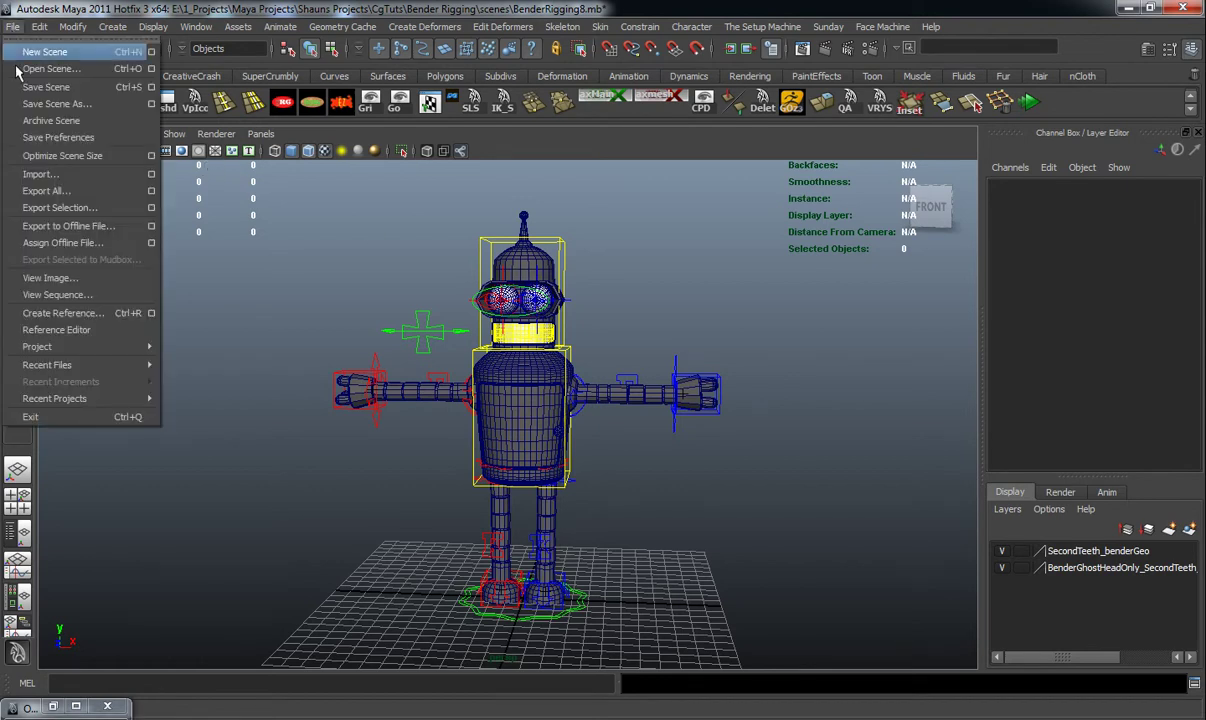
pyautogui.click(40, 168)
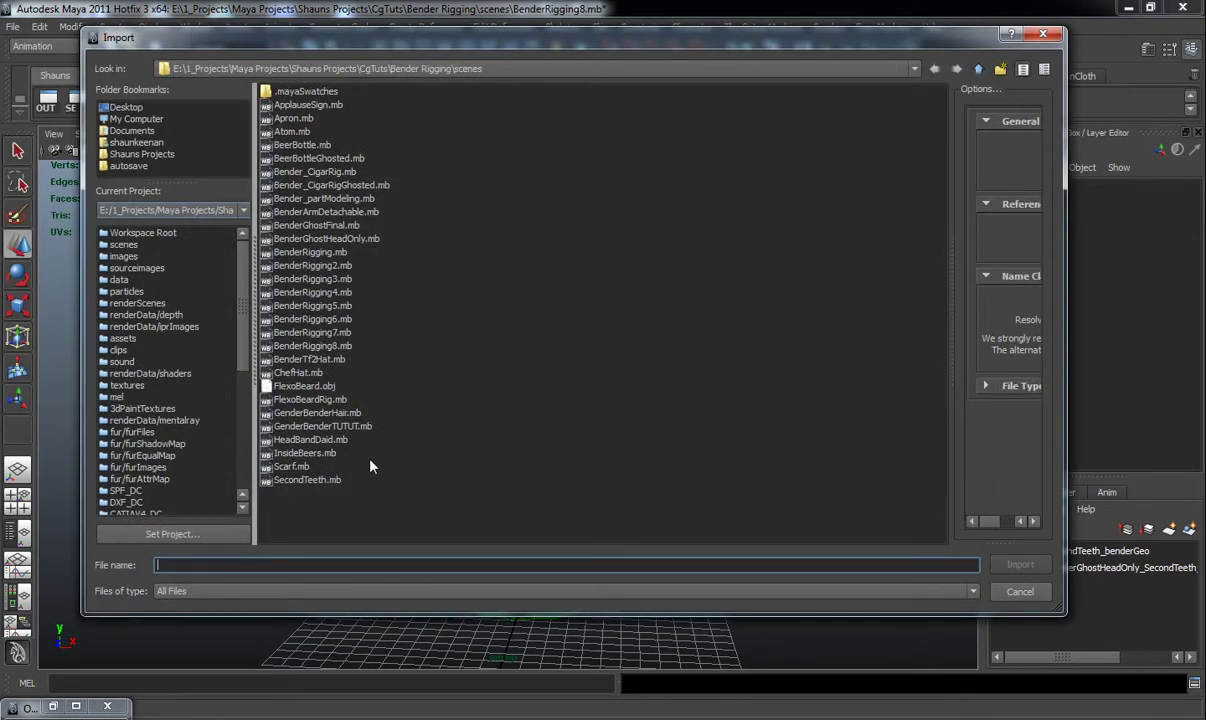
pyautogui.doubleClick(339, 416)
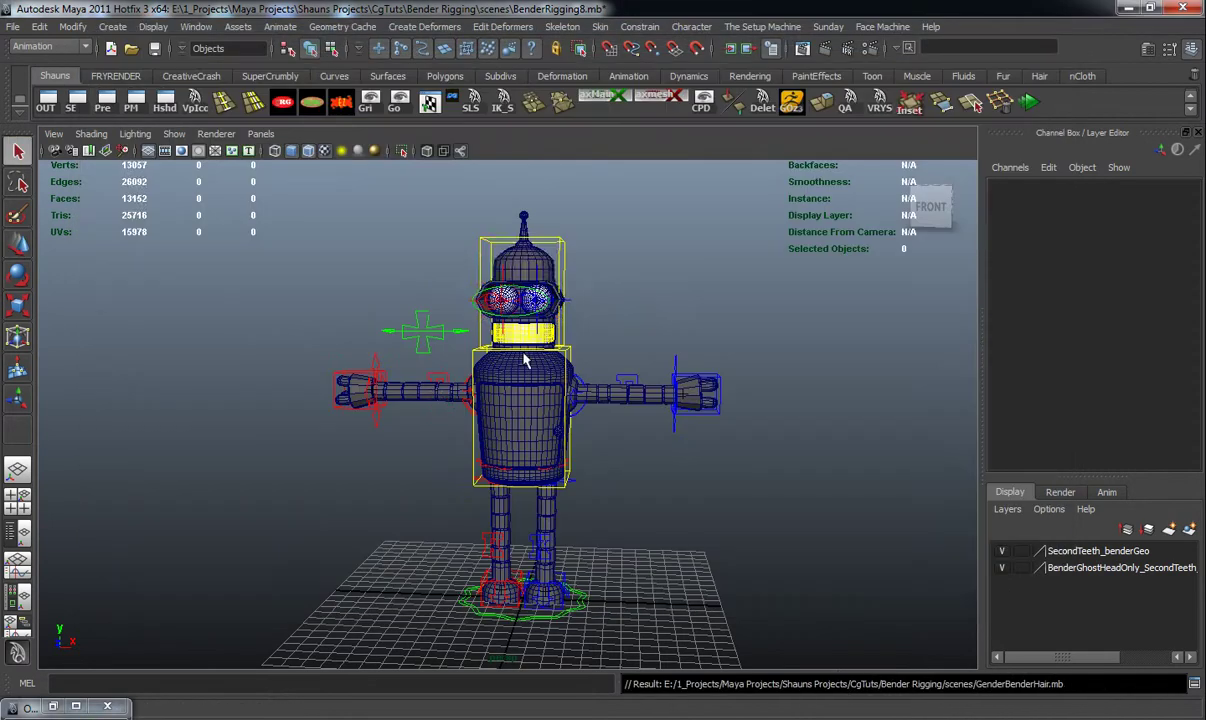
# Step: Test the imported hair rig by moving its CC_hairBottoms controller, and undo the move
pyautogui.keyDown('alt'); pyautogui.moveTo(458, 380); pyautogui.dragTo(500, 400, button='right'); pyautogui.keyUp('alt')
pyautogui.keyDown('alt'); pyautogui.moveTo(500, 400); pyautogui.dragTo(562, 404); pyautogui.keyUp('alt')
pyautogui.keyDown('alt'); pyautogui.moveTo(562, 404); pyautogui.dragTo(517, 462, button='middle'); pyautogui.keyUp('alt')
pyautogui.click(815, 393)
pyautogui.press('w')
pyautogui.moveTo(530, 252); pyautogui.dragTo(557, 239)
pyautogui.hotkey('ctrl', 'z')
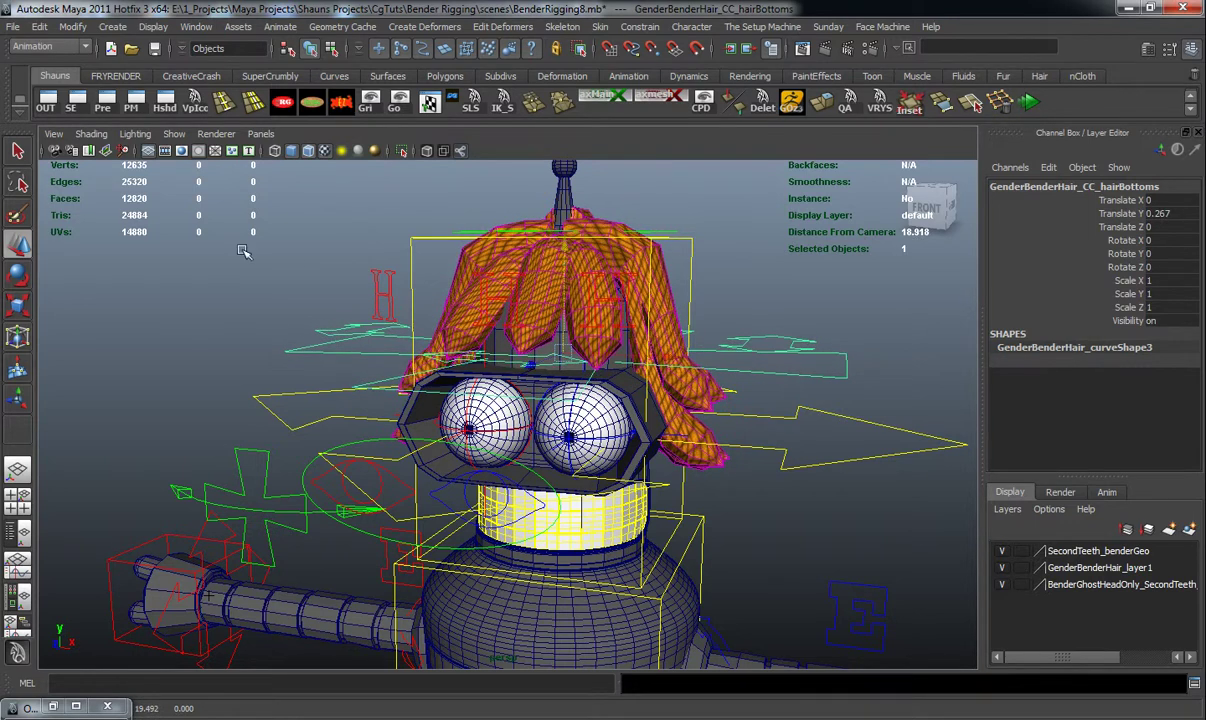
# Step: Rename the imported hair's top-level group as GB_Hair in the Outliner
pyautogui.click(291, 257)
pyautogui.keyDown('alt'); pyautogui.moveTo(294, 325); pyautogui.dragTo(288, 299); pyautogui.keyUp('alt')
pyautogui.keyDown('alt'); pyautogui.moveTo(361, 318); pyautogui.dragTo(312, 298, button='middle'); pyautogui.keyUp('alt')
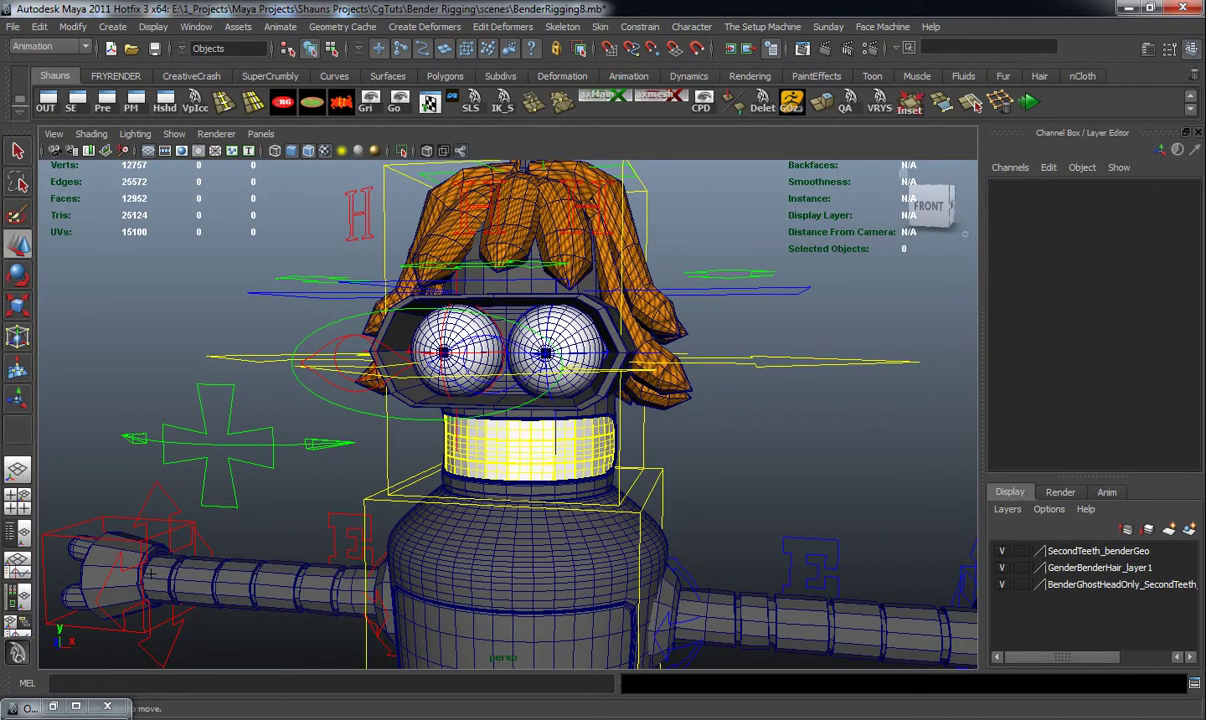
pyautogui.click(45, 102)
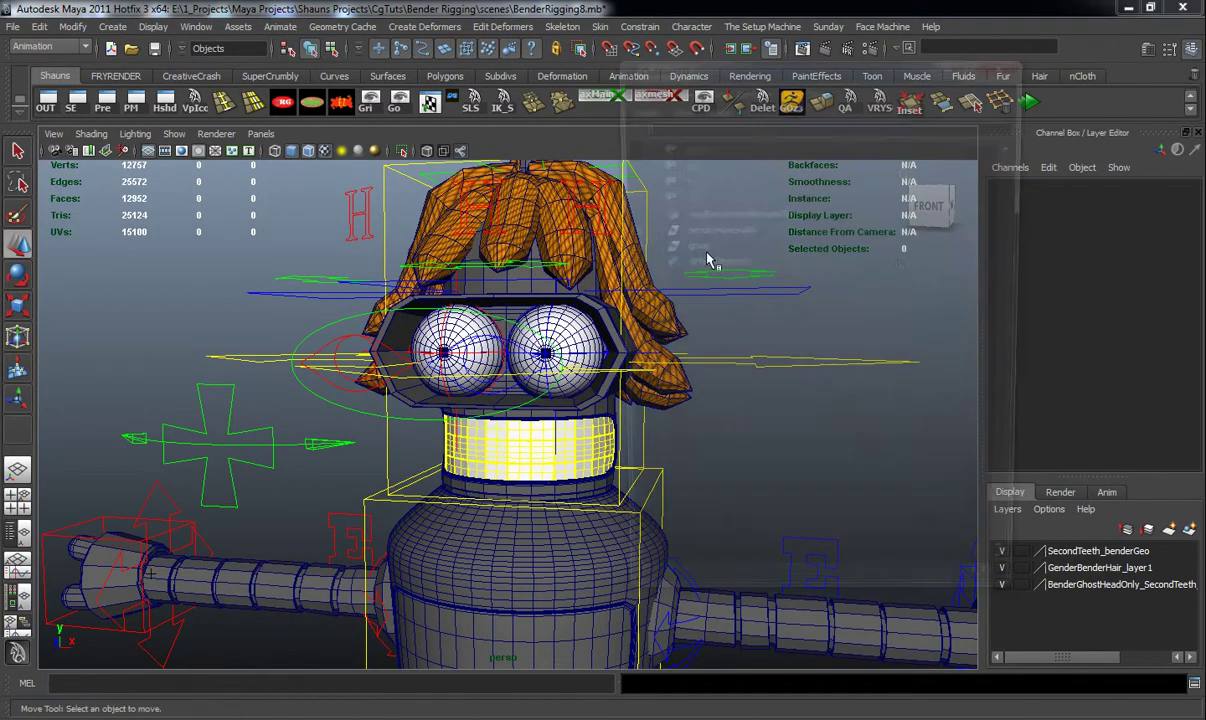
pyautogui.click(690, 246)
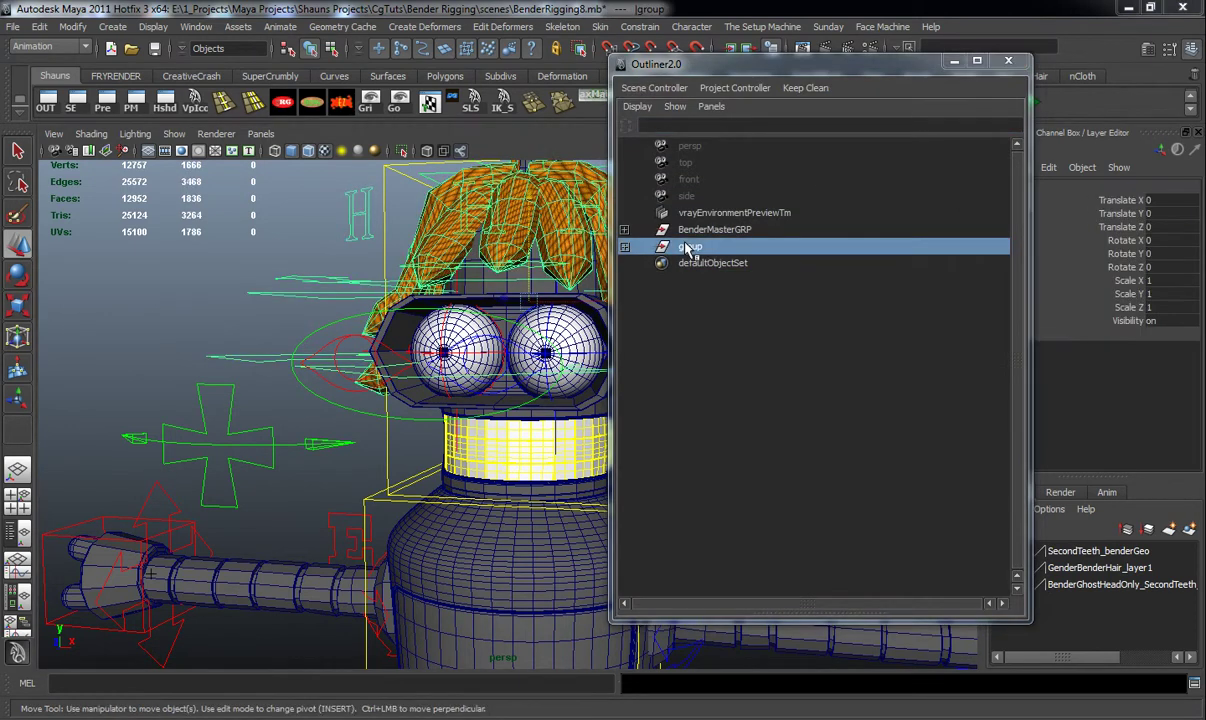
pyautogui.doubleClick(688, 247)
pyautogui.write('G')
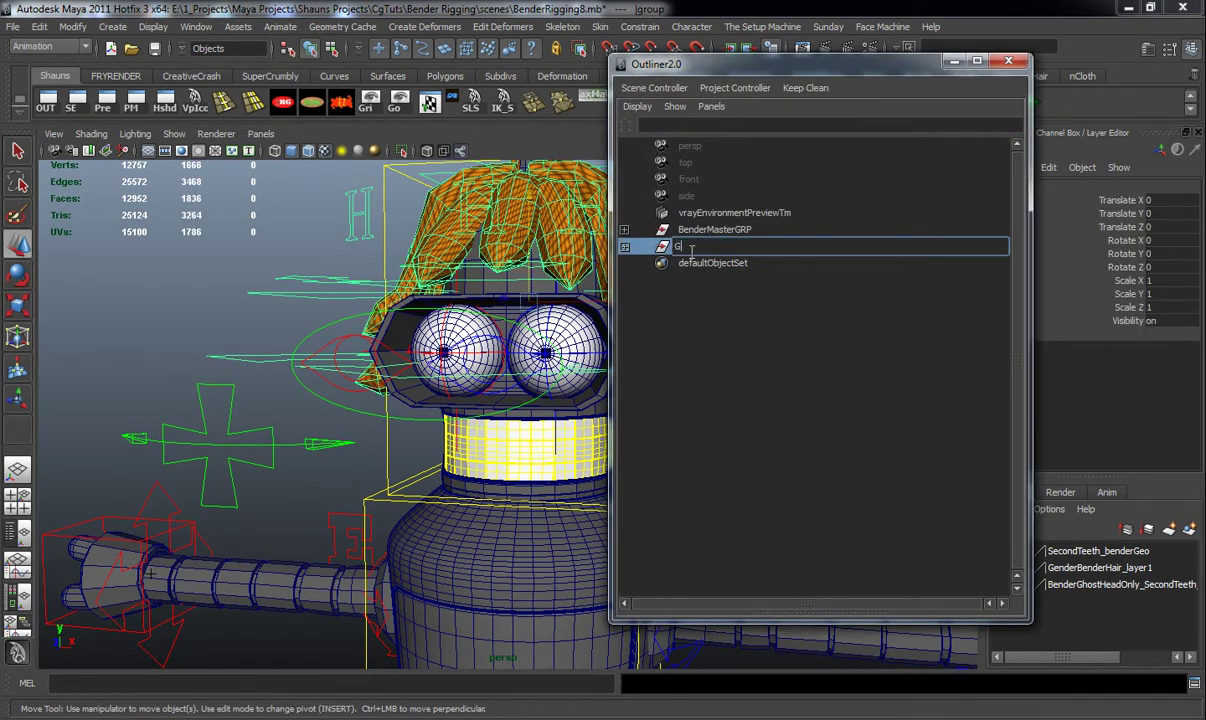
pyautogui.write('B_Hair')
pyautogui.press('Return')
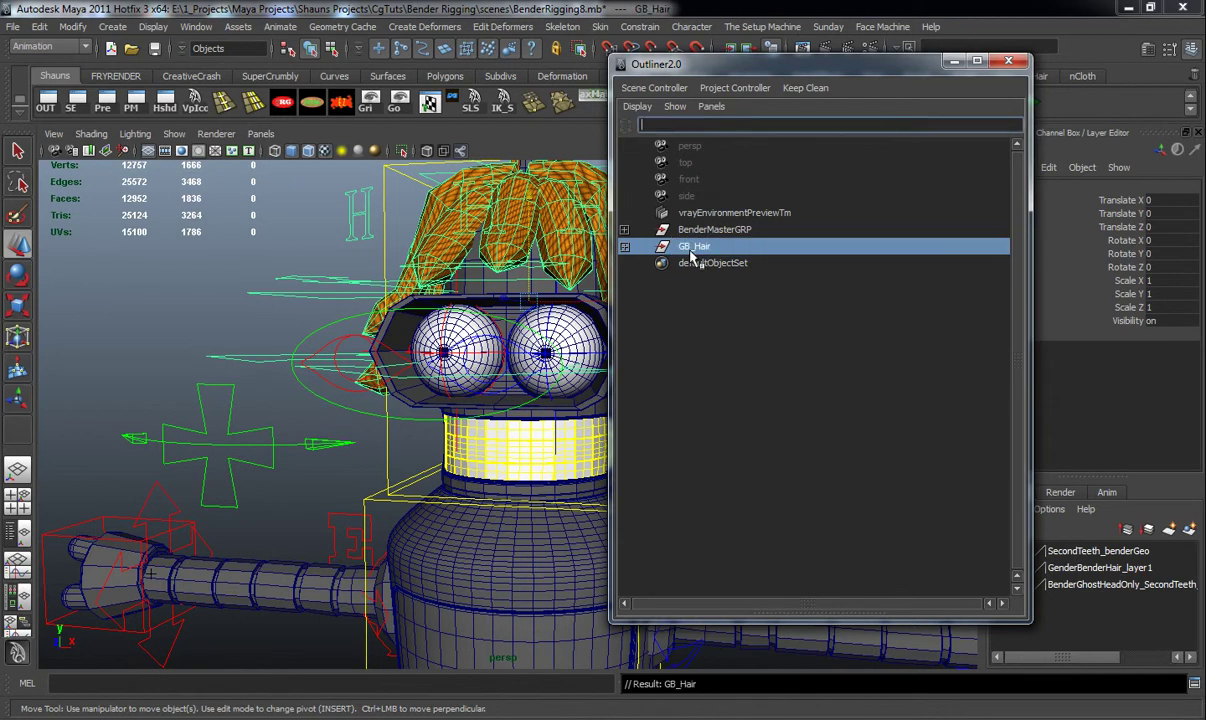
# Step: Parent the GB_Hair group under BenderMasterGRP and show the master group's children
pyautogui.moveTo(686, 255); pyautogui.dragTo(703, 233, button='middle')
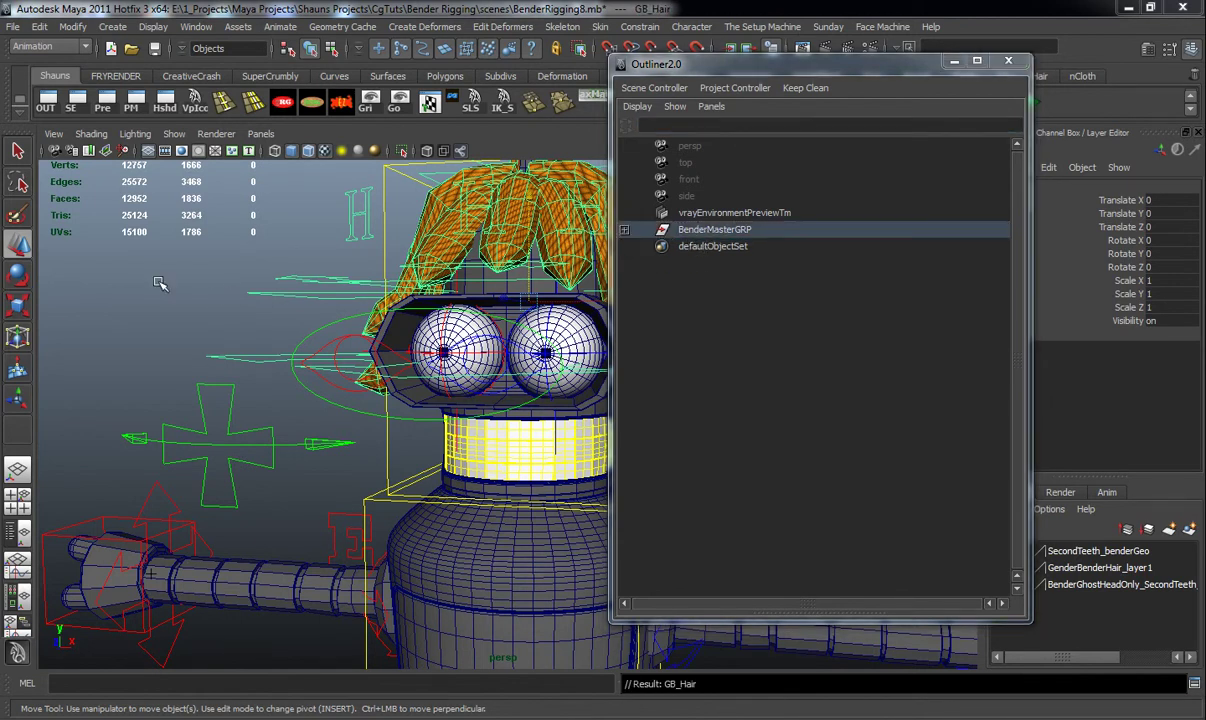
pyautogui.click(624, 229)
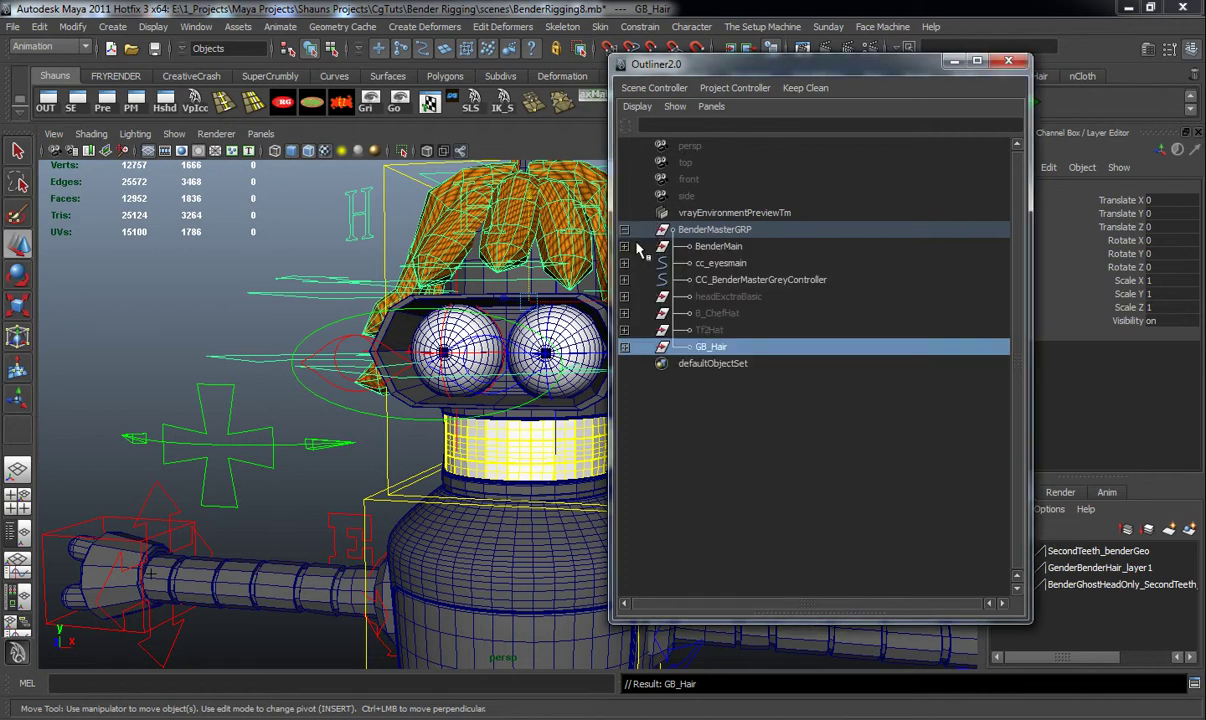
pyautogui.moveTo(902, 70); pyautogui.dragTo(1160, 106)
# Step: Add a keyable enum attribute GB_Controls with options Green and Blue to the head controller, and lock it
pyautogui.click(709, 499)
pyautogui.keyDown('alt'); pyautogui.moveTo(708, 499); pyautogui.dragTo(619, 450); pyautogui.keyUp('alt')
pyautogui.click(600, 436)
pyautogui.moveTo(1069, 108); pyautogui.dragTo(828, 130)
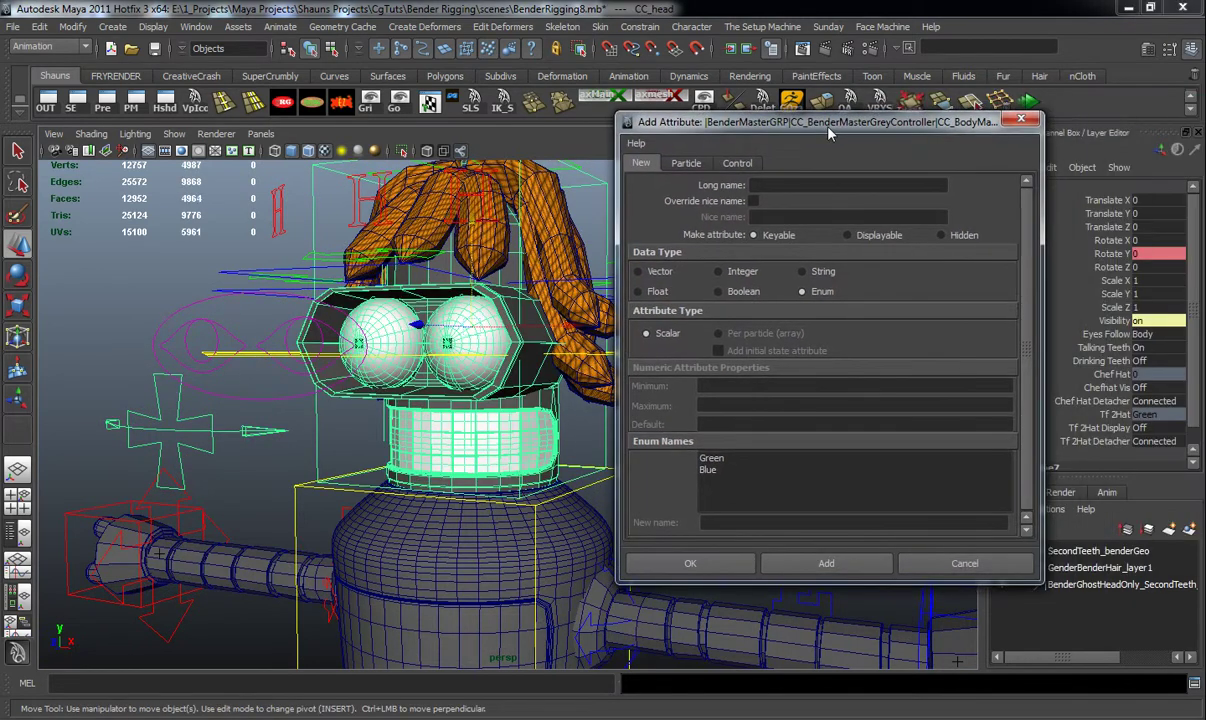
pyautogui.click(863, 236)
pyautogui.click(775, 184)
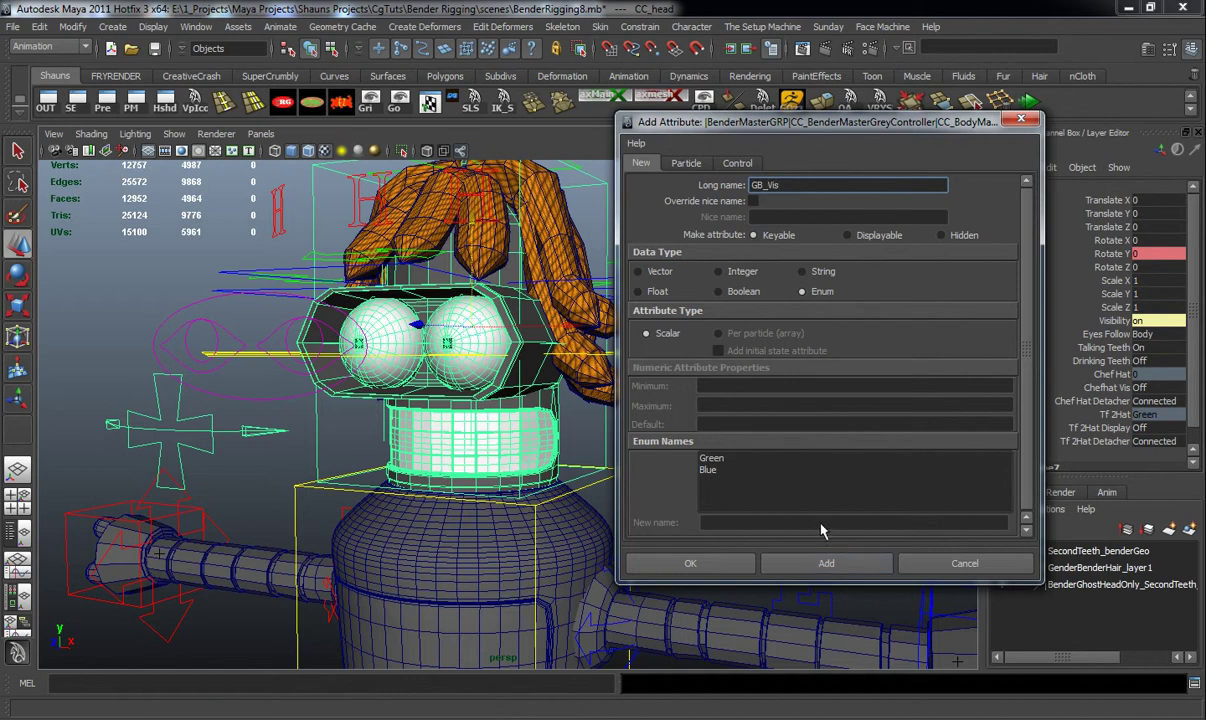
pyautogui.moveTo(782, 185); pyautogui.dragTo(763, 186)
pyautogui.click(785, 560)
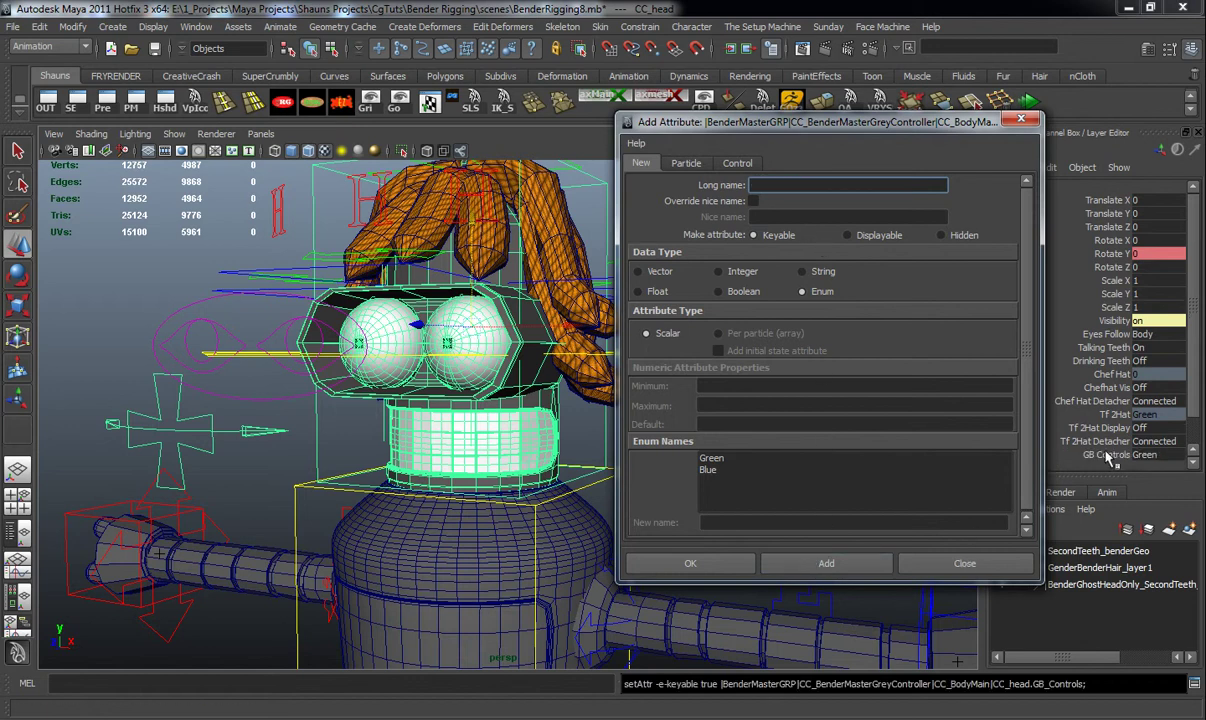
pyautogui.rightClick(1118, 458)
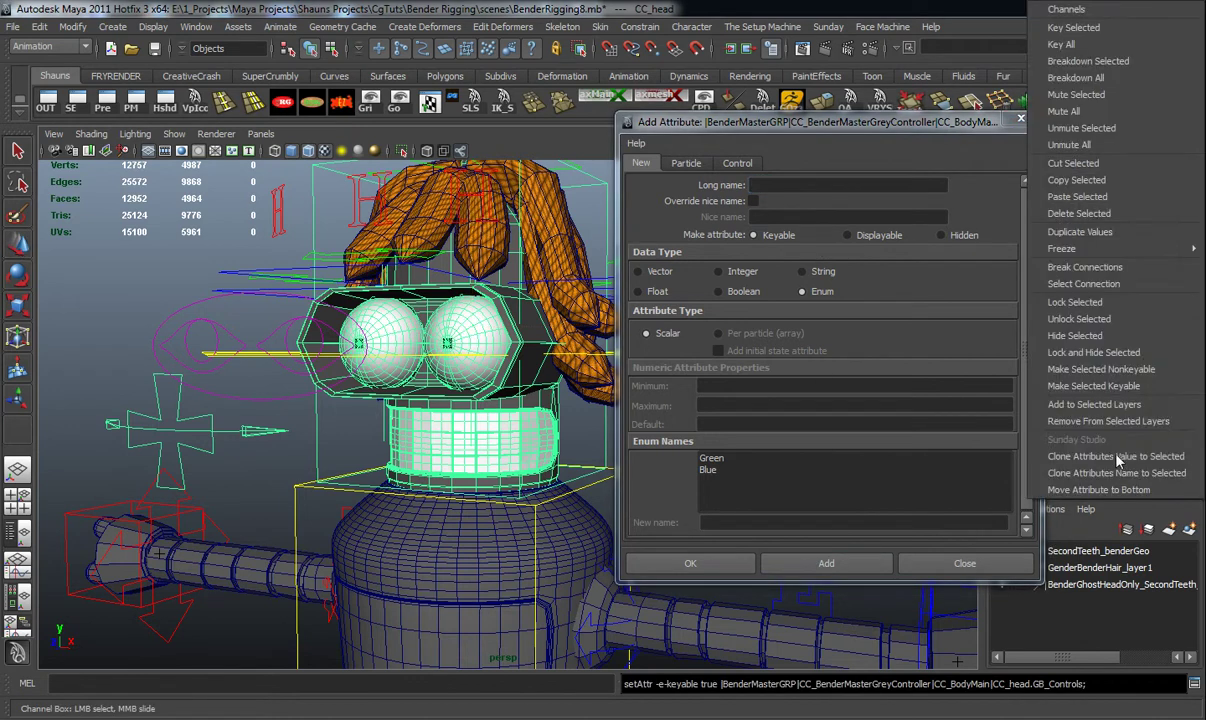
pyautogui.click(1087, 304)
# Step: Add a keyable enum attribute Gb_VisController to the head controller, with off as its first option
pyautogui.moveTo(824, 140); pyautogui.dragTo(799, 118)
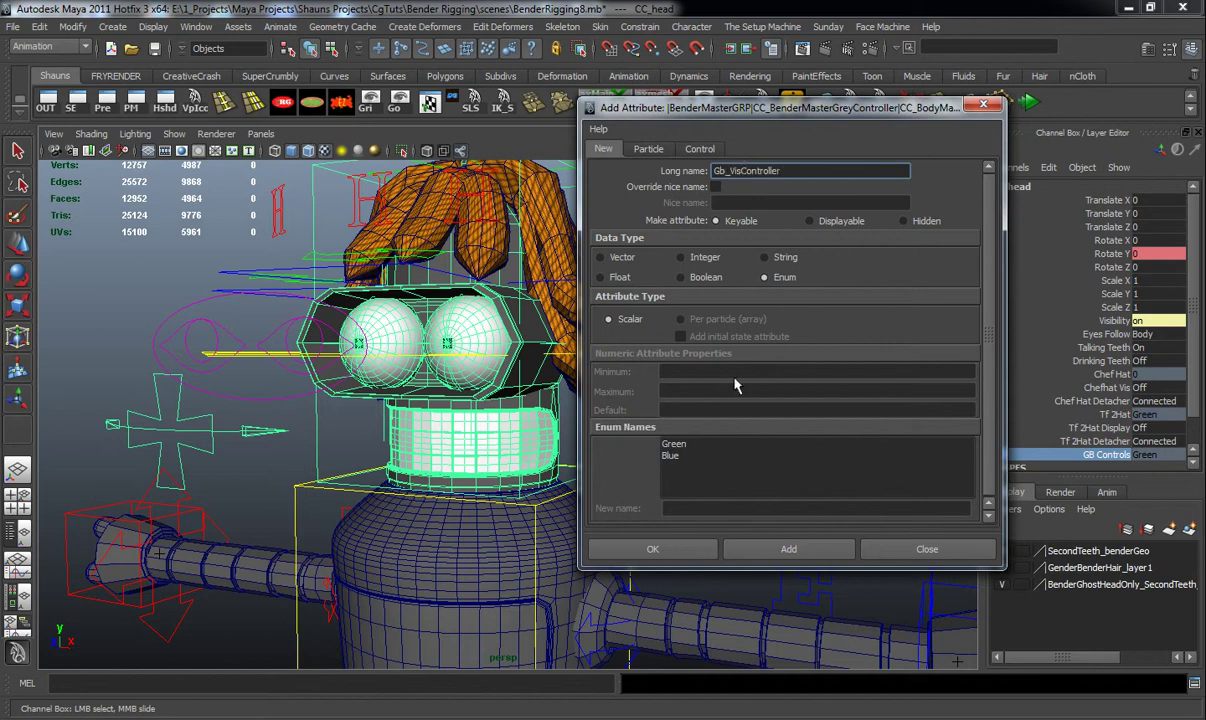
pyautogui.click(680, 444)
pyautogui.write('o')
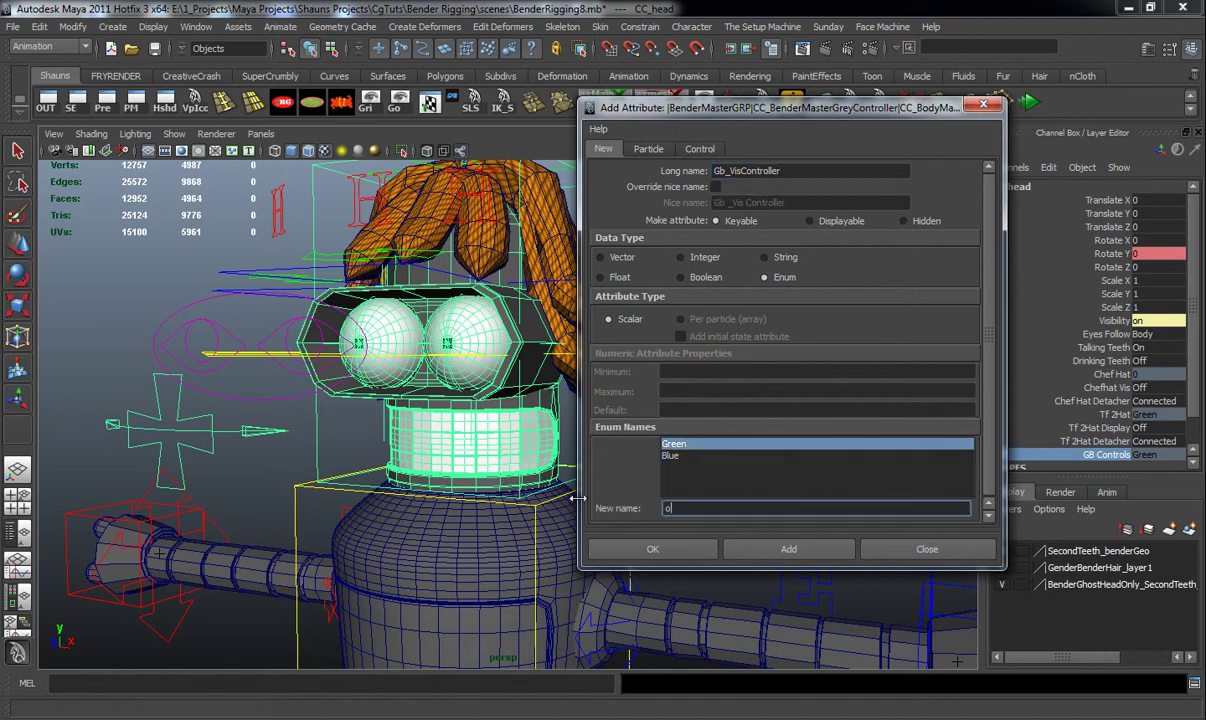
pyautogui.write('ff')
pyautogui.click(672, 456)
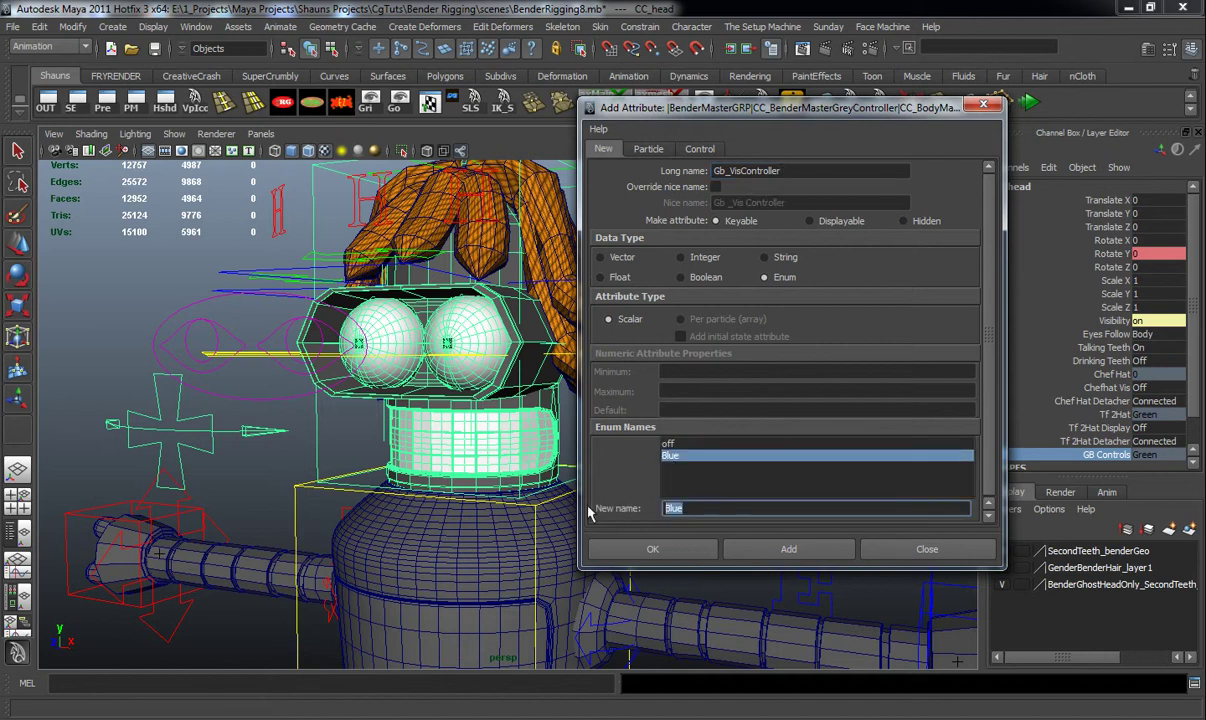
pyautogui.click(788, 549)
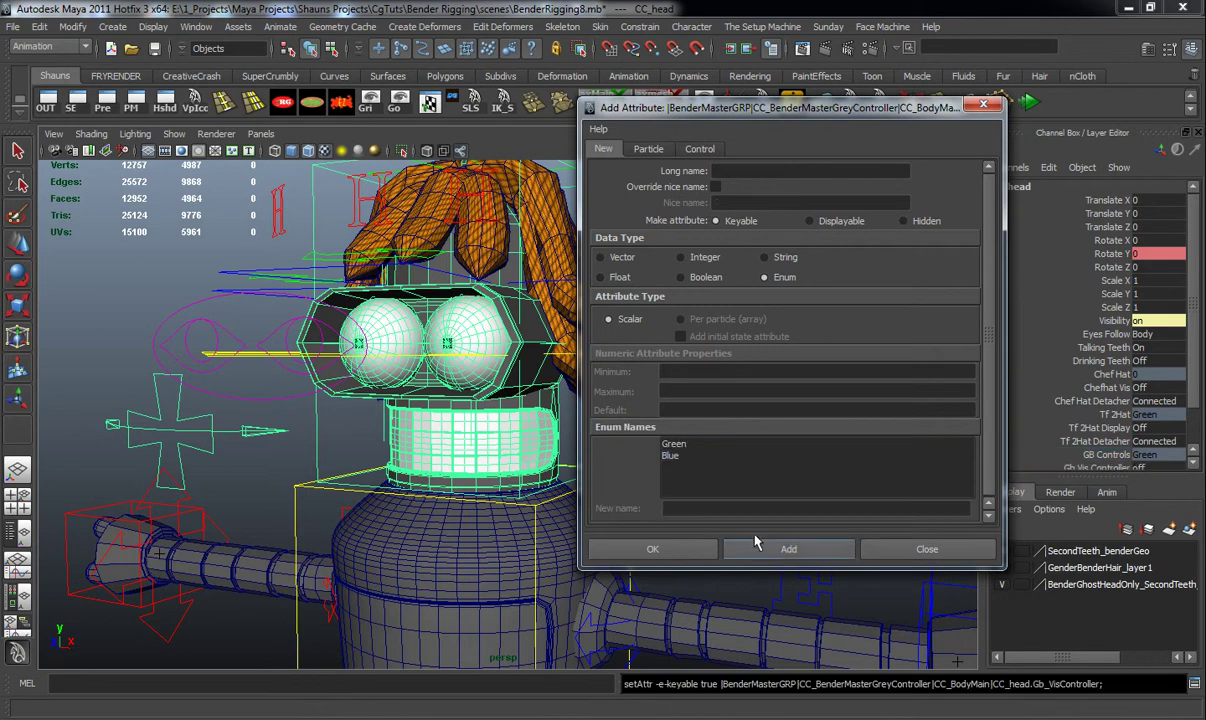
# Step: Add a keyable enum attribute GB_Detacher with options Connected and Free to the head controller, and close Add Attribute
pyautogui.click(767, 171)
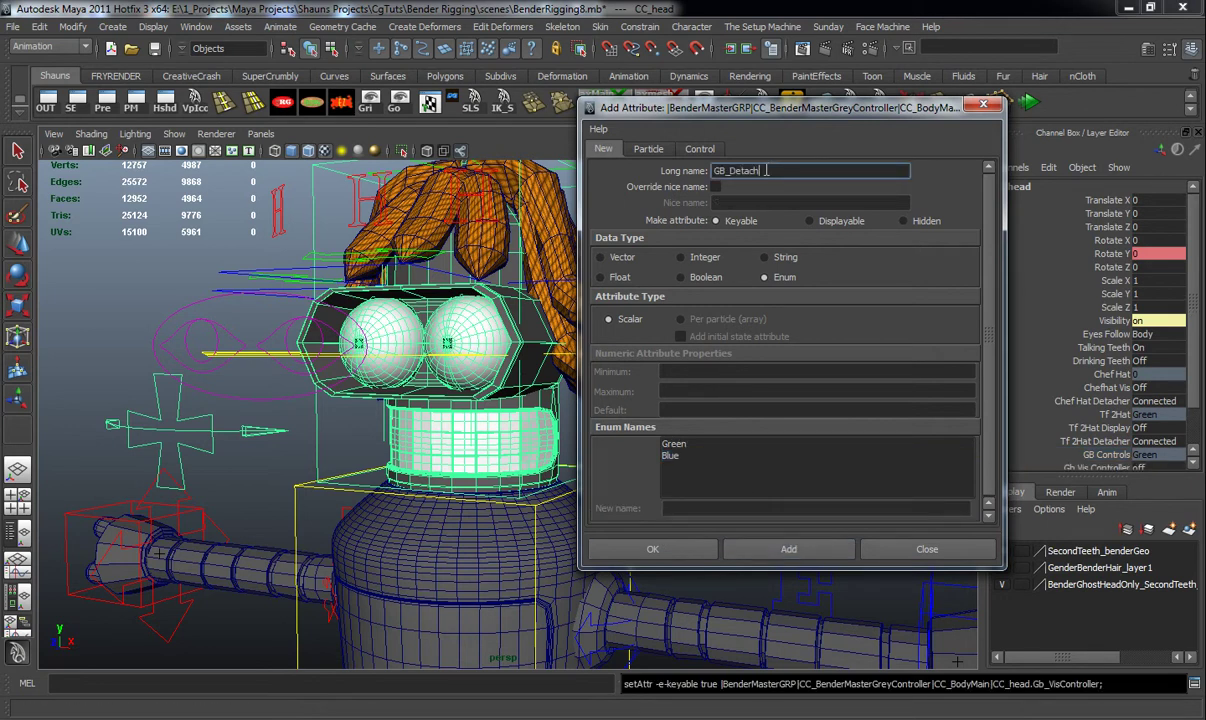
pyautogui.click(680, 445)
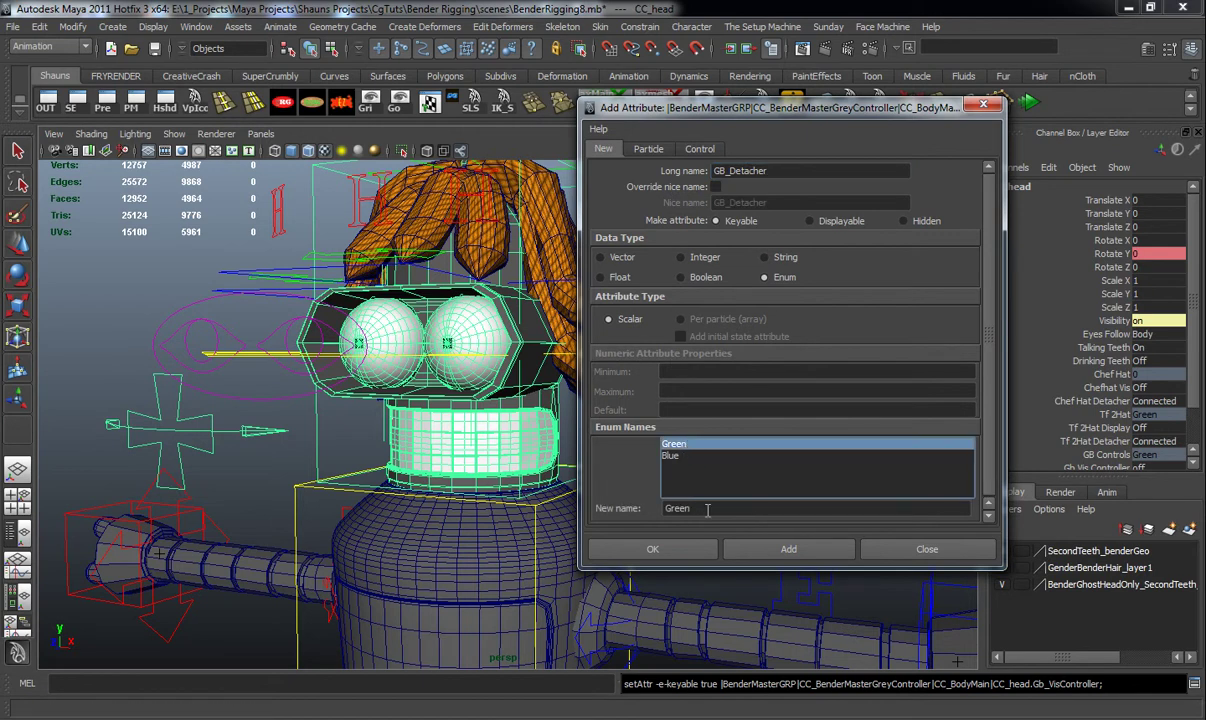
pyautogui.write('Connected')
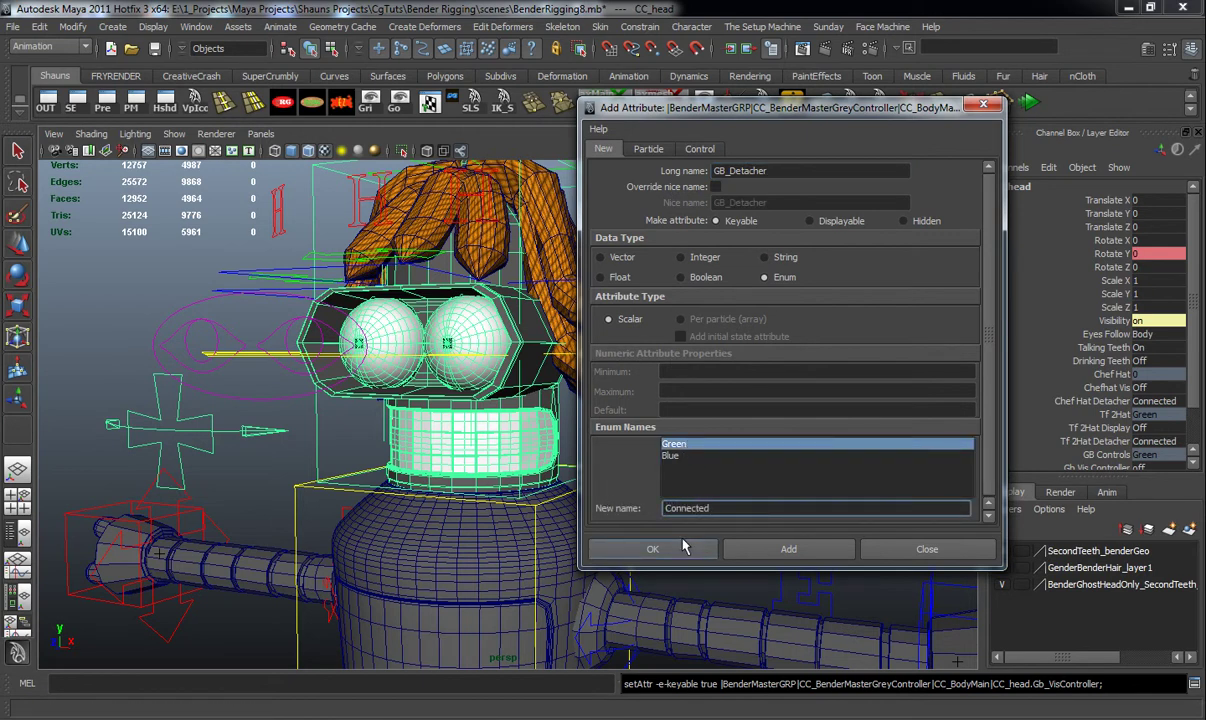
pyautogui.click(672, 456)
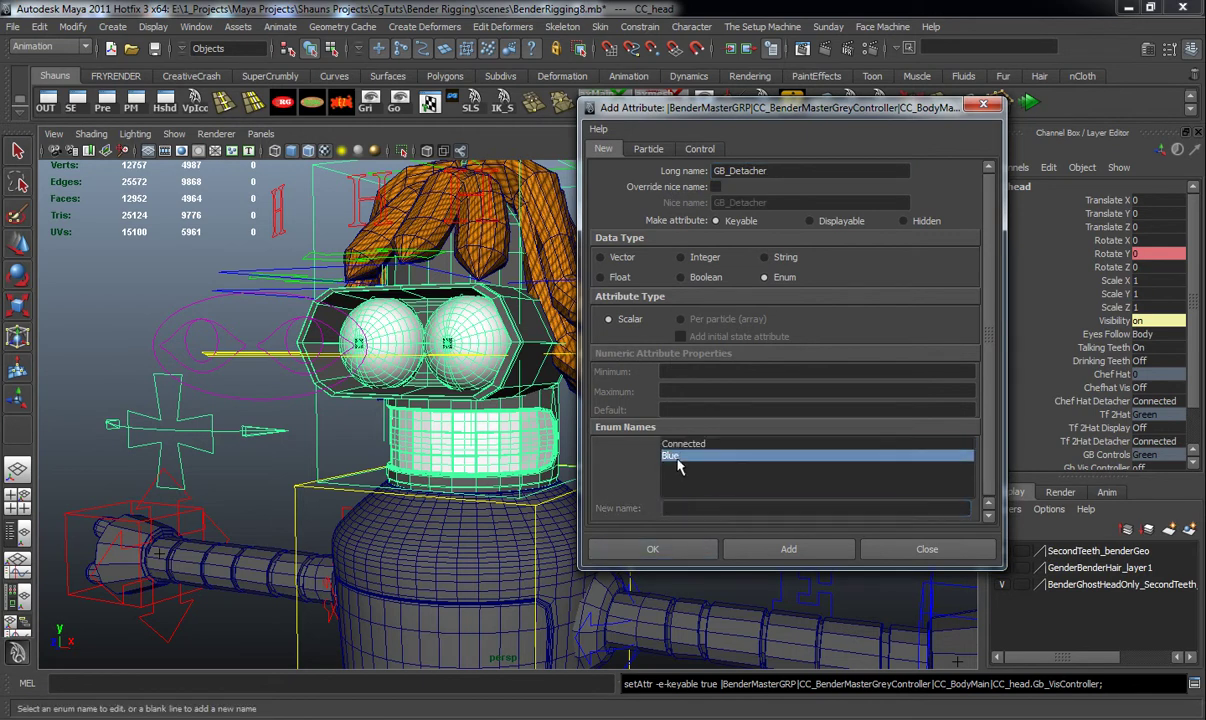
pyautogui.write('Free')
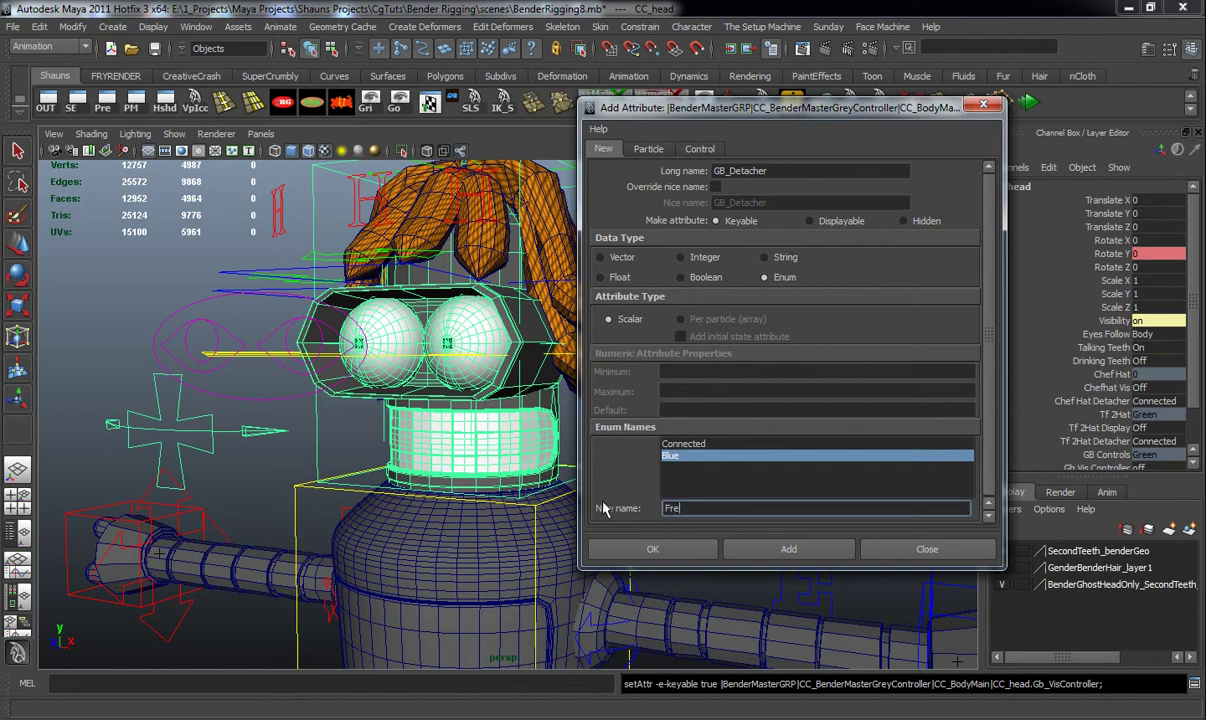
pyautogui.click(789, 551)
pyautogui.moveTo(908, 108); pyautogui.dragTo(1037, 186)
pyautogui.click(1112, 183)
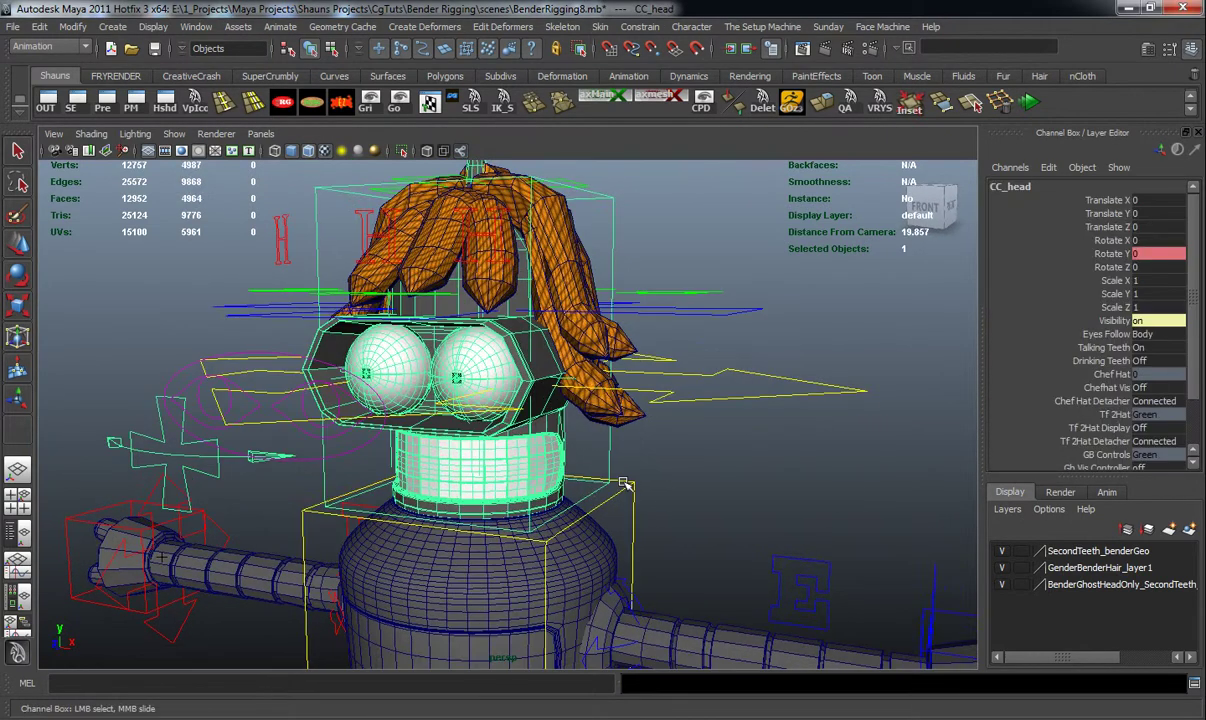
# Step: Test the hair rig by moving its CC_hairGlobal controller, undo the move and clear the selection
pyautogui.keyDown('alt'); pyautogui.moveTo(656, 454); pyautogui.dragTo(646, 452, button='middle'); pyautogui.keyUp('alt')
pyautogui.keyDown('alt'); pyautogui.moveTo(646, 452); pyautogui.dragTo(646, 460); pyautogui.keyUp('alt')
pyautogui.keyDown('shift'); pyautogui.moveTo(713, 417); pyautogui.dragTo(768, 460); pyautogui.keyUp('shift')
pyautogui.keyDown('alt'); pyautogui.moveTo(735, 470); pyautogui.dragTo(745, 467); pyautogui.keyUp('alt')
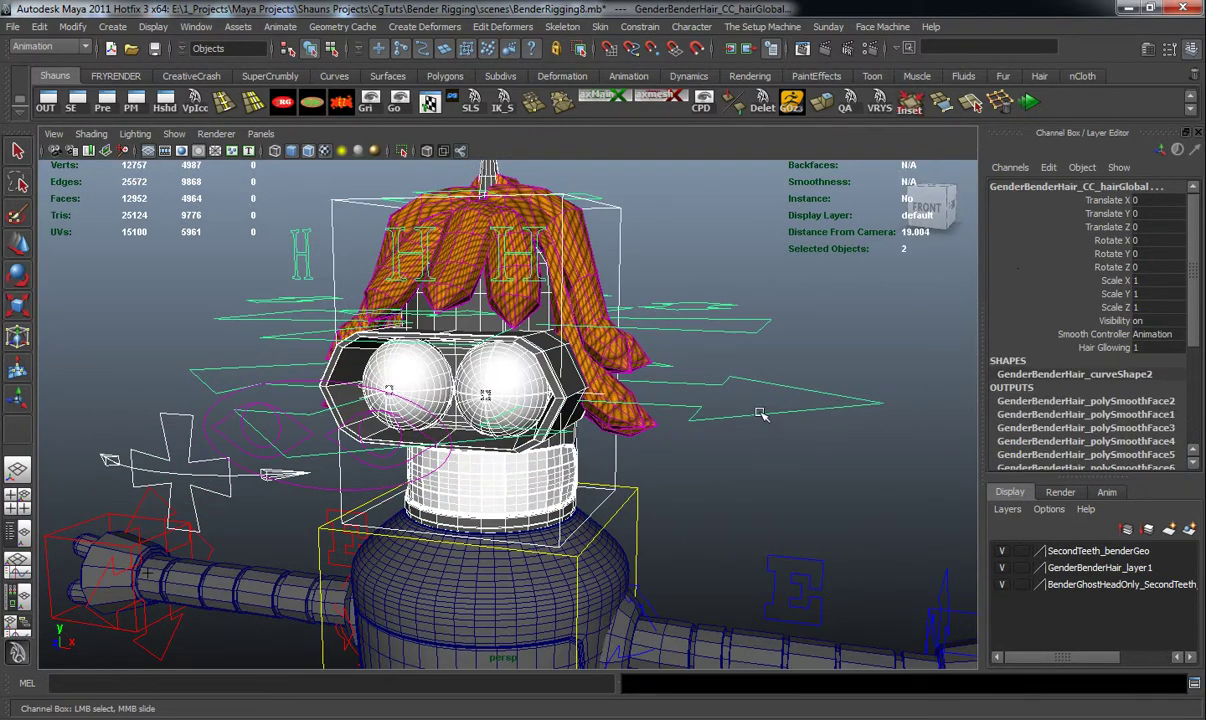
pyautogui.moveTo(762, 409); pyautogui.dragTo(788, 434)
pyautogui.press('w')
pyautogui.moveTo(470, 368); pyautogui.dragTo(511, 365)
pyautogui.hotkey('ctrl', 'z')
pyautogui.keyDown('alt'); pyautogui.moveTo(676, 503); pyautogui.dragTo(657, 471); pyautogui.keyUp('alt')
pyautogui.click(657, 471)
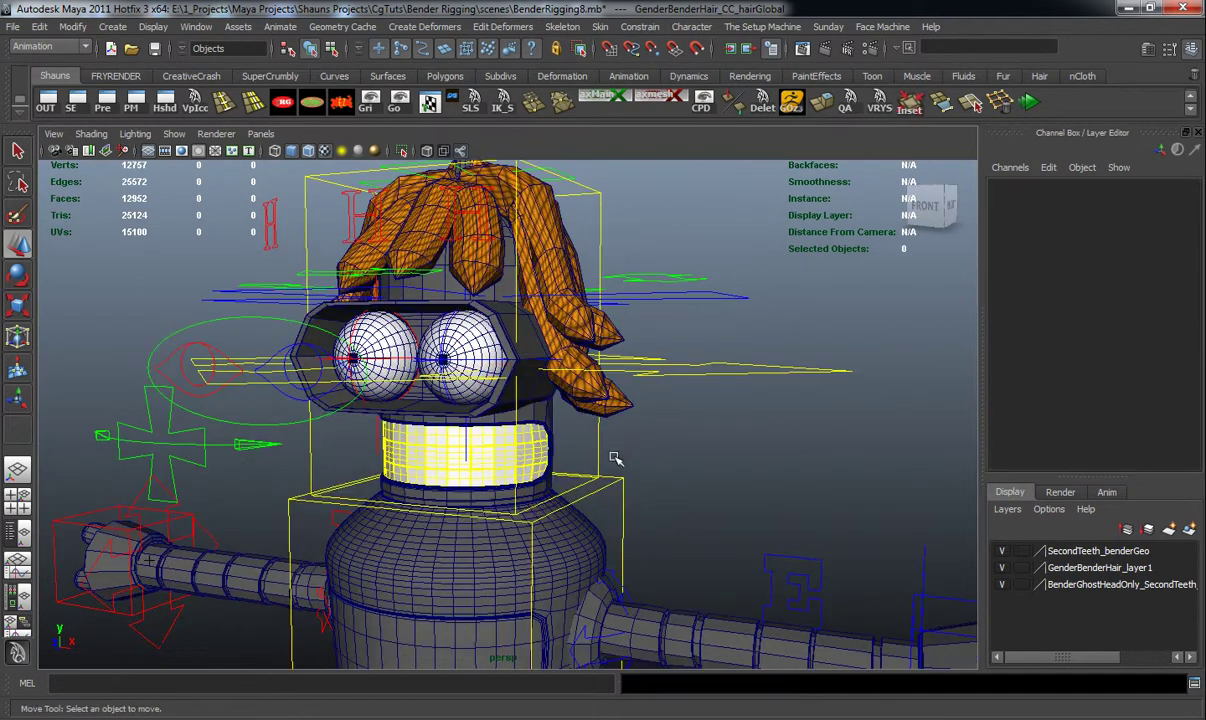
# Step: Constrain the hair's CC_hairGlobal controller to the head controller with a Parent constraint and a Scale constraint
pyautogui.click(600, 440)
pyautogui.keyDown('shift'); pyautogui.click(682, 344); pyautogui.keyUp('shift')
pyautogui.keyDown('alt'); pyautogui.moveTo(682, 344); pyautogui.dragTo(660, 330); pyautogui.keyUp('alt')
pyautogui.click(640, 26)
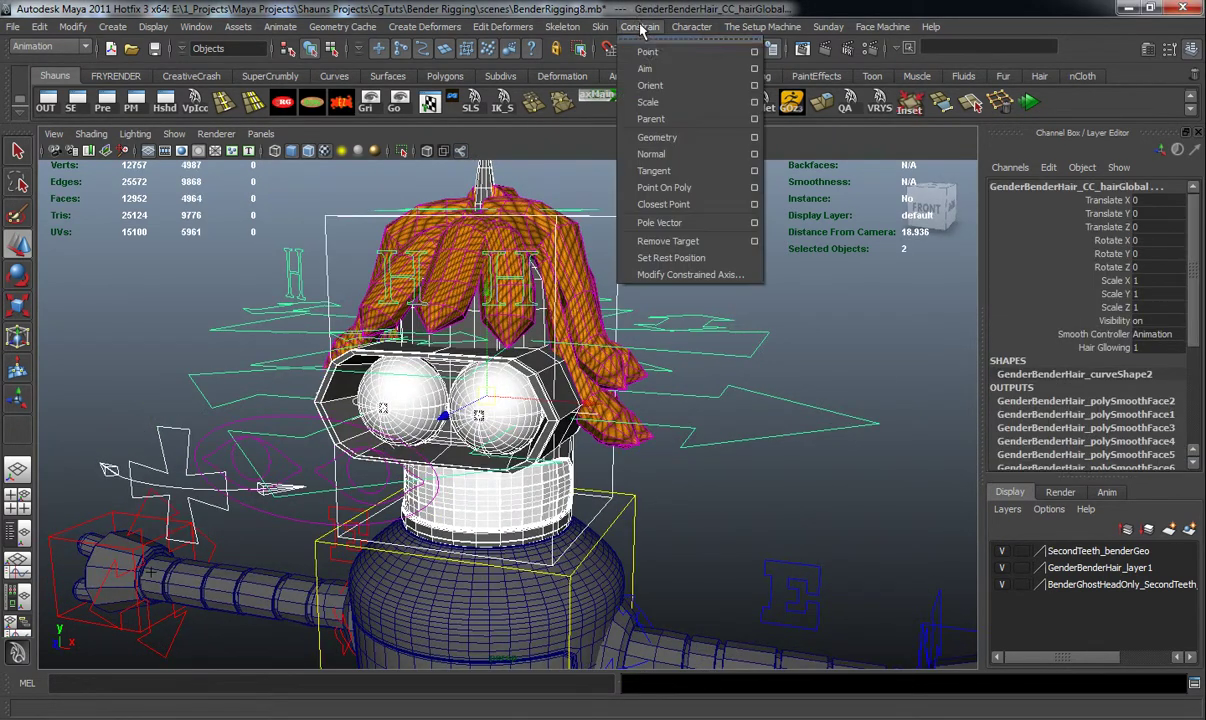
pyautogui.click(660, 118)
pyautogui.click(630, 27)
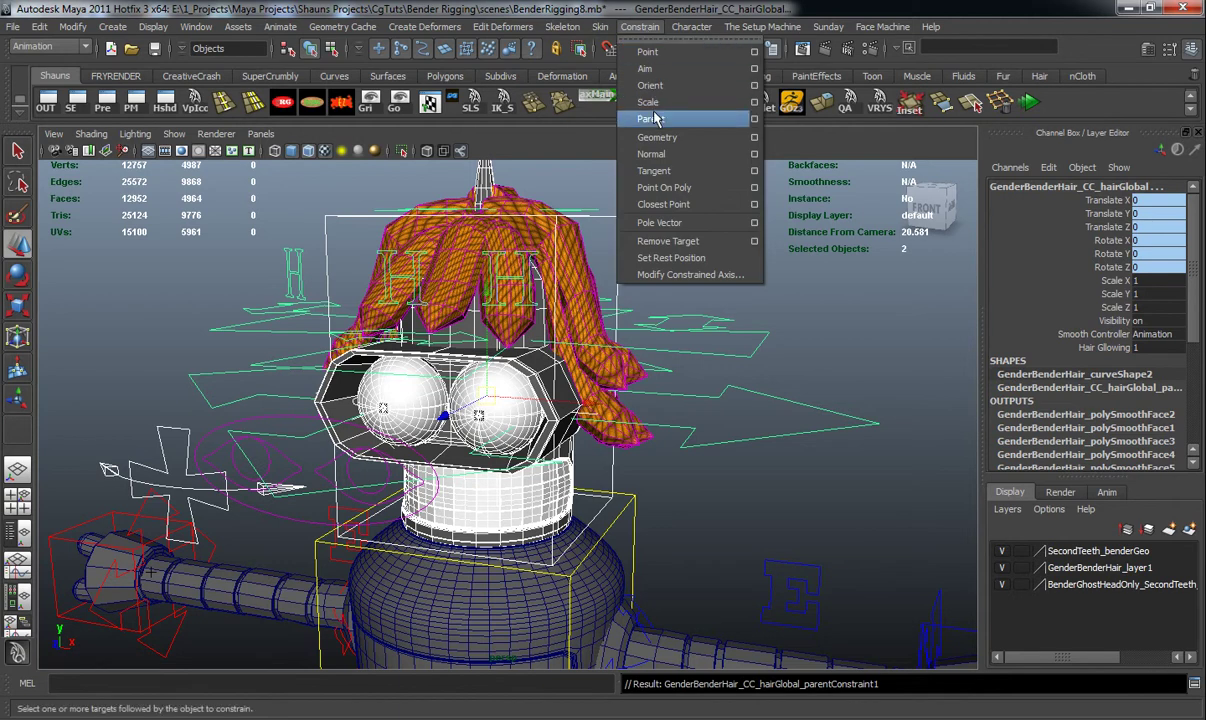
pyautogui.click(655, 104)
# Step: Try the Rendering level of Smooth Controller on the hair's global controller and return it to Animation
pyautogui.keyDown('alt'); pyautogui.moveTo(790, 353); pyautogui.dragTo(720, 353, button='right'); pyautogui.keyUp('alt')
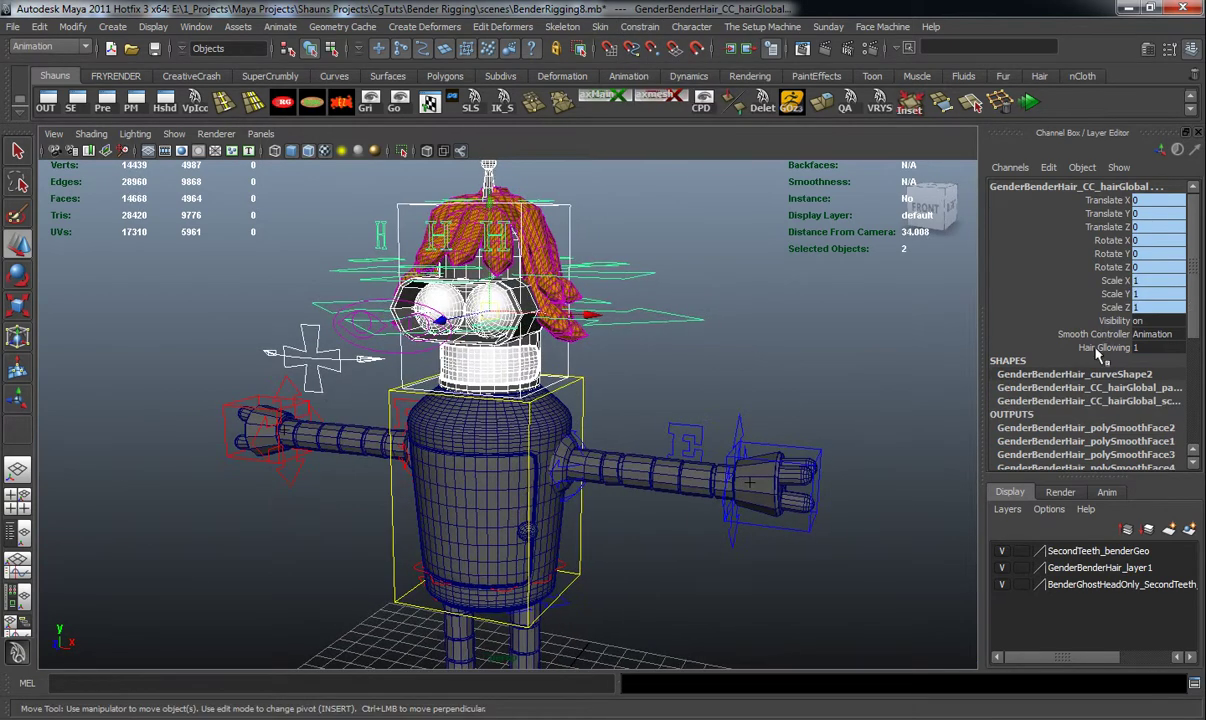
pyautogui.click(1152, 334)
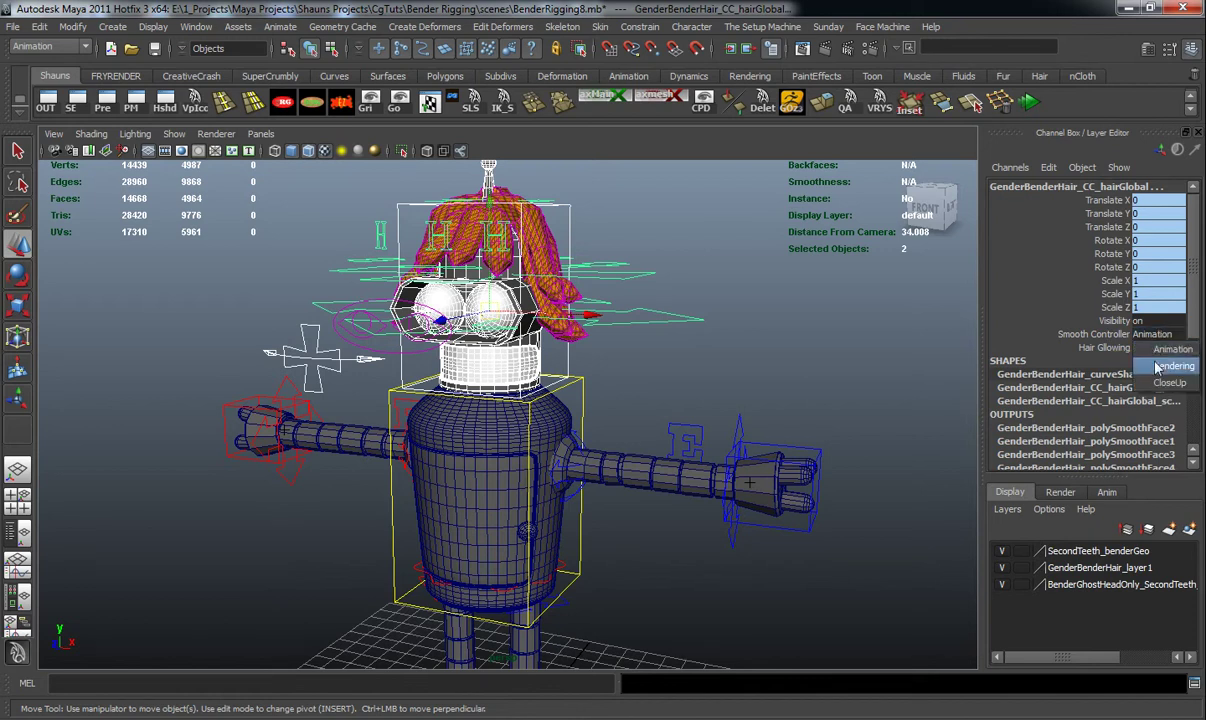
pyautogui.click(1100, 347)
pyautogui.click(1147, 336)
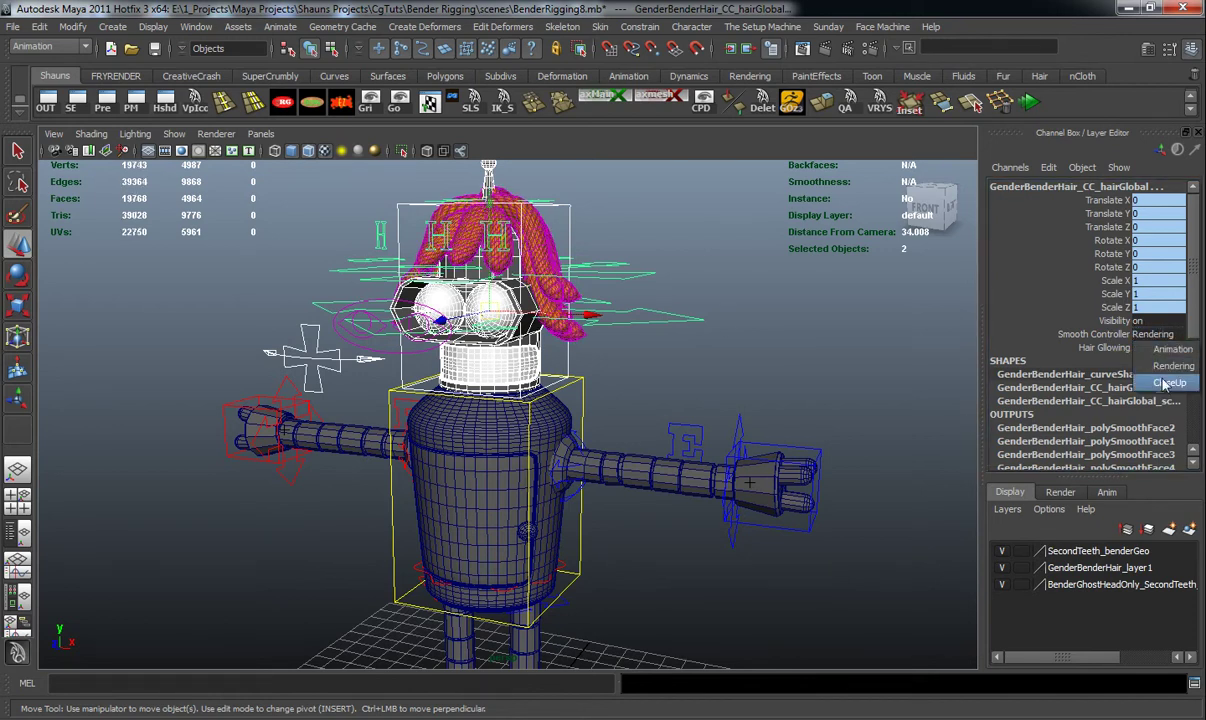
pyautogui.click(1158, 354)
# Step: Test the hair controller's Hair Glowing attribute by raising it to 7.2 and lowering it again, and deselect the controller
pyautogui.click(1095, 347)
pyautogui.moveTo(702, 336); pyautogui.dragTo(752, 348, button='middle')
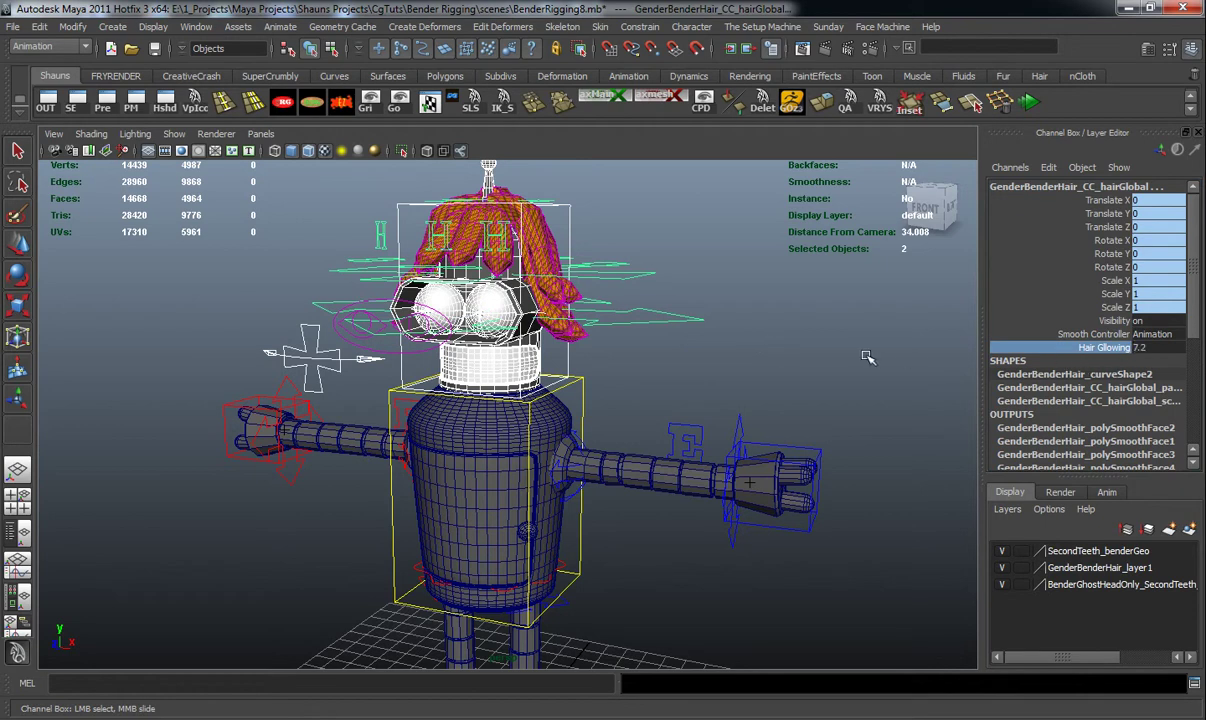
pyautogui.moveTo(862, 357); pyautogui.dragTo(770, 340, button='middle')
pyautogui.keyDown('alt'); pyautogui.moveTo(765, 360); pyautogui.dragTo(700, 386); pyautogui.keyUp('alt')
pyautogui.click(715, 408)
# Step: Load the head controller as driver and the CC_hairGlobal parent constraint as driven in Set Driven Key
pyautogui.scroll(4, 714, 407)
pyautogui.keyDown('alt'); pyautogui.moveTo(622, 384); pyautogui.dragTo(655, 380); pyautogui.keyUp('alt')
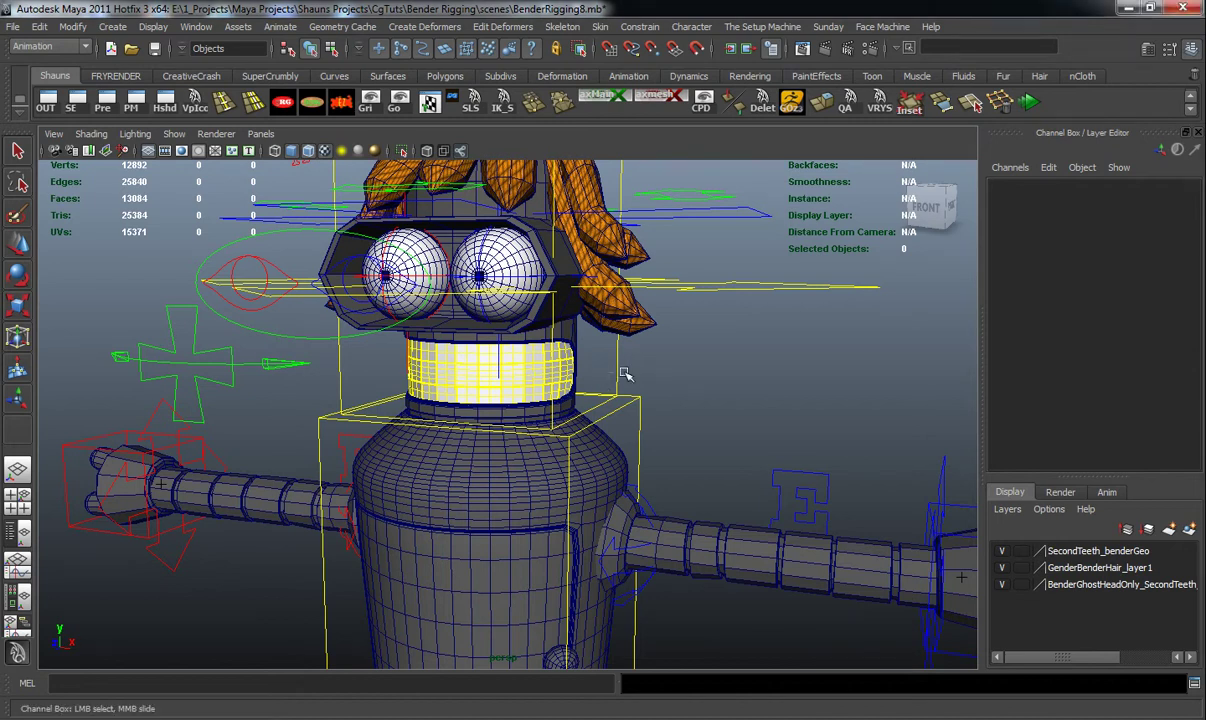
pyautogui.click(563, 358)
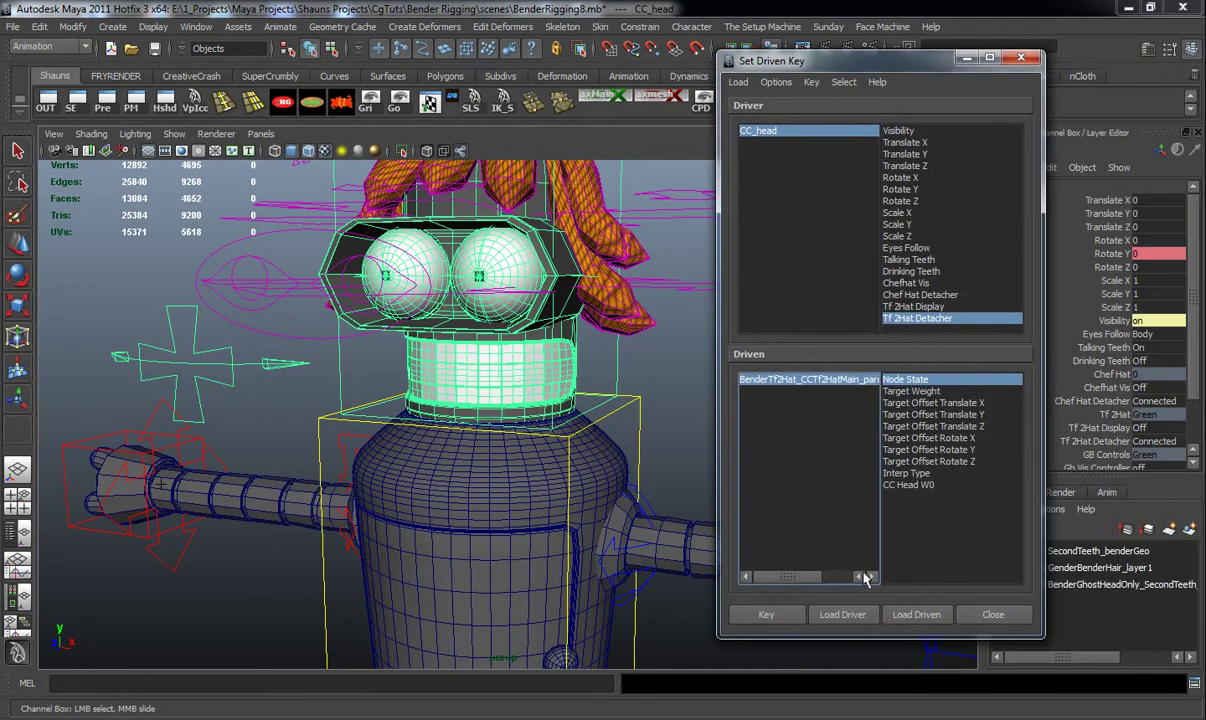
pyautogui.click(843, 614)
pyautogui.scroll(-2, 924, 293)
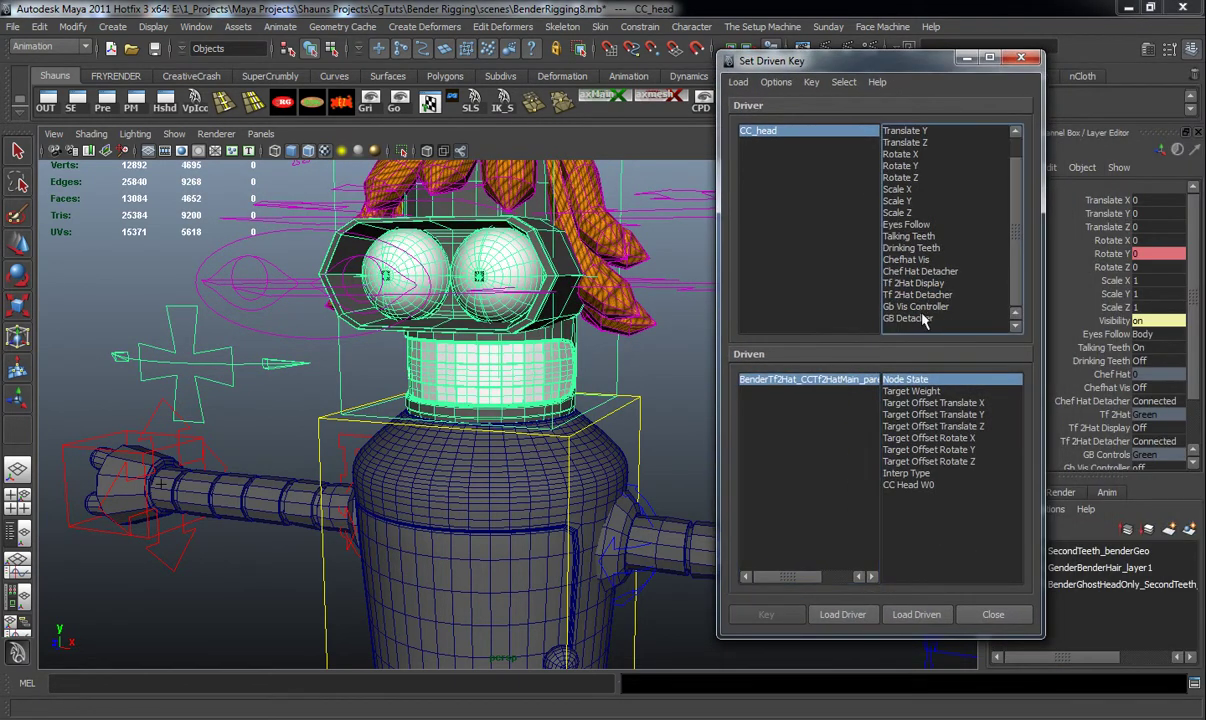
pyautogui.moveTo(878, 61); pyautogui.dragTo(839, 52)
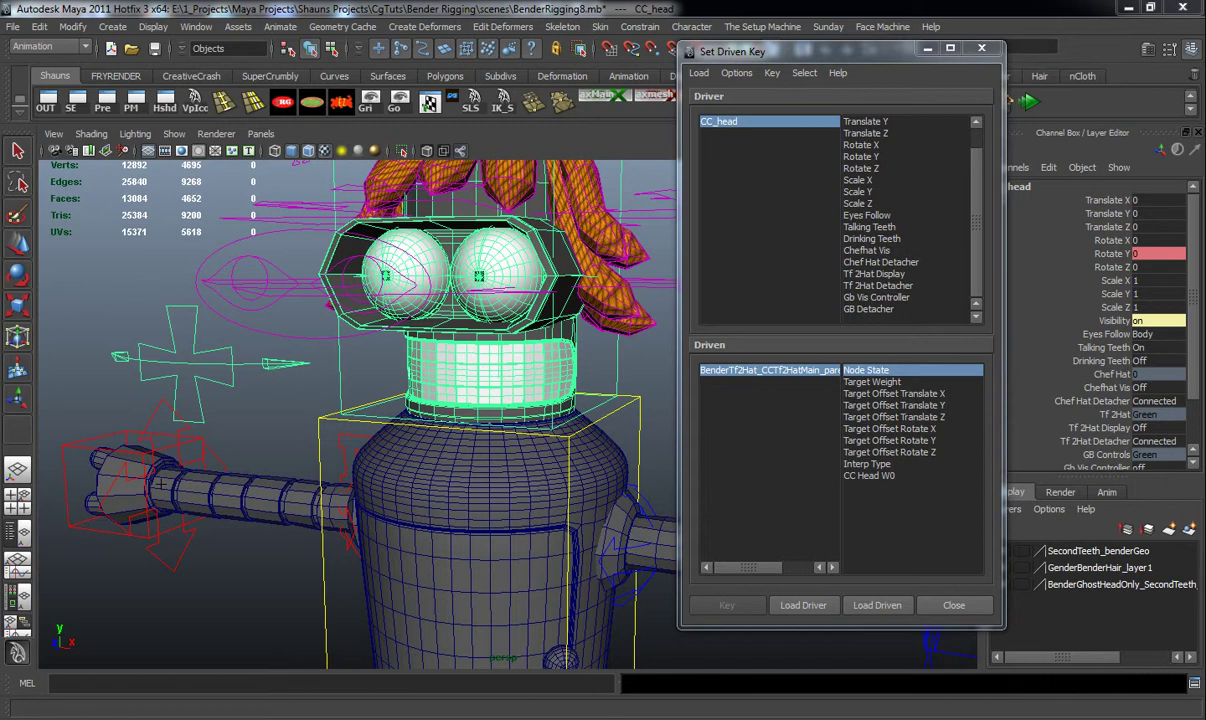
pyautogui.hotkey('ctrl', 'z')
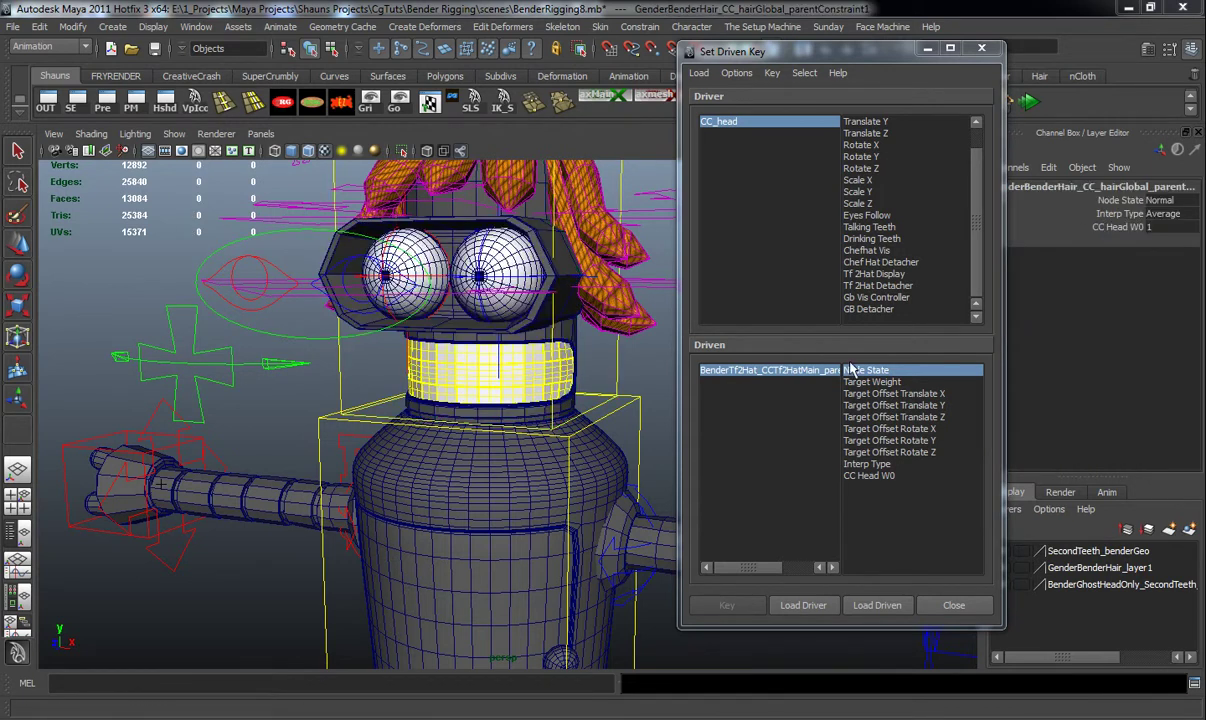
pyautogui.click(864, 608)
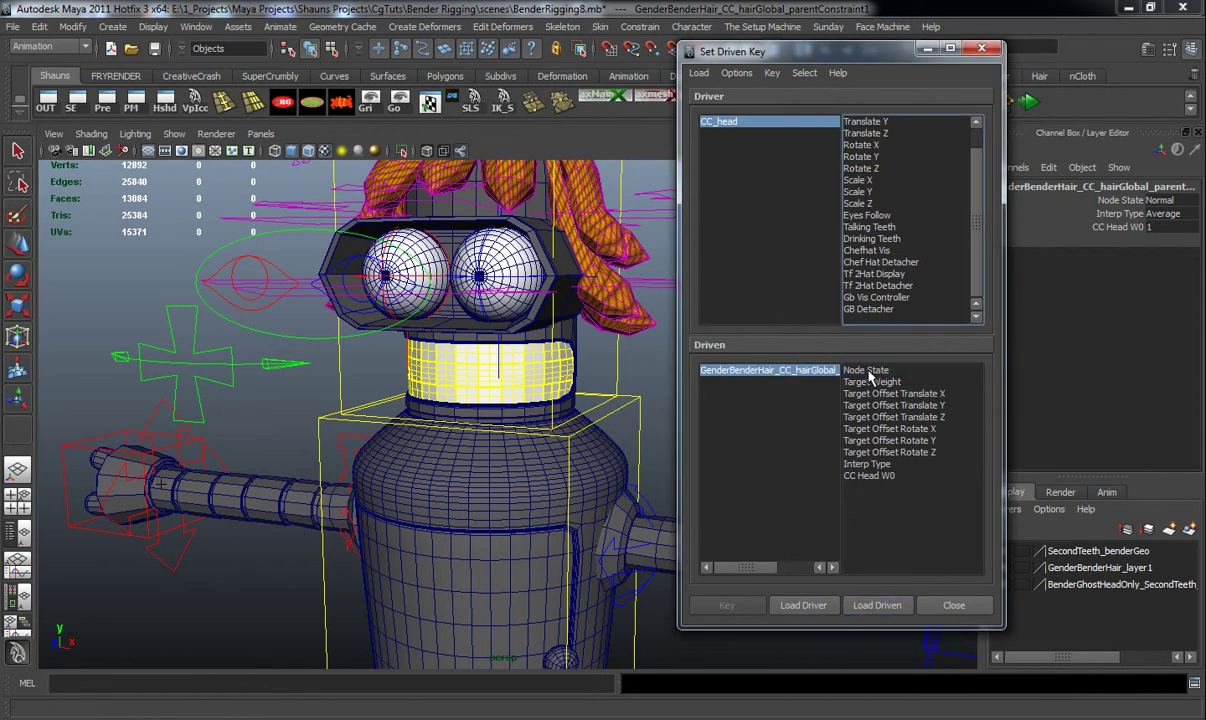
# Step: Key the head controller's GB Detacher at Connected as driver of the hair parent constraint's Node State at Normal
pyautogui.click(867, 371)
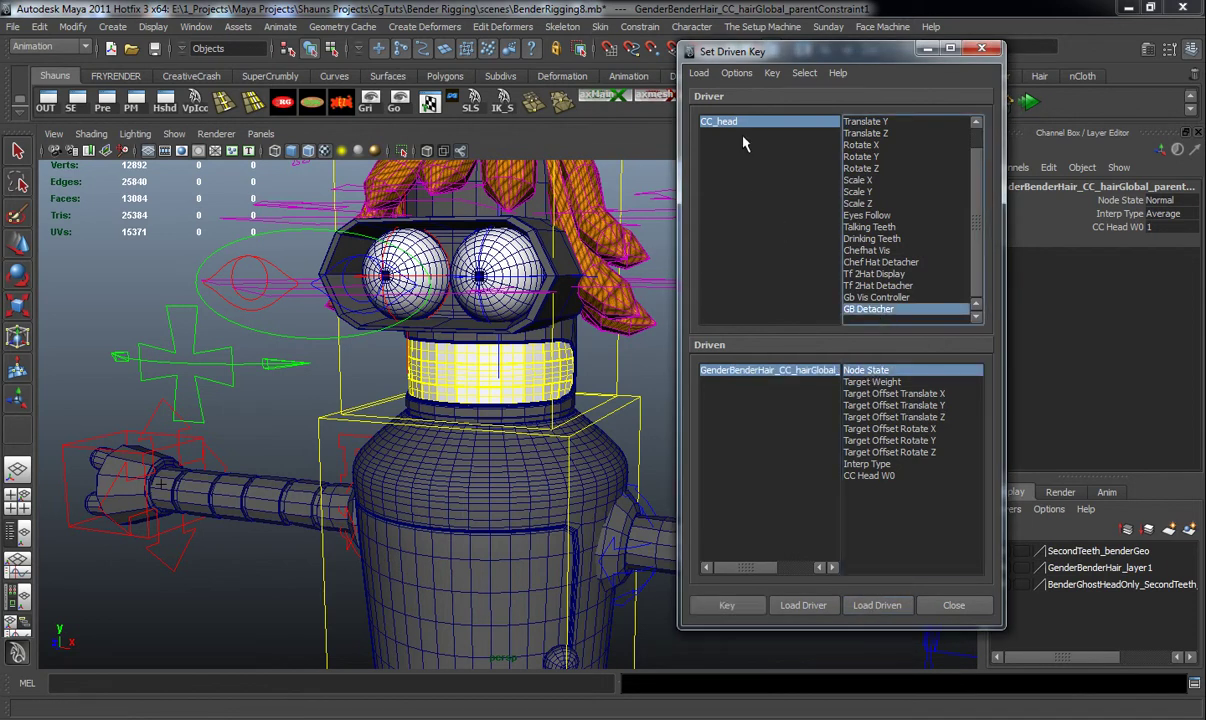
pyautogui.click(712, 121)
pyautogui.scroll(-3, 1120, 420)
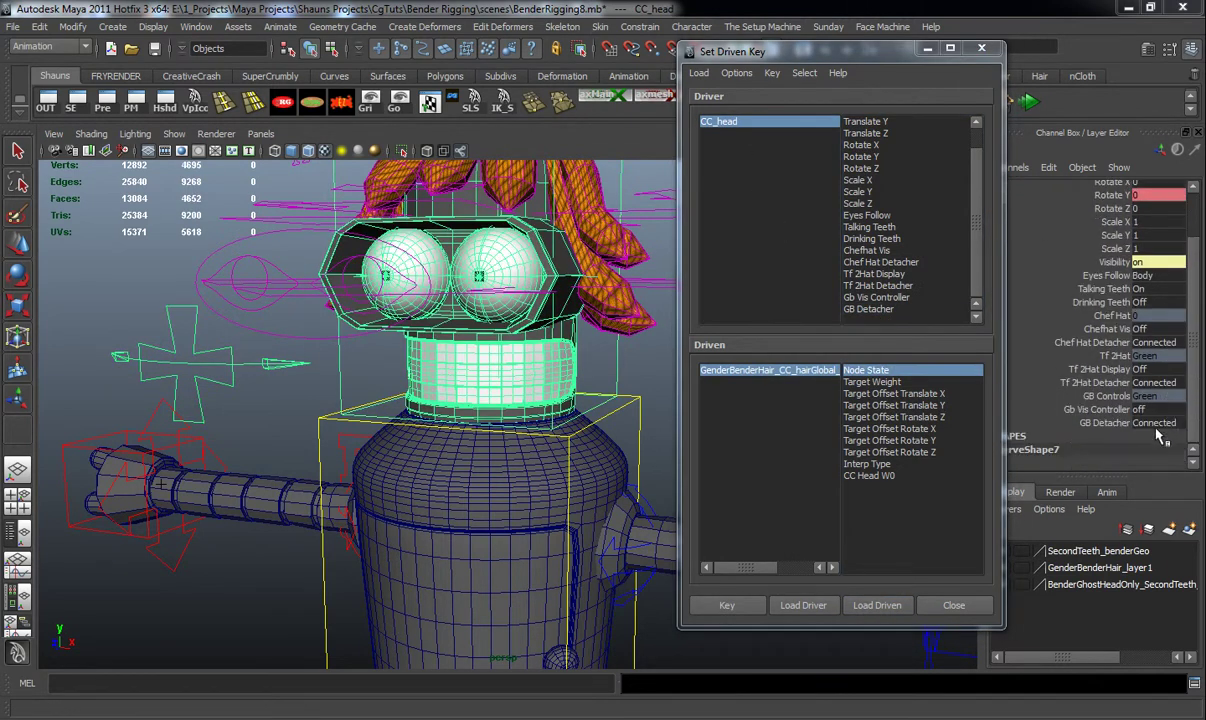
pyautogui.click(868, 309)
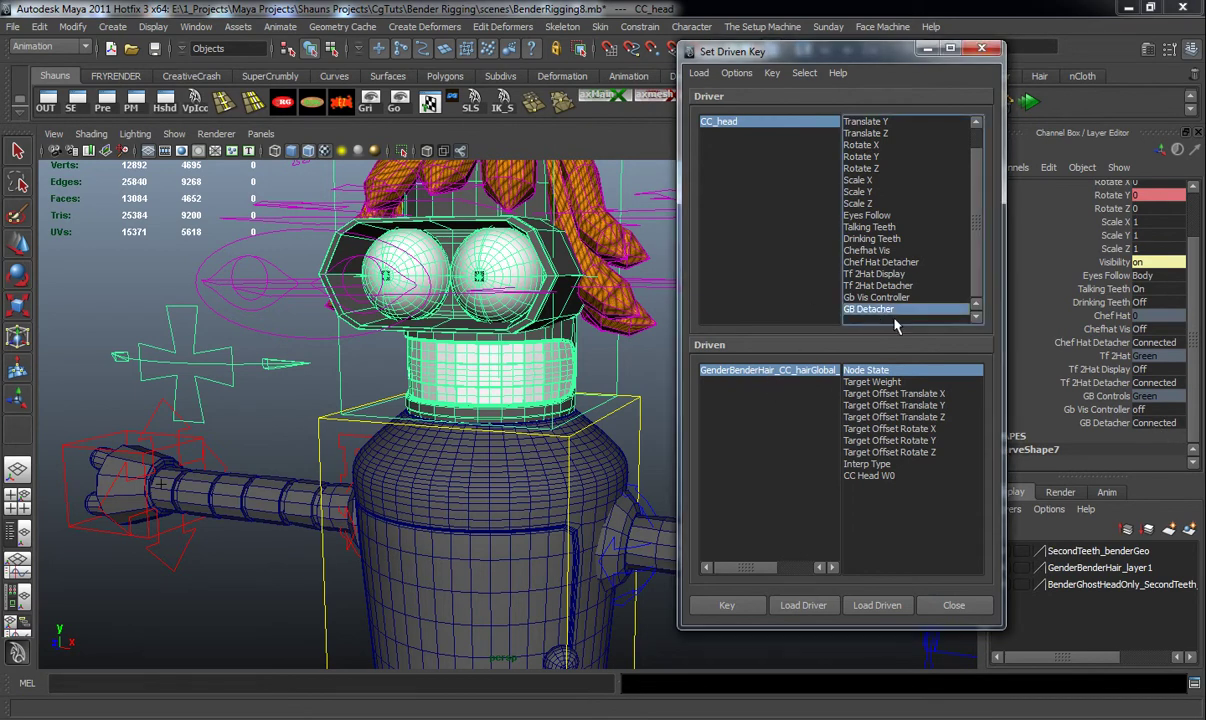
pyautogui.click(728, 605)
# Step: Key GB Detacher at Free against the hair parent constraint's Node State at Blocking, and put the Set Driven Key window away
pyautogui.click(1158, 423)
pyautogui.click(1160, 455)
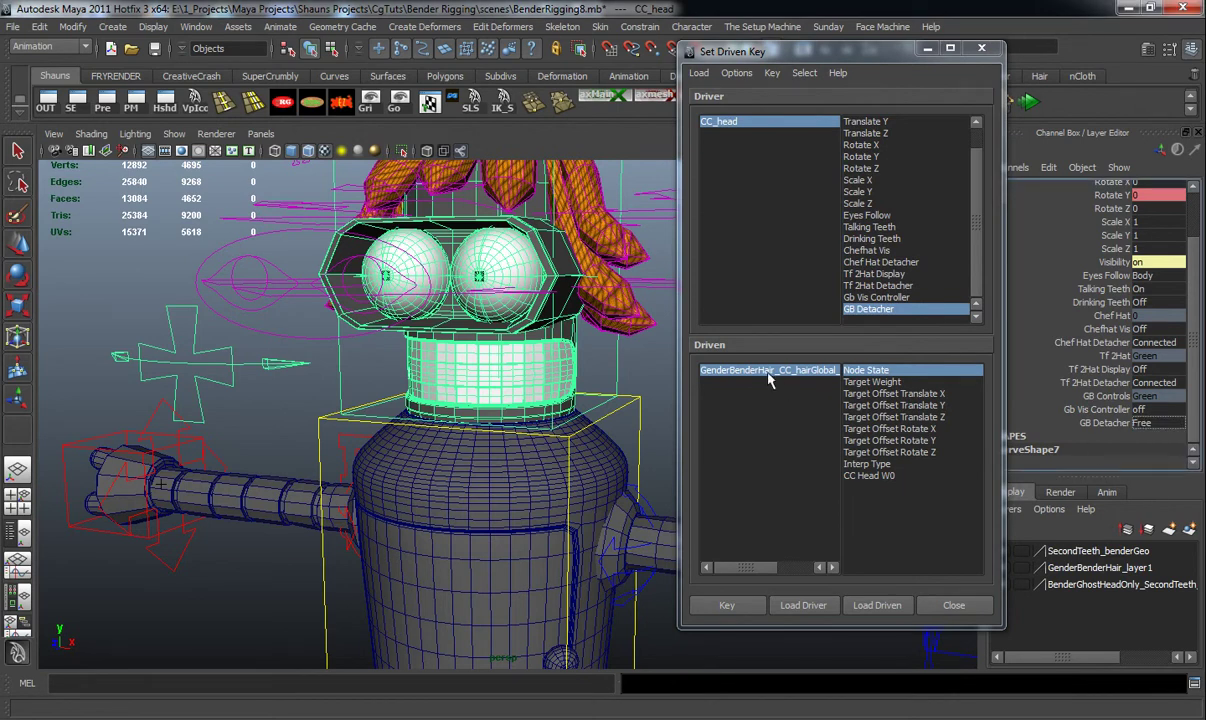
pyautogui.click(769, 372)
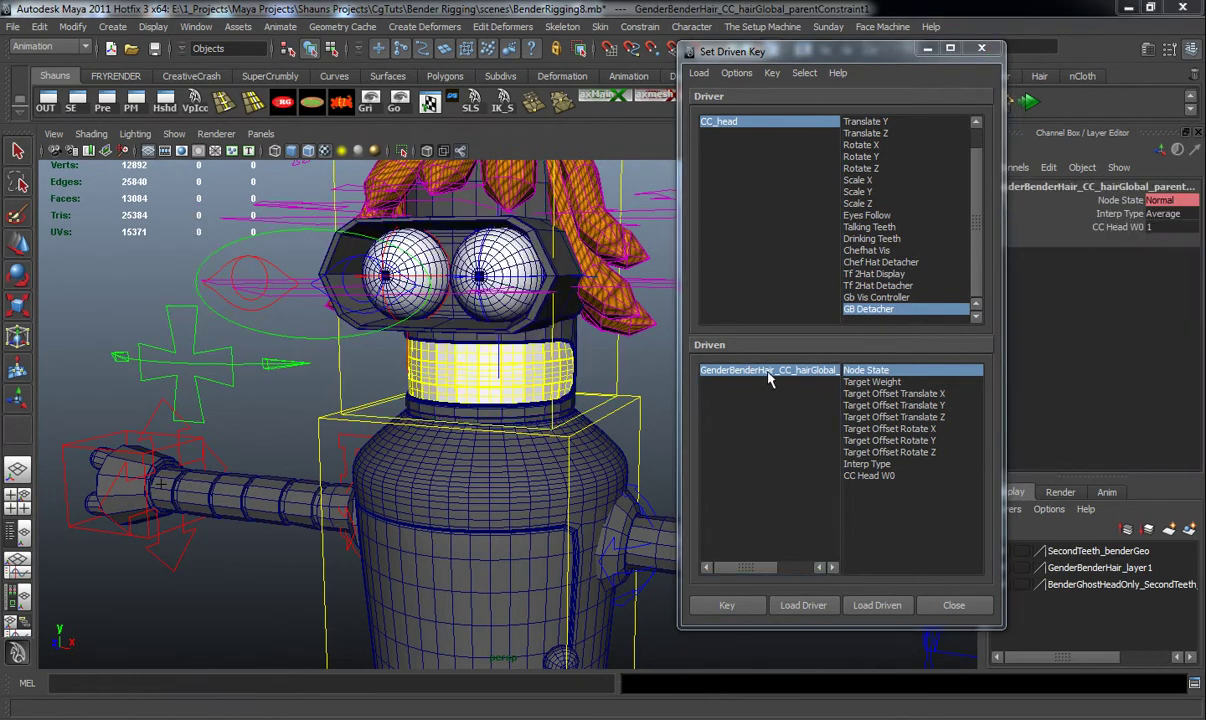
pyautogui.click(1160, 200)
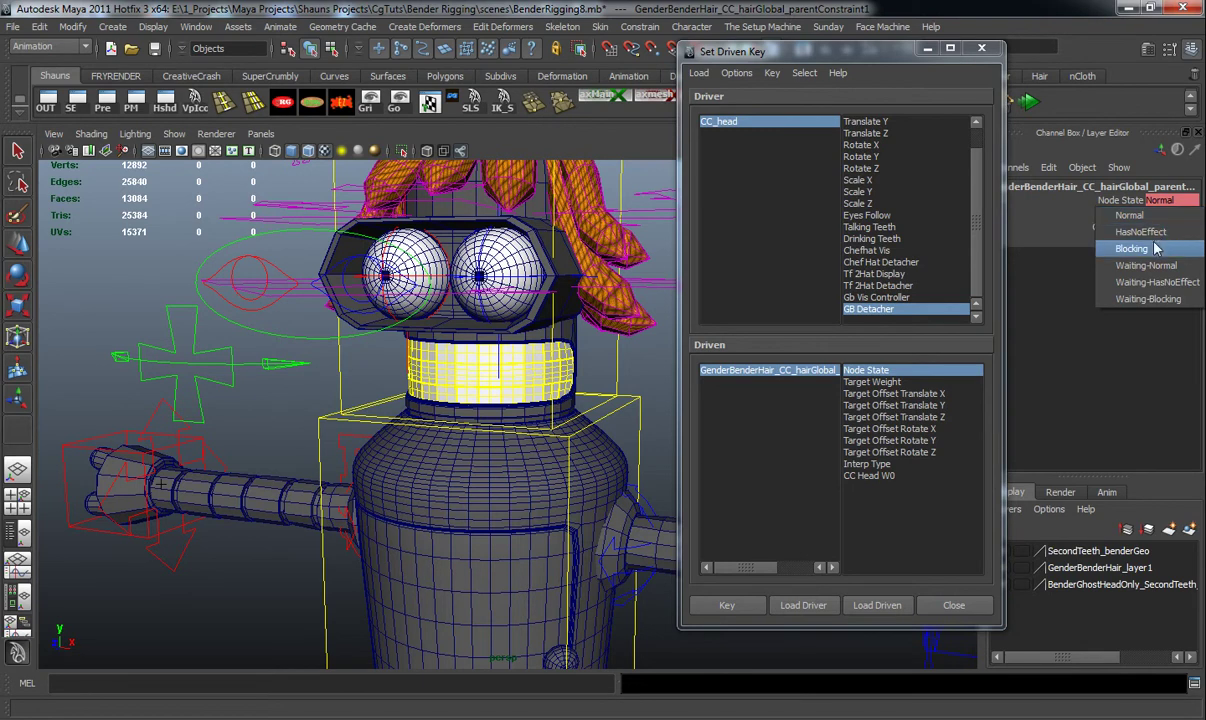
pyautogui.click(1153, 248)
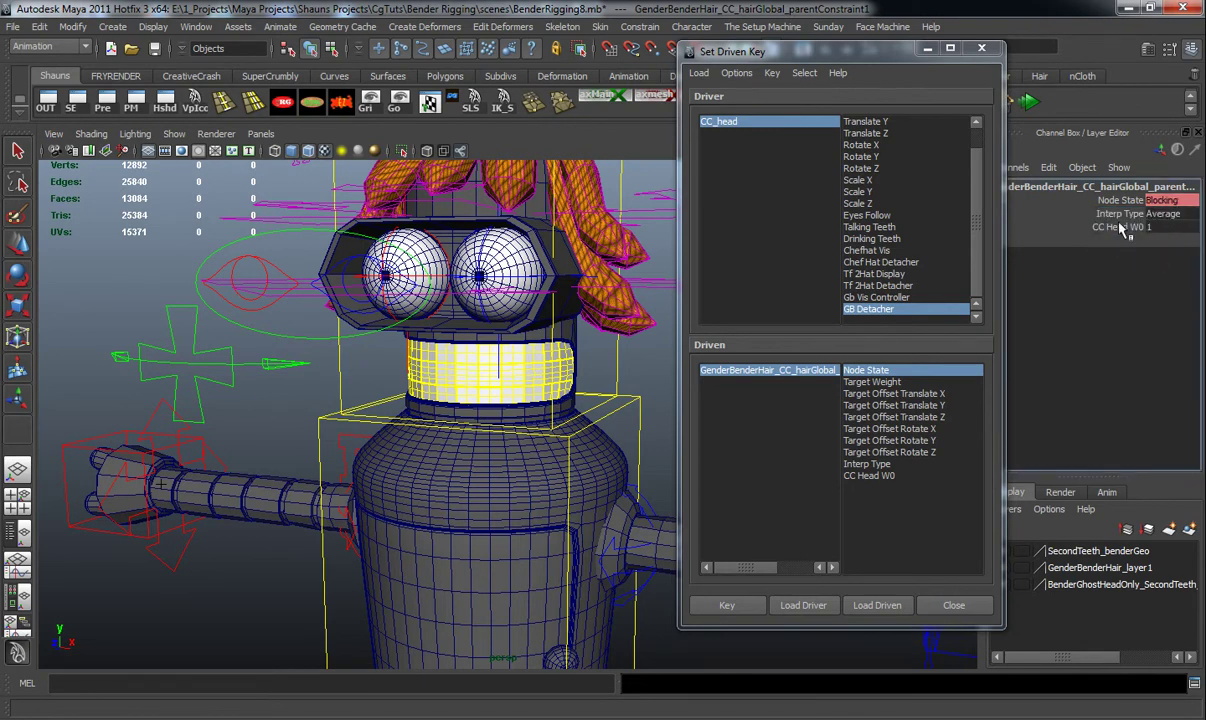
pyautogui.click(744, 604)
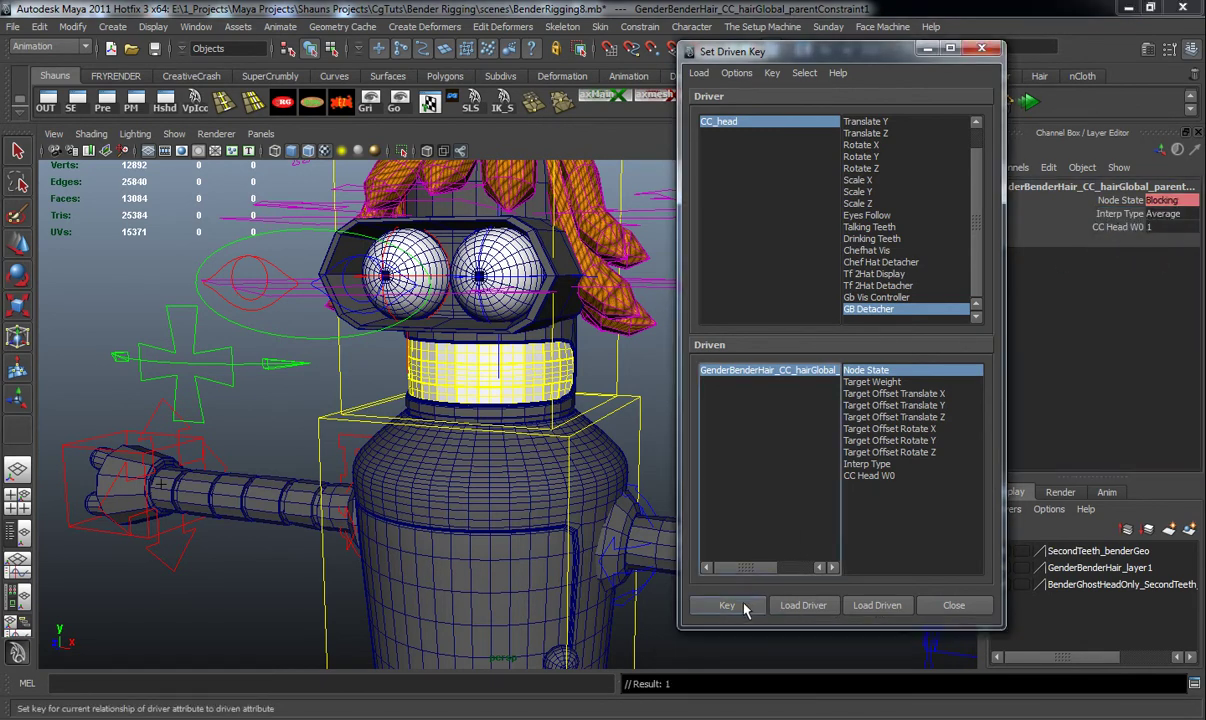
pyautogui.click(928, 48)
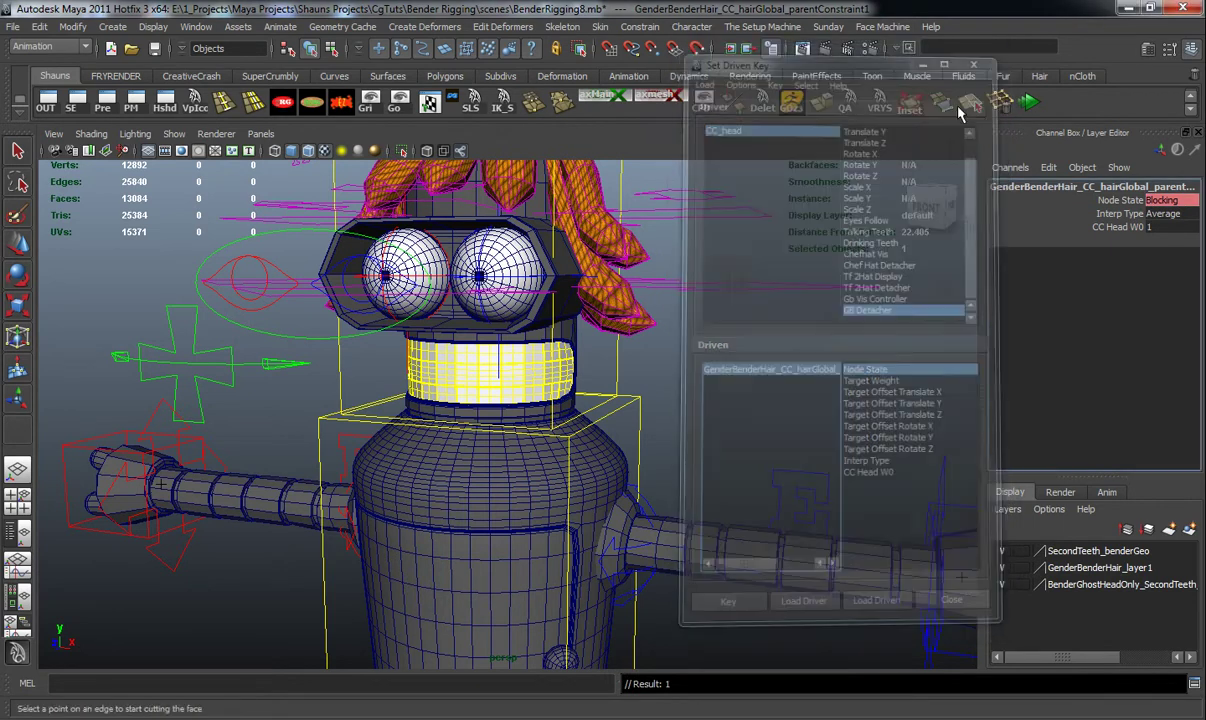
# Step: Test the hair's Free state by scaling Bender's master grey controller, and undo the scaling
pyautogui.click(660, 374)
pyautogui.click(606, 367)
pyautogui.keyDown('alt'); pyautogui.moveTo(895, 433); pyautogui.dragTo(680, 485, button='right'); pyautogui.keyUp('alt')
pyautogui.keyDown('alt'); pyautogui.moveTo(680, 485); pyautogui.dragTo(705, 377, button='middle'); pyautogui.keyUp('alt')
pyautogui.click(590, 618)
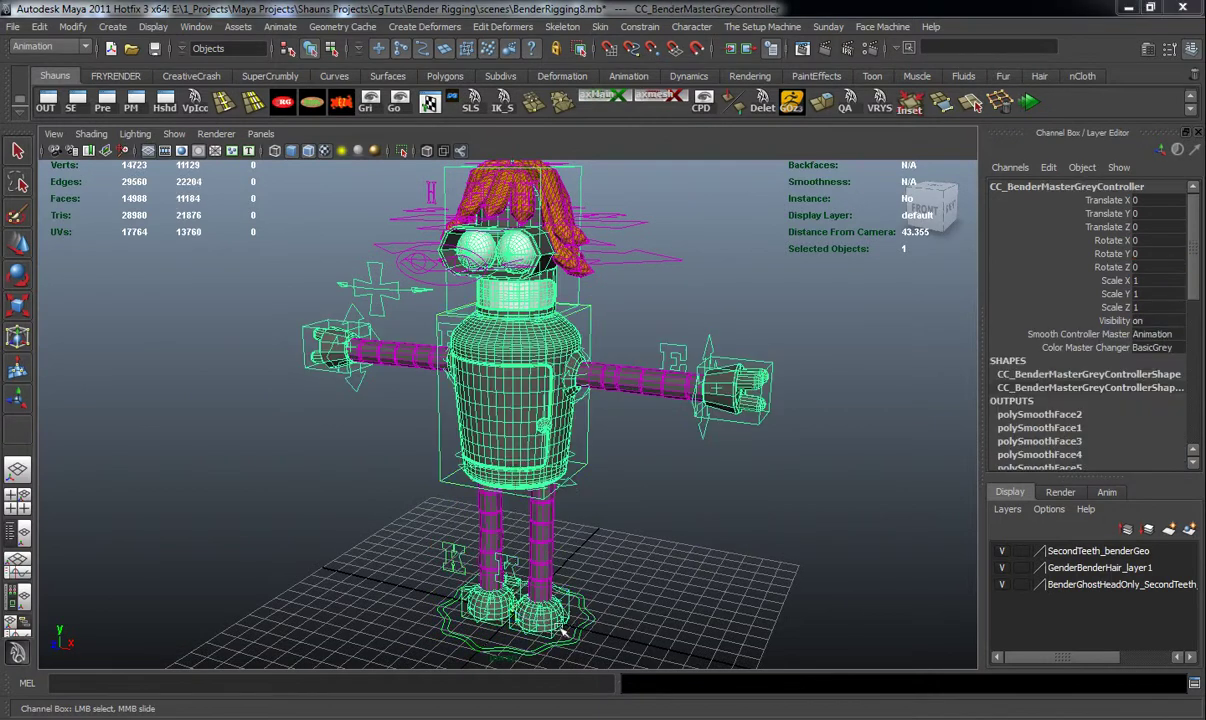
pyautogui.press('r')
pyautogui.moveTo(447, 602); pyautogui.dragTo(422, 593, button='middle')
pyautogui.hotkey('ctrl', 'z')
# Step: Return the head controller's GB Detacher to Connected and deselect the controller
pyautogui.click(598, 286)
pyautogui.click(579, 295)
pyautogui.scroll(-2, 1105, 405)
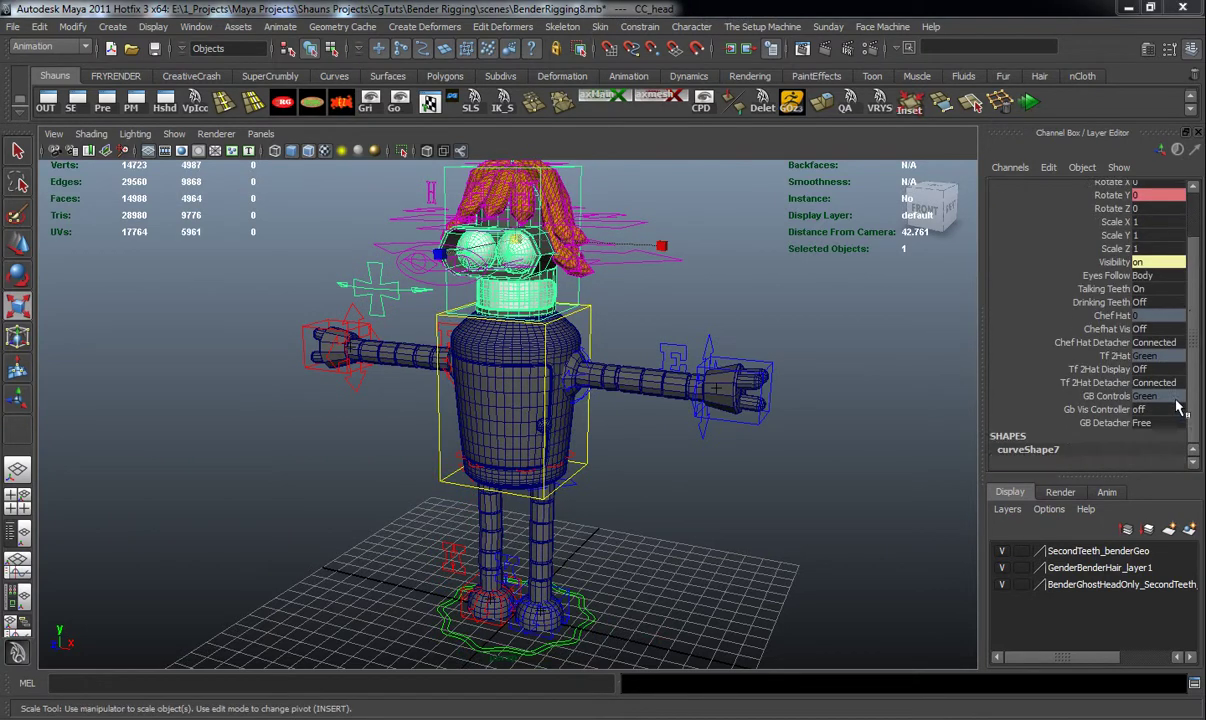
pyautogui.click(667, 594)
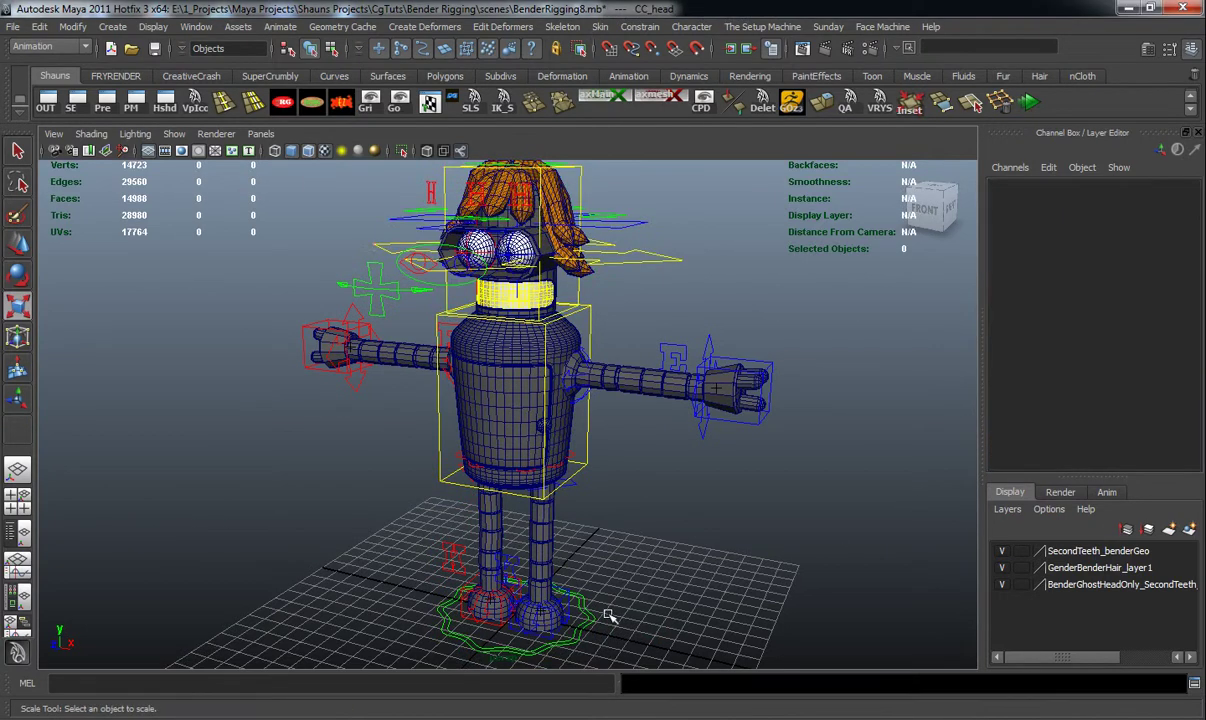
# Step: Test the hair's Connected state by scaling the master grey controller again, and undo the scaling
pyautogui.click(589, 622)
pyautogui.moveTo(431, 602); pyautogui.dragTo(449, 574, button='middle')
pyautogui.hotkey('ctrl', 'z')
pyautogui.click(789, 316)
pyautogui.scroll(10, 686, 331)
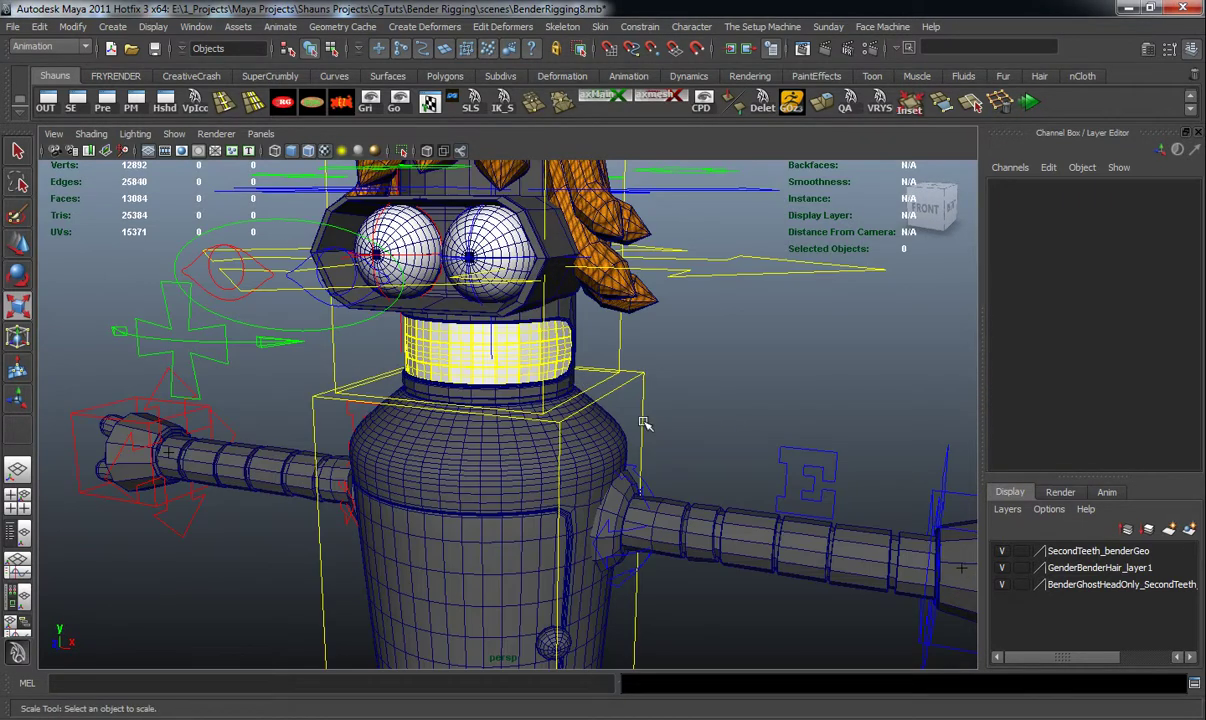
pyautogui.scroll(-8, 645, 424)
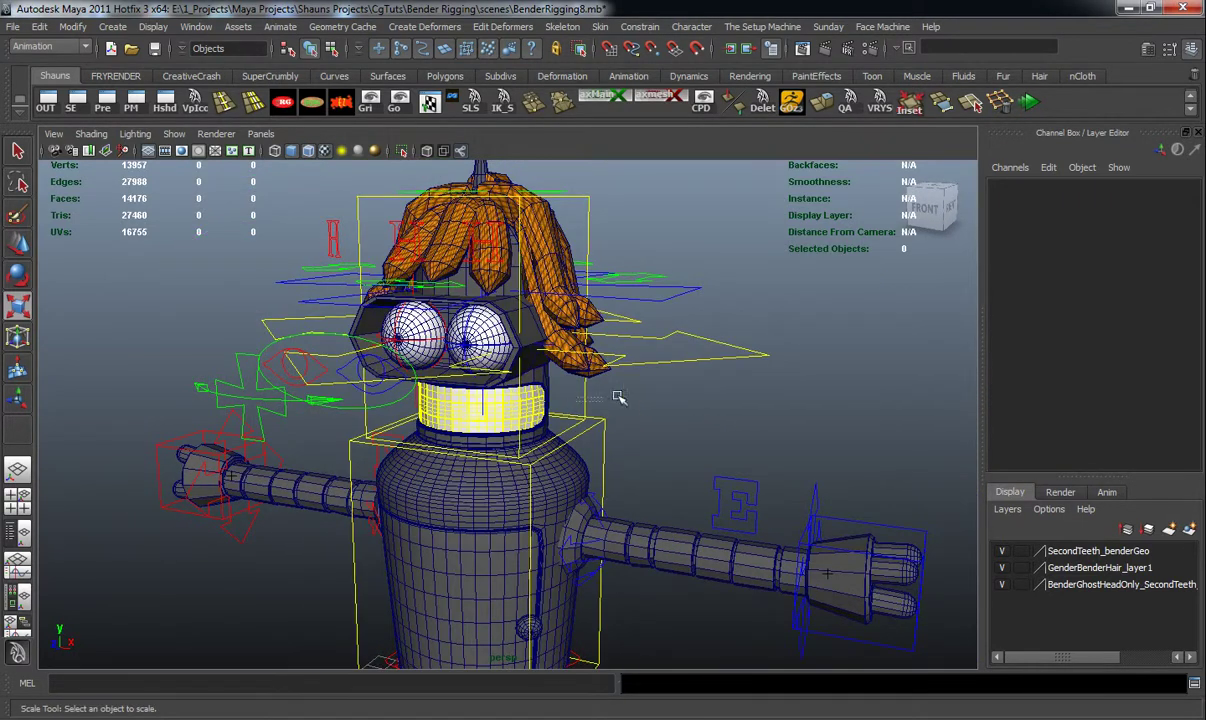
# Step: Load CC_head as the output node and the GB_Hair group as the input node in the Connection Editor
pyautogui.click(565, 423)
pyautogui.scroll(1, 672, 425)
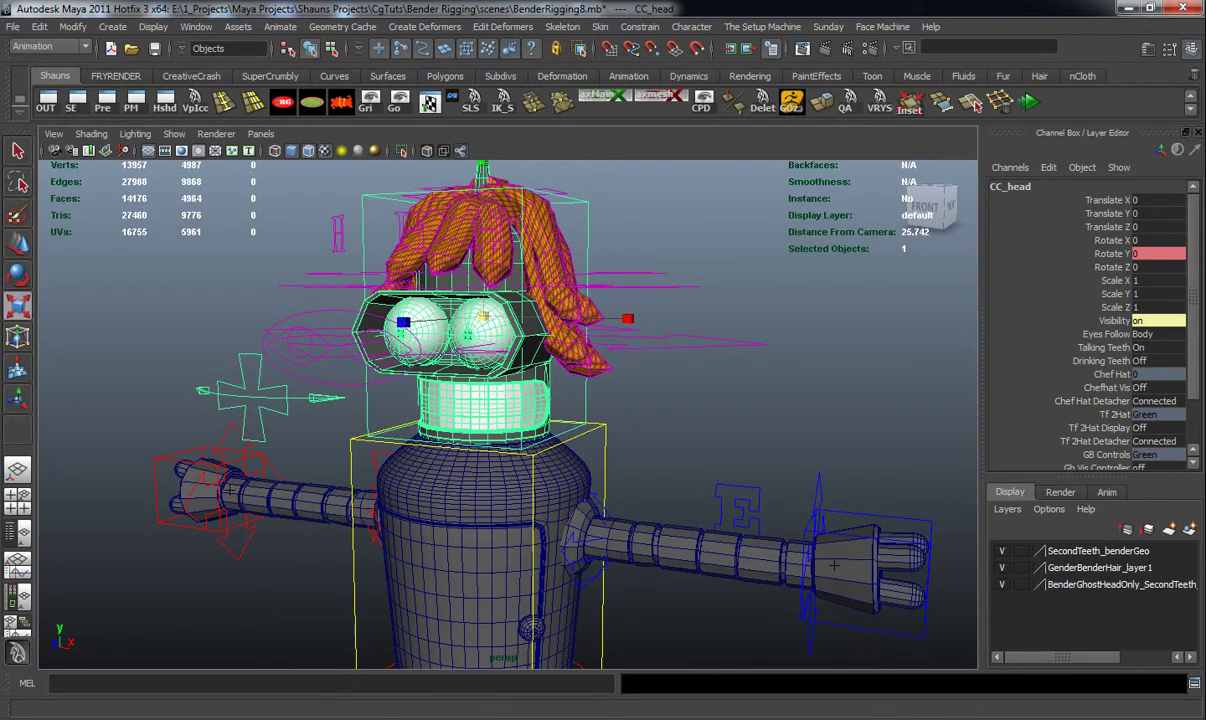
pyautogui.moveTo(1195, 190); pyautogui.dragTo(937, 61)
pyautogui.click(678, 104)
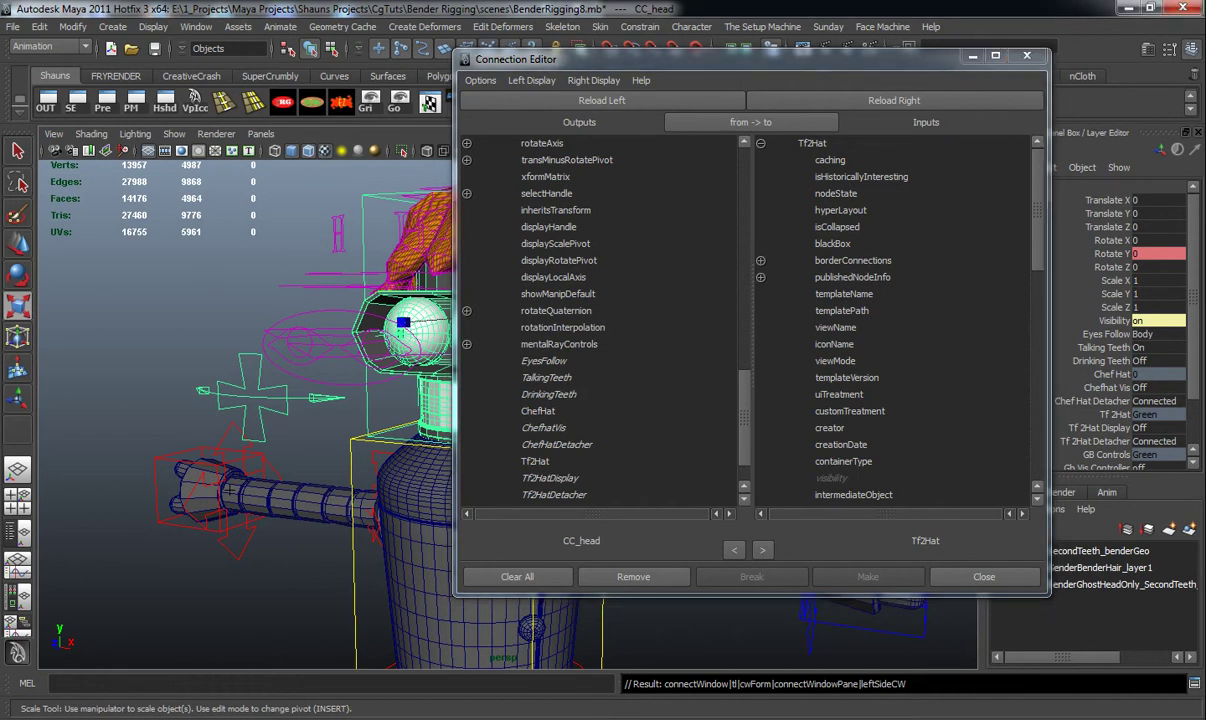
pyautogui.press('Down')
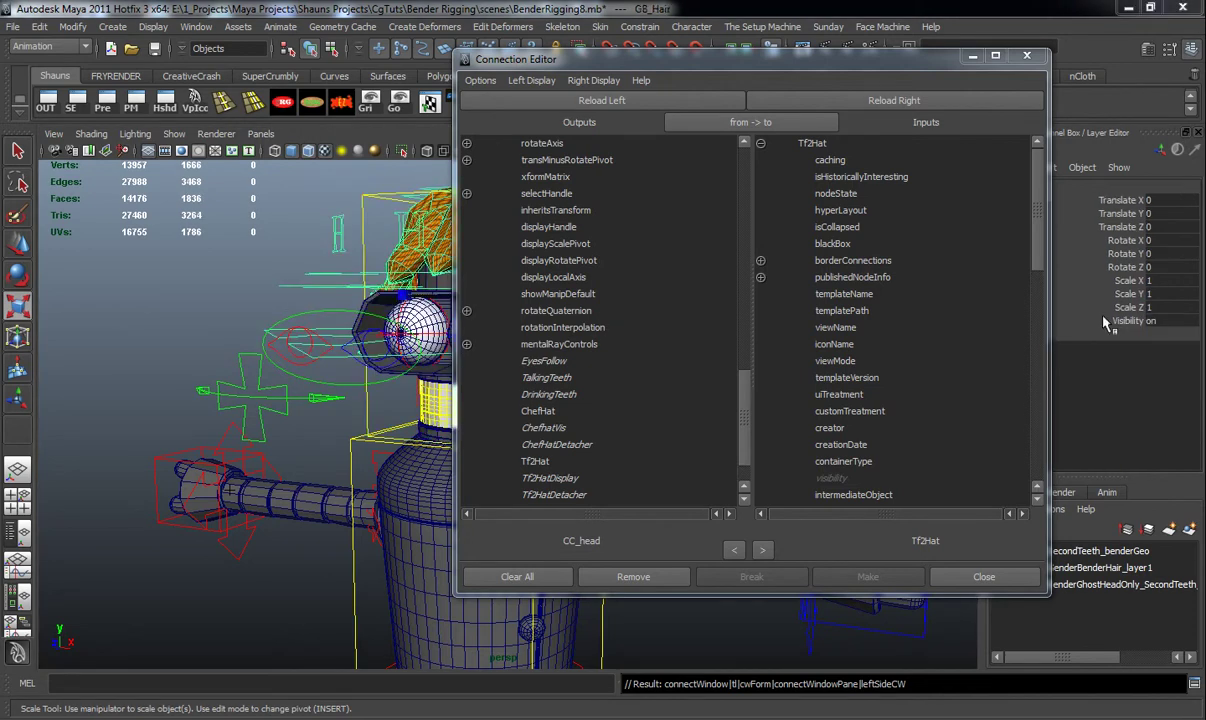
pyautogui.click(810, 99)
pyautogui.scroll(-10, 879, 418)
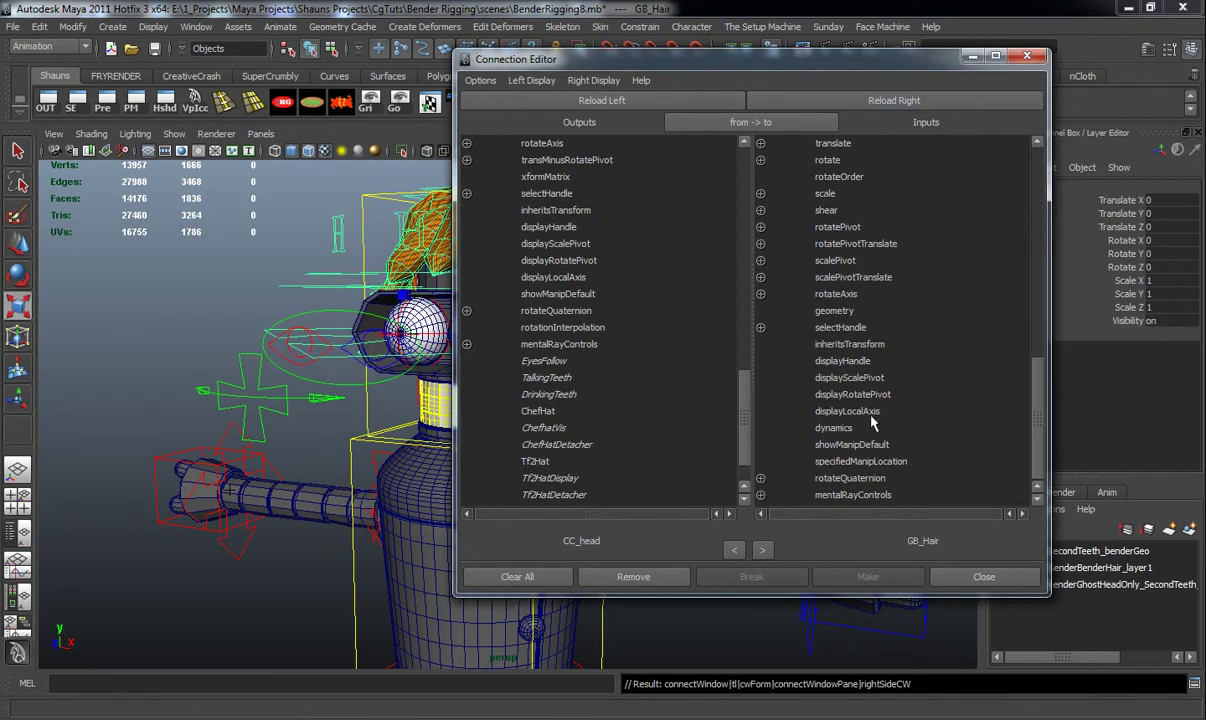
# Step: Connect CC_head's Gb_VisController attribute to the GB_Hair group's visibility and close the Connection Editor
pyautogui.moveTo(1204, 80); pyautogui.dragTo(692, 97)
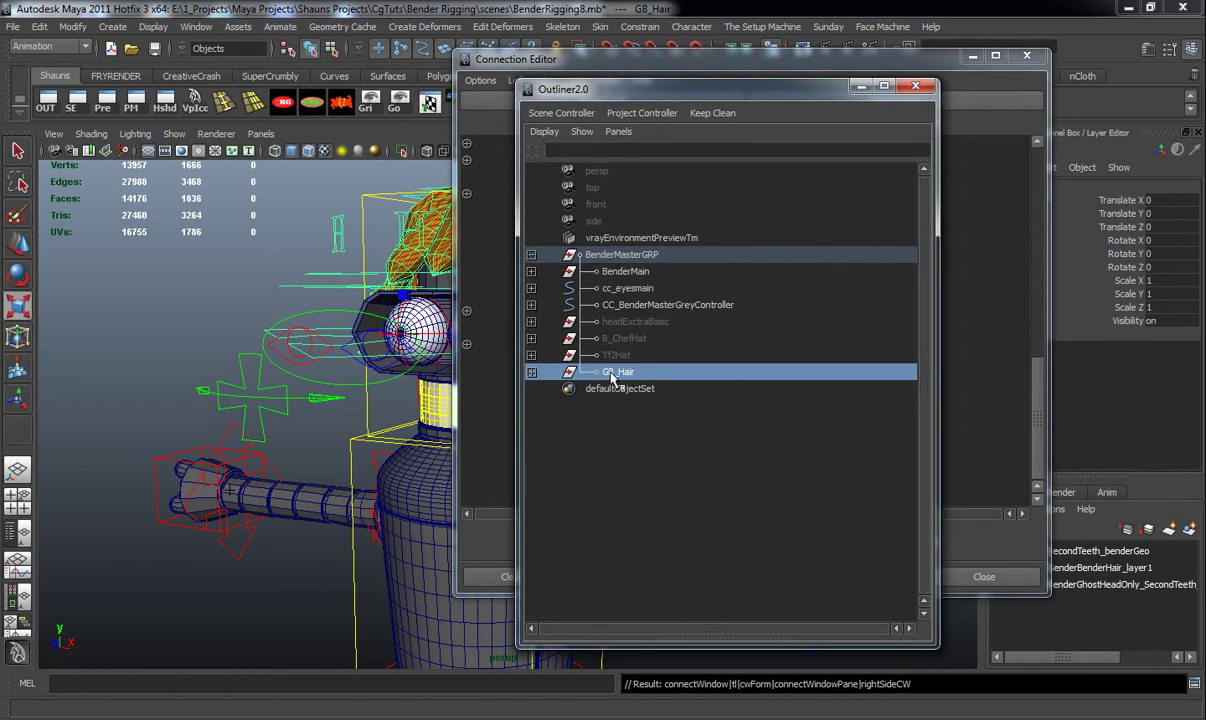
pyautogui.moveTo(790, 97); pyautogui.dragTo(1205, 95)
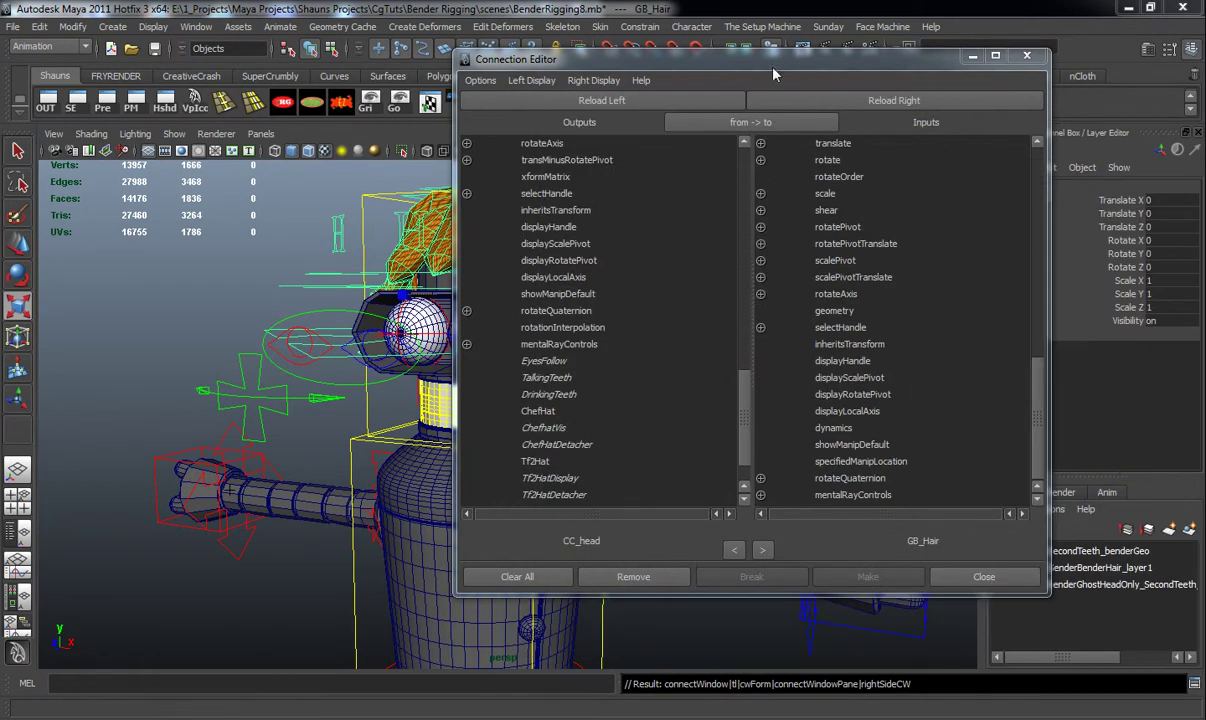
pyautogui.moveTo(772, 73); pyautogui.dragTo(745, 73)
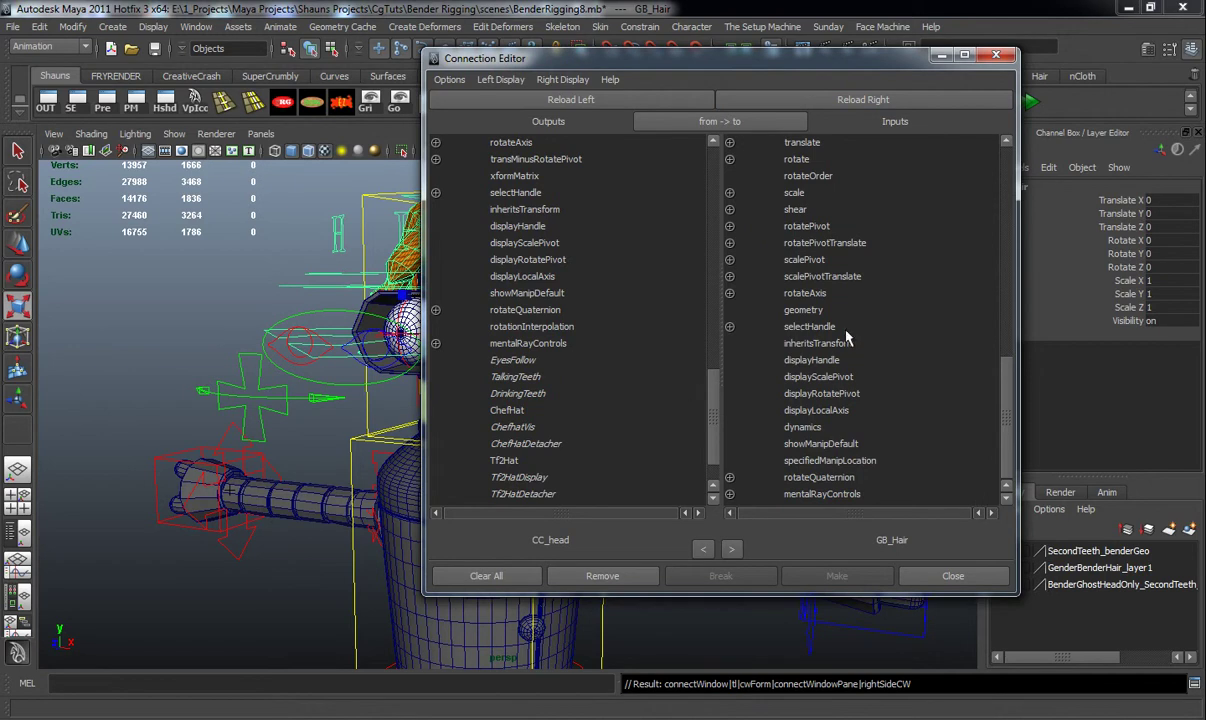
pyautogui.moveTo(1006, 372); pyautogui.dragTo(995, 405)
pyautogui.scroll(-1, 545, 490)
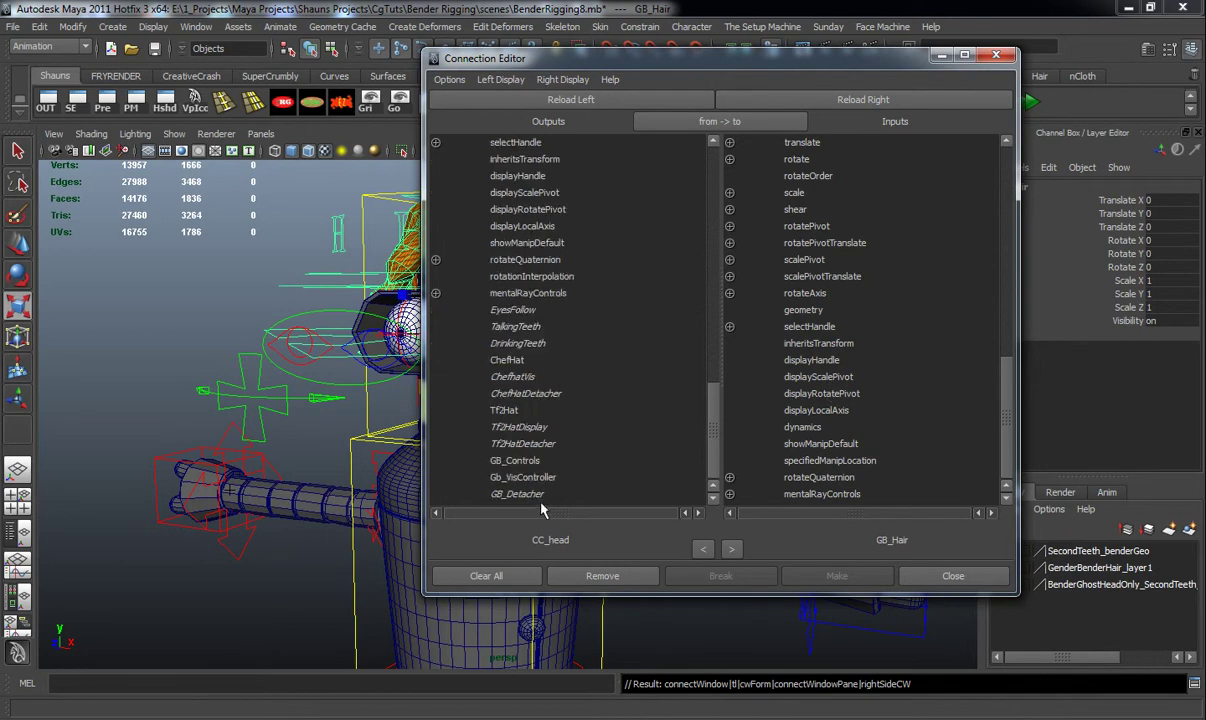
pyautogui.click(540, 478)
pyautogui.scroll(10, 832, 340)
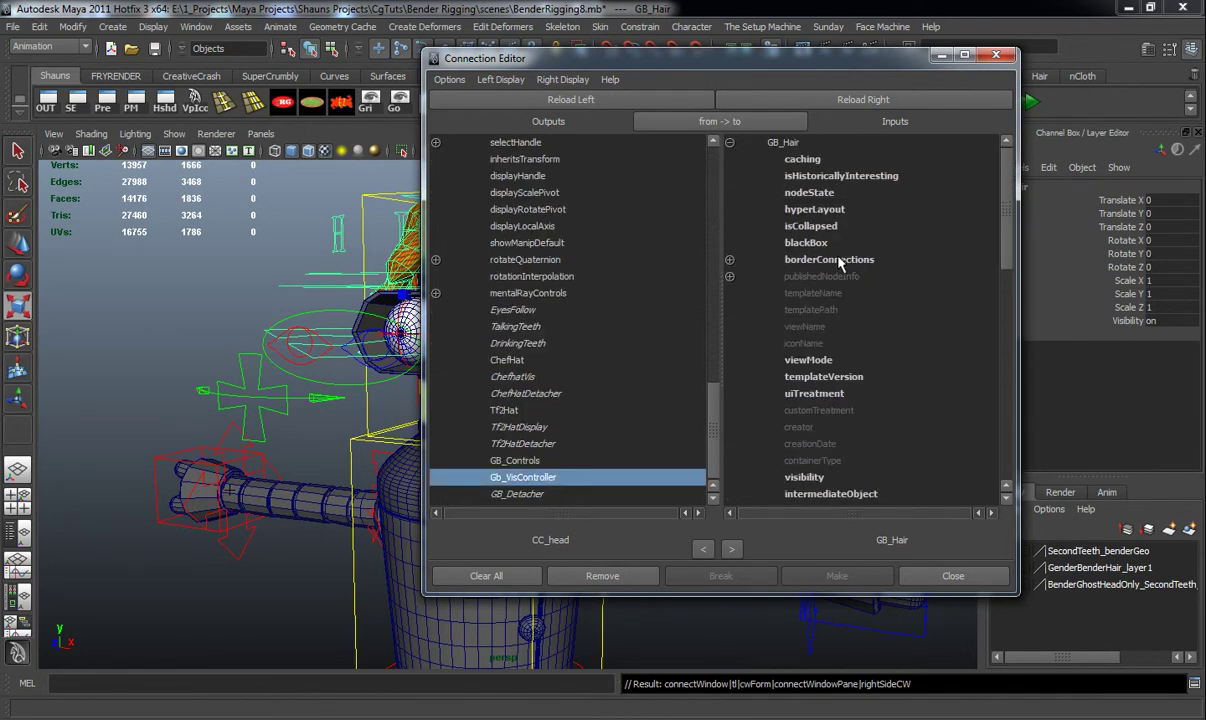
pyautogui.click(805, 478)
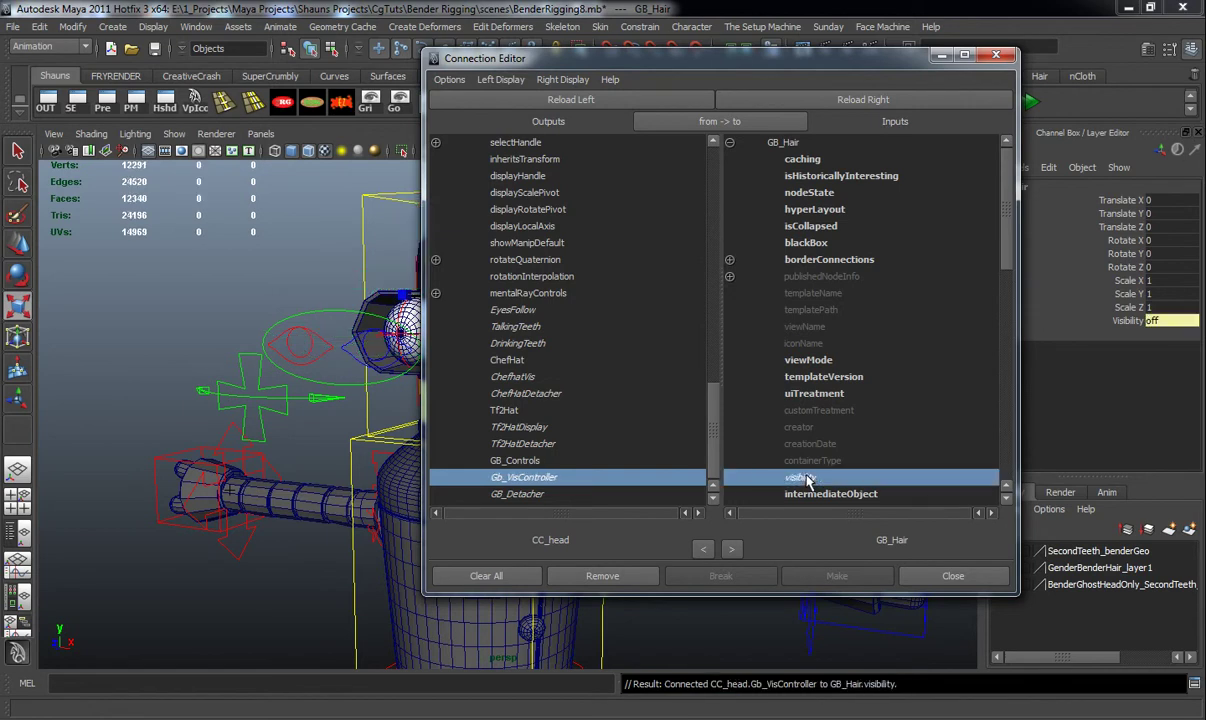
pyautogui.click(993, 62)
pyautogui.click(800, 340)
# Step: Test the hair's visibility by setting the head controller's Gb Vis Controller attribute to On
pyautogui.keyDown('alt'); pyautogui.moveTo(770, 352); pyautogui.dragTo(714, 379); pyautogui.keyUp('alt')
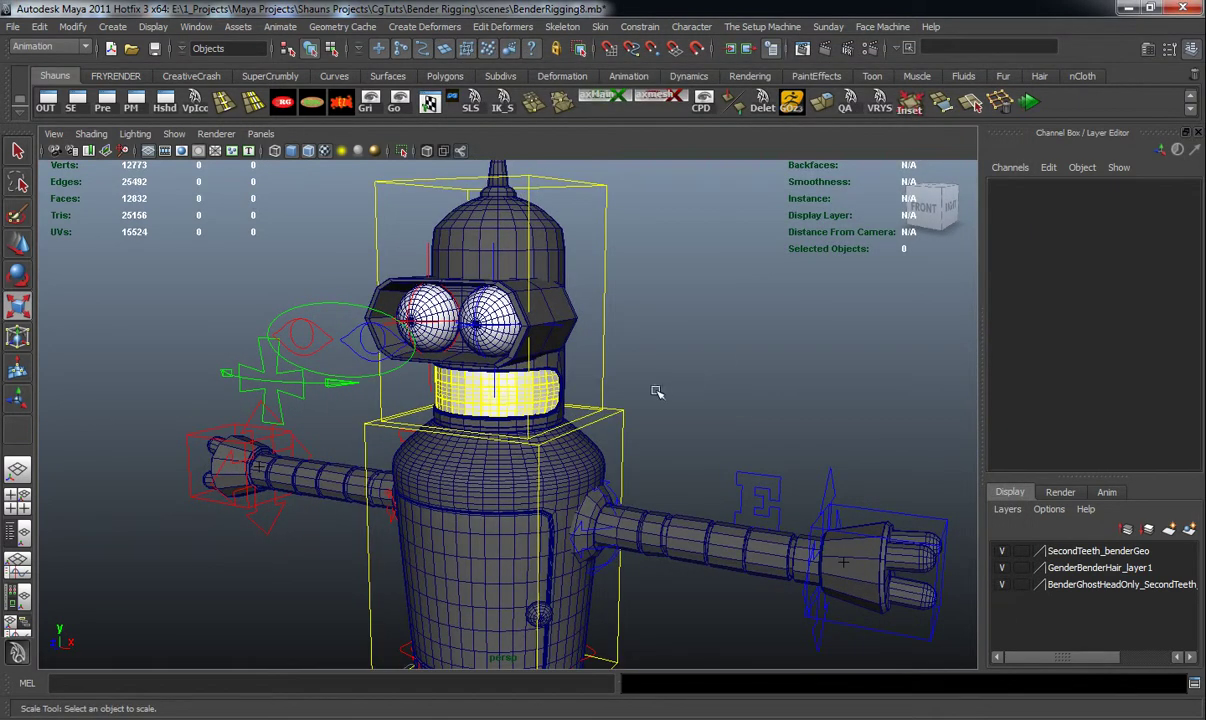
pyautogui.click(637, 368)
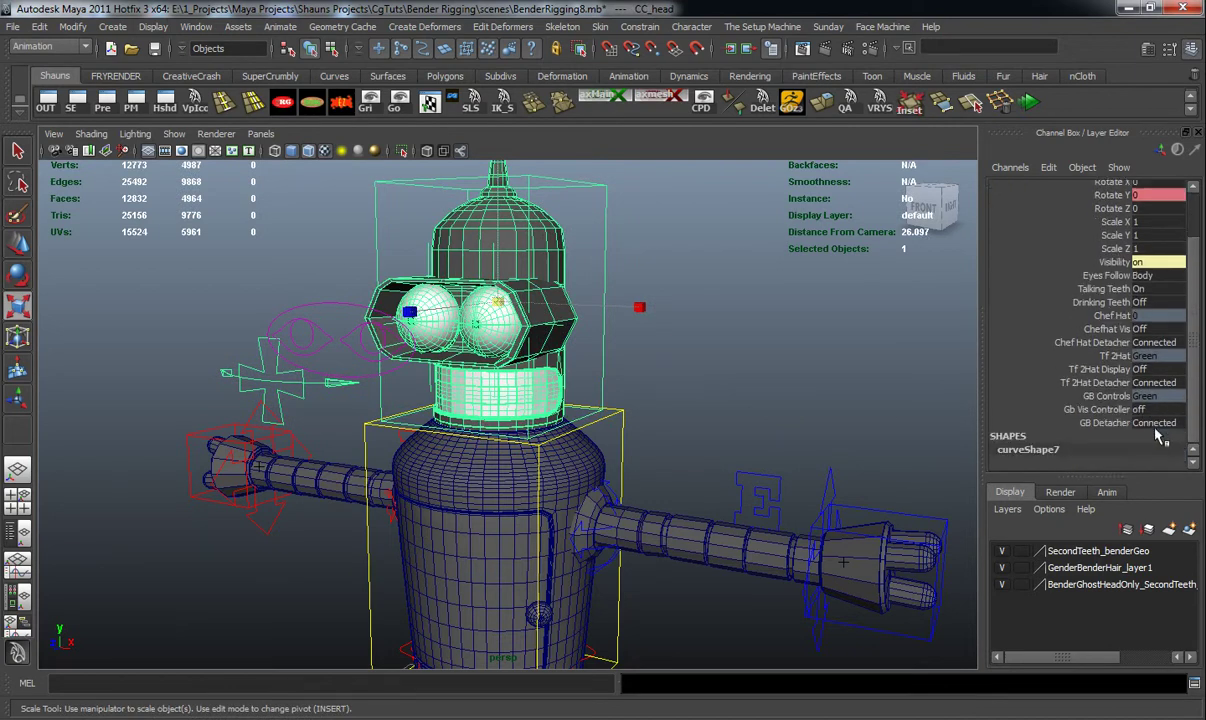
pyautogui.click(1156, 426)
pyautogui.click(1156, 443)
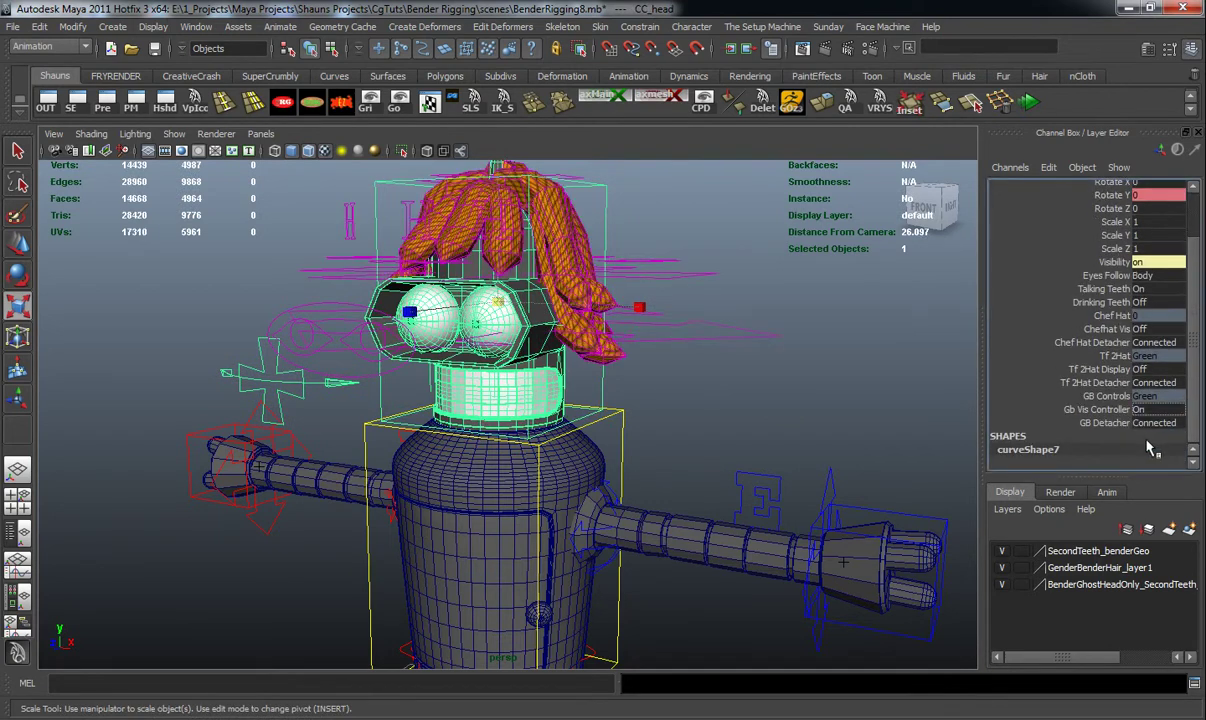
pyautogui.keyDown('alt'); pyautogui.moveTo(680, 378); pyautogui.dragTo(742, 400); pyautogui.keyUp('alt')
pyautogui.click(741, 403)
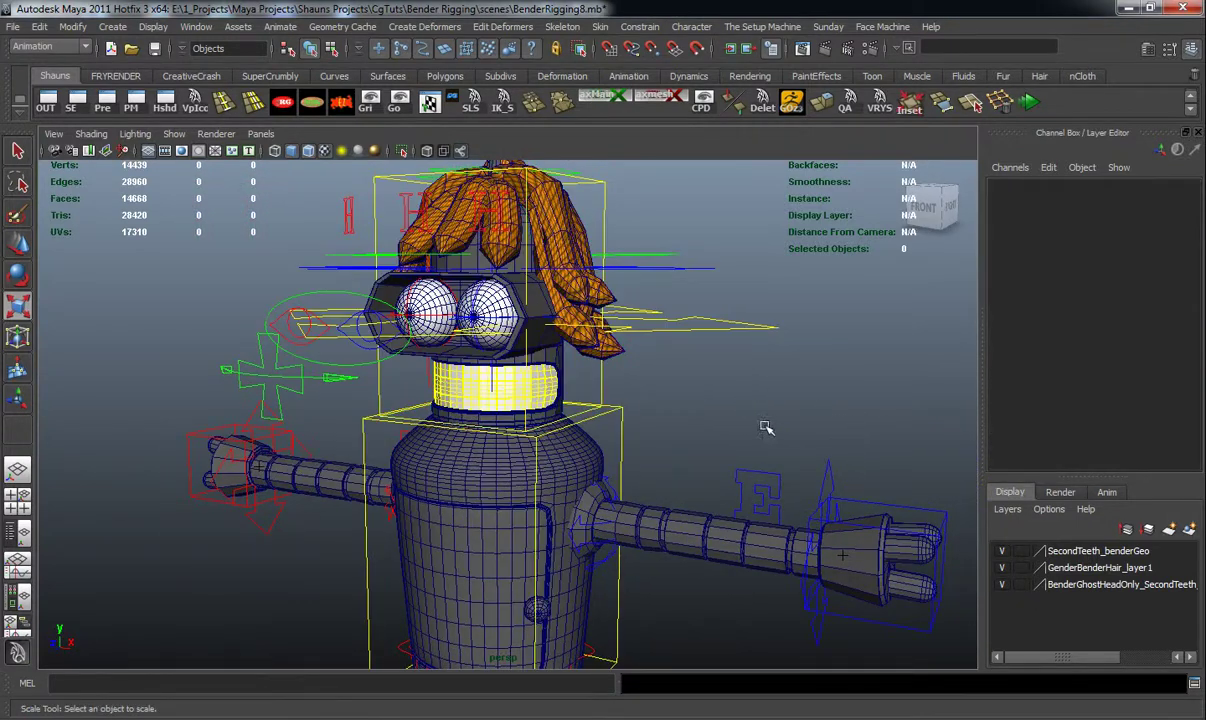
pyautogui.click(604, 390)
pyautogui.scroll(-3, 1160, 412)
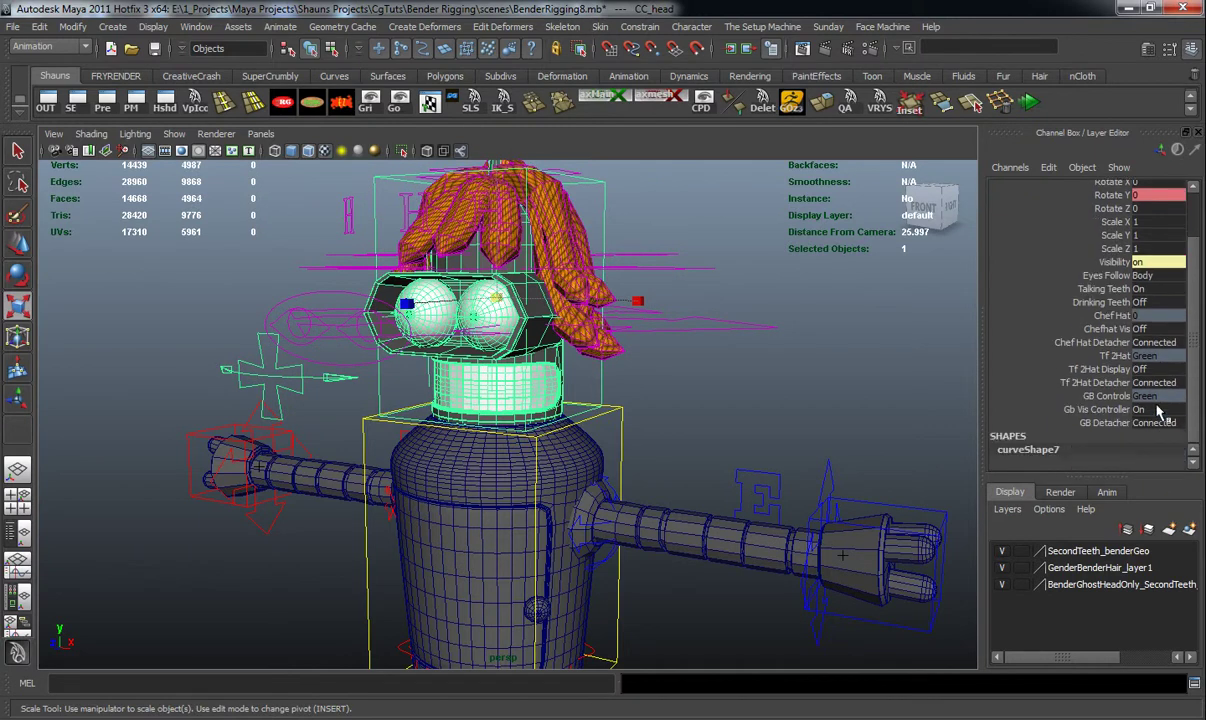
pyautogui.click(1152, 423)
pyautogui.click(1159, 441)
# Step: Set Smooth Controller on the hair's CC_hairGlobal controller to Rendering and inspect the smoothed hair
pyautogui.click(668, 292)
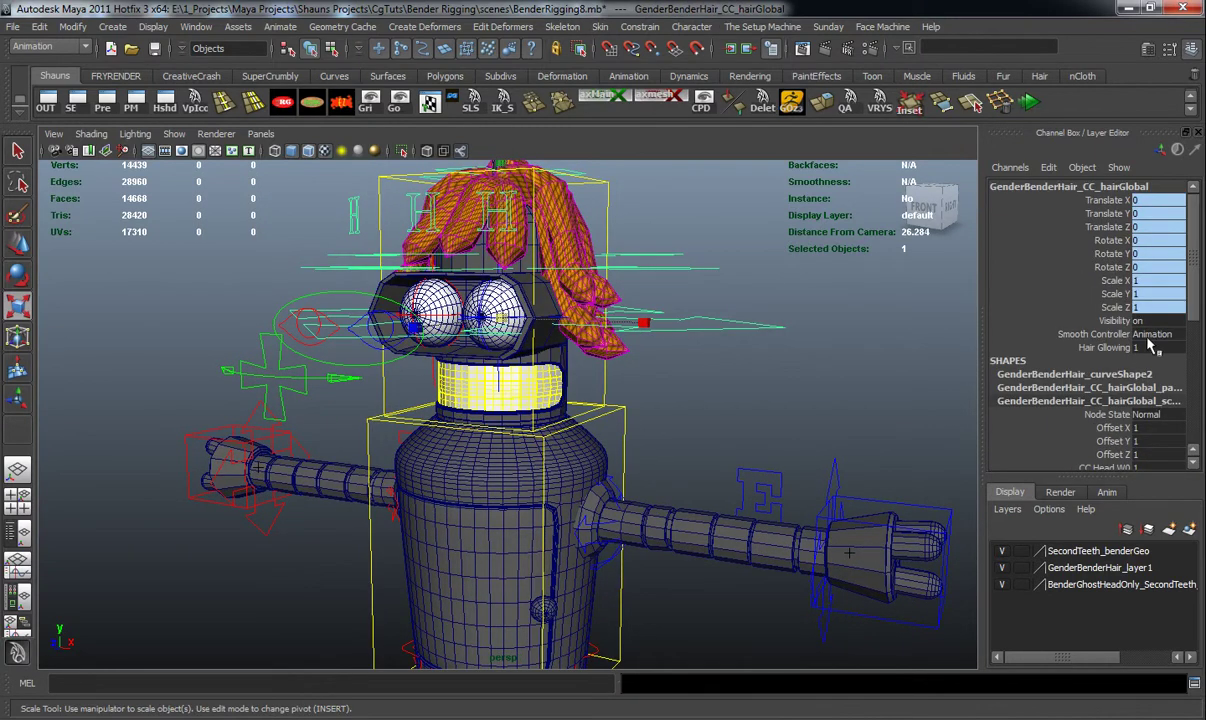
pyautogui.click(1151, 338)
pyautogui.click(1155, 367)
pyautogui.keyDown('alt'); pyautogui.moveTo(792, 378); pyautogui.dragTo(797, 382); pyautogui.keyUp('alt')
pyautogui.keyDown('alt'); pyautogui.moveTo(797, 382); pyautogui.dragTo(797, 432, button='middle'); pyautogui.keyUp('alt')
pyautogui.click(1078, 334)
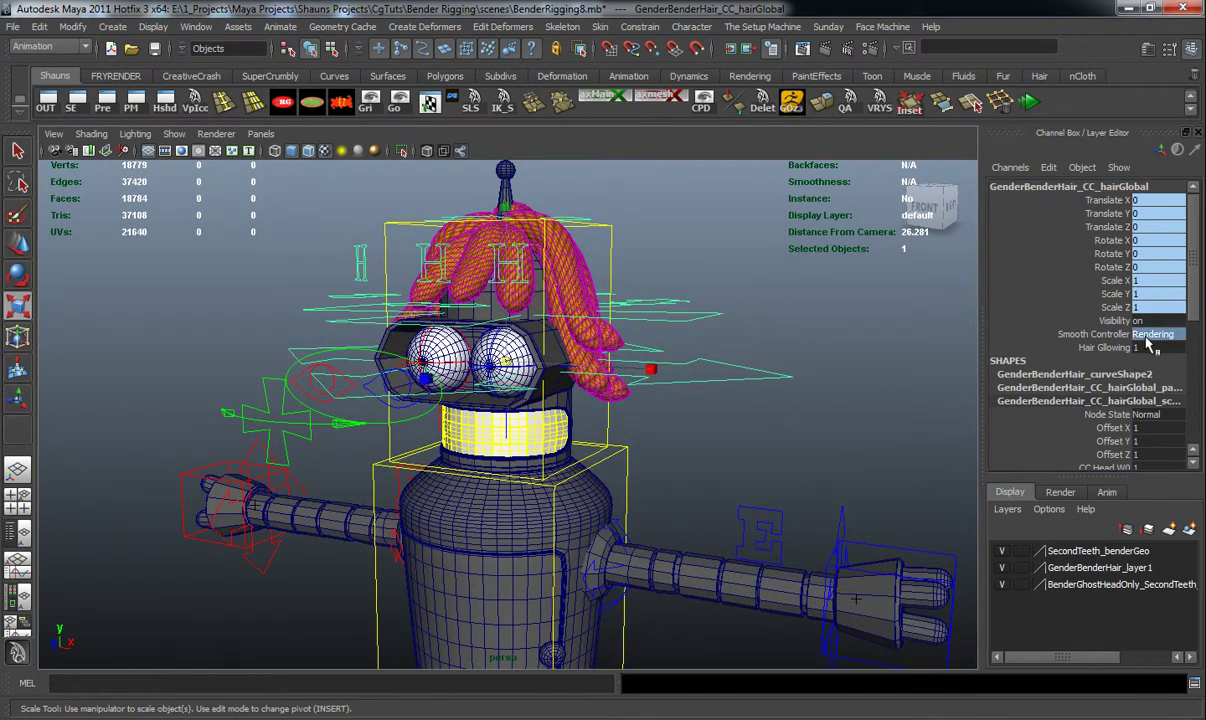
pyautogui.click(1088, 363)
pyautogui.keyDown('alt'); pyautogui.moveTo(767, 468); pyautogui.dragTo(770, 482, button='middle'); pyautogui.keyUp('alt')
pyautogui.keyDown('alt'); pyautogui.moveTo(770, 482); pyautogui.dragTo(692, 482); pyautogui.keyUp('alt')
# Step: Test the hair's TwoDir2 controller with a slight vertical move and undo it
pyautogui.click(750, 403)
pyautogui.keyDown('alt'); pyautogui.moveTo(560, 409); pyautogui.dragTo(463, 386); pyautogui.keyUp('alt')
pyautogui.scroll(3, 567, 416)
pyautogui.click(443, 382)
pyautogui.press('w')
pyautogui.moveTo(324, 271)
pyautogui.mouseDown()
pyautogui.moveTo(323, 247)
pyautogui.moveTo(324, 275)
pyautogui.mouseUp()
pyautogui.hotkey('ctrl', 'z')
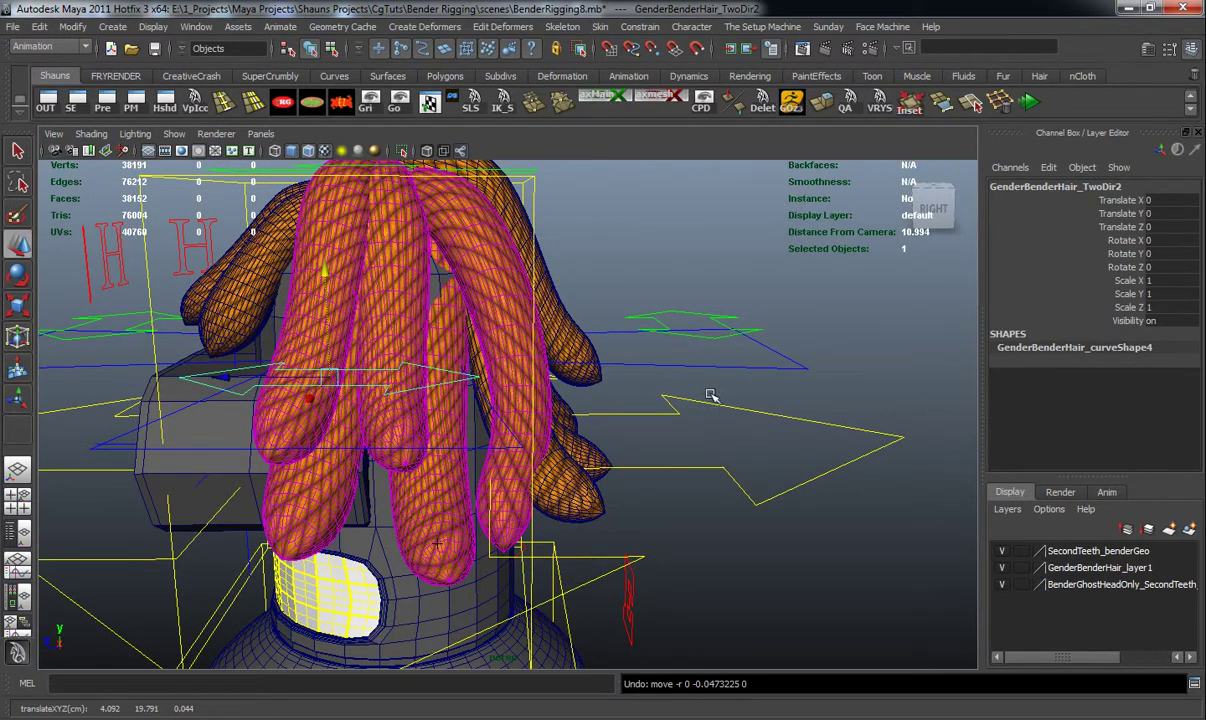
# Step: Test the CC_hairBottoms and TwoDir1 hair controllers with trial moves
pyautogui.click(776, 376)
pyautogui.hotkey('ctrl', 'z')
pyautogui.keyDown('alt'); pyautogui.moveTo(376, 250); pyautogui.dragTo(417, 425); pyautogui.keyUp('alt')
pyautogui.hotkey('ctrl', 'z')
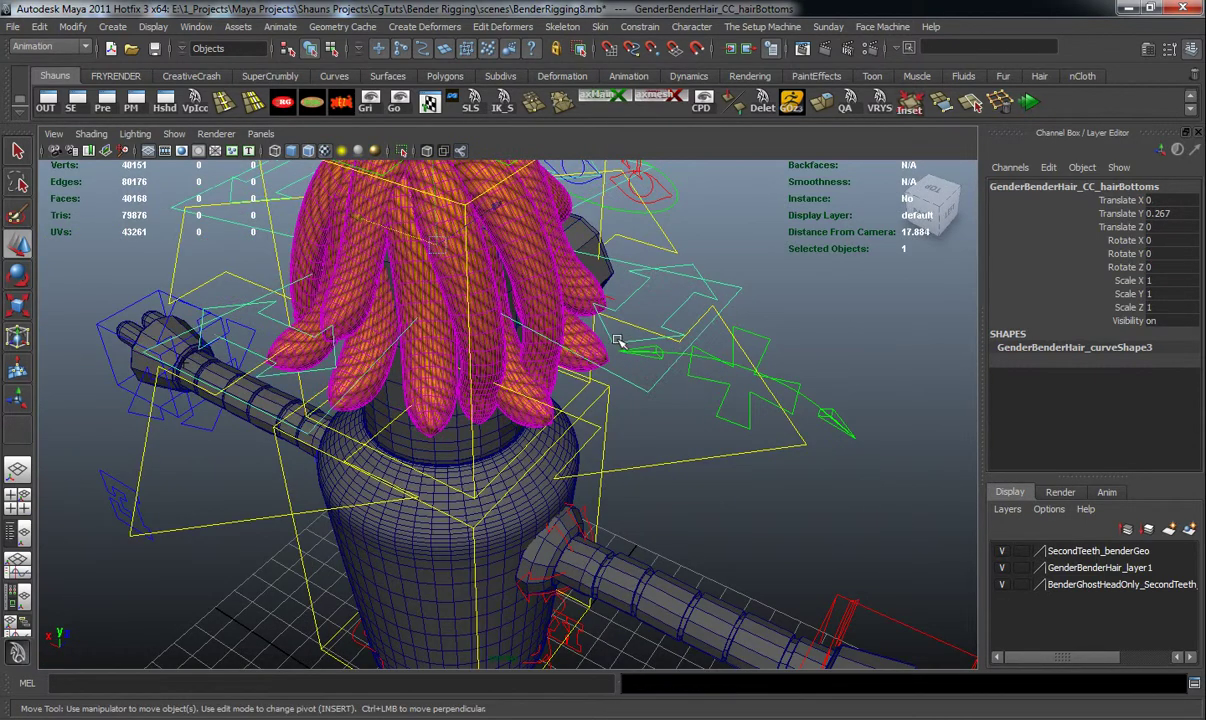
pyautogui.click(586, 323)
pyautogui.keyDown('alt'); pyautogui.moveTo(552, 268); pyautogui.dragTo(548, 382); pyautogui.keyUp('alt')
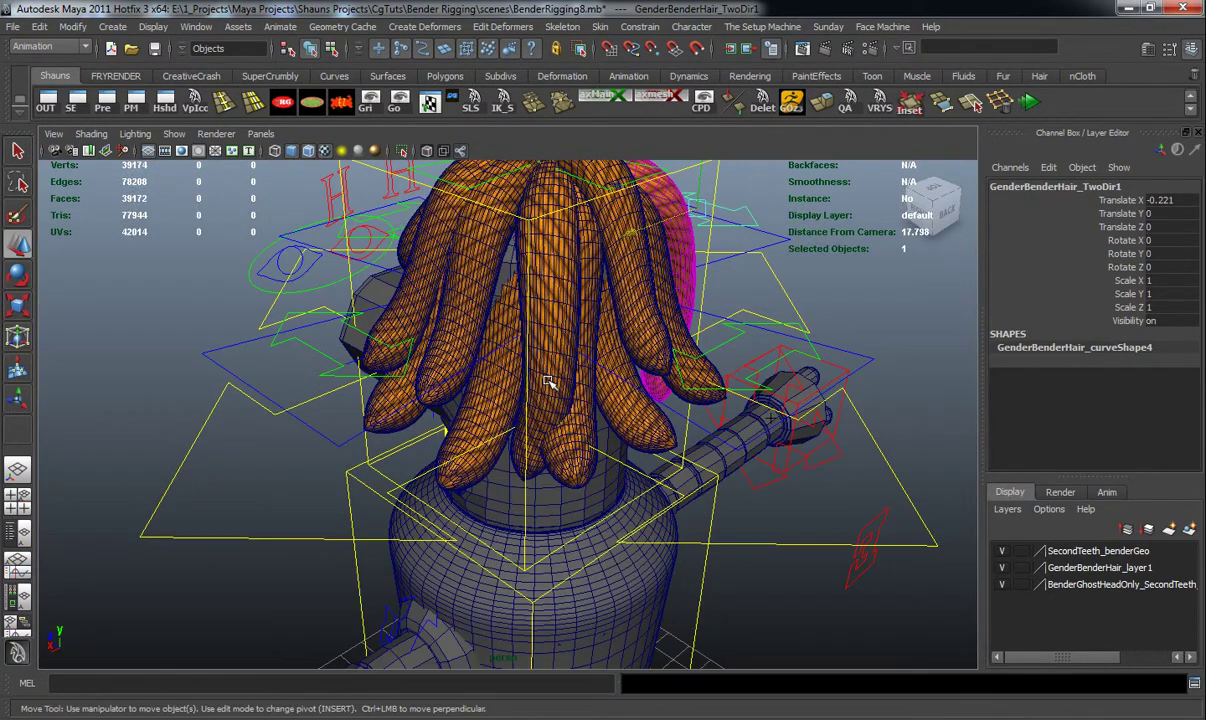
pyautogui.click(356, 374)
pyautogui.moveTo(266, 382); pyautogui.dragTo(432, 345)
pyautogui.click(170, 374)
pyautogui.moveTo(663, 514)
pyautogui.keyDown('alt'); pyautogui.mouseDown()
pyautogui.moveTo(601, 486)
pyautogui.moveTo(660, 477)
pyautogui.mouseUp(); pyautogui.keyUp('alt')
# Step: Return the hair global controller's Smooth Controller to Animation
pyautogui.click(788, 393)
pyautogui.click(1160, 336)
pyautogui.click(1162, 352)
# Step: Hide the hair by setting the head controller's Gb Vis Controller to off, and deselect the controller
pyautogui.click(654, 488)
pyautogui.scroll(-2, 1072, 420)
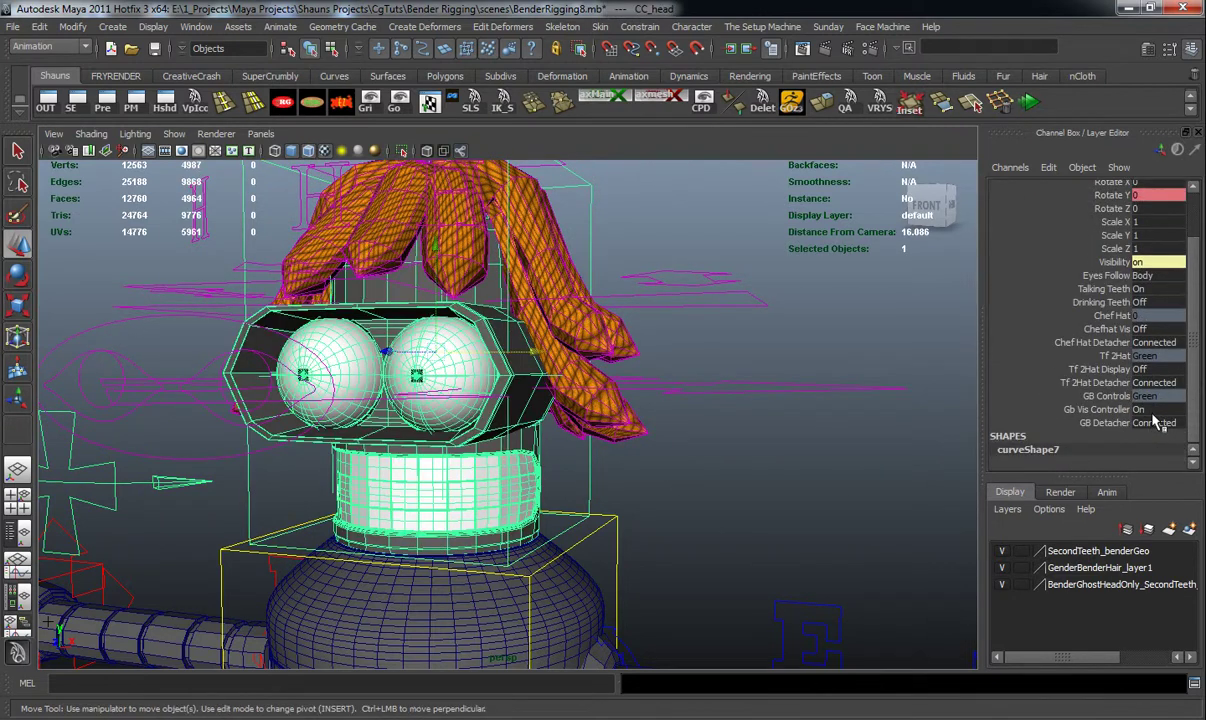
pyautogui.click(1156, 423)
pyautogui.click(1160, 428)
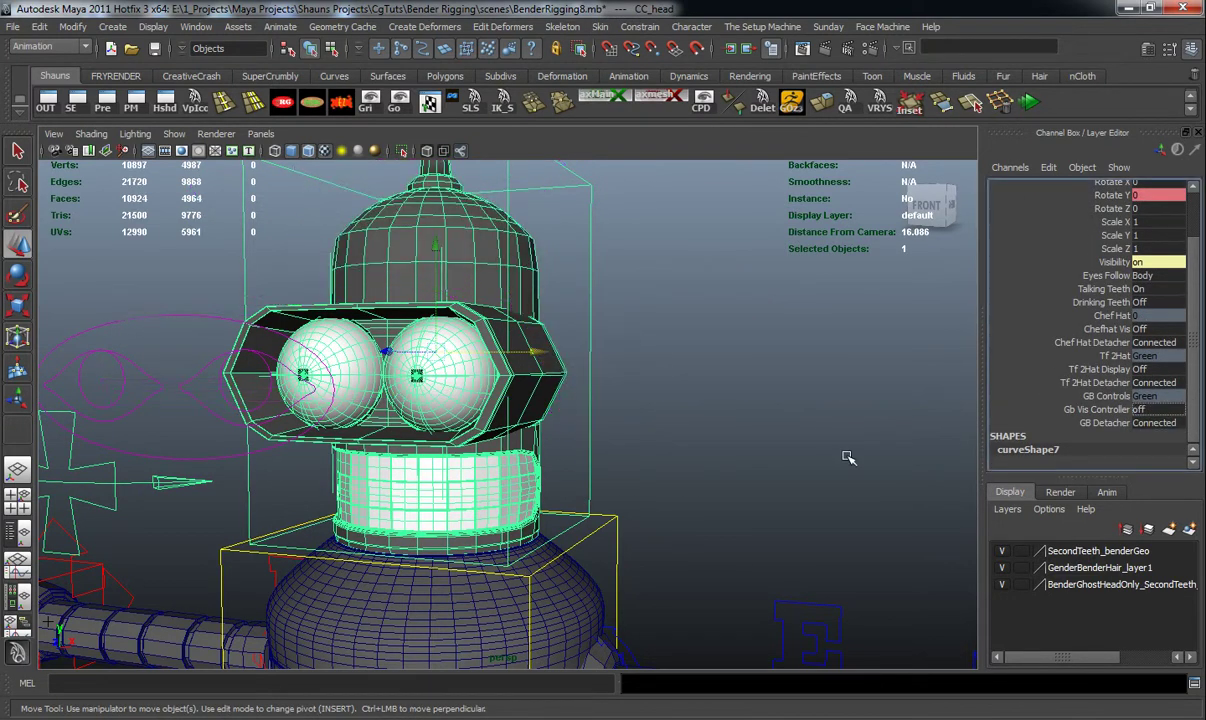
pyautogui.click(690, 462)
pyautogui.keyDown('alt'); pyautogui.moveTo(560, 474); pyautogui.dragTo(523, 472, button='right'); pyautogui.keyUp('alt')
pyautogui.keyDown('alt'); pyautogui.moveTo(523, 472); pyautogui.dragTo(587, 391, button='middle'); pyautogui.keyUp('alt')
pyautogui.keyDown('alt'); pyautogui.moveTo(587, 391); pyautogui.dragTo(552, 474); pyautogui.keyUp('alt')
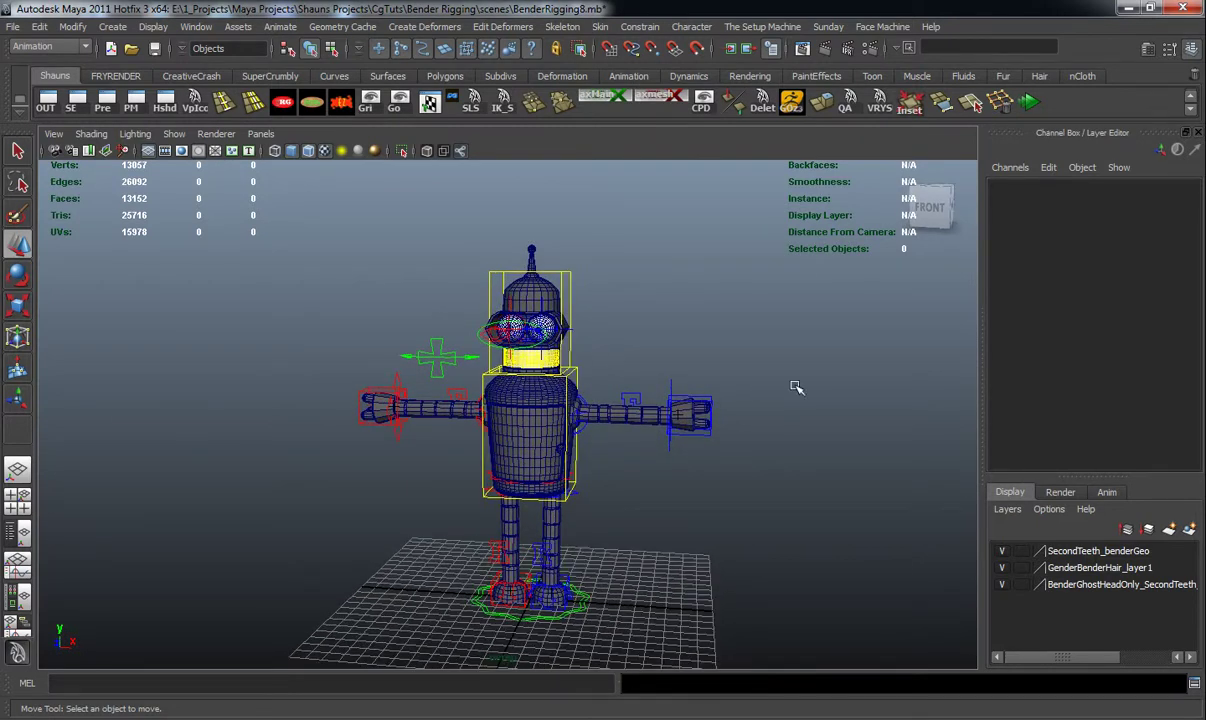
pyautogui.keyDown('alt'); pyautogui.moveTo(481, 551); pyautogui.dragTo(500, 381); pyautogui.keyUp('alt')
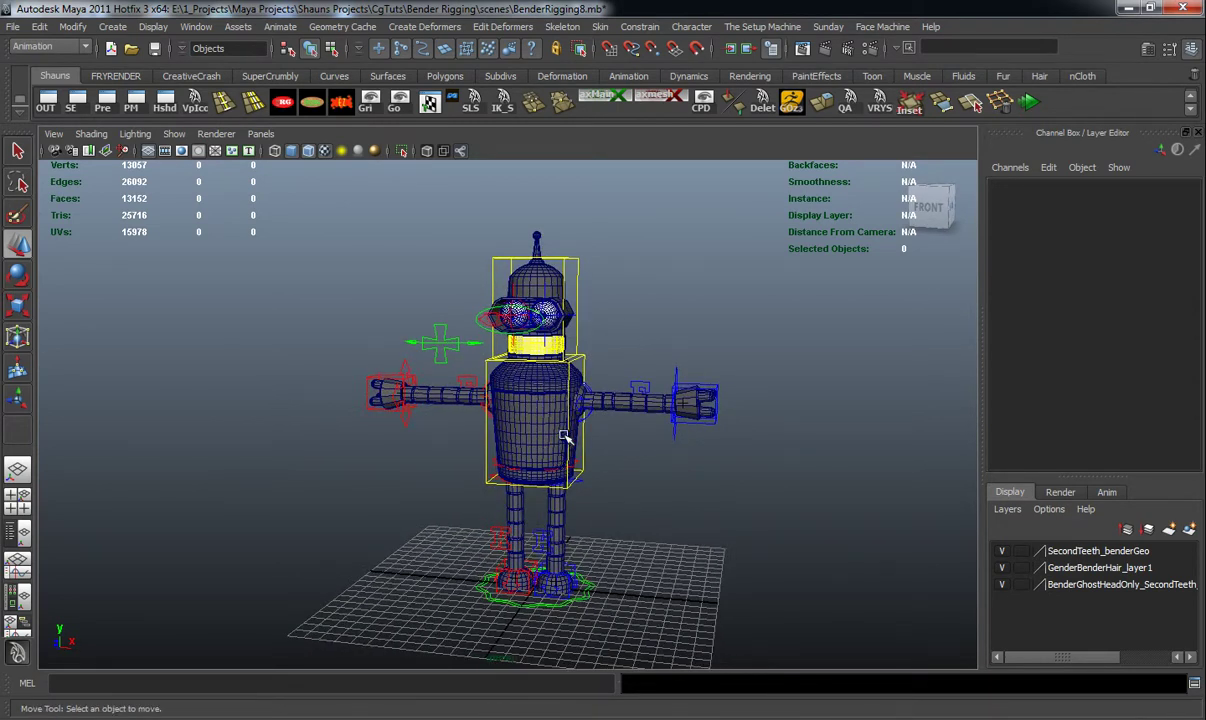
pyautogui.keyDown('alt'); pyautogui.moveTo(460, 441); pyautogui.dragTo(532, 402); pyautogui.keyUp('alt')
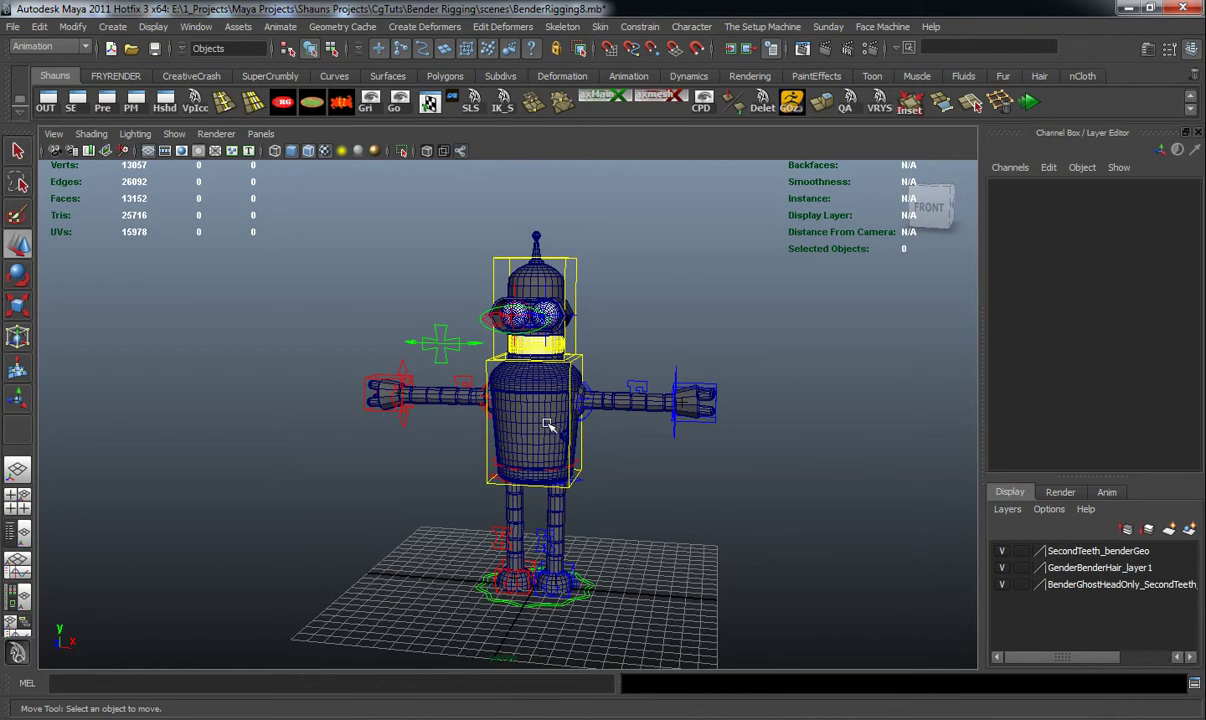